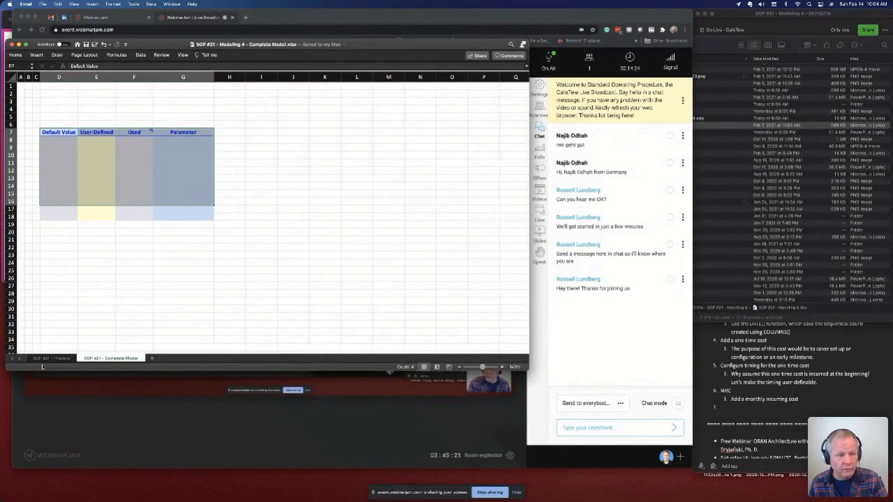
- Review the parameter table on the SOP #21 - Practice sheet and return to the SOP #21 - Complete Model sheet
{"action": "left_click", "coordinate": [54, 360]}
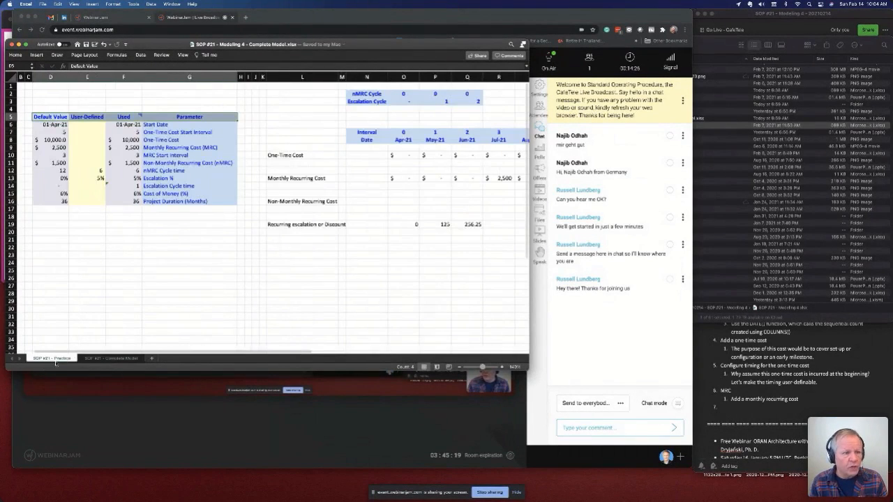
{"action": "scroll", "coordinate": [168, 261], "scroll_direction": "right", "scroll_amount": 1}
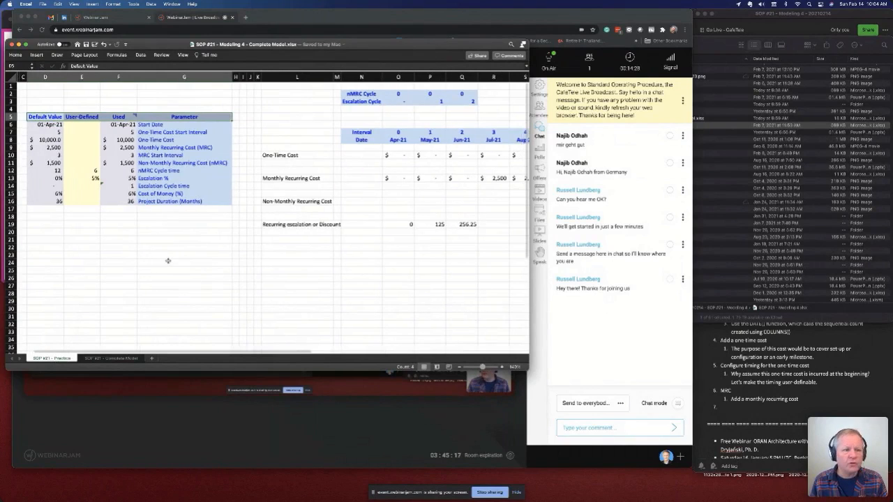
{"action": "left_click_drag", "start_coordinate": [49, 125], "coordinate": [179, 206]}
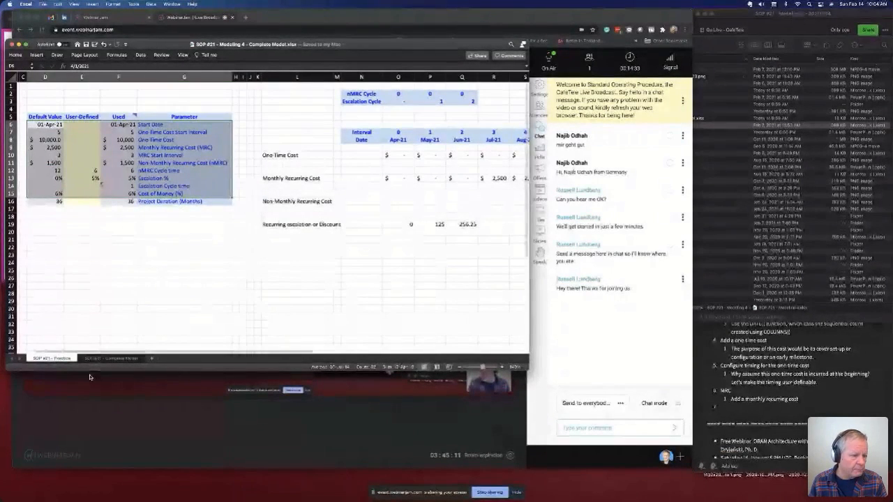
{"action": "left_click", "coordinate": [111, 358]}
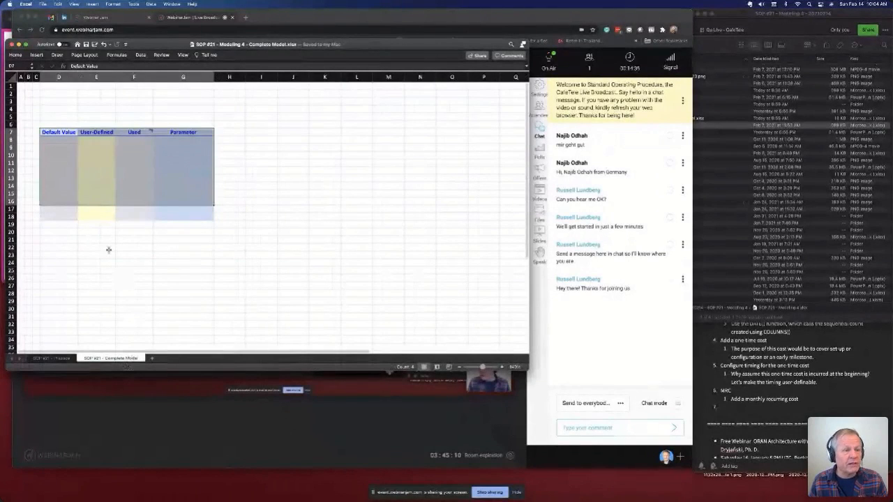
- Add Start_Date as the first parameter in G8 and set its default value in D8 to 3/1 (01-Mar-21)
{"action": "left_click", "coordinate": [173, 141]}
{"action": "type", "text": "Start"}
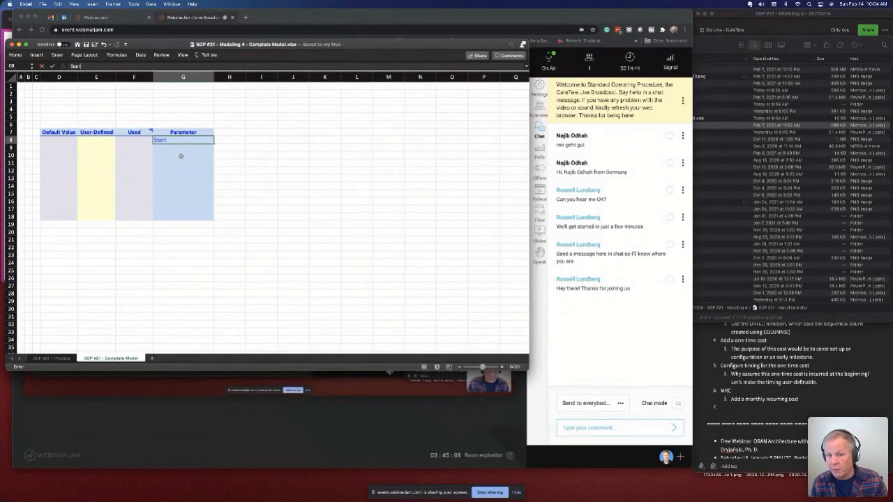
{"action": "type", "text": "_Date"}
{"action": "key", "text": "Return"}
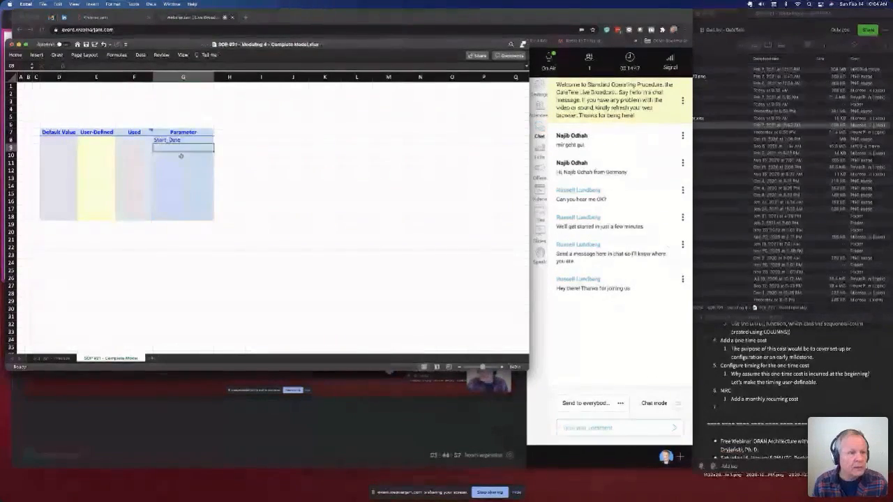
{"action": "left_click", "coordinate": [61, 140]}
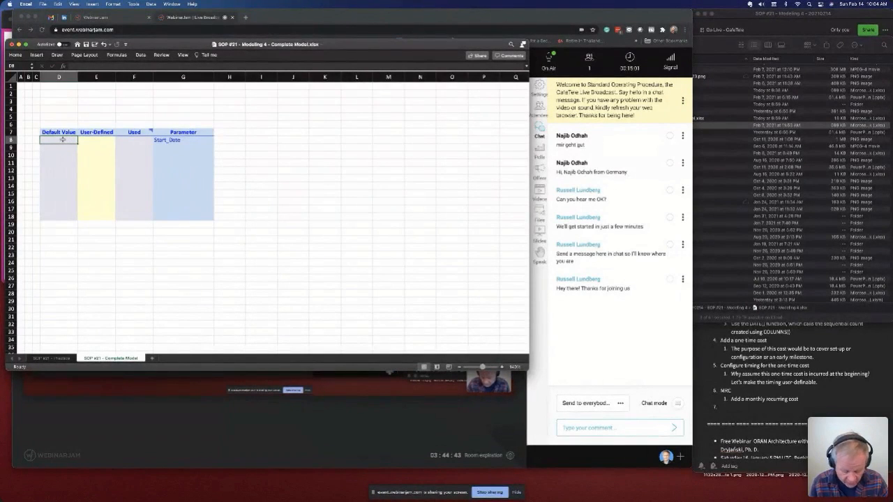
{"action": "type", "text": "3/1"}
{"action": "key", "text": "Return"}
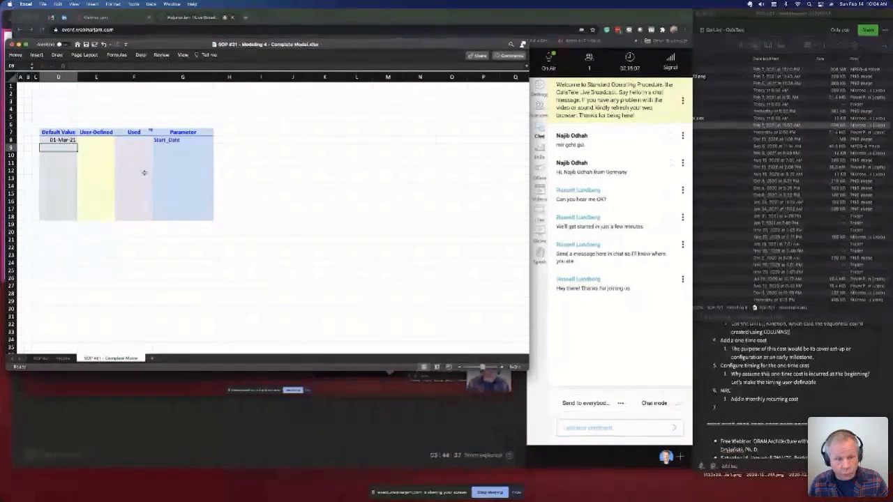
{"action": "left_click", "coordinate": [94, 141]}
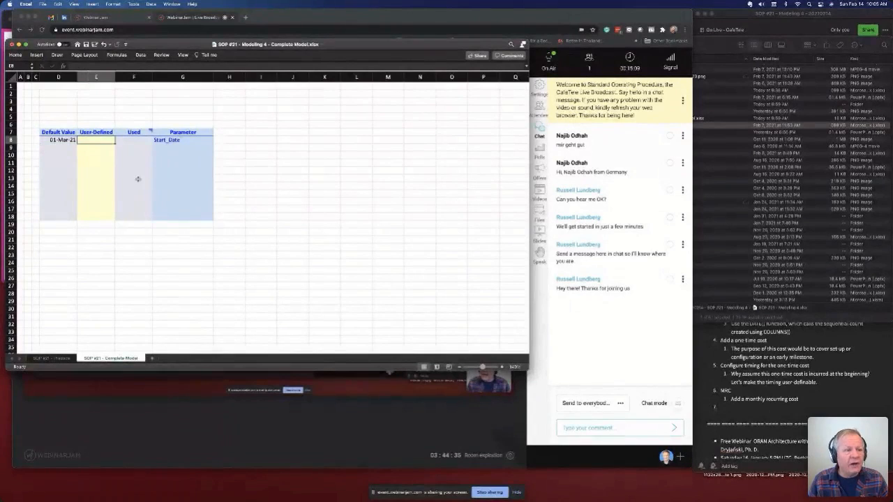
{"action": "left_click", "coordinate": [131, 142]}
{"action": "left_click", "coordinate": [88, 142]}
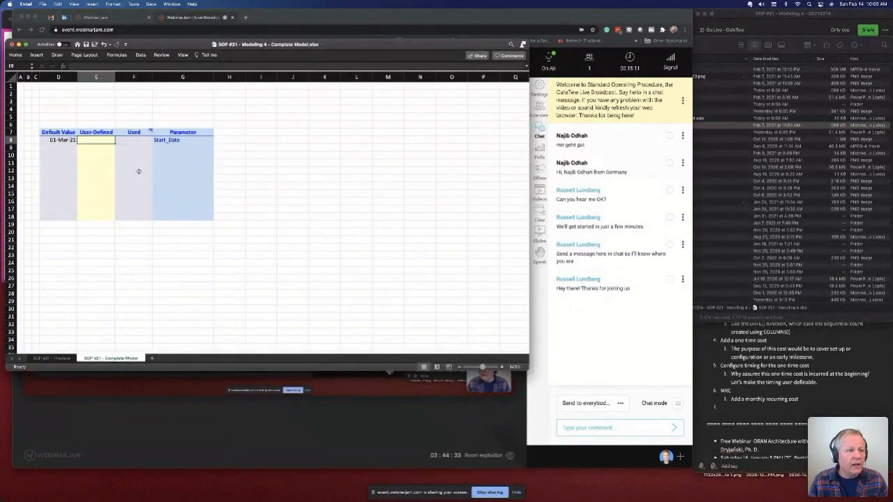
{"action": "left_click", "coordinate": [136, 140]}
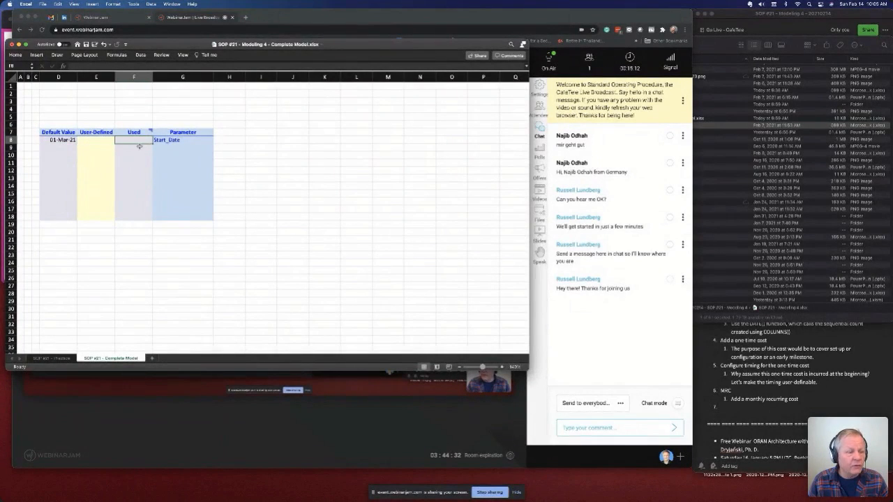
{"action": "left_click", "coordinate": [105, 140]}
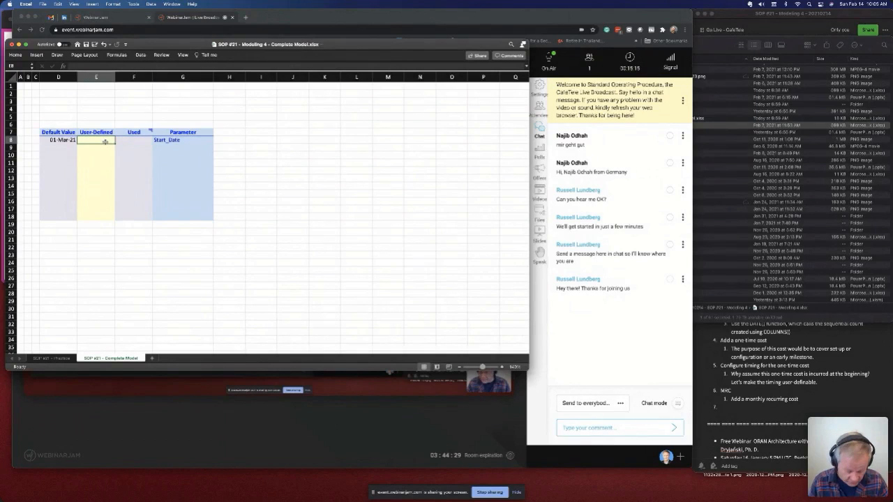
{"action": "type", "text": "4/"}
{"action": "key", "text": "Left"}
{"action": "type", "text": "12"}
{"action": "key", "text": "Return"}
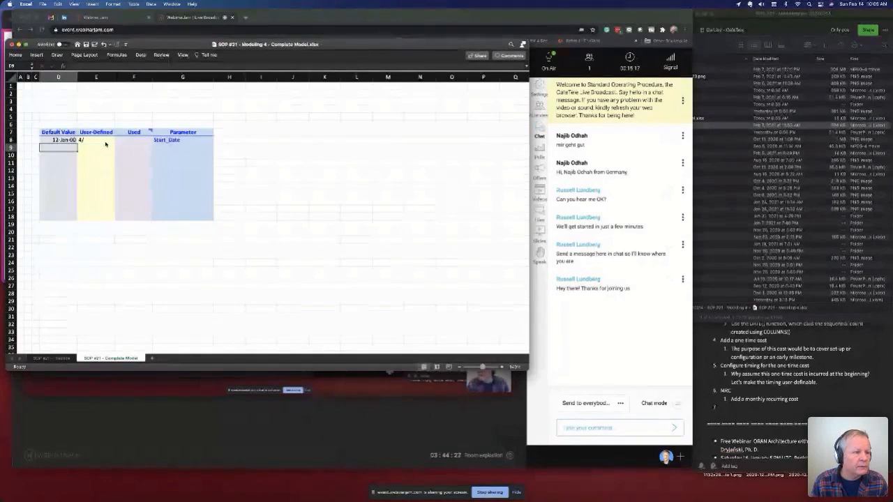
{"action": "key", "text": "super+z"}
- Enter 01-Apr-21 as the user-defined start date in E8
{"action": "left_click", "coordinate": [106, 144]}
{"action": "type", "text": "4"}
{"action": "key", "text": "Return"}
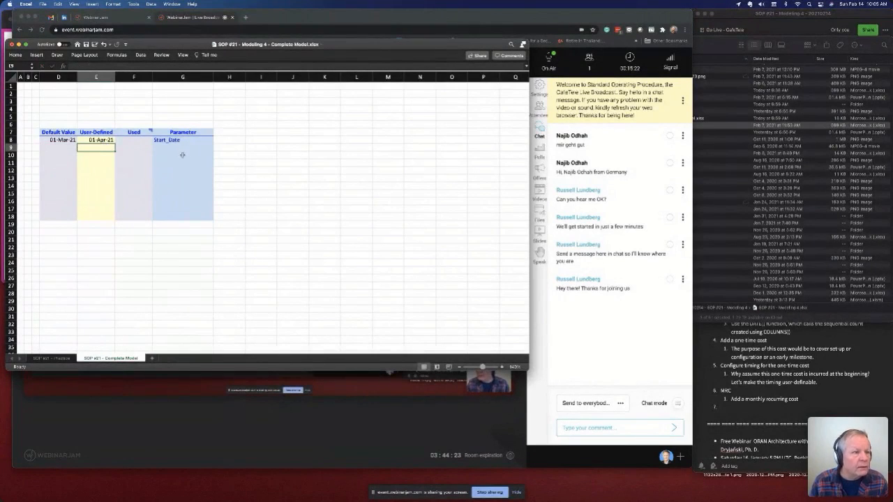
- Enter =IF(E8,E8,D8) in F8 so the used start date takes the user-defined date when given, otherwise the default
{"action": "left_click", "coordinate": [134, 142]}
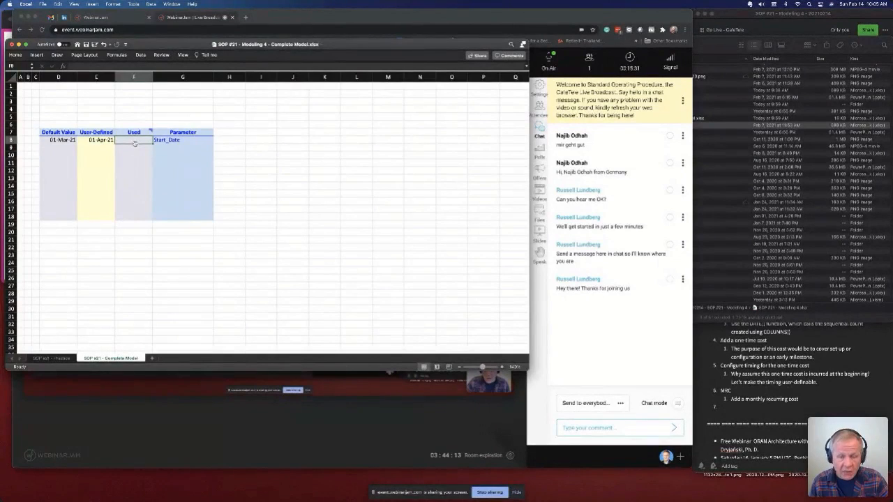
{"action": "type", "text": "=if("}
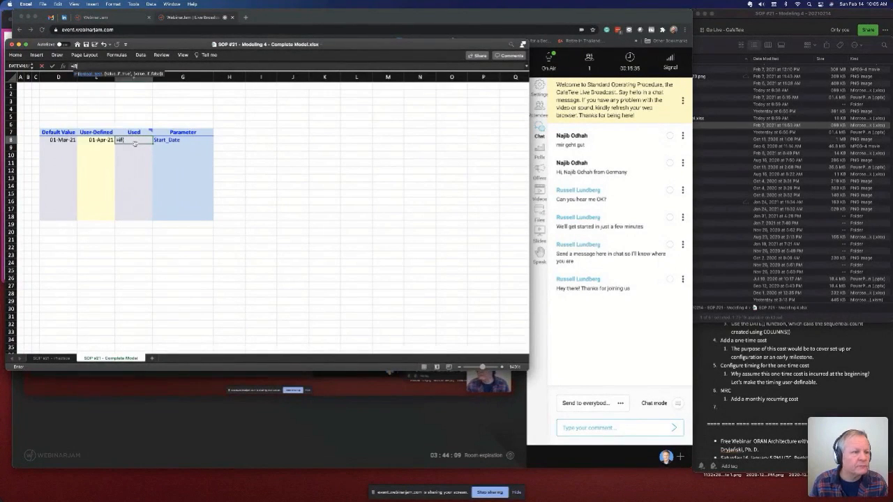
{"action": "left_click", "coordinate": [98, 141]}
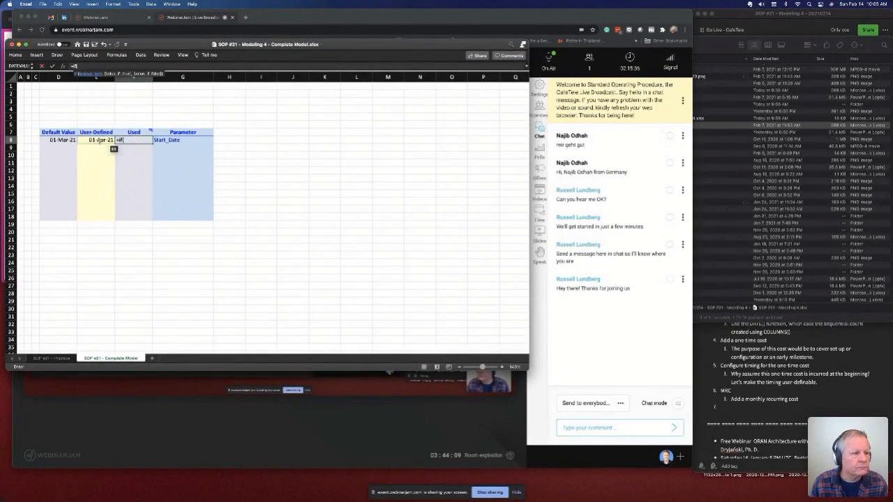
{"action": "type", "text": ","}
{"action": "left_click", "coordinate": [102, 140]}
{"action": "type", "text": ","}
{"action": "left_click", "coordinate": [50, 139]}
{"action": "type", "text": ")"}
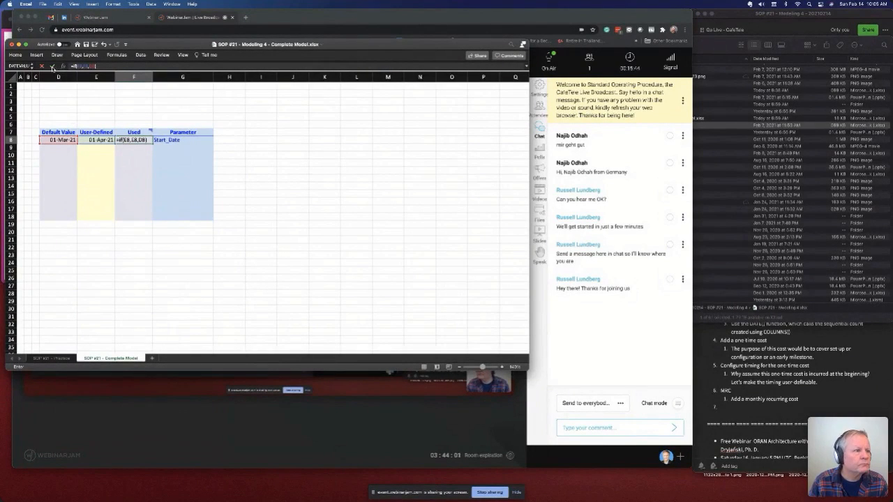
{"action": "left_click", "coordinate": [51, 66]}
{"action": "left_click", "coordinate": [107, 141]}
{"action": "left_click", "coordinate": [138, 142]}
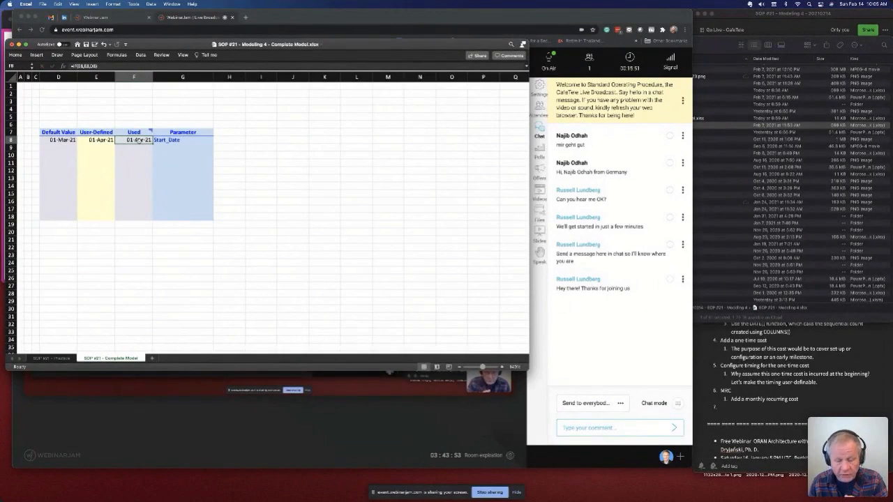
- Clear the user-defined start date in E8 and check that the used date in F8 falls back to the default
{"action": "left_click", "coordinate": [100, 141]}
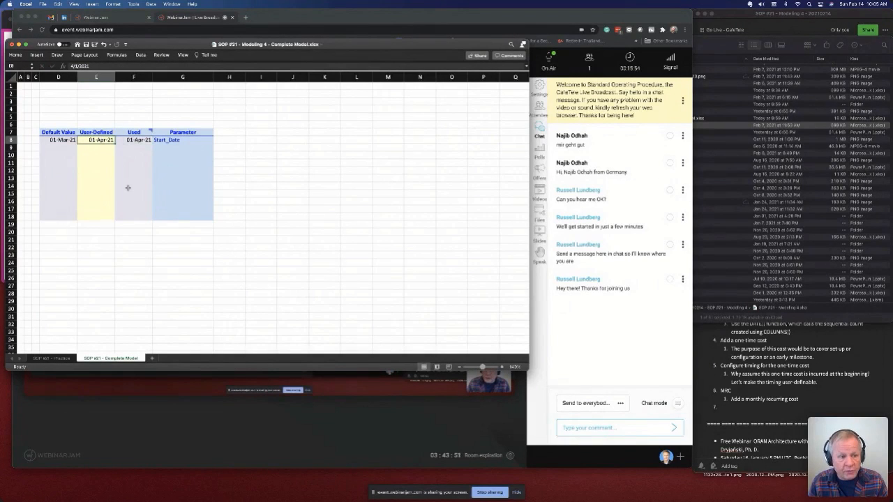
{"action": "left_click", "coordinate": [139, 141]}
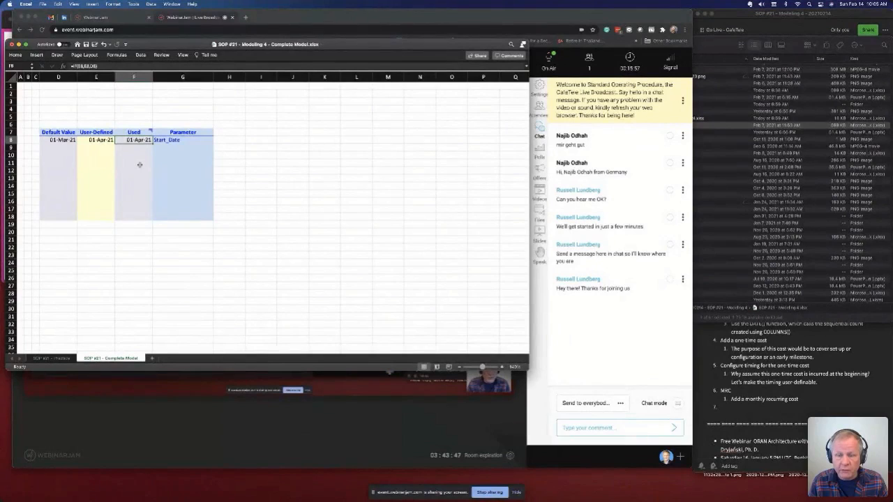
{"action": "left_click", "coordinate": [95, 140]}
{"action": "key", "text": "Delete"}
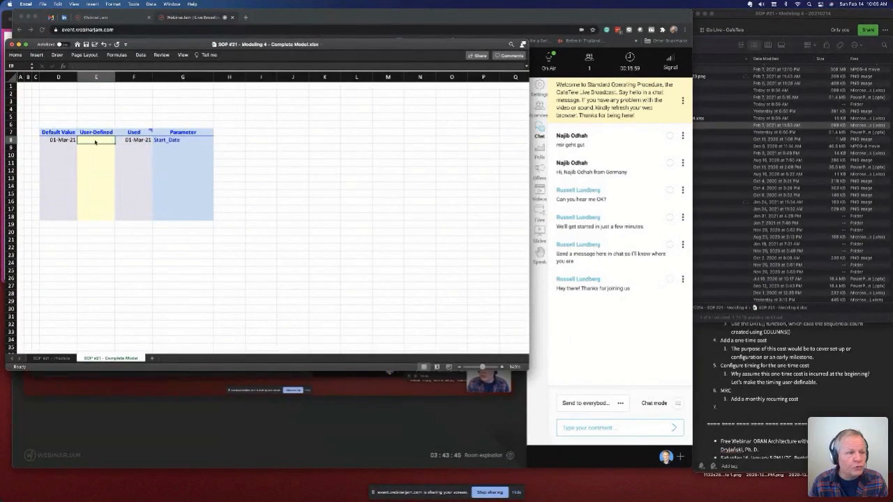
{"action": "left_click", "coordinate": [135, 140]}
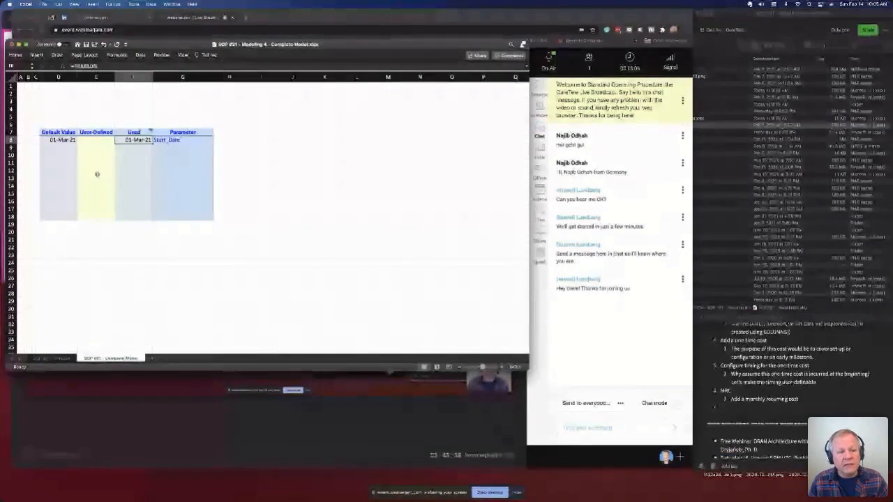
{"action": "left_click_drag", "start_coordinate": [96, 140], "coordinate": [91, 195]}
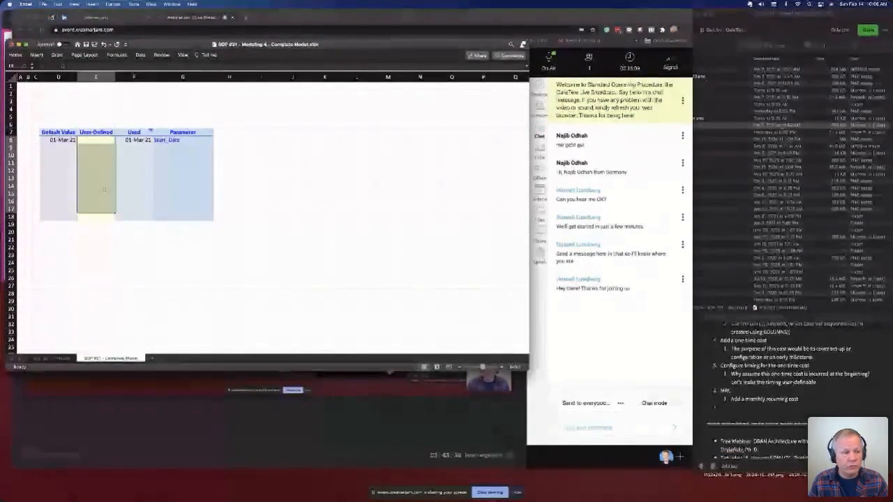
{"action": "left_click", "coordinate": [106, 142]}
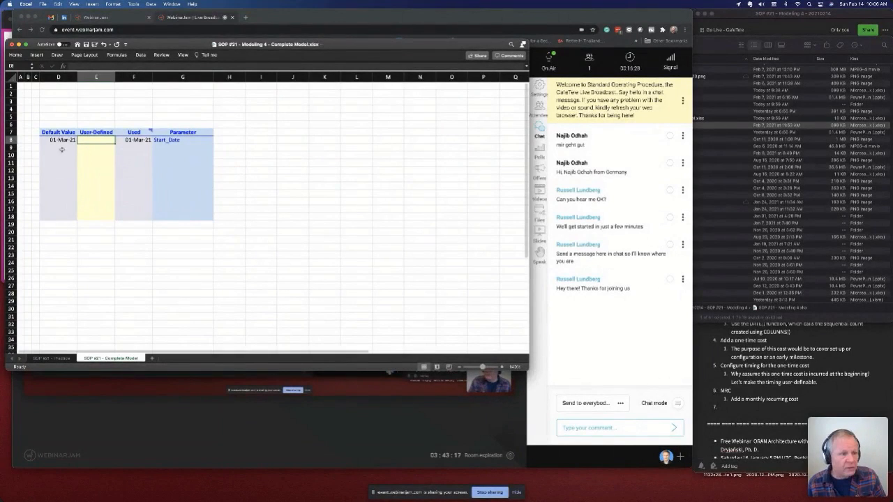
{"action": "left_click_drag", "start_coordinate": [135, 143], "coordinate": [136, 219]}
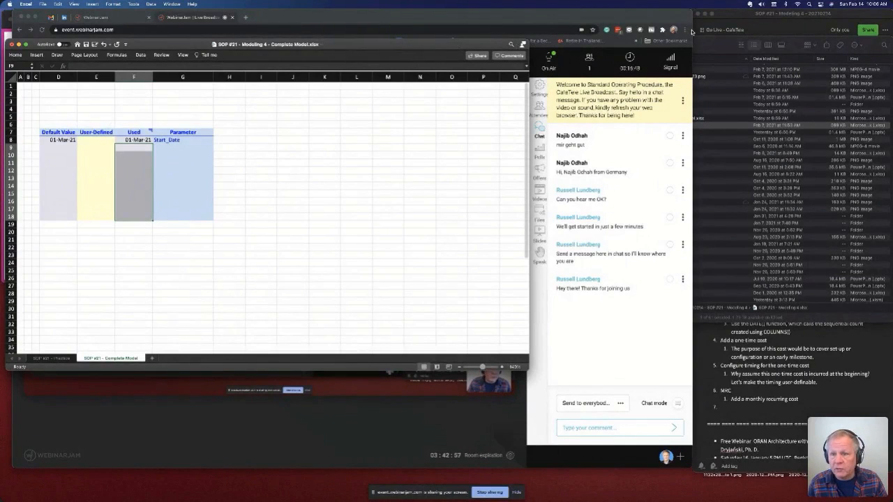
- Bring the SOP #21 - Modeling 4 note in Evernote into view beside the workbook and read its Recap list
{"action": "left_click", "coordinate": [604, 99]}
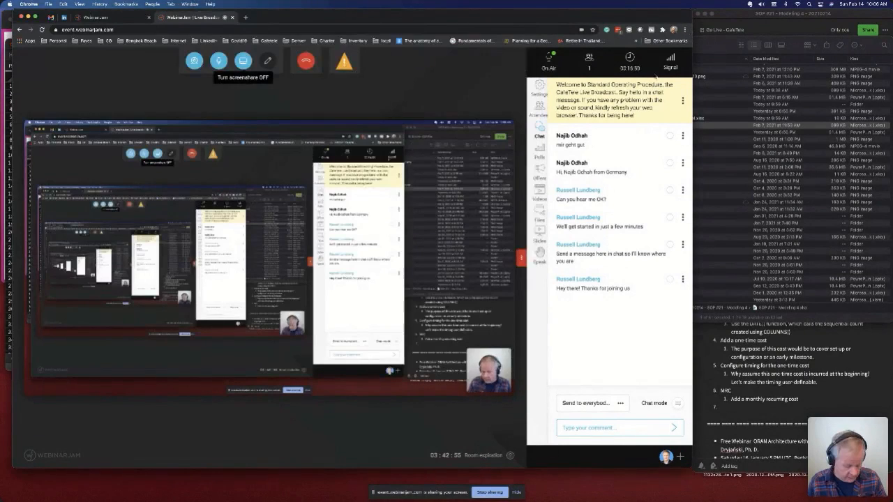
{"action": "key", "text": "super+Tab"}
{"action": "key", "text": "super+Tab"}
{"action": "key", "text": "super+Tab"}
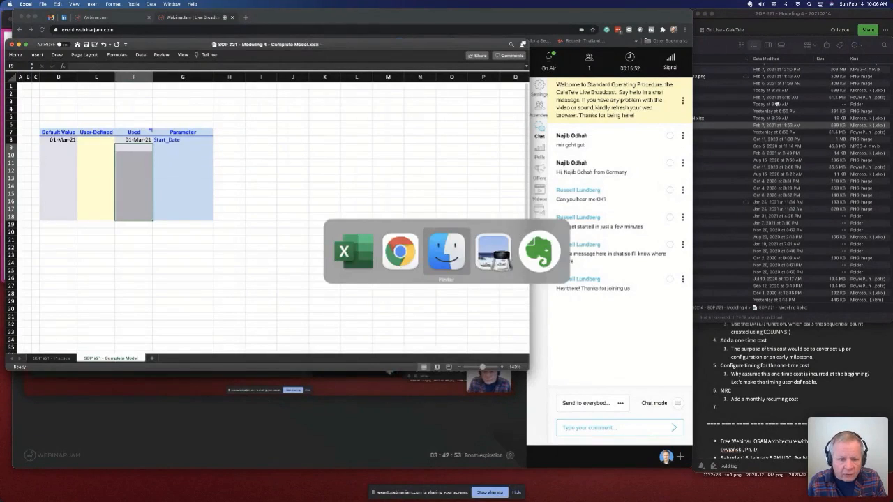
{"action": "key", "text": "super+shift+Tab"}
{"action": "key", "text": "super+Tab"}
{"action": "key", "text": "super+Tab"}
{"action": "key", "text": "super+Tab"}
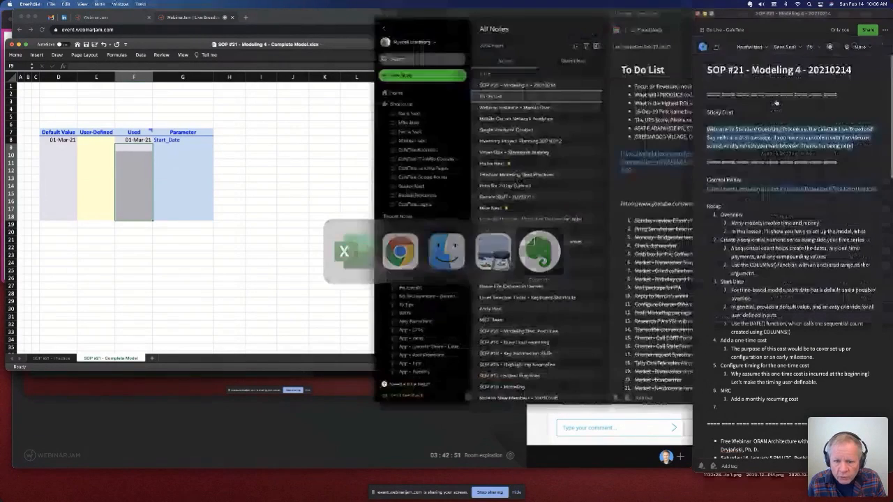
{"action": "key", "text": "super+Tab"}
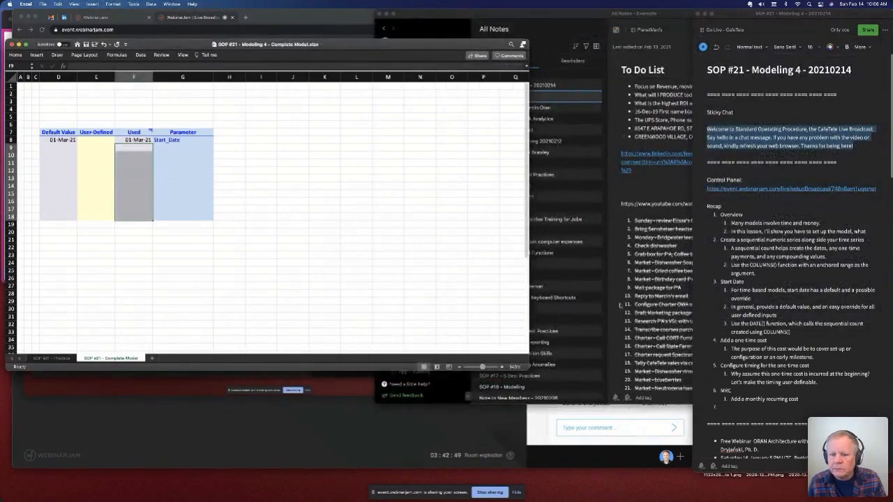
{"action": "left_click", "coordinate": [481, 422]}
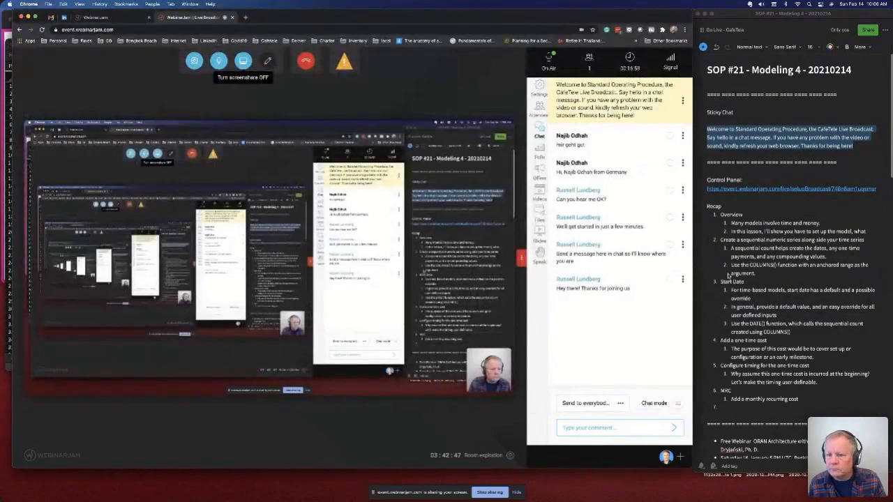
{"action": "key", "text": "super+Tab"}
{"action": "key", "text": "super+Tab"}
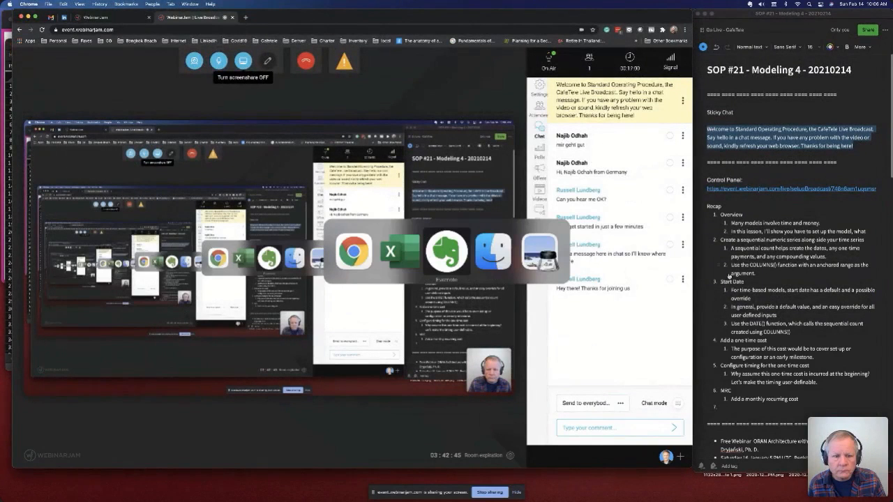
{"action": "key", "text": "super+Tab"}
{"action": "key", "text": "super+shift+Tab"}
{"action": "key", "text": "super+shift+Tab"}
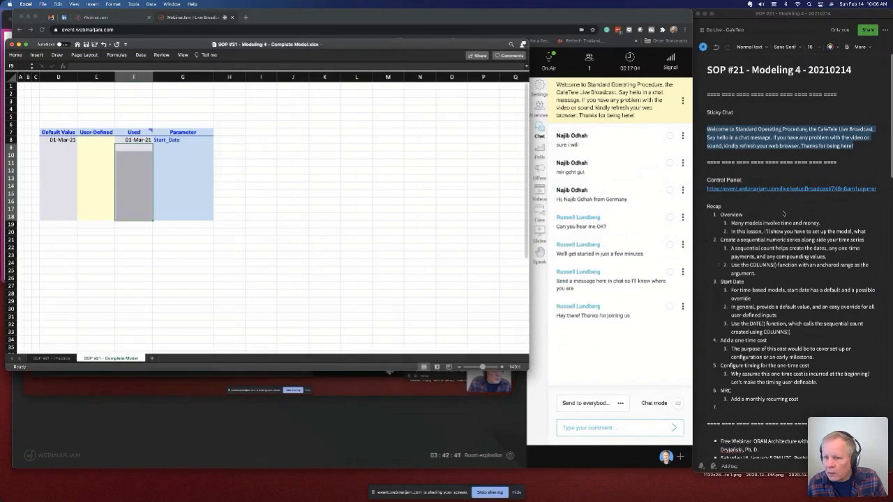
{"action": "scroll", "coordinate": [783, 220], "scroll_direction": "down", "scroll_amount": 2}
{"action": "scroll", "coordinate": [783, 221], "scroll_direction": "down", "scroll_amount": 4}
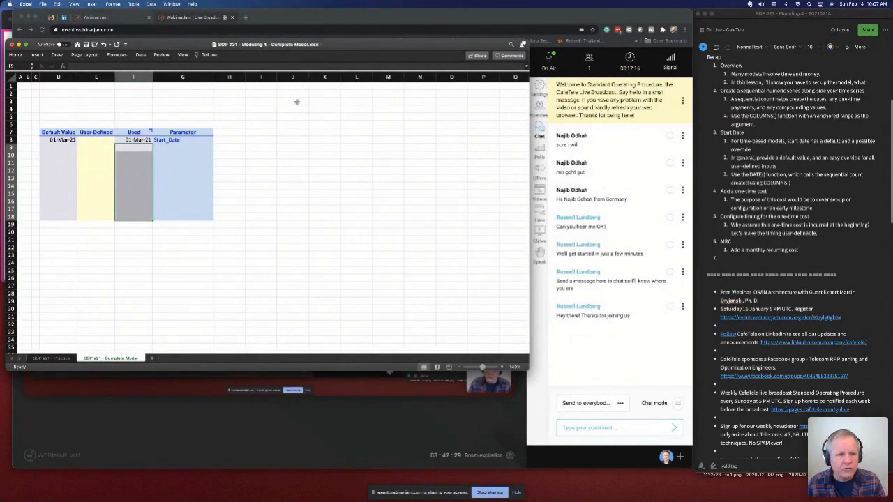
- Enter =COLUMNS($L$2:L2) in L2 to start a sequential count with an anchored range
{"action": "left_click", "coordinate": [328, 102]}
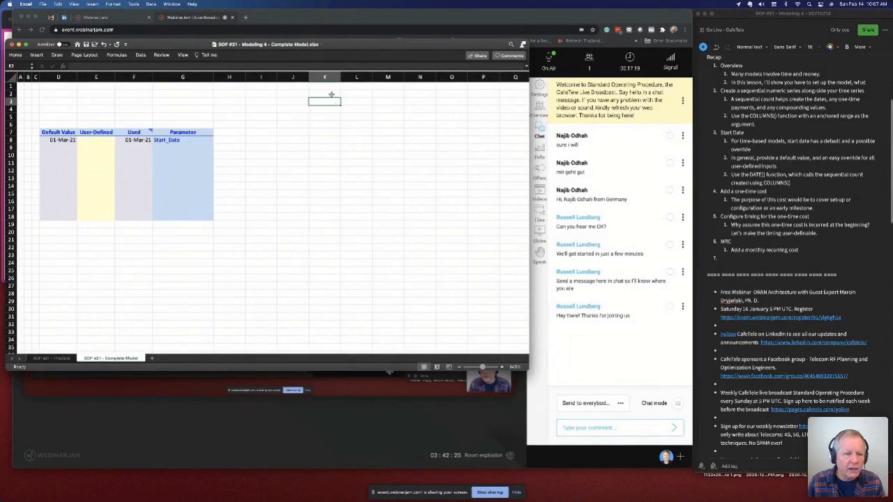
{"action": "left_click", "coordinate": [349, 96]}
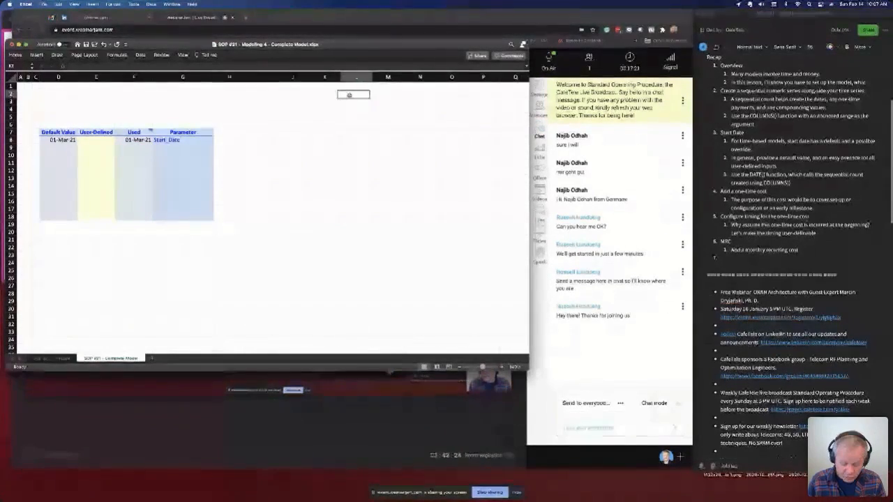
{"action": "type", "text": "=columns"}
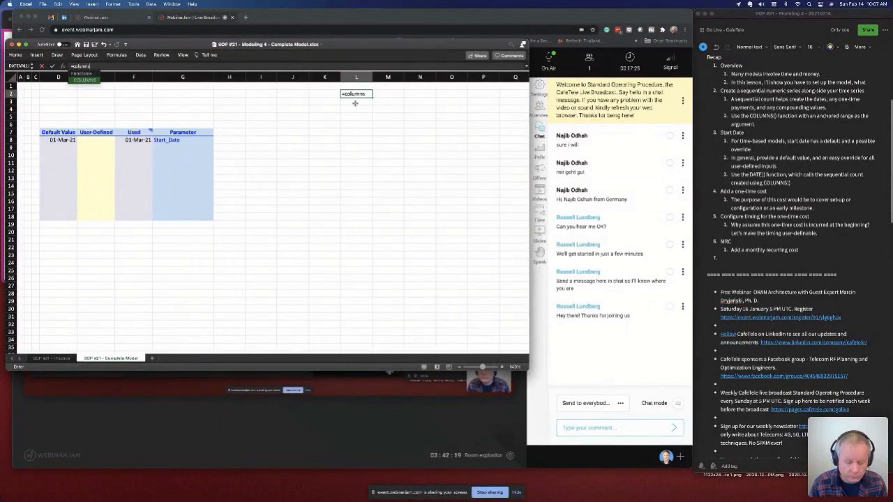
{"action": "type", "text": "("}
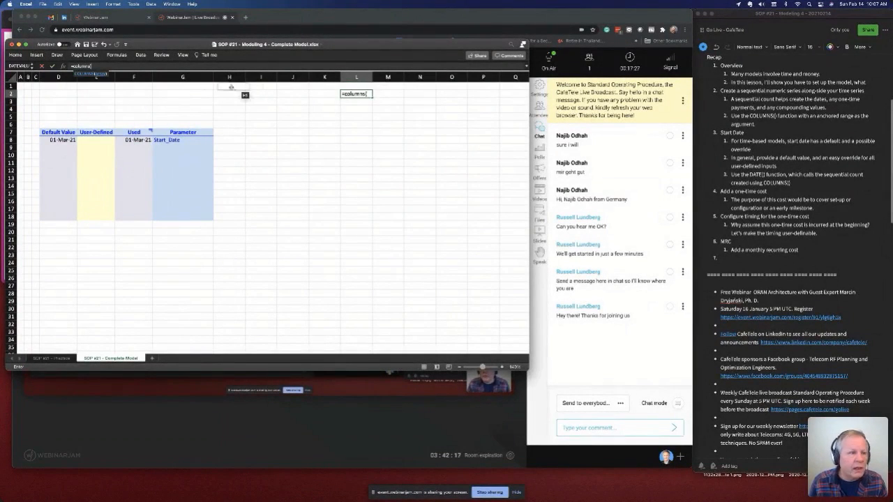
{"action": "type", "text": "L2"}
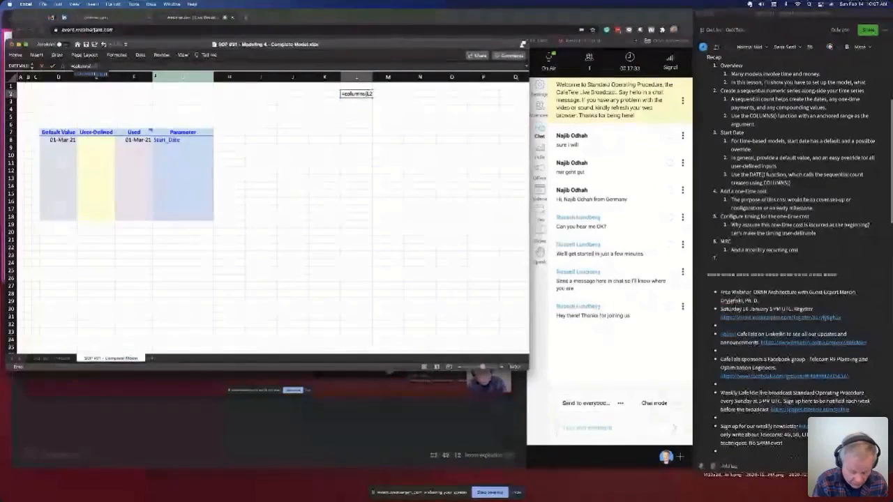
{"action": "key", "text": "F4"}
{"action": "type", "text": ":"}
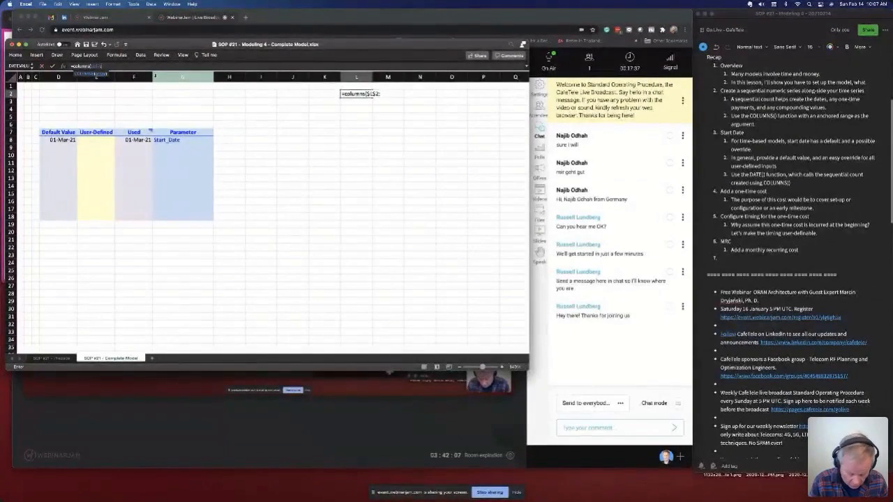
{"action": "type", "text": "l2)"}
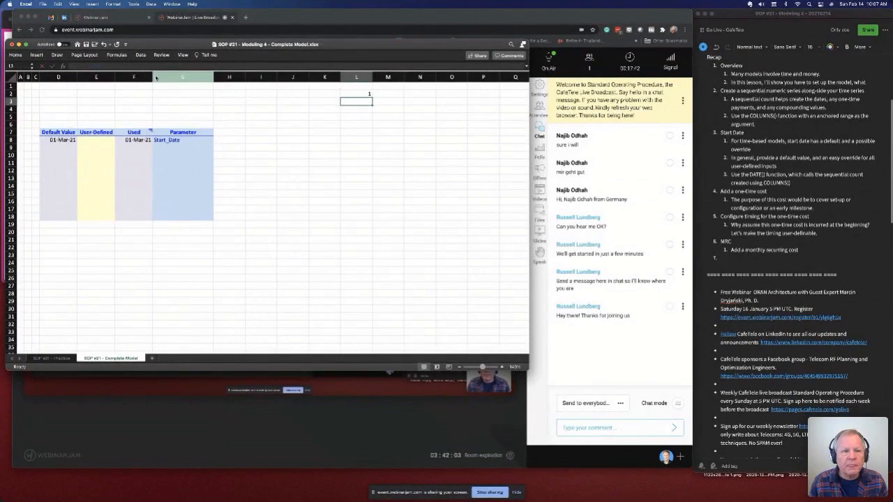
- Fill the COLUMNS formula from L2 across row 2 through Q2
{"action": "key", "text": "Up"}
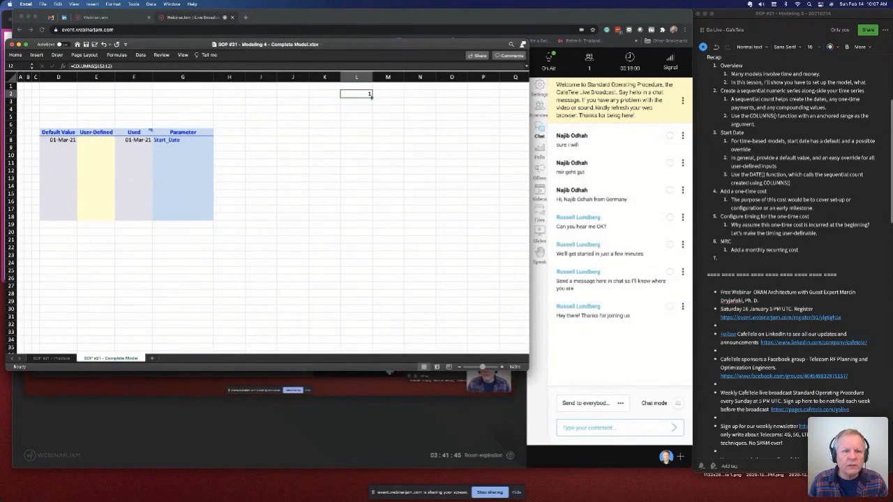
{"action": "left_click_drag", "start_coordinate": [374, 96], "coordinate": [498, 94]}
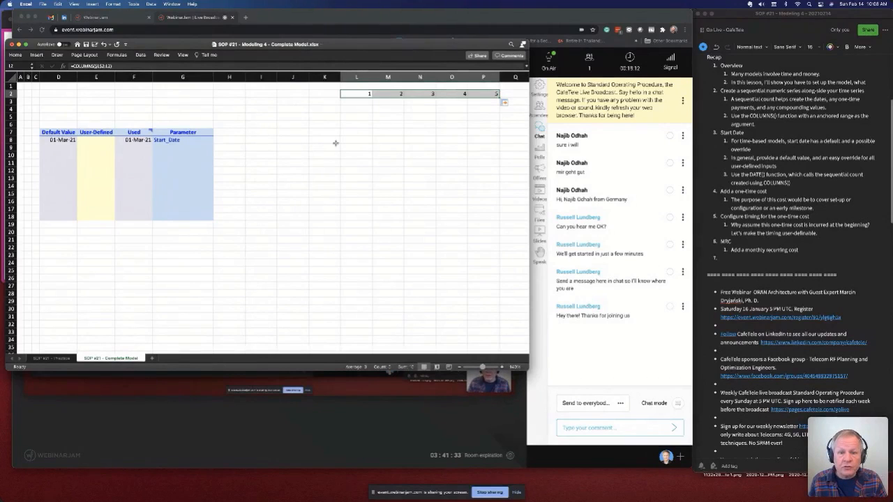
{"action": "left_click", "coordinate": [366, 94]}
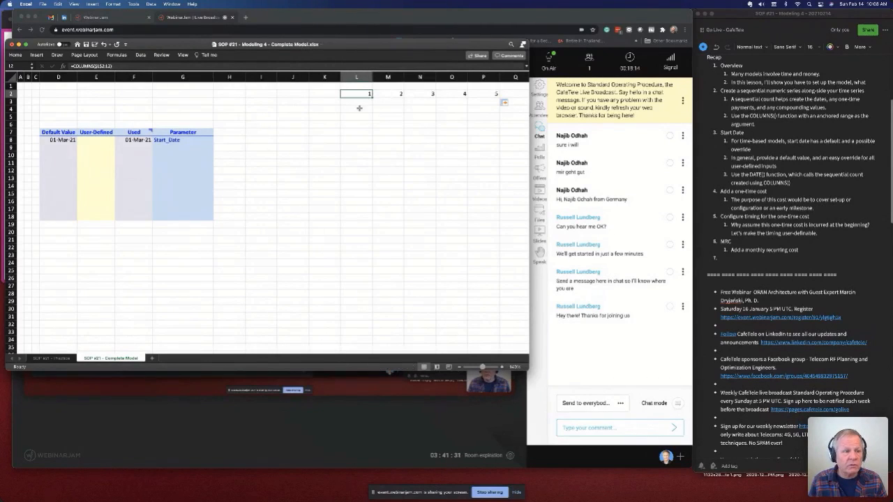
{"action": "left_click_drag", "start_coordinate": [366, 95], "coordinate": [471, 95]}
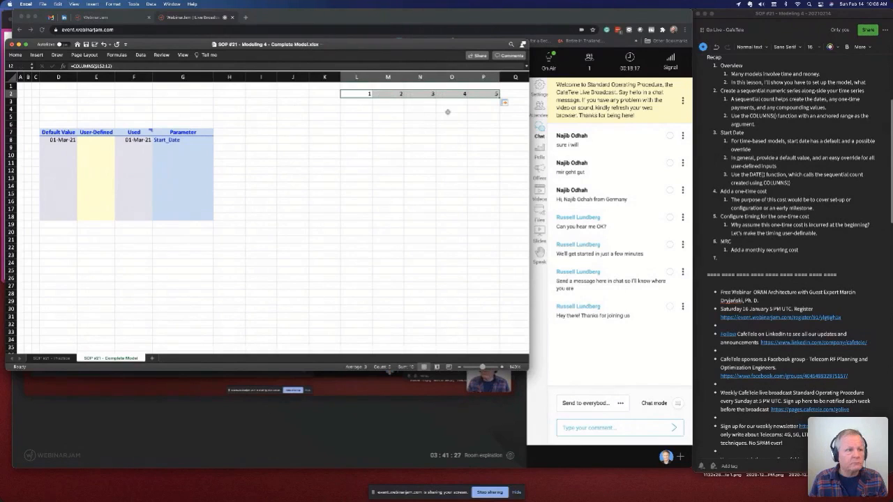
{"action": "left_click", "coordinate": [492, 93]}
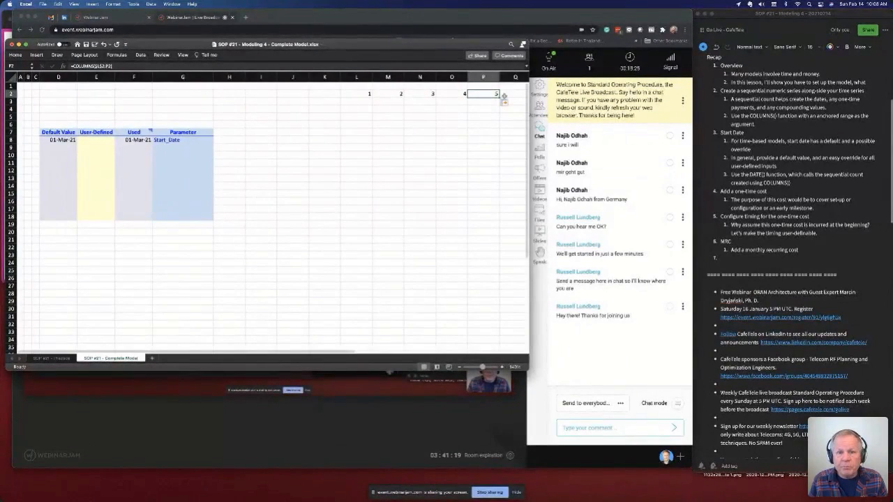
{"action": "left_click_drag", "start_coordinate": [499, 96], "coordinate": [523, 95]}
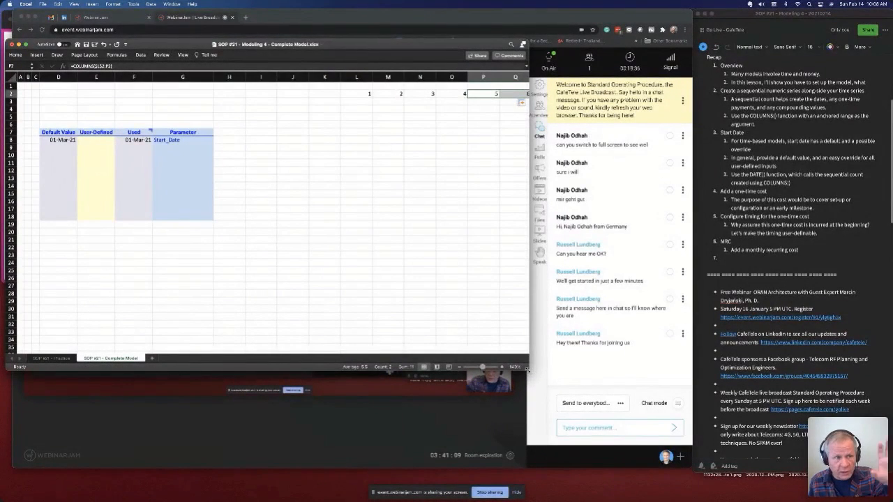
- Enlarge the workbook window and magnify the sheet, and copy L2's formula into L3 as plain text reading COLUMNS($L$2:L3)
{"action": "left_click_drag", "start_coordinate": [528, 370], "coordinate": [546, 481]}
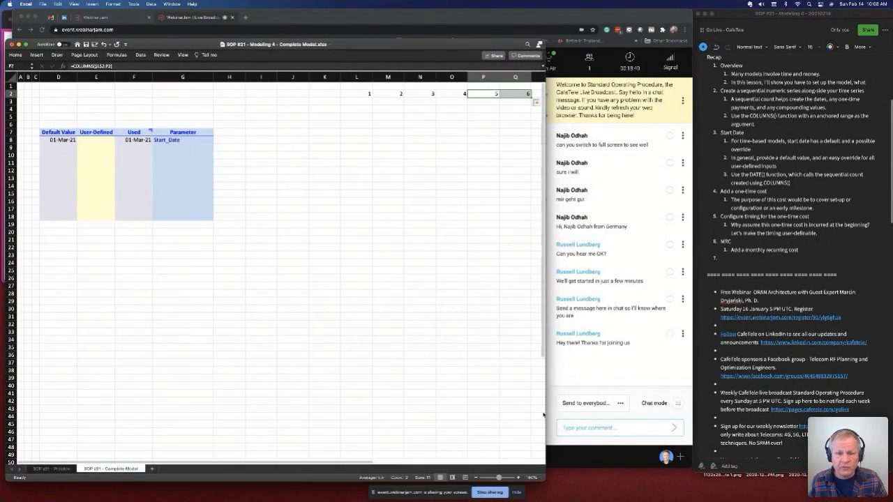
{"action": "left_click", "coordinate": [518, 478]}
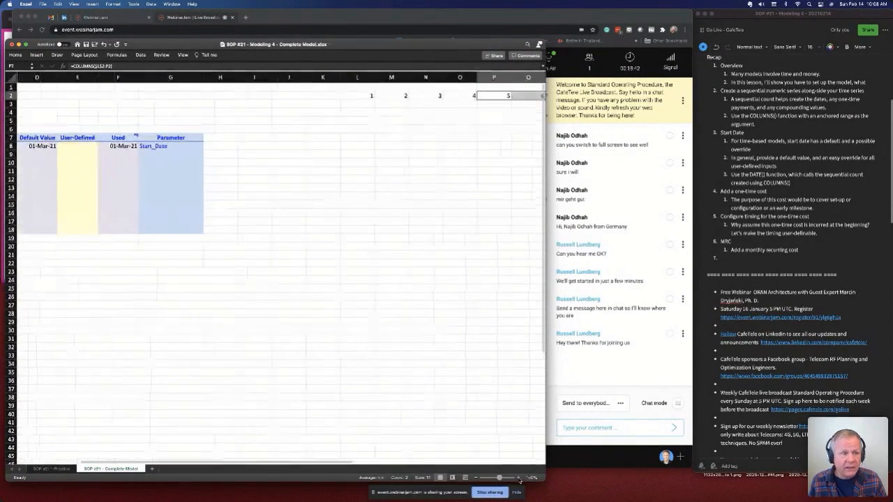
{"action": "left_click", "coordinate": [371, 100]}
{"action": "key", "text": "super+c"}
{"action": "left_click", "coordinate": [359, 104]}
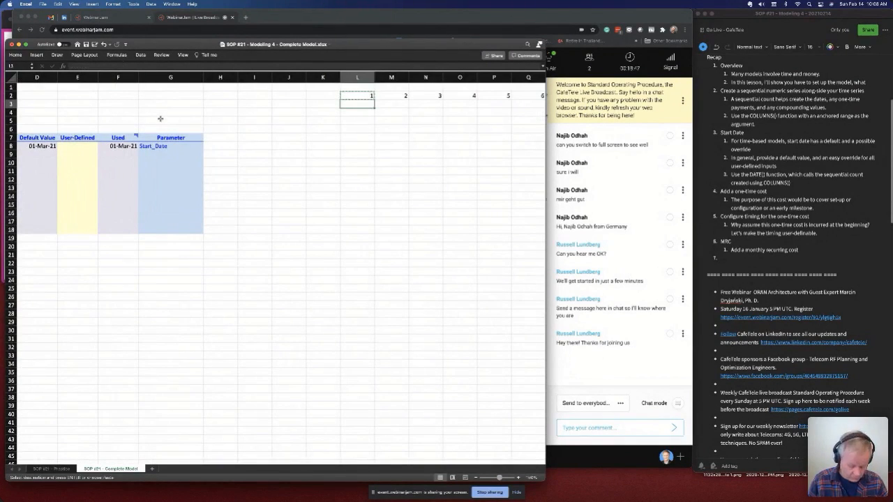
{"action": "key", "text": "super+v"}
{"action": "left_click", "coordinate": [73, 66]}
{"action": "key", "text": "BackSpace"}
{"action": "key", "text": "Return"}
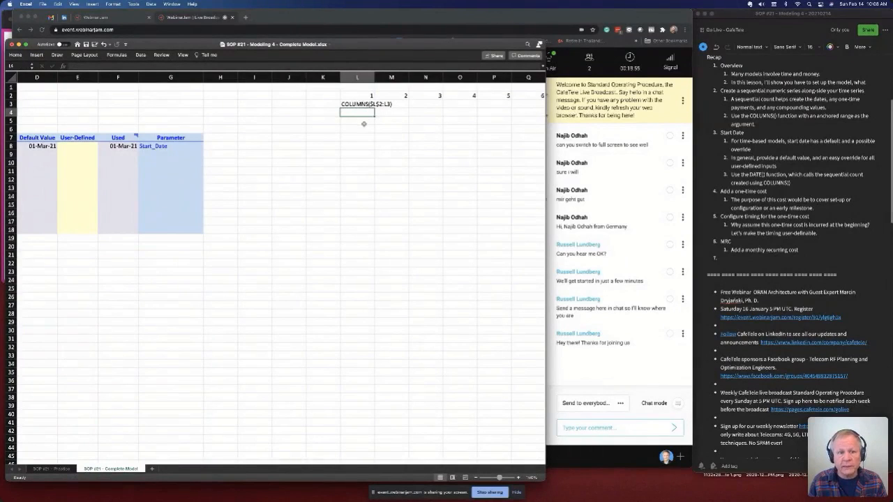
- Extend the COLUMNS sequence starting in L2 across row 2 through FD2
{"action": "scroll", "coordinate": [367, 124], "scroll_direction": "left", "scroll_amount": 1}
{"action": "scroll", "coordinate": [366, 123], "scroll_direction": "left", "scroll_amount": 1}
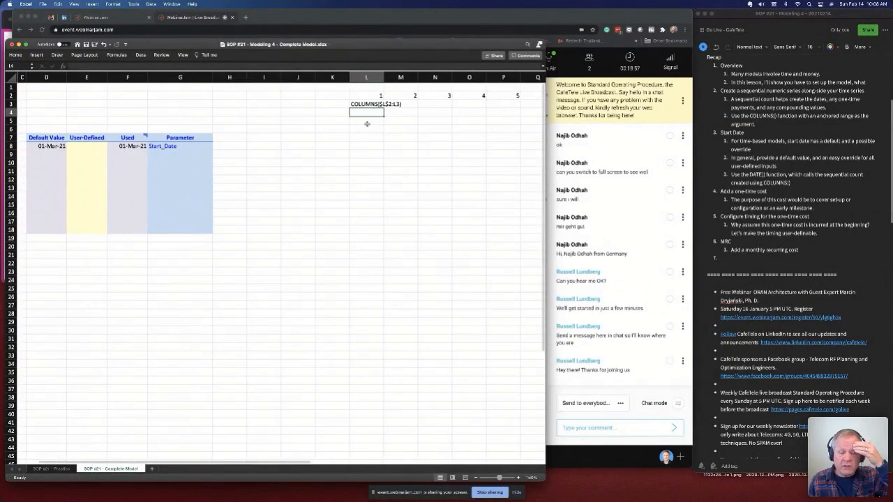
{"action": "scroll", "coordinate": [367, 124], "scroll_direction": "left", "scroll_amount": 1}
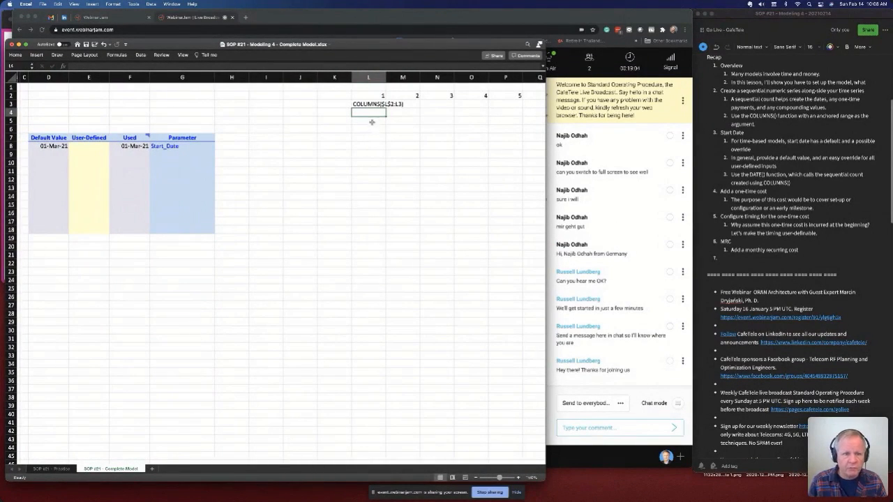
{"action": "scroll", "coordinate": [370, 118], "scroll_direction": "down", "scroll_amount": 1}
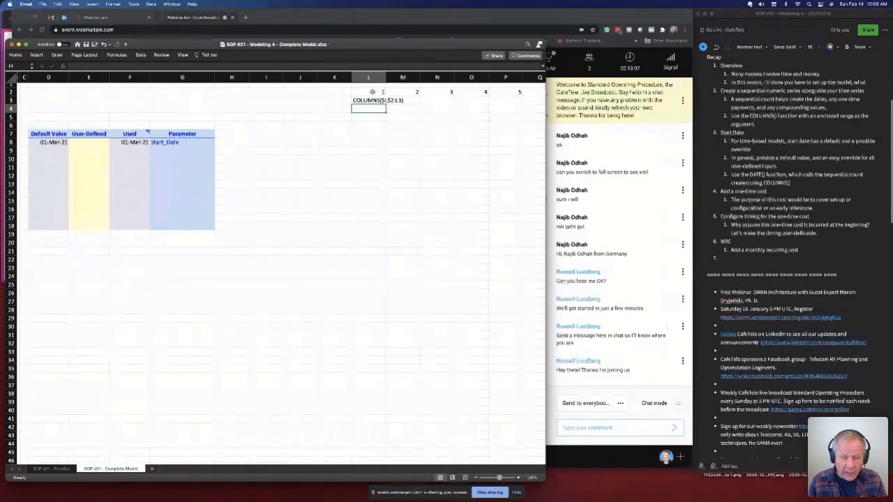
{"action": "left_click", "coordinate": [371, 91]}
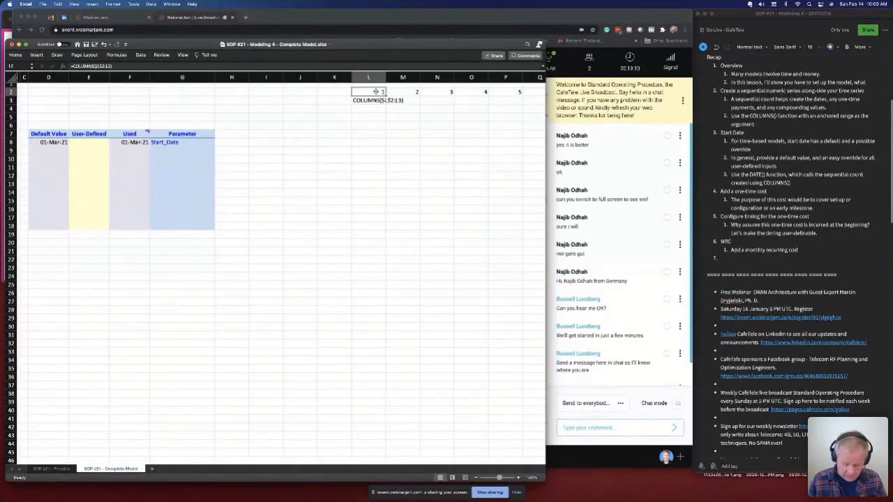
{"action": "key", "text": "shift+Right"}
{"action": "key", "text": "shift+Right"}
{"action": "key", "text": "shift+Right"}
{"action": "key", "text": "shift+Right"}
{"action": "key", "text": "shift+Right"}
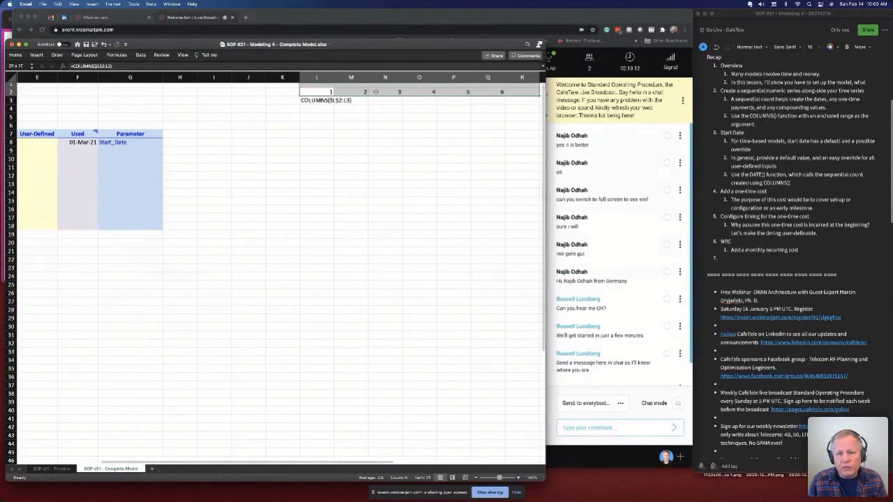
{"action": "key", "text": "shift+Left"}
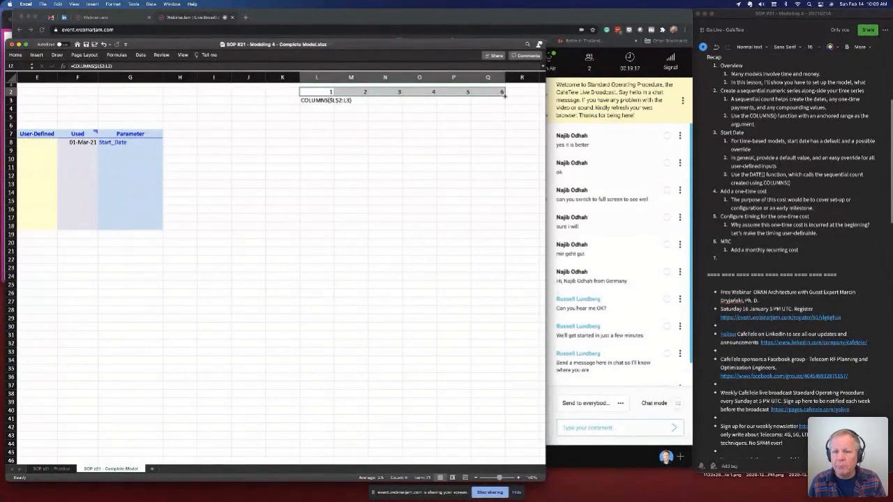
{"action": "mouse_move", "coordinate": [503, 93]}
{"action": "left_mouse_down"}
{"action": "mouse_move", "coordinate": [541, 94]}
{"action": "mouse_move", "coordinate": [495, 91]}
{"action": "left_mouse_up"}
{"action": "left_click_drag", "start_coordinate": [655, 93], "coordinate": [417, 91]}
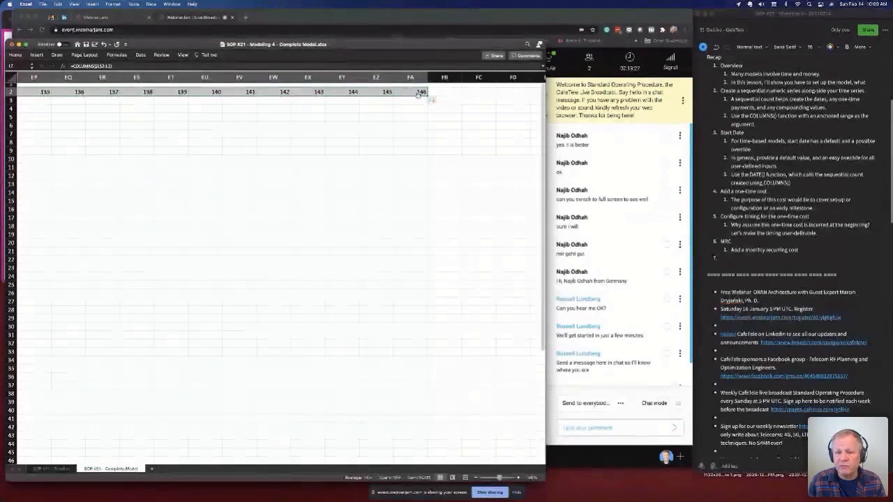
{"action": "left_click_drag", "start_coordinate": [428, 93], "coordinate": [528, 92]}
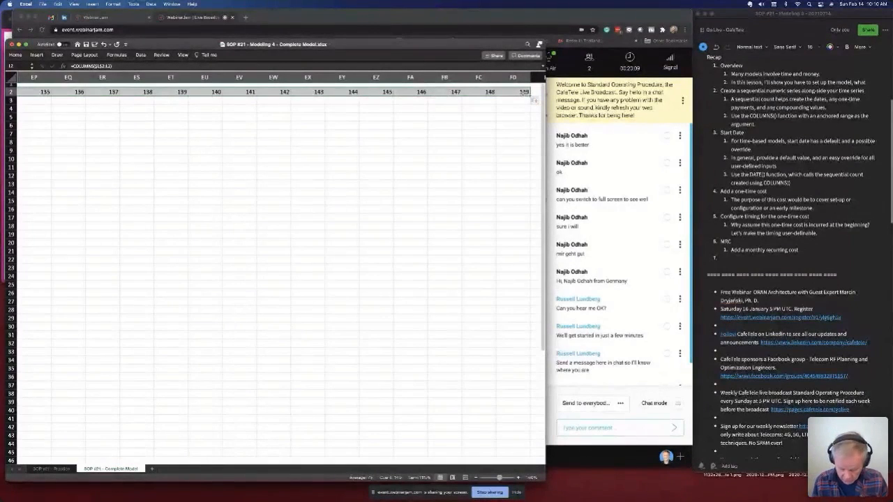
- Fill the FD2 formula one column further into FE2 to bring the sequence to 150
{"action": "key", "text": "Left"}
{"action": "key", "text": "Right"}
{"action": "key", "text": "Right"}
{"action": "key", "text": "super+Right"}
{"action": "key", "text": "Right"}
{"action": "key", "text": "Right"}
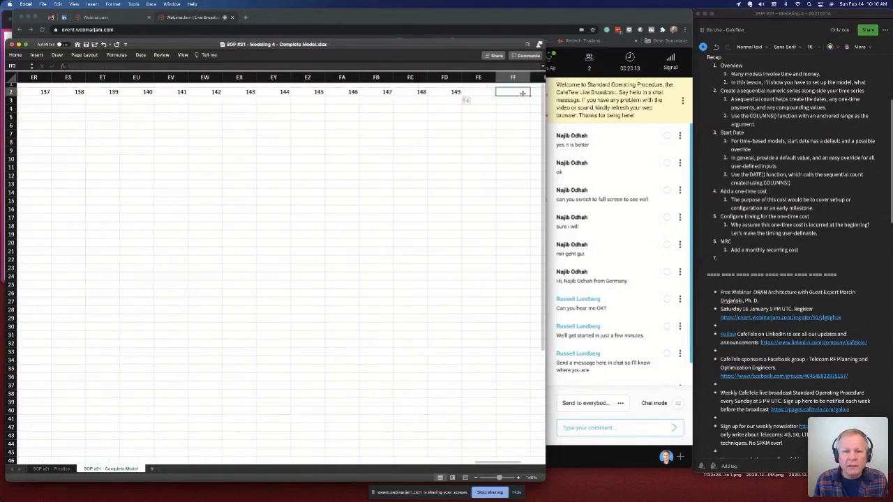
{"action": "key", "text": "Left"}
{"action": "key", "text": "Left"}
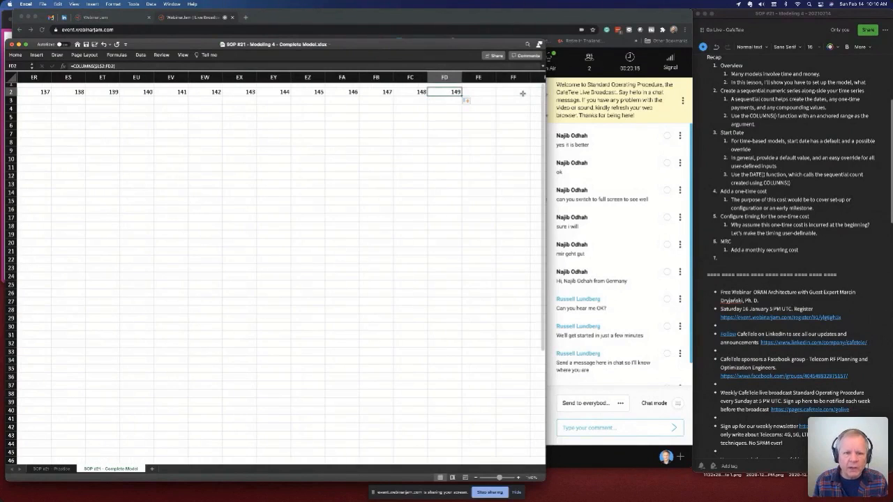
{"action": "key", "text": "shift+Right"}
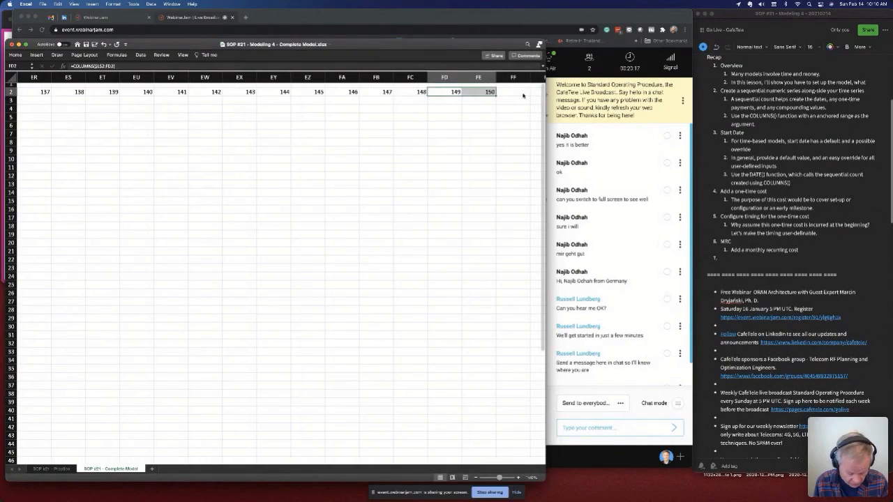
{"action": "key", "text": "ctrl+r"}
- Enter x in FF2 and fill it down column FF as an end marker for the series
{"action": "left_click", "coordinate": [524, 93]}
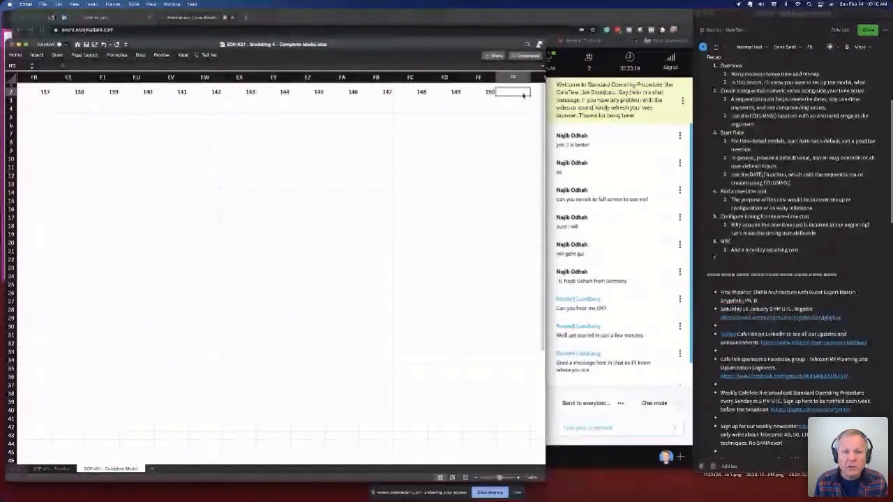
{"action": "type", "text": "x"}
{"action": "left_click_drag", "start_coordinate": [523, 208], "coordinate": [533, 450]}
{"action": "scroll", "coordinate": [482, 104], "scroll_direction": "up", "scroll_amount": 3}
{"action": "scroll", "coordinate": [482, 104], "scroll_direction": "up", "scroll_amount": 3}
{"action": "left_click_drag", "start_coordinate": [459, 187], "coordinate": [493, 97]}
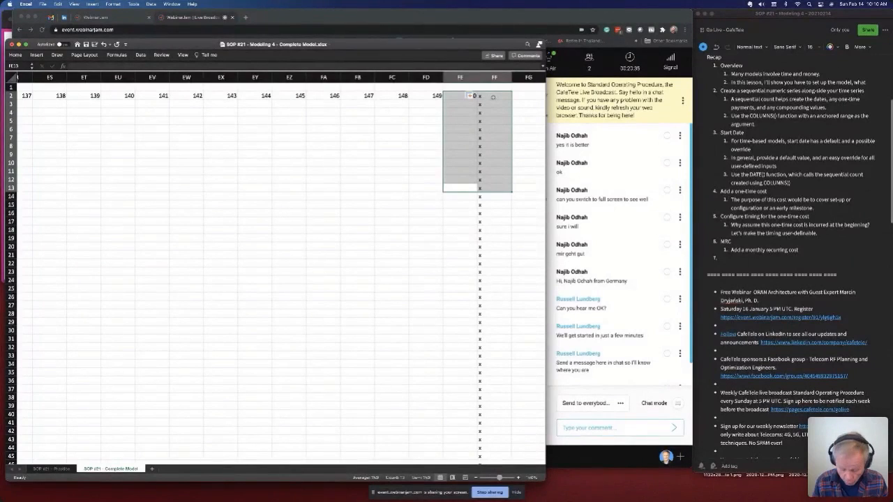
- Jump along row 2 from A2 to the start of the sequence, to the FF end marker, and back to L2 to check the navigation
{"action": "key", "text": "Home"}
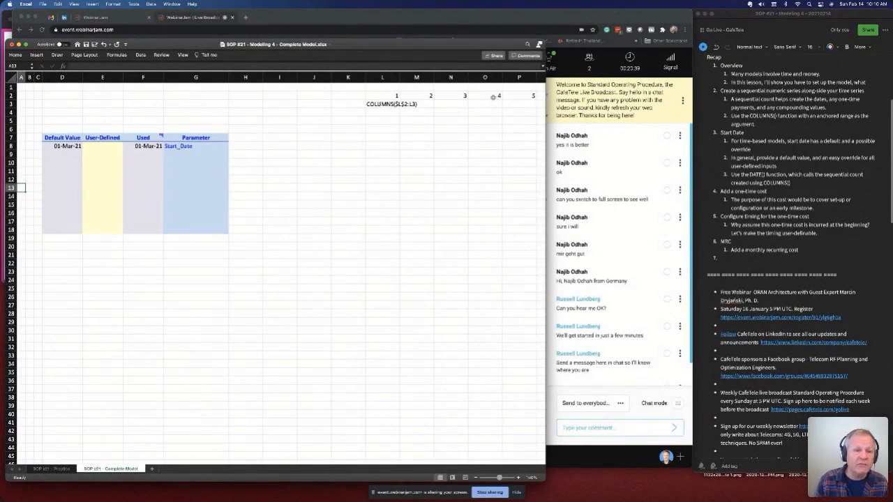
{"action": "key", "text": "Up"}
{"action": "key", "text": "Up"}
{"action": "key", "text": "Up"}
{"action": "key", "text": "Up"}
{"action": "key", "text": "Up"}
{"action": "key", "text": "Up"}
{"action": "key", "text": "Up"}
{"action": "key", "text": "Up"}
{"action": "key", "text": "Up"}
{"action": "key", "text": "Up"}
{"action": "key", "text": "Up"}
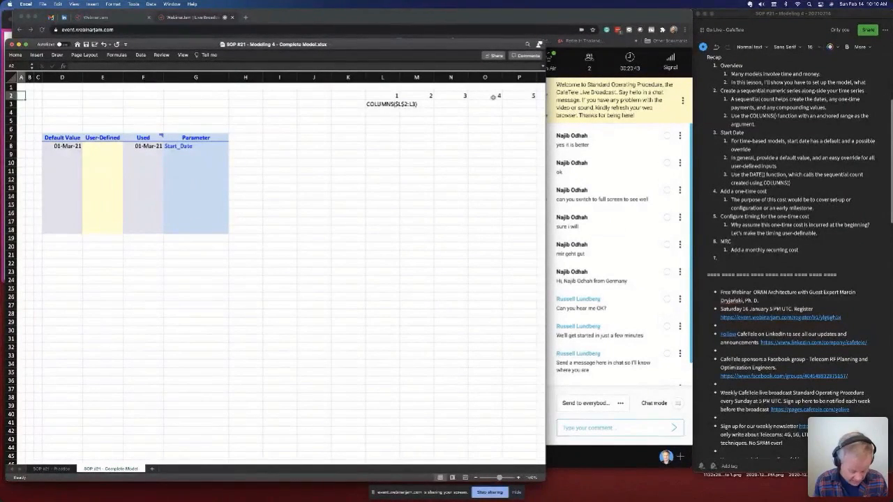
{"action": "key", "text": "ctrl+Right"}
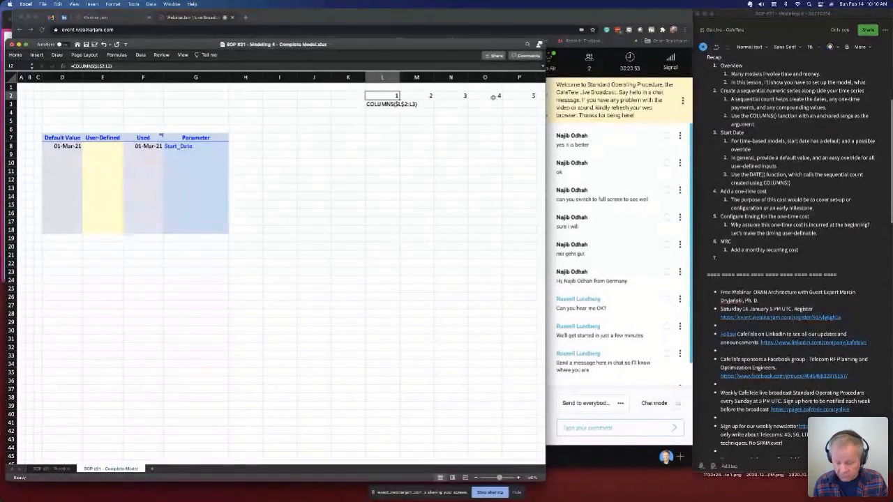
{"action": "key", "text": "ctrl+Right"}
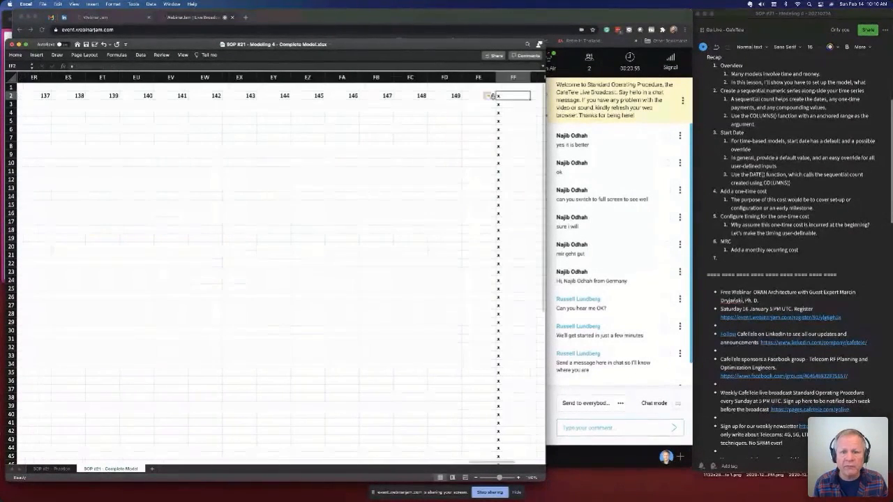
{"action": "key", "text": "ctrl+Left"}
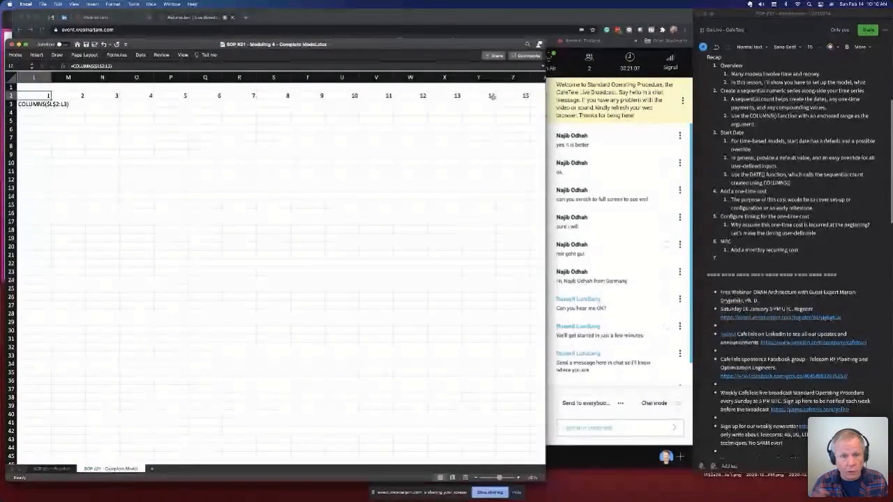
{"action": "key", "text": "Left"}
{"action": "key", "text": "Left"}
{"action": "key", "text": "Left"}
{"action": "key", "text": "Left"}
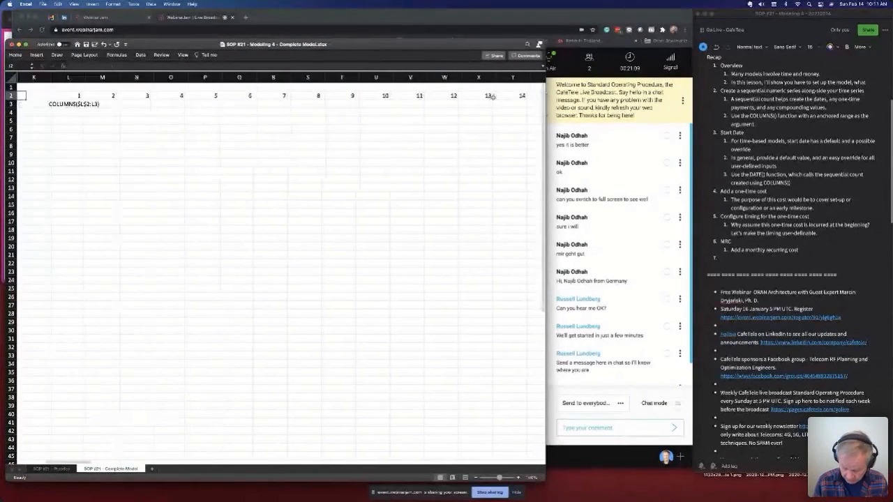
{"action": "key", "text": "Left"}
{"action": "key", "text": "Left"}
{"action": "key", "text": "Right"}
{"action": "key", "text": "Right"}
{"action": "key", "text": "Right"}
{"action": "key", "text": "Right"}
{"action": "key", "text": "Right"}
{"action": "key", "text": "Right"}
{"action": "key", "text": "Right"}
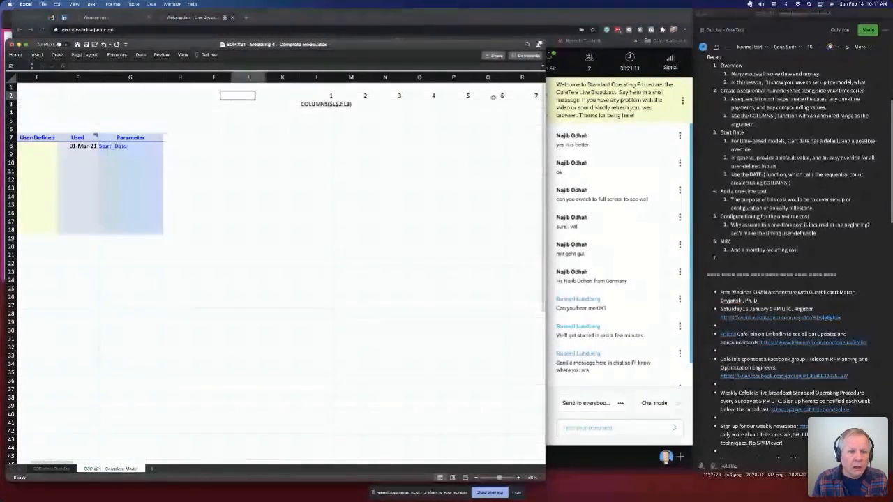
{"action": "key", "text": "Down"}
{"action": "key", "text": "Down"}
{"action": "key", "text": "Down"}
{"action": "key", "text": "Left"}
{"action": "key", "text": "Left"}
{"action": "key", "text": "Right"}
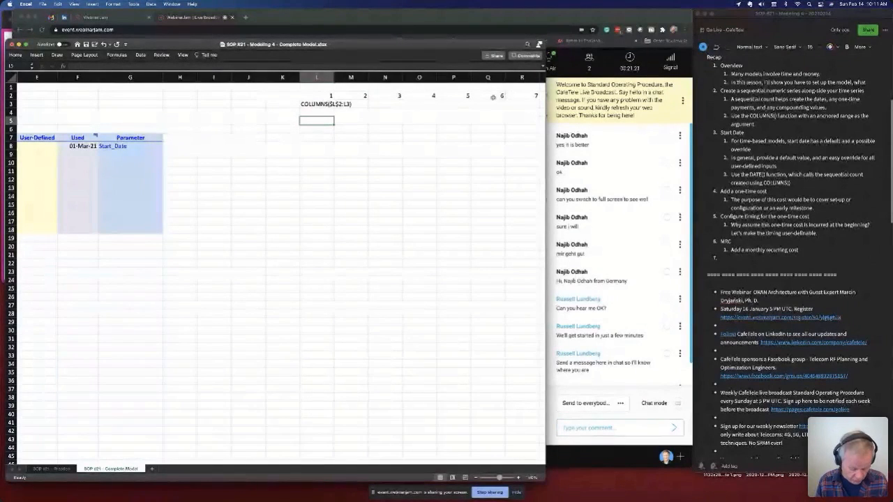
- Label the count row by entering Sequence in J2
{"action": "key", "text": "Left"}
{"action": "key", "text": "Left"}
{"action": "key", "text": "Up"}
{"action": "key", "text": "Up"}
{"action": "key", "text": "Right"}
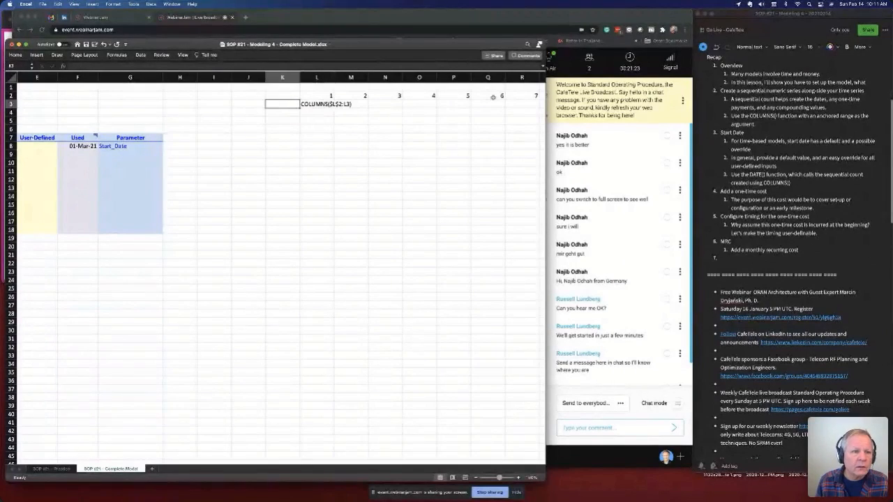
{"action": "key", "text": "Up"}
{"action": "key", "text": "Left"}
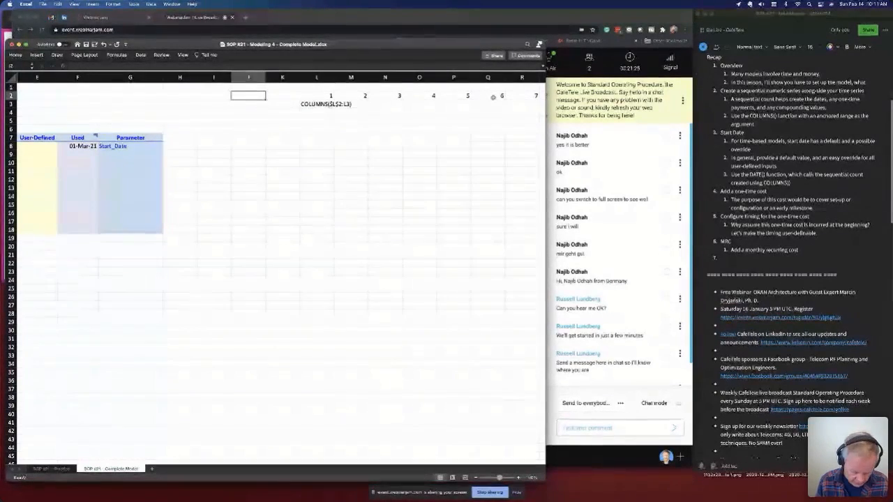
{"action": "type", "text": "Sequence"}
{"action": "key", "text": "Return"}
- Enter the row label Cycle in J5
{"action": "key", "text": "Up"}
{"action": "key", "text": "Down"}
{"action": "key", "text": "Down"}
{"action": "key", "text": "Down"}
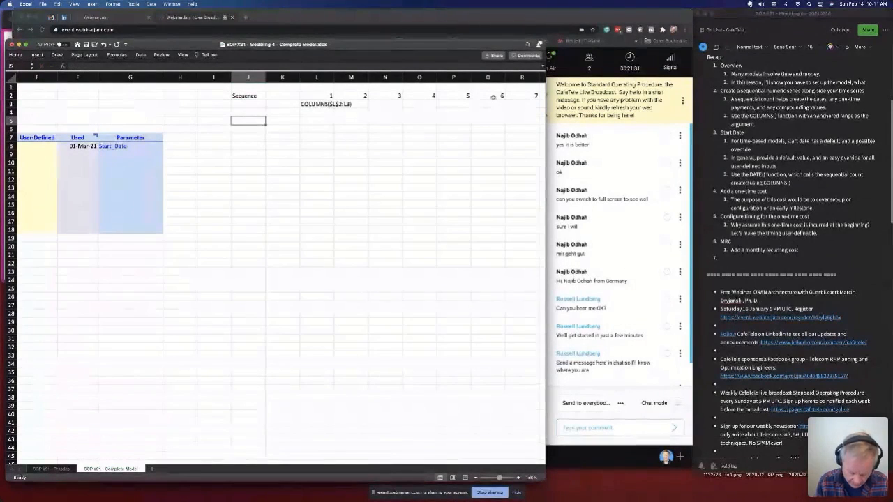
{"action": "type", "text": "Cycle"}
{"action": "key", "text": "Right"}
{"action": "key", "text": "Right"}
{"action": "key", "text": "Right"}
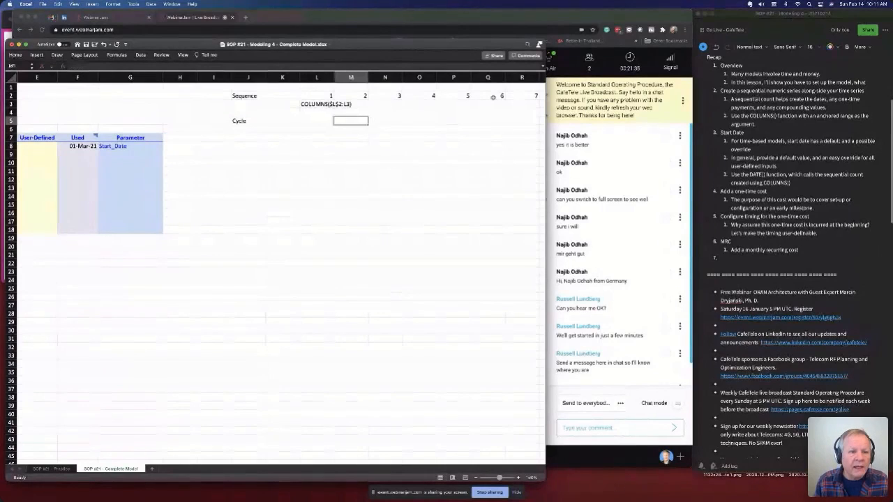
{"action": "key", "text": "Left"}
{"action": "key", "text": "Down"}
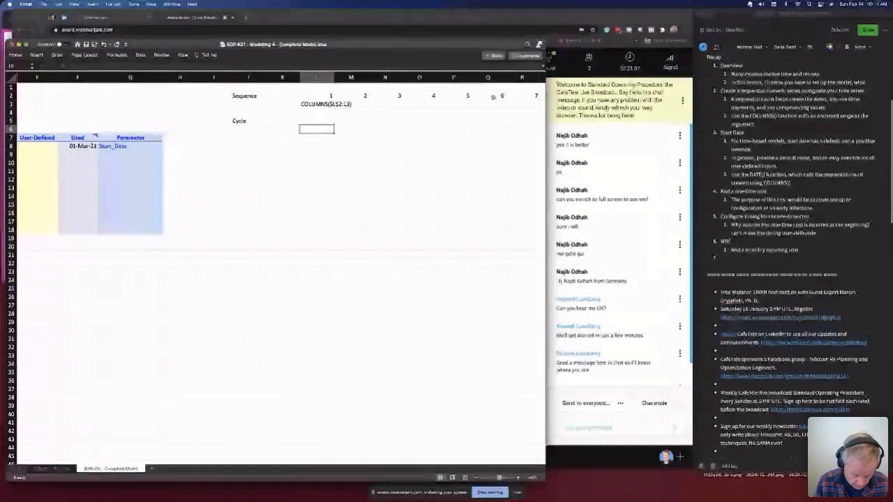
{"action": "type", "text": "QUO"}
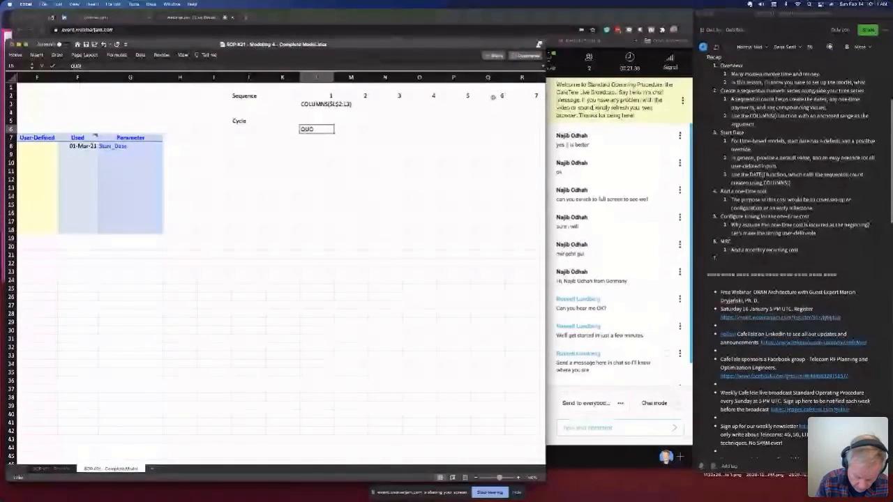
{"action": "type", "text": "TIENT("}
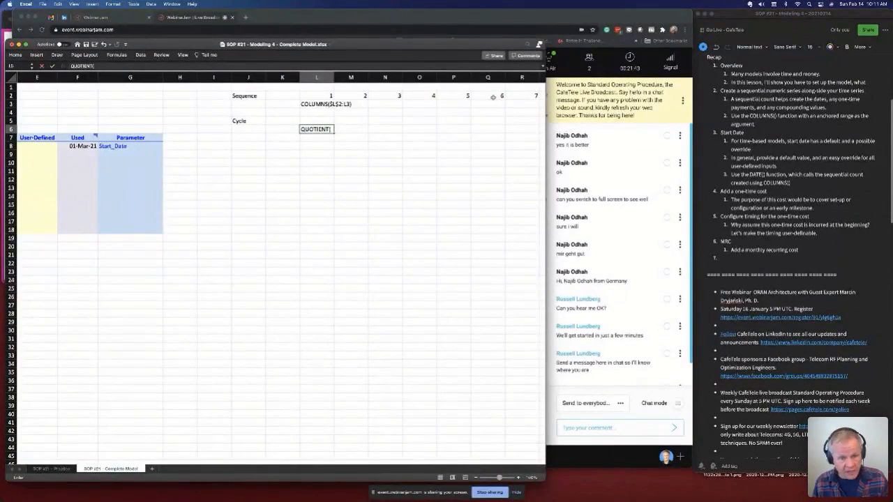
{"action": "scroll", "coordinate": [367, 125], "scroll_direction": "down", "scroll_amount": 3}
{"action": "scroll", "coordinate": [377, 169], "scroll_direction": "up", "scroll_amount": 3}
{"action": "scroll", "coordinate": [377, 170], "scroll_direction": "right", "scroll_amount": 1}
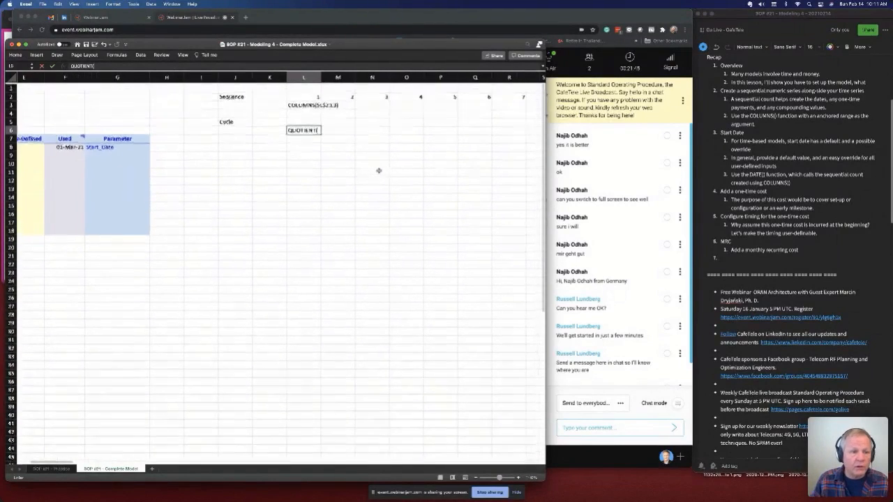
{"action": "left_click", "coordinate": [309, 94]}
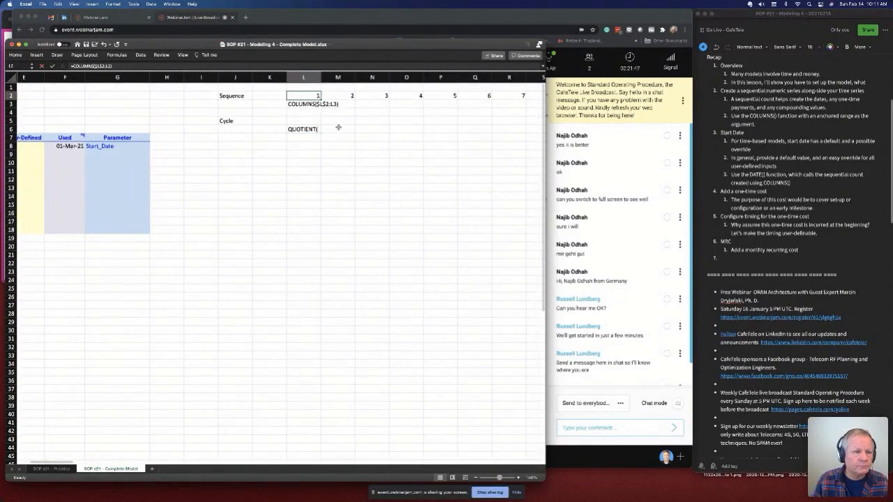
{"action": "left_click", "coordinate": [303, 129]}
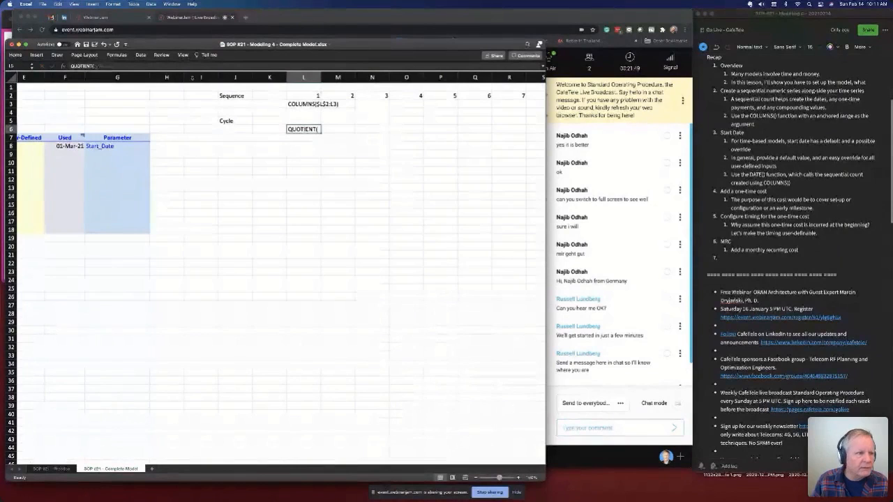
{"action": "type", "text": "L2"}
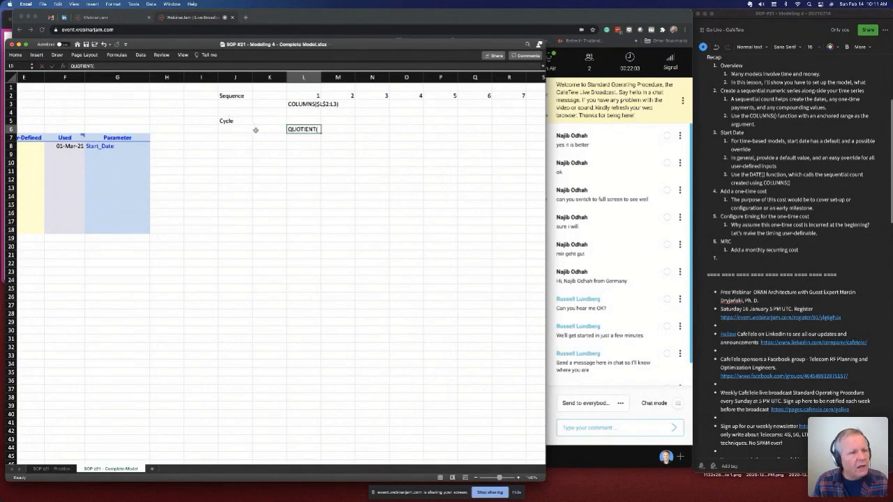
{"action": "key", "text": "Escape"}
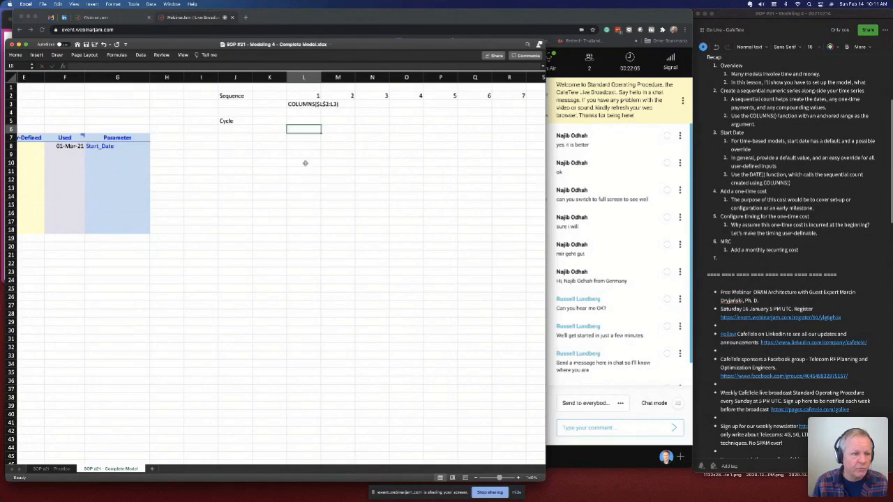
- Enter the row label Start Date in J12
{"action": "left_click", "coordinate": [242, 179]}
{"action": "type", "text": "Start"}
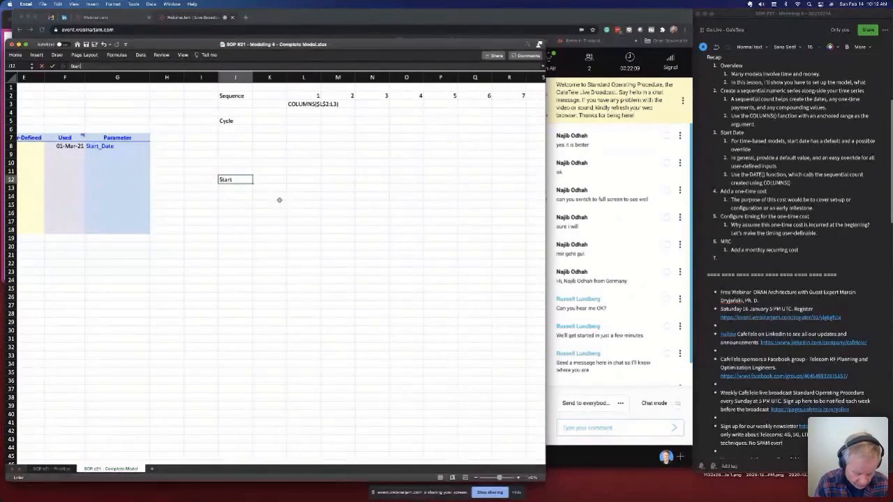
{"action": "type", "text": " Dat"}
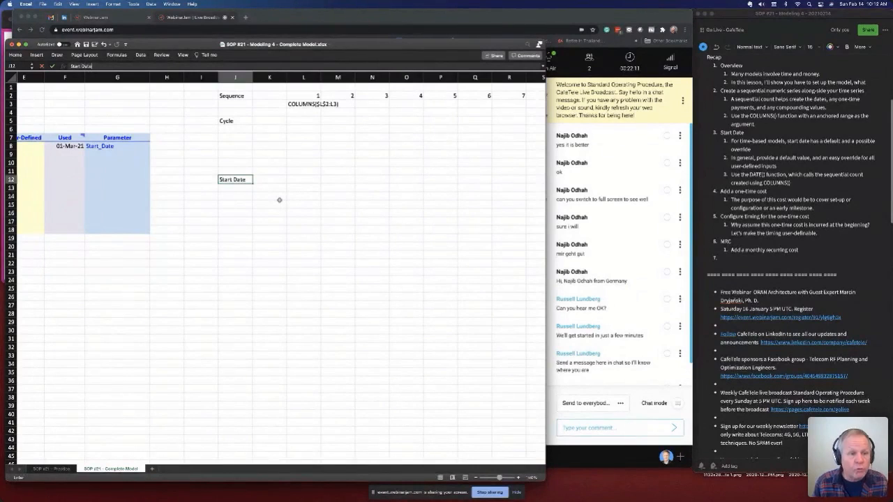
{"action": "type", "text": "e"}
{"action": "key", "text": "Right"}
{"action": "key", "text": "Right"}
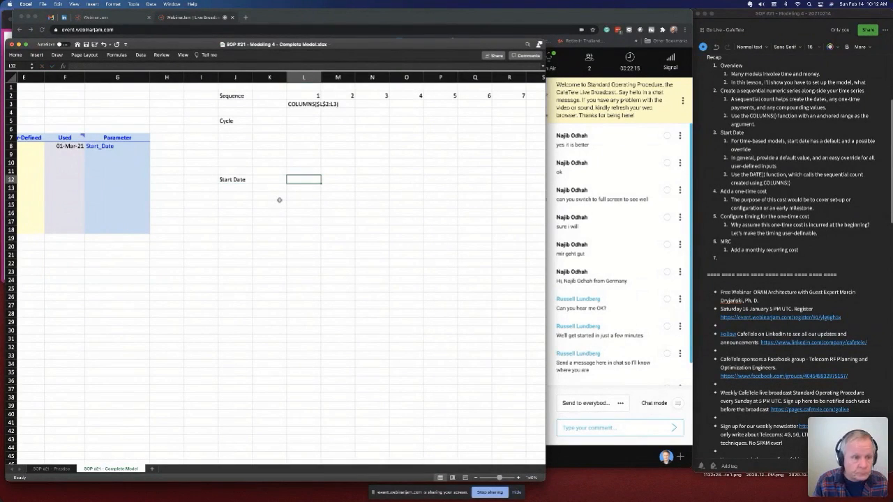
{"action": "left_click", "coordinate": [69, 146]}
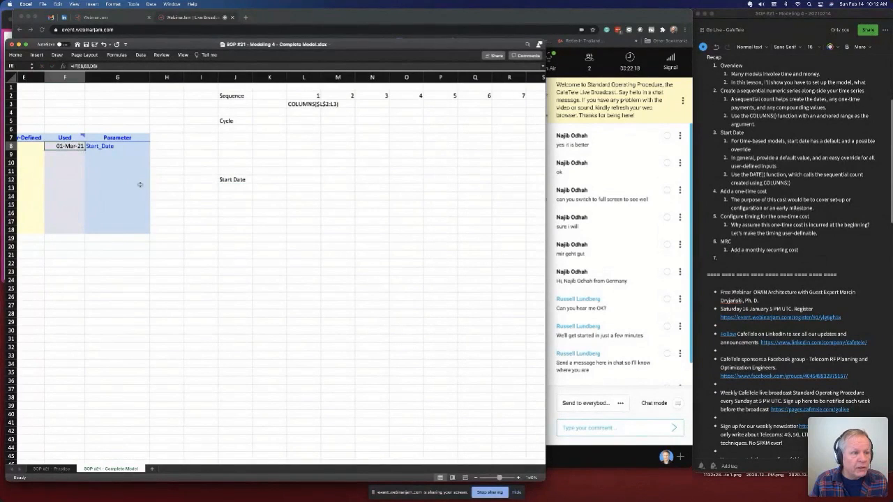
{"action": "left_click", "coordinate": [310, 179]}
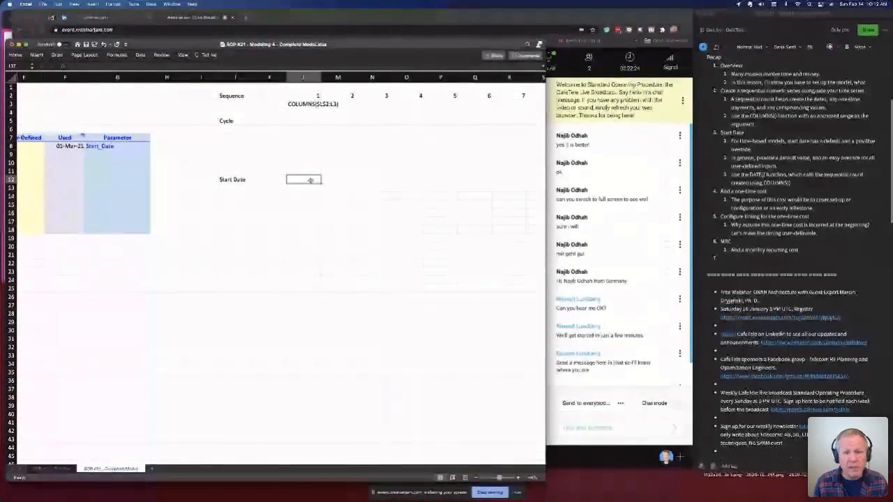
{"action": "type", "text": "=date"}
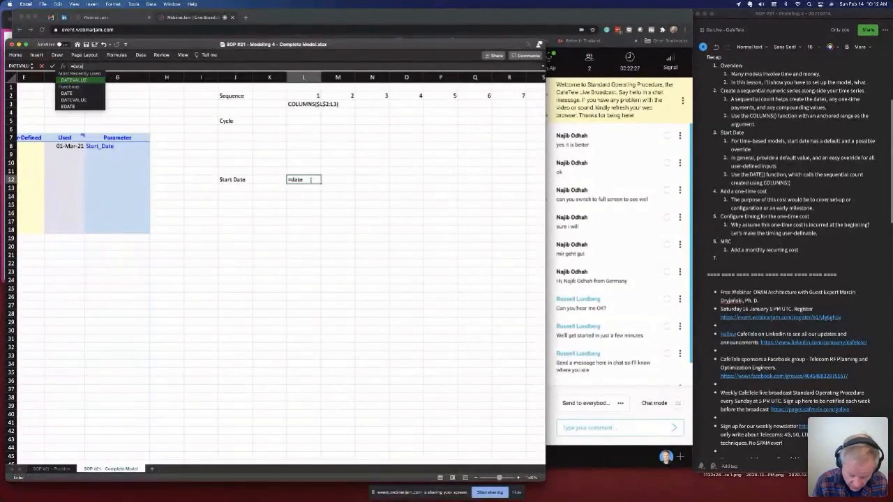
{"action": "type", "text": "(year("}
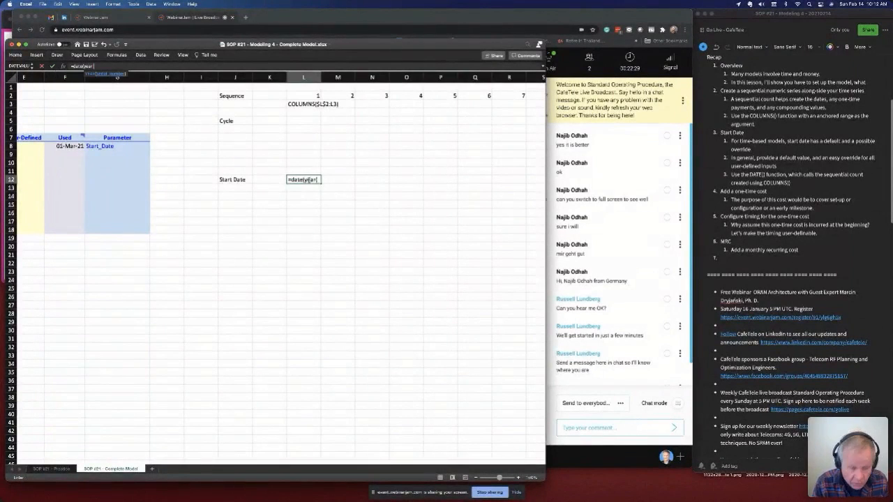
{"action": "scroll", "coordinate": [180, 137], "scroll_direction": "left", "scroll_amount": 1}
{"action": "left_click", "coordinate": [137, 146]}
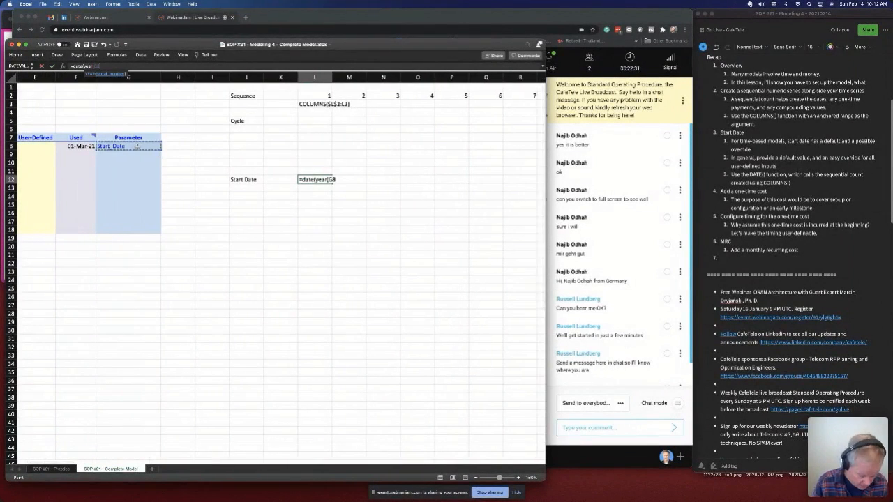
{"action": "key", "text": "F4"}
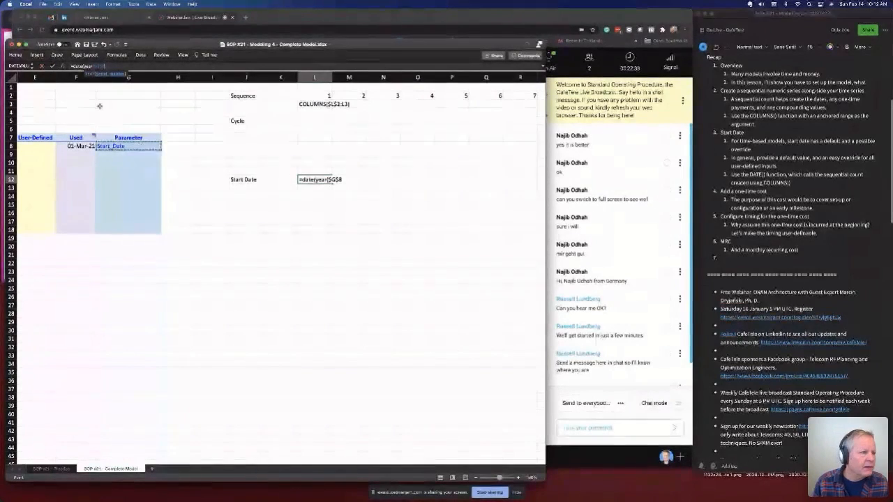
{"action": "key", "text": "Escape"}
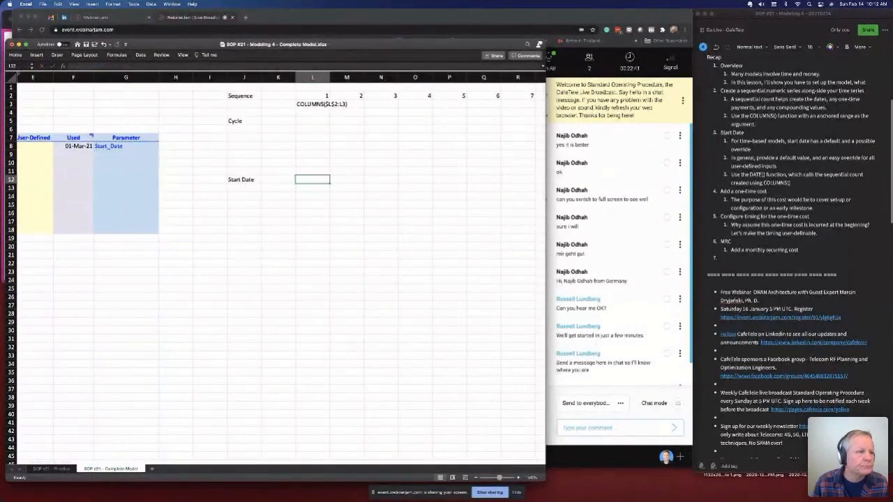
- Define the name Start_Date for cell F8, the used value of the start date parameter
{"action": "left_click", "coordinate": [88, 145]}
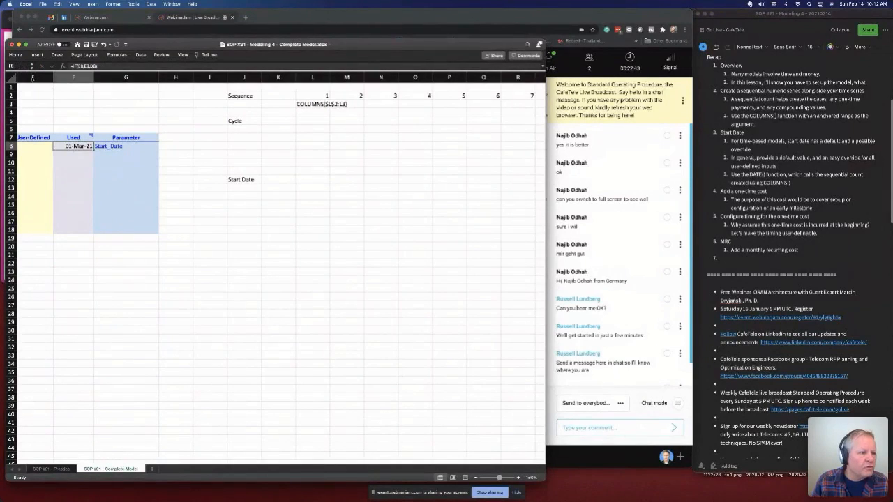
{"action": "left_click", "coordinate": [18, 66]}
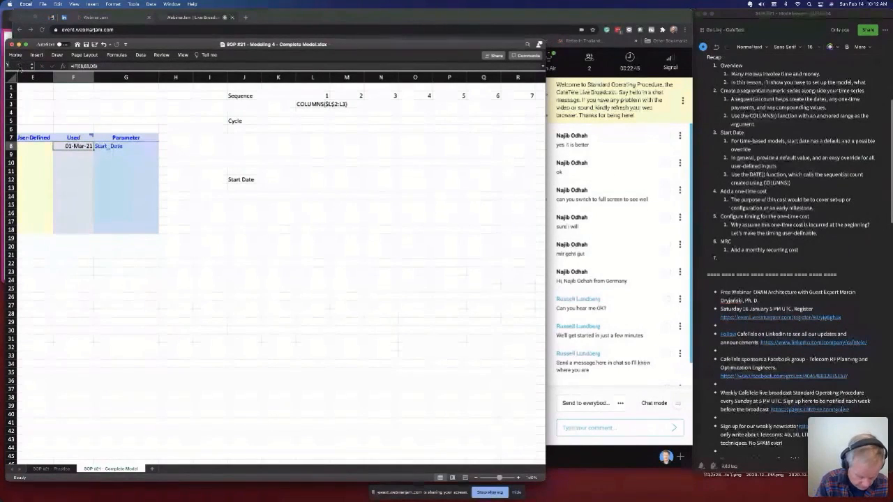
{"action": "type", "text": "Start_Date"}
{"action": "key", "text": "Return"}
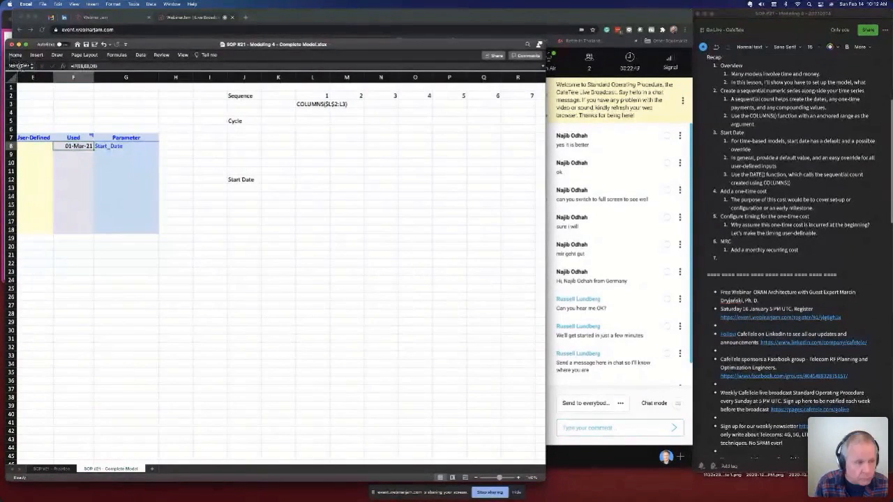
- Enter the formula =DATE(YEAR(Start_Date),MONTH(Start_Date),DAY(Start_Date)) in L12 of the Start Date row
{"action": "left_click", "coordinate": [277, 180]}
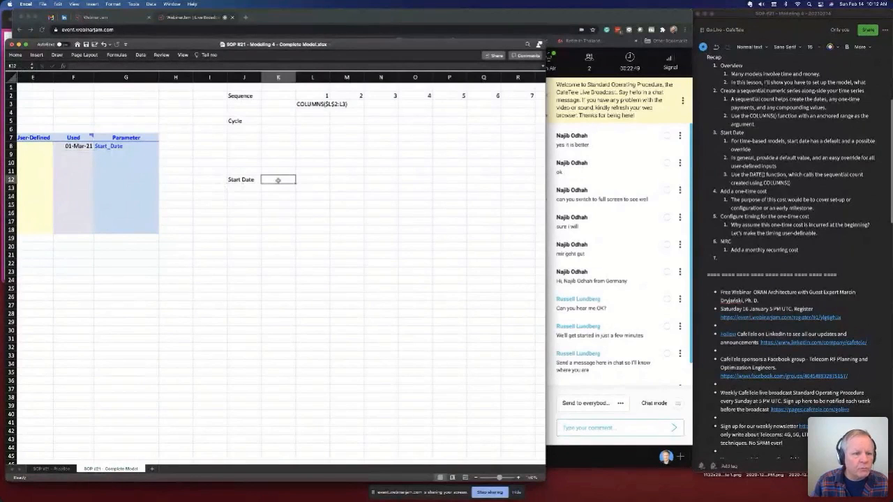
{"action": "key", "text": "Right"}
{"action": "type", "text": "=date"}
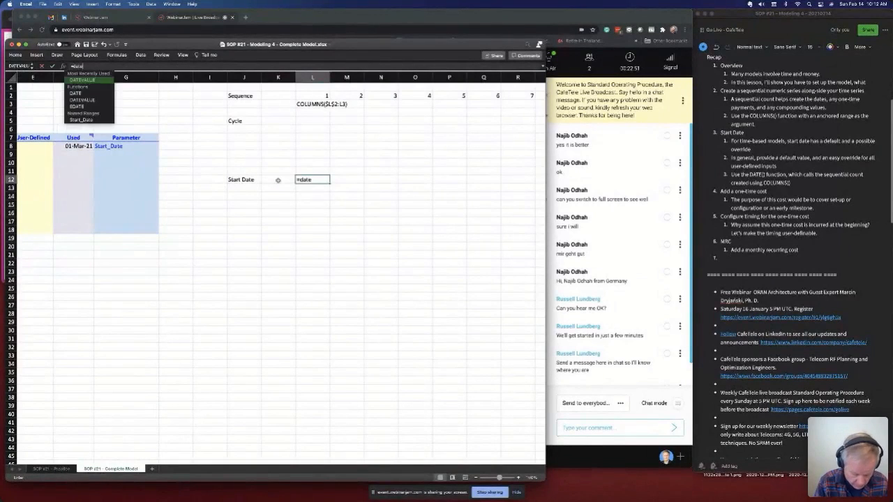
{"action": "type", "text": "(year("}
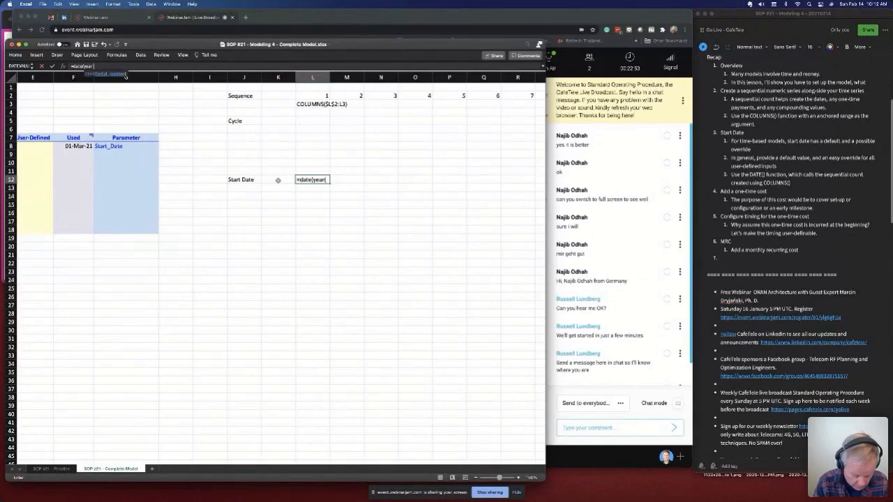
{"action": "type", "text": "Start_Date"}
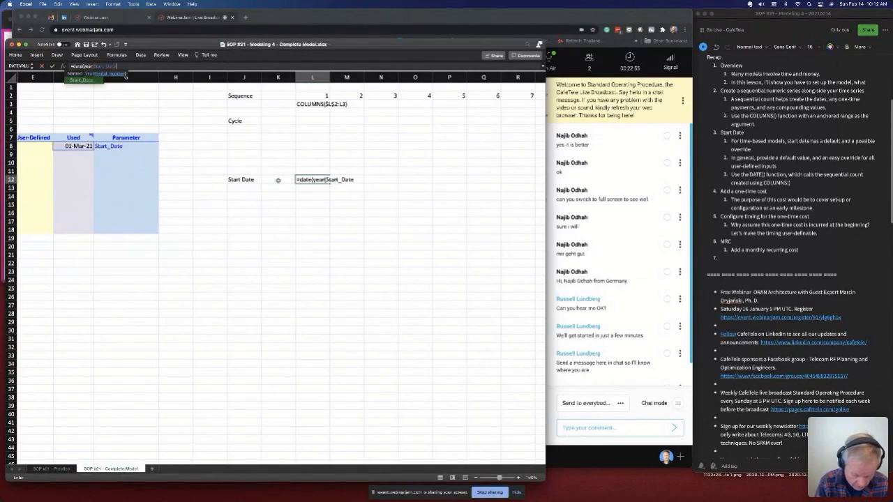
{"action": "type", "text": "),month"}
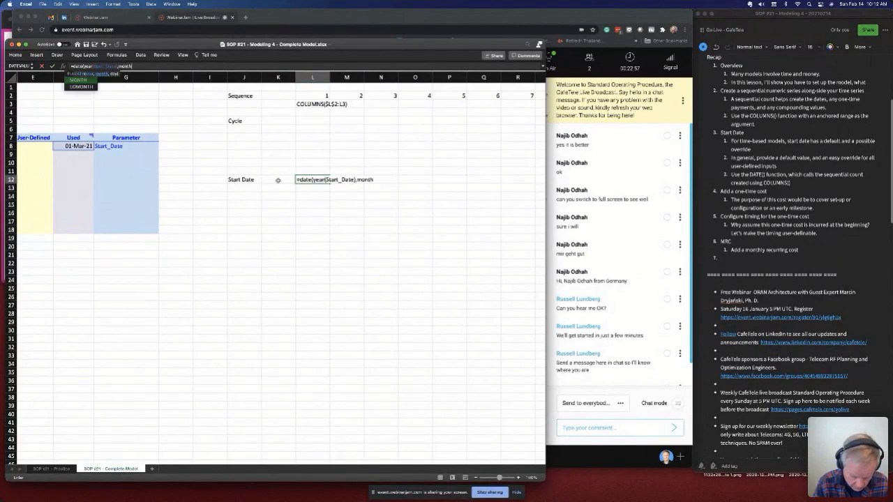
{"action": "type", "text": "(Start"}
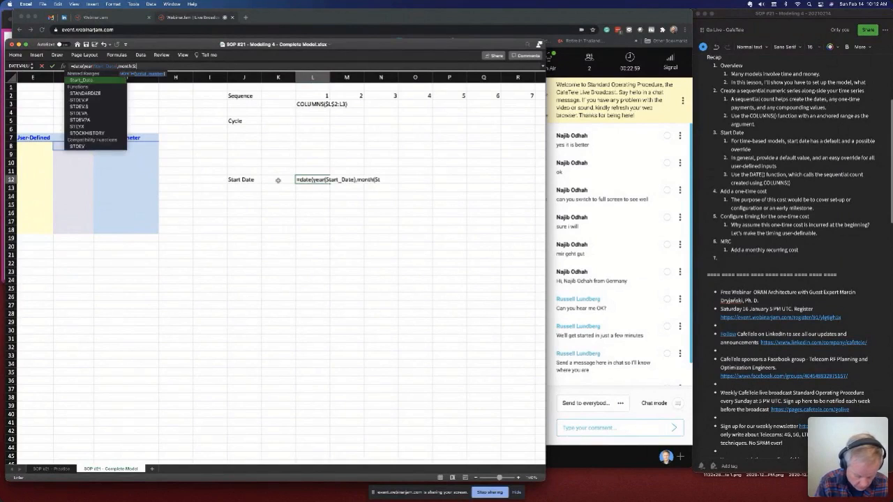
{"action": "type", "text": ")"}
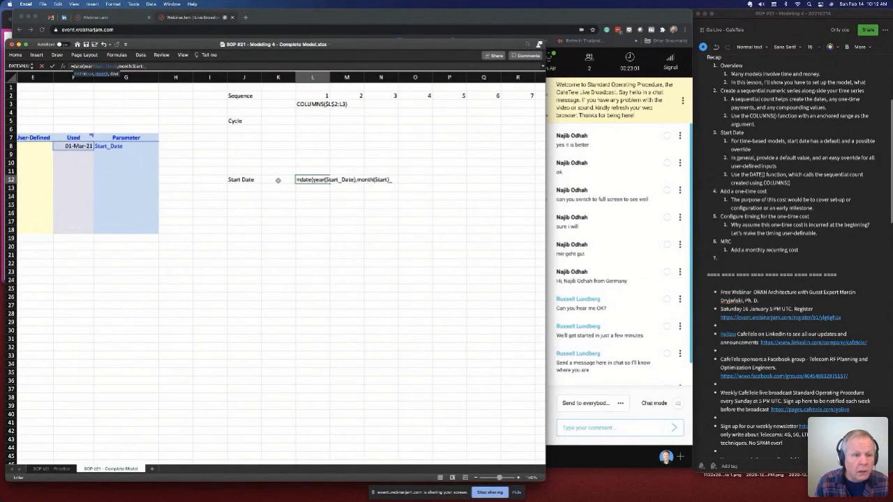
{"action": "key", "text": "BackSpace"}
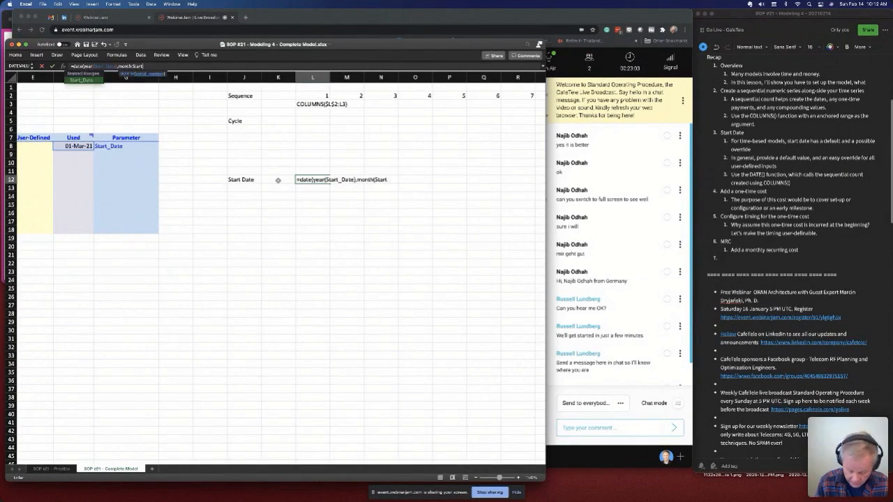
{"action": "type", "text": "_Date)"}
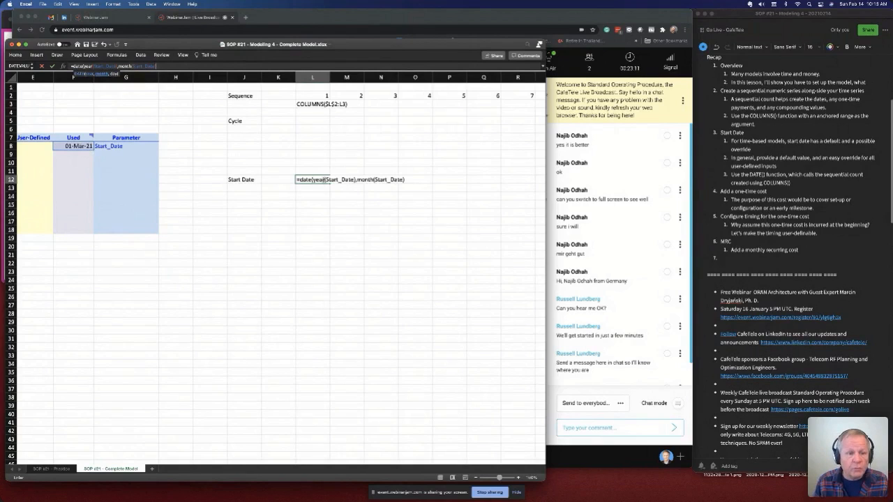
{"action": "type", "text": ",d"}
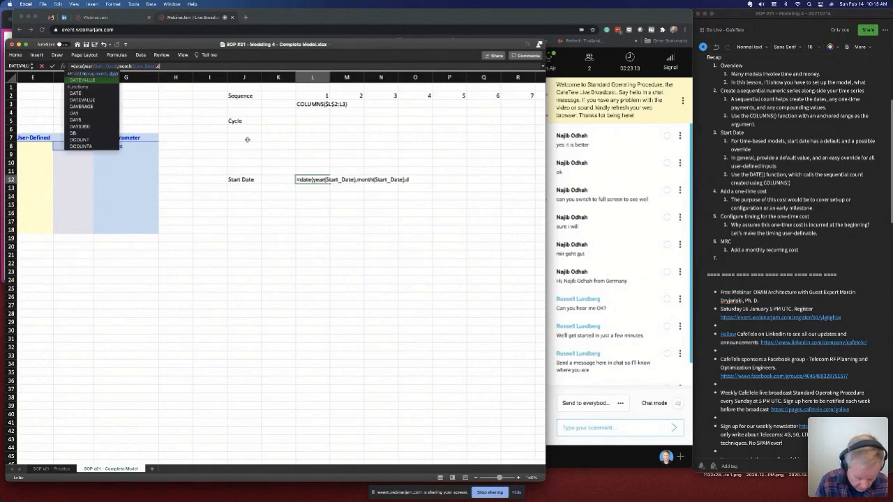
{"action": "type", "text": "ay("}
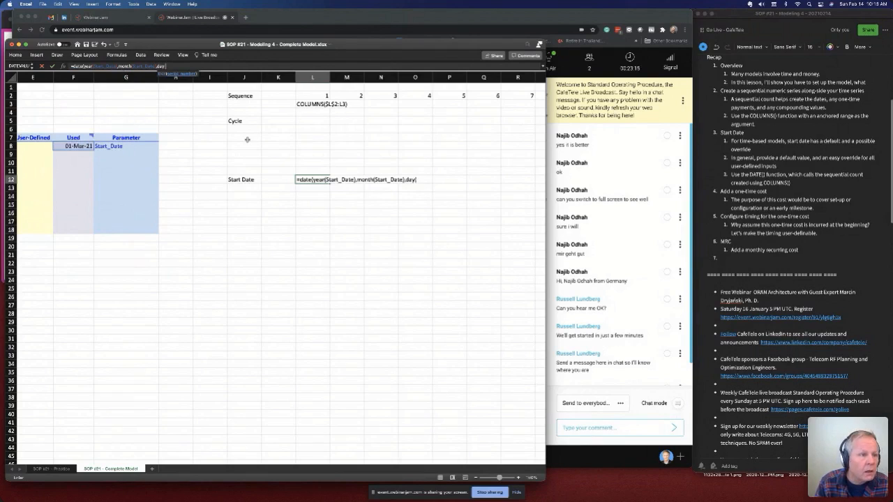
{"action": "key", "text": "F3"}
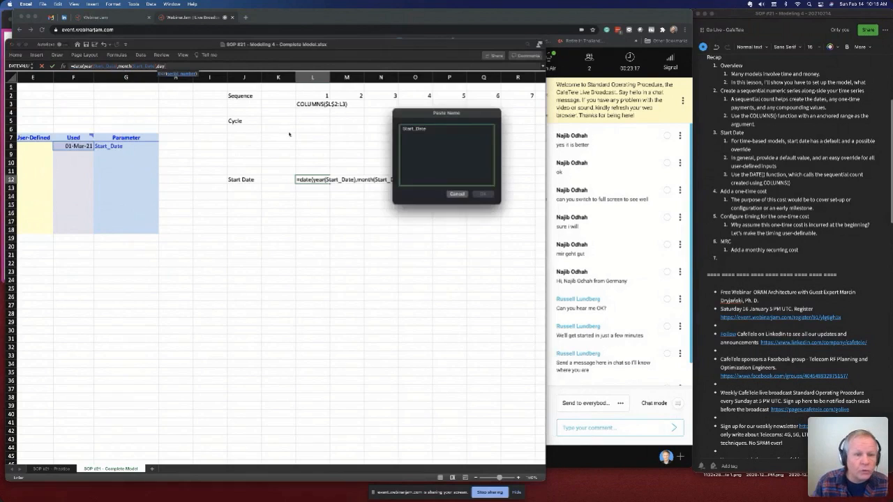
{"action": "left_click", "coordinate": [415, 131]}
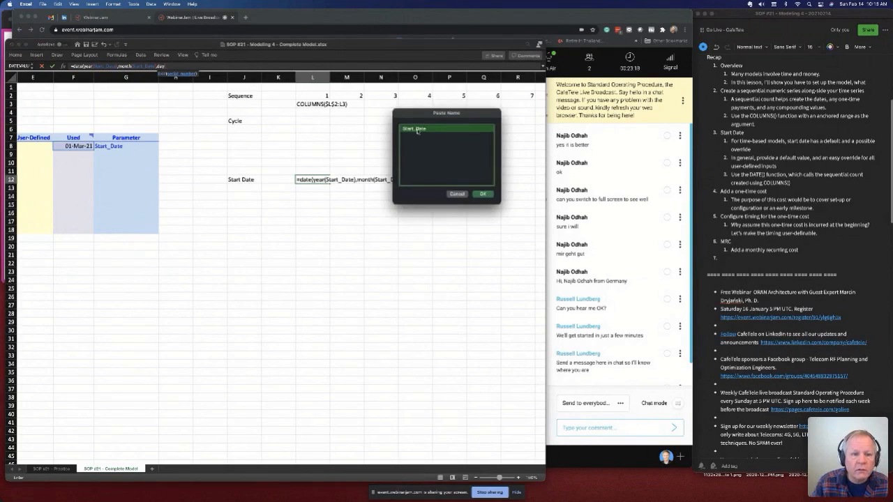
{"action": "left_click", "coordinate": [483, 195]}
{"action": "type", "text": ")"}
{"action": "key", "text": "Return"}
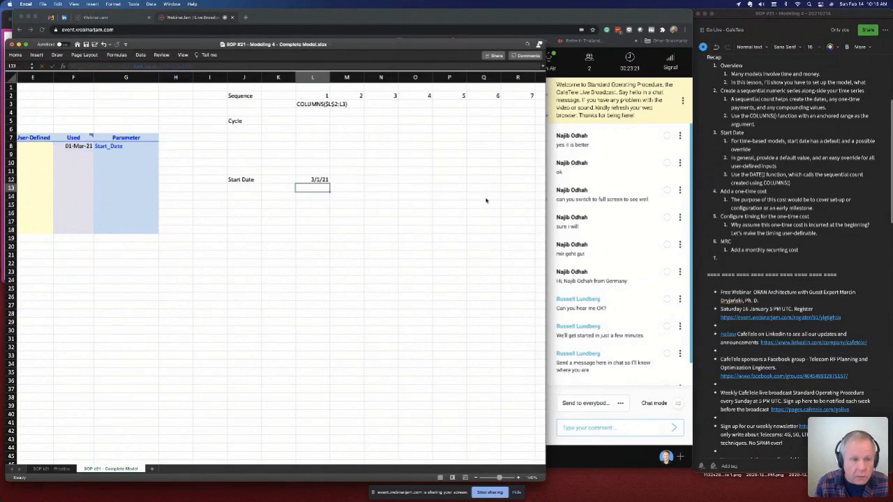
- Copy the L12 formula into L13 as plain text without its equals sign, as a visible note below the date
{"action": "left_click", "coordinate": [320, 180]}
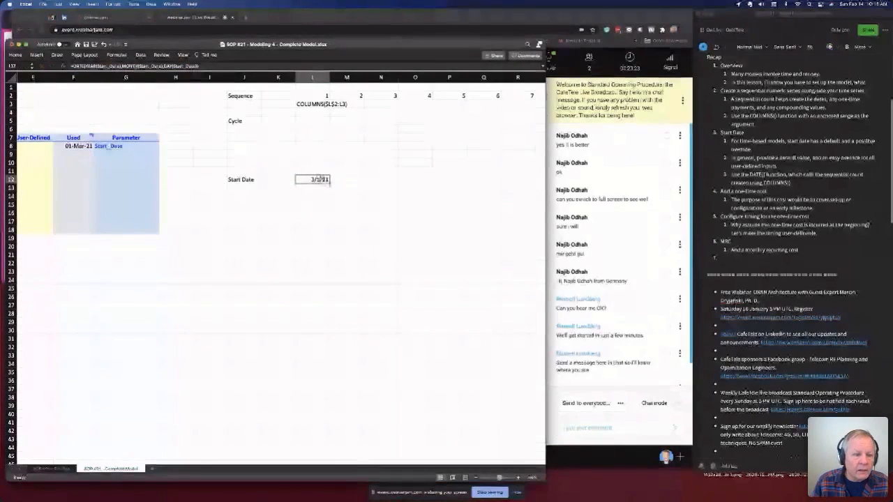
{"action": "left_click_drag", "start_coordinate": [329, 183], "coordinate": [333, 196]}
{"action": "left_click", "coordinate": [312, 188]}
{"action": "left_click", "coordinate": [73, 65]}
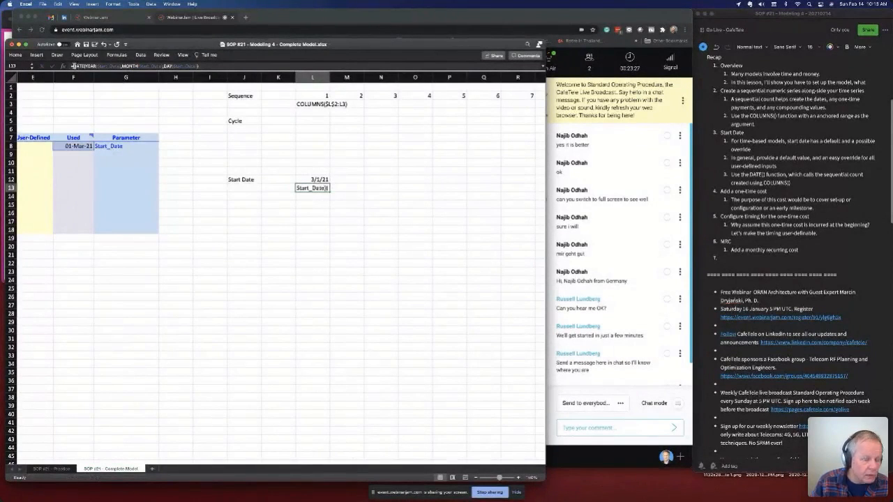
{"action": "key", "text": "BackSpace"}
{"action": "key", "text": "Return"}
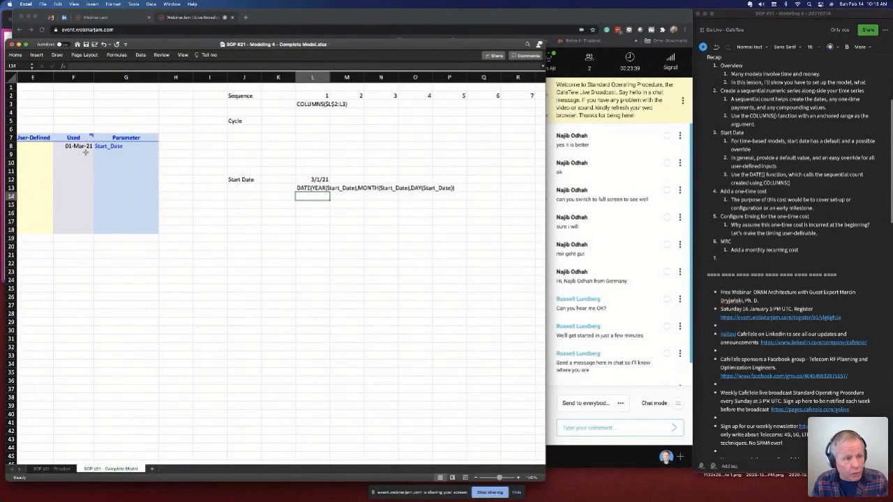
- Give the date cell L12 a light blue fill and blue font
{"action": "left_click", "coordinate": [312, 179]}
{"action": "scroll", "coordinate": [313, 179], "scroll_direction": "left", "scroll_amount": 1}
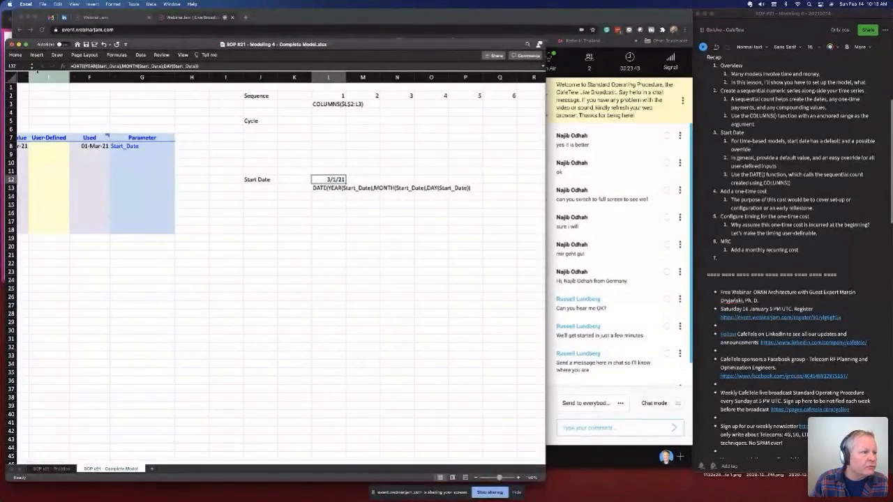
{"action": "left_click", "coordinate": [15, 56]}
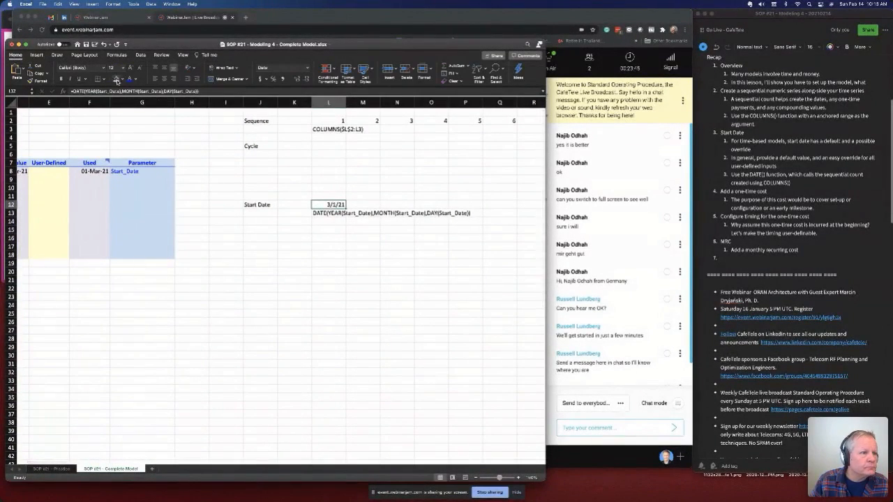
{"action": "left_click", "coordinate": [117, 79]}
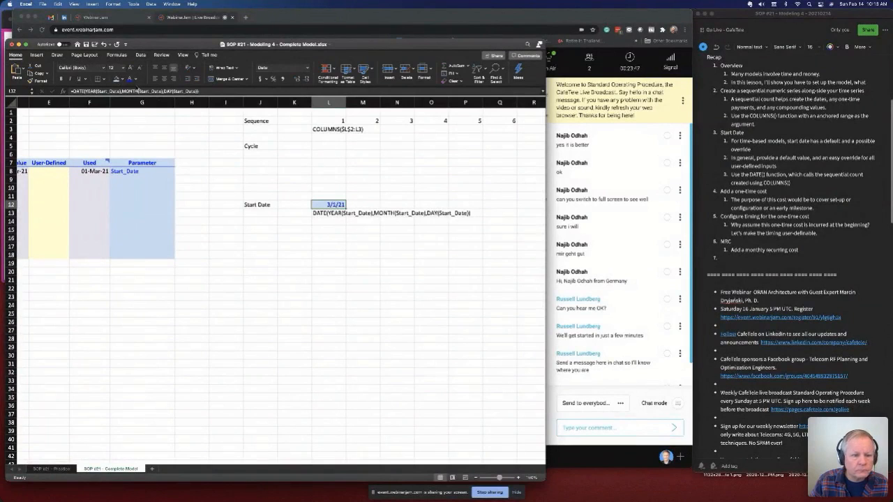
- Format L12 with the month-year date type Mar-12
{"action": "key", "text": "super+1"}
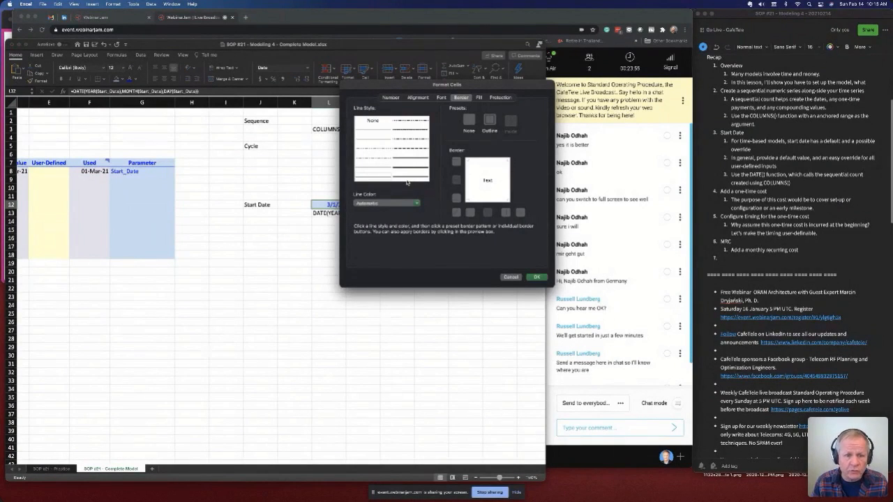
{"action": "left_click", "coordinate": [391, 98]}
{"action": "left_click", "coordinate": [421, 184]}
{"action": "key", "text": "Down"}
{"action": "key", "text": "Down"}
{"action": "key", "text": "Down"}
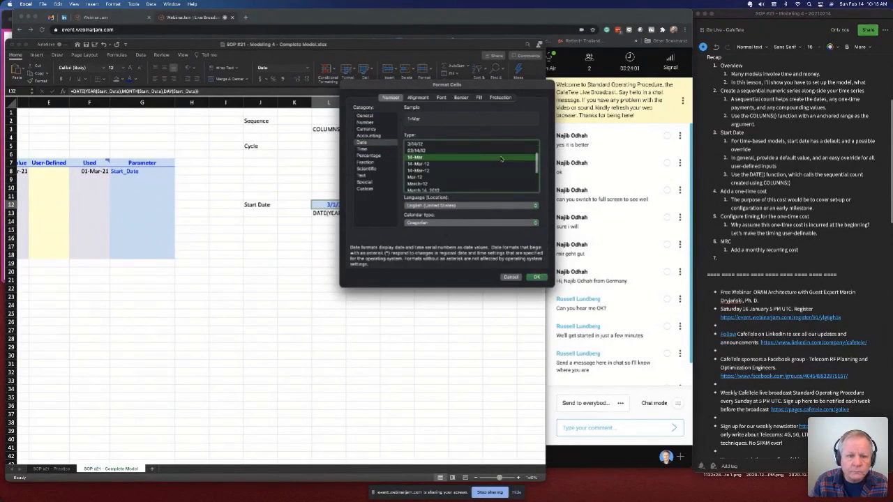
{"action": "left_click", "coordinate": [537, 277]}
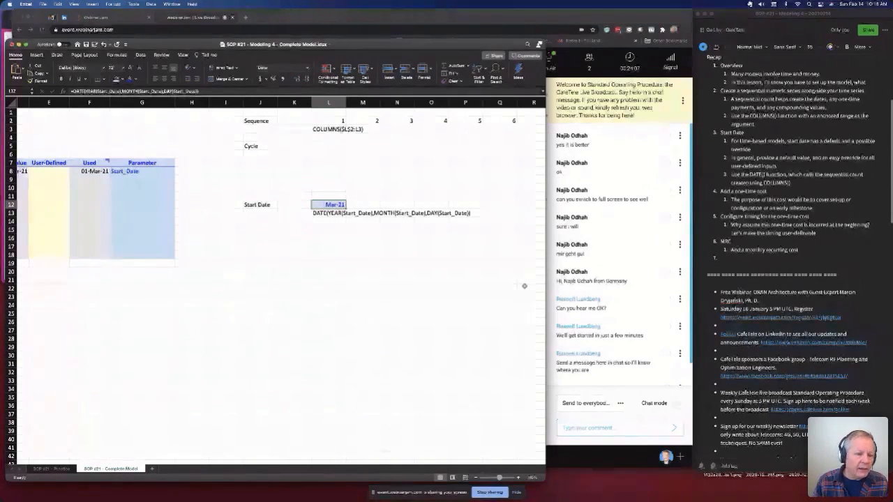
- Fill the L12 date formula and its formatting across row 12 through FE12, the last sequence column
{"action": "key", "text": "Right"}
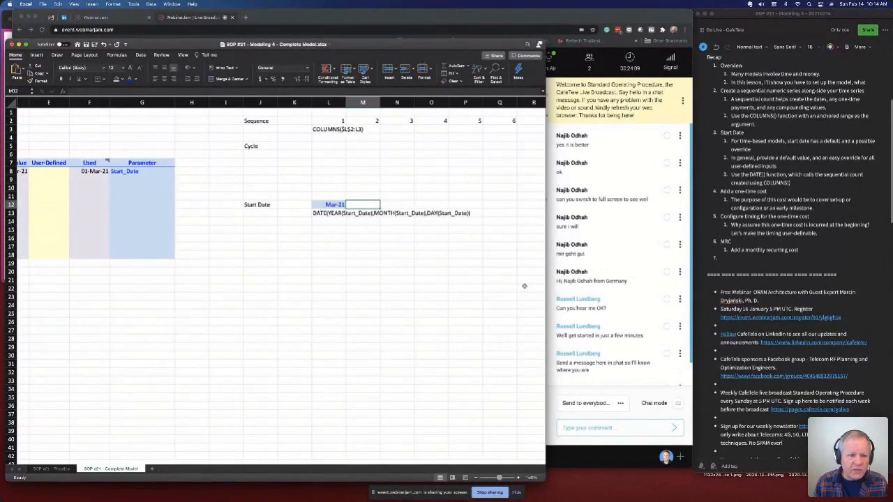
{"action": "key", "text": "Left"}
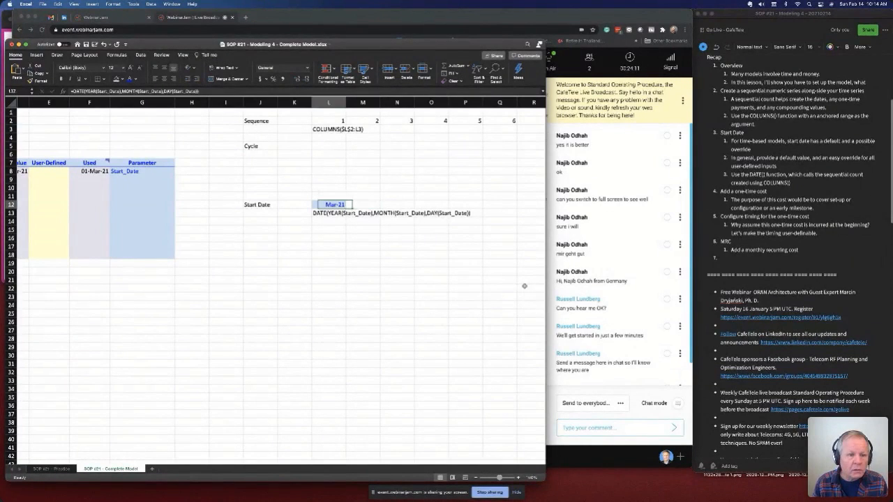
{"action": "key", "text": "ctrl+shift+Right"}
{"action": "key", "text": "shift+Left"}
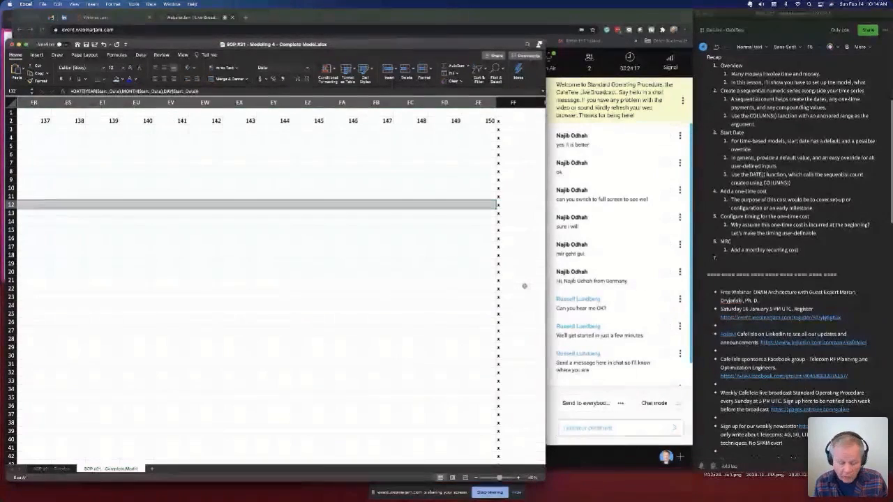
{"action": "key", "text": "super+r"}
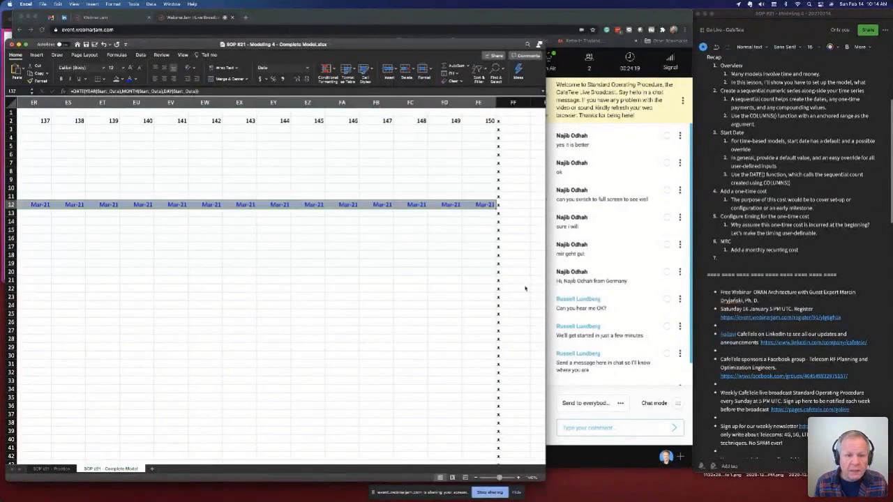
{"action": "scroll", "coordinate": [525, 288], "scroll_direction": "left", "scroll_amount": 20}
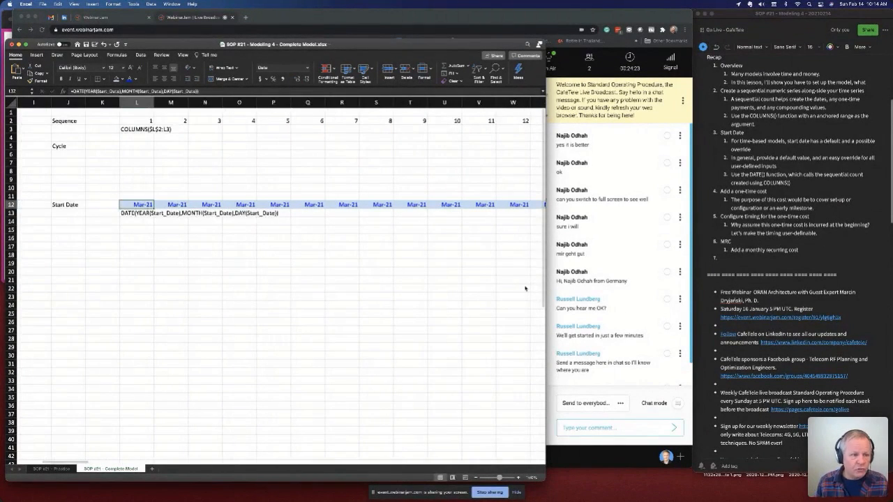
{"action": "left_click", "coordinate": [143, 121]}
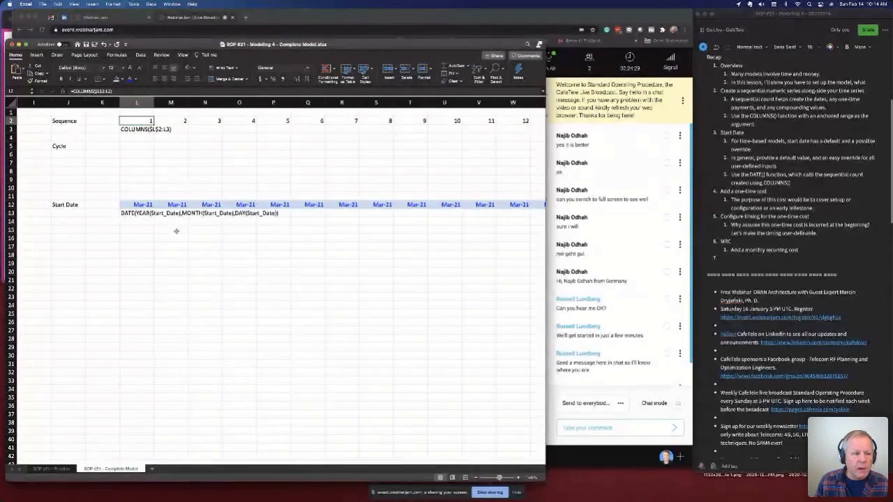
{"action": "left_click", "coordinate": [149, 212]}
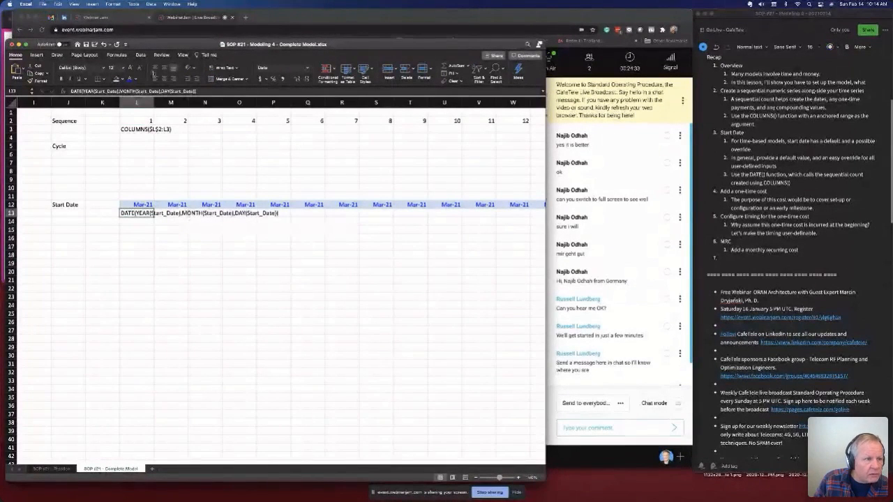
{"action": "left_click", "coordinate": [161, 92]}
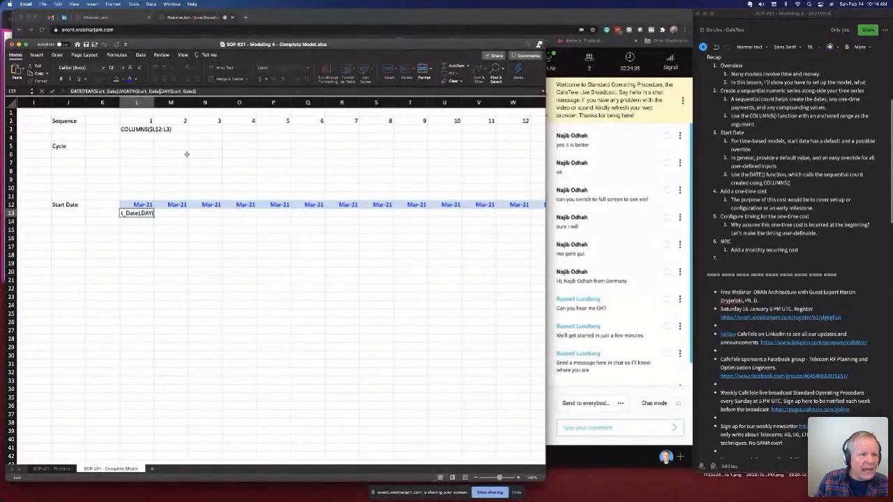
{"action": "key", "text": "Escape"}
- Subtract 1 from the COLUMNS formula in L2 so the sequence starts at zero
{"action": "scroll", "coordinate": [160, 137], "scroll_direction": "right", "scroll_amount": 1}
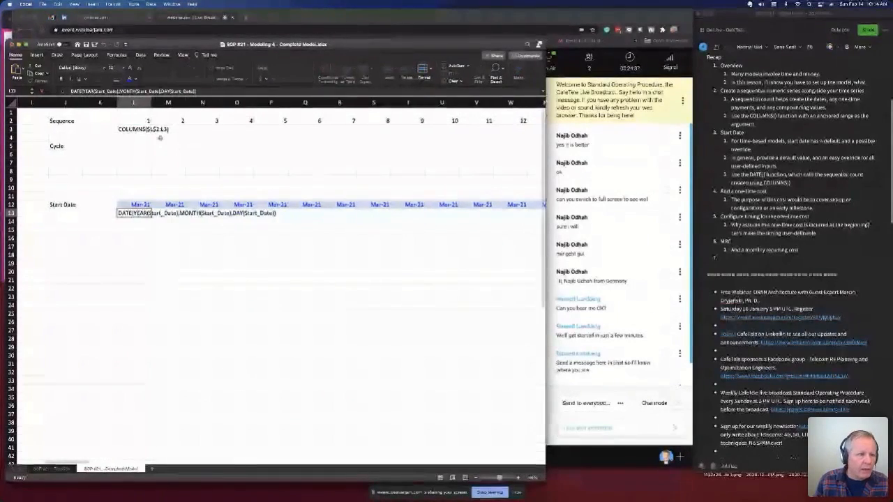
{"action": "left_click", "coordinate": [143, 121]}
{"action": "left_click", "coordinate": [123, 91]}
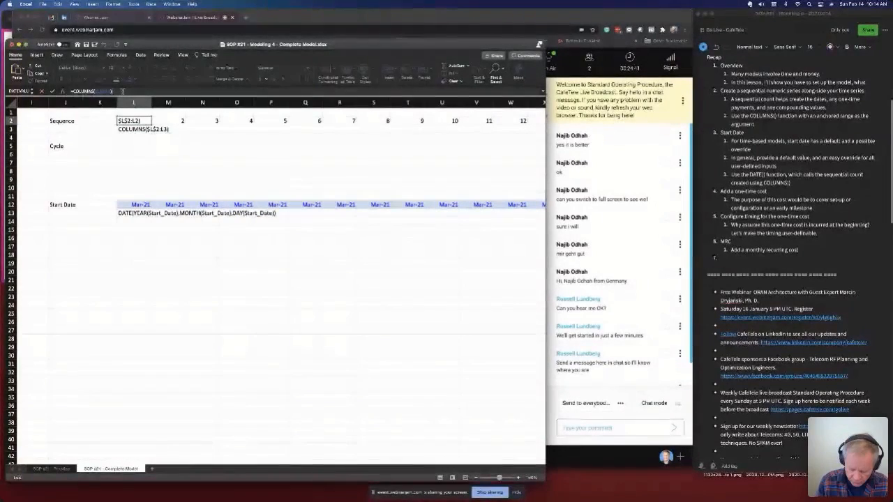
{"action": "type", "text": "-1"}
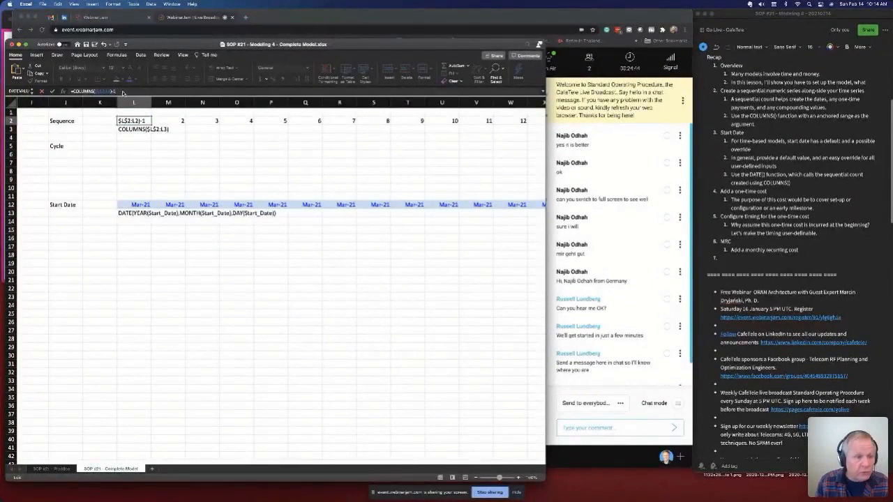
{"action": "key", "text": "Return"}
- Fill the zero-based L2 sequence formula across row 2 through FE2
{"action": "key", "text": "Up"}
{"action": "key", "text": "super+shift+Right"}
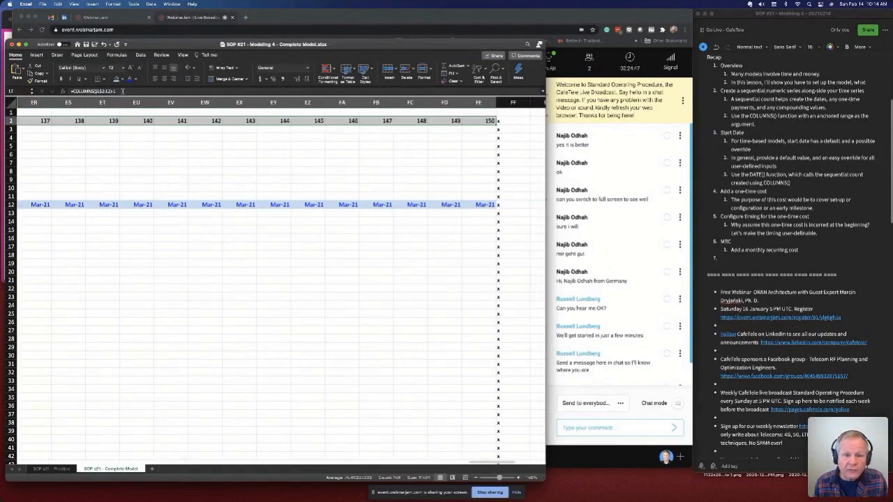
{"action": "key", "text": "super+t"}
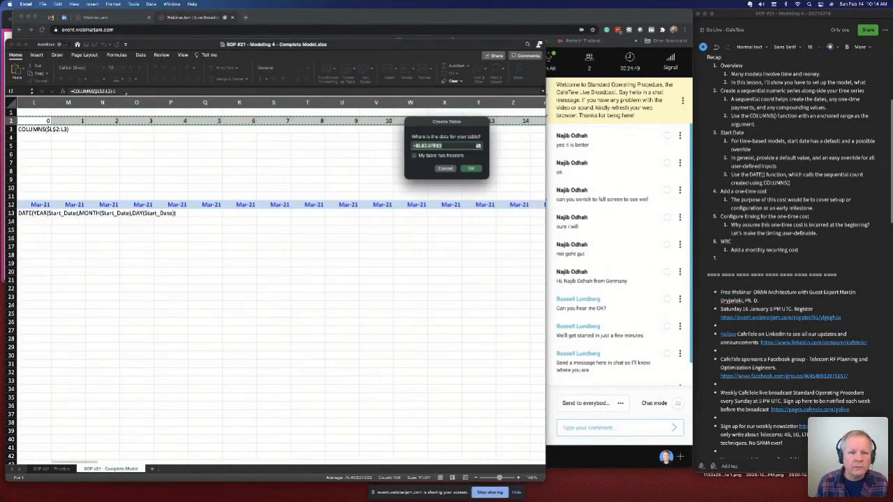
{"action": "left_click", "coordinate": [445, 168]}
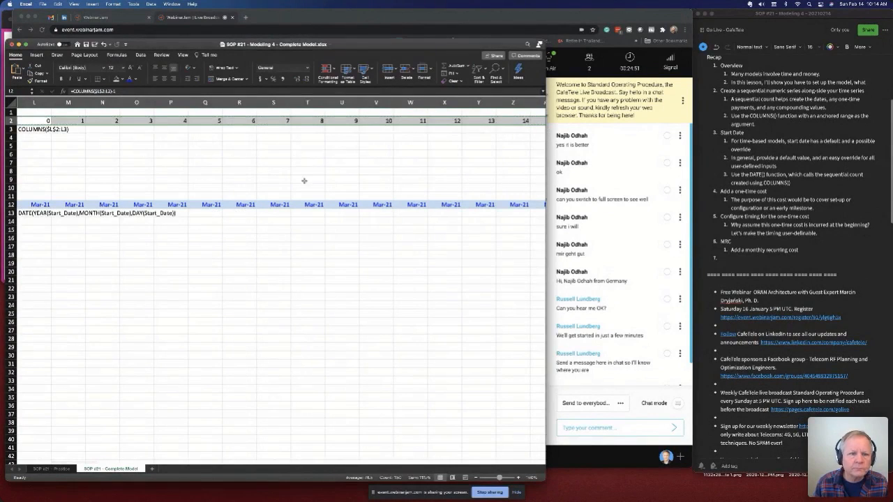
- Add the sequence number L2 to the MONTH(Start_Date) argument of the date formula in L12
{"action": "key", "text": "Down"}
{"action": "key", "text": "Down"}
{"action": "key", "text": "Down"}
{"action": "key", "text": "Down"}
{"action": "key", "text": "Down"}
{"action": "key", "text": "Down"}
{"action": "key", "text": "Down"}
{"action": "key", "text": "Down"}
{"action": "key", "text": "Down"}
{"action": "key", "text": "Down"}
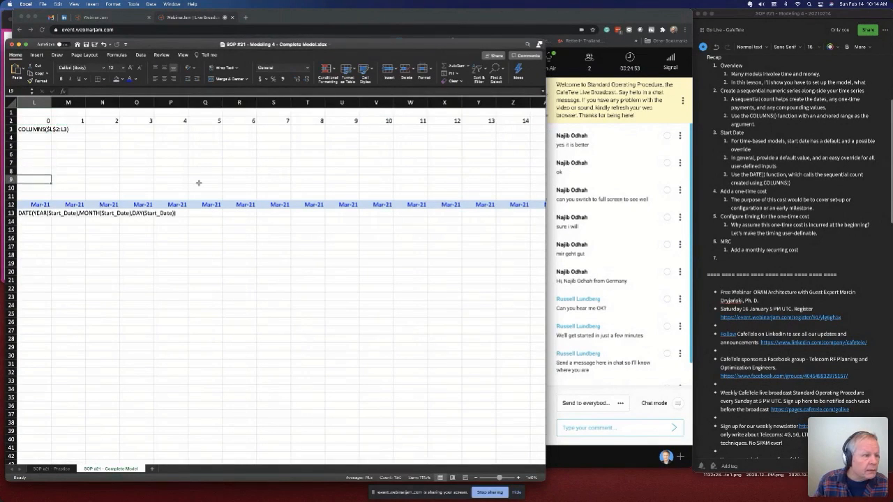
{"action": "scroll", "coordinate": [199, 182], "scroll_direction": "right", "scroll_amount": 1}
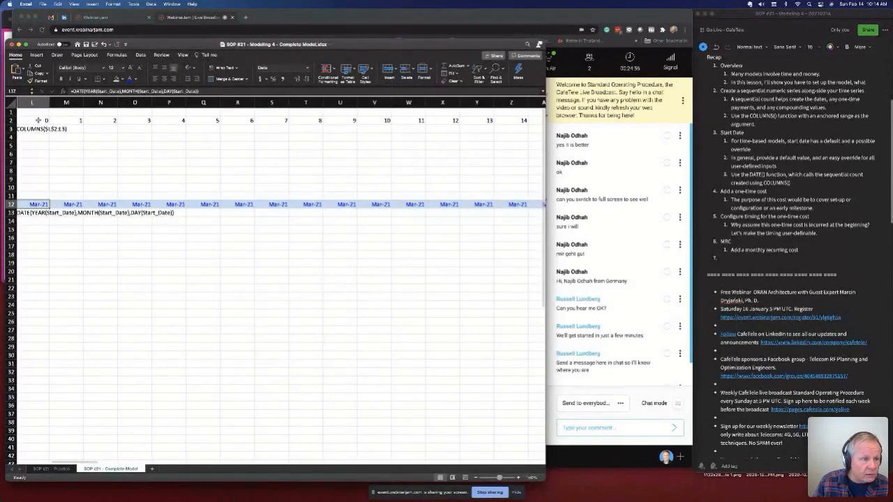
{"action": "left_click", "coordinate": [161, 91]}
{"action": "key", "text": "Right"}
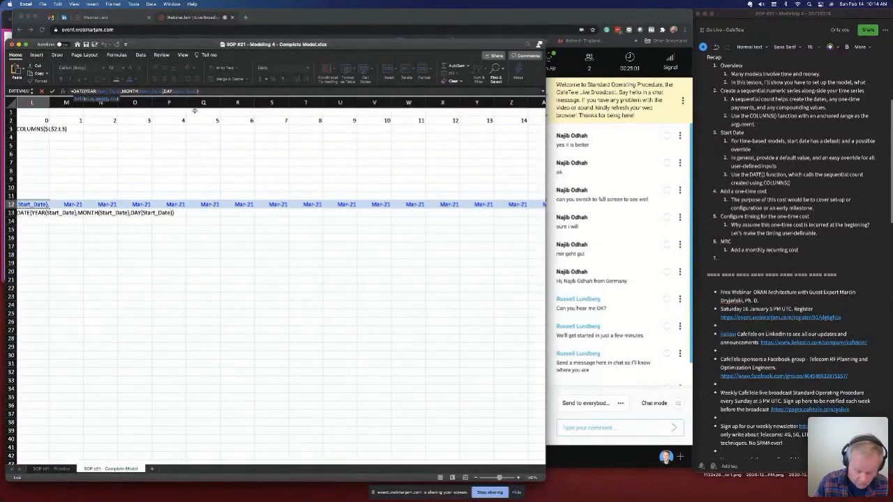
{"action": "type", "text": "+"}
{"action": "scroll", "coordinate": [195, 111], "scroll_direction": "left", "scroll_amount": 1}
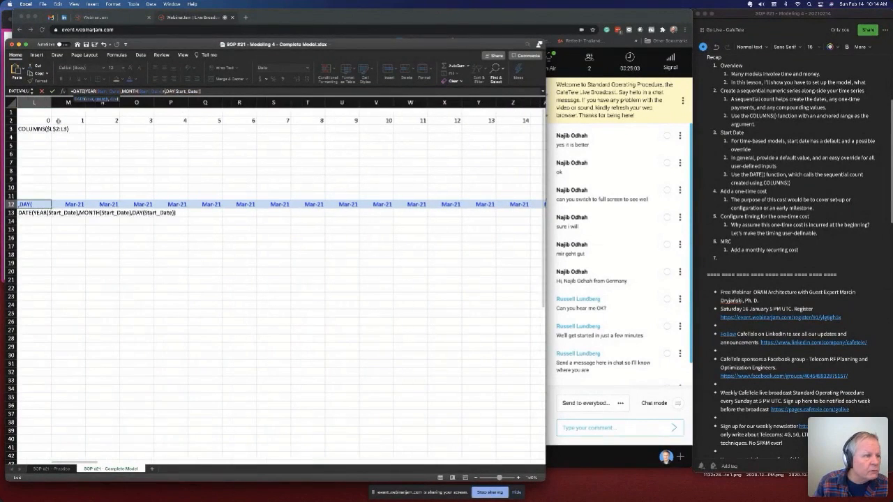
{"action": "left_click", "coordinate": [28, 117]}
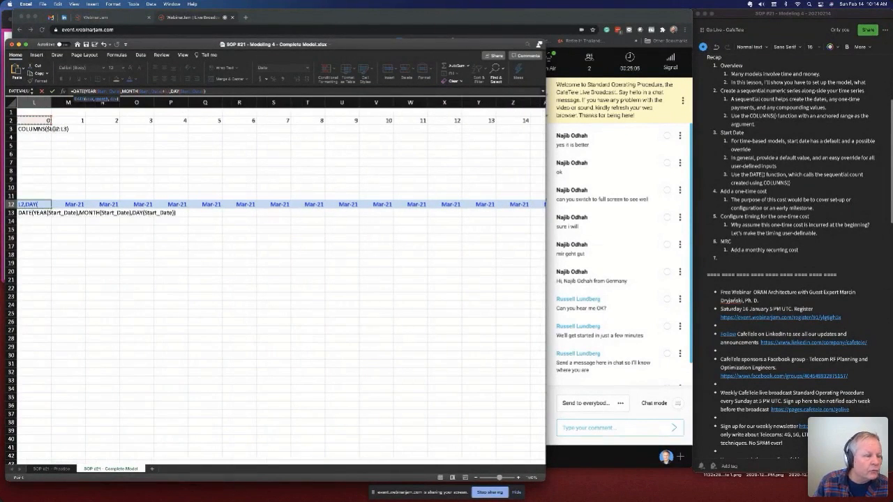
{"action": "key", "text": "Return"}
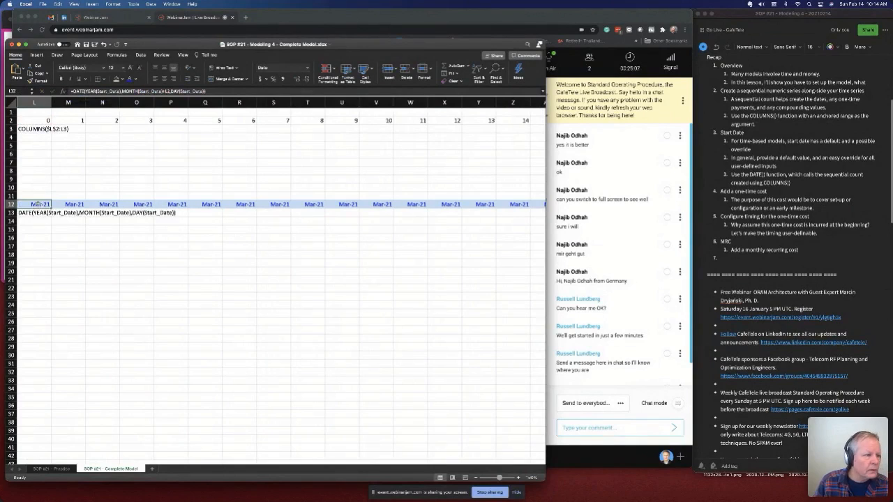
- Fill the updated L12 date formula across row 12 through FE12 and return to the start of the row
{"action": "key", "text": "shift+super+Right"}
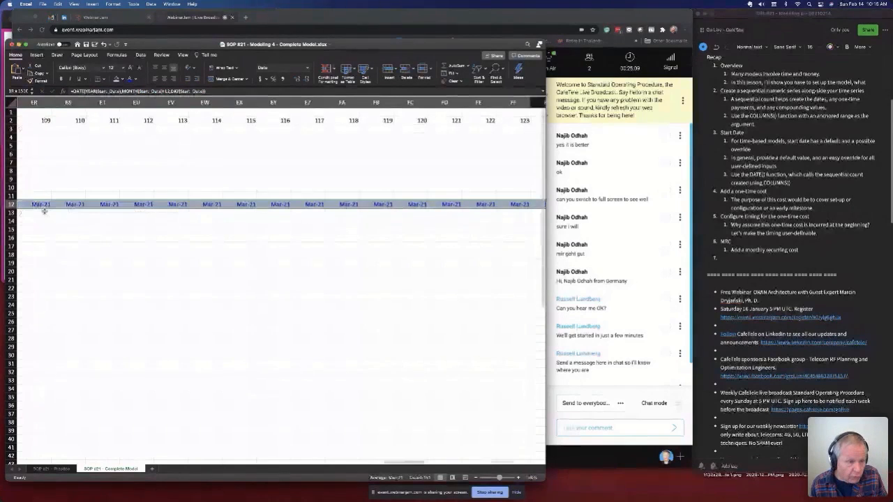
{"action": "key", "text": "super+r"}
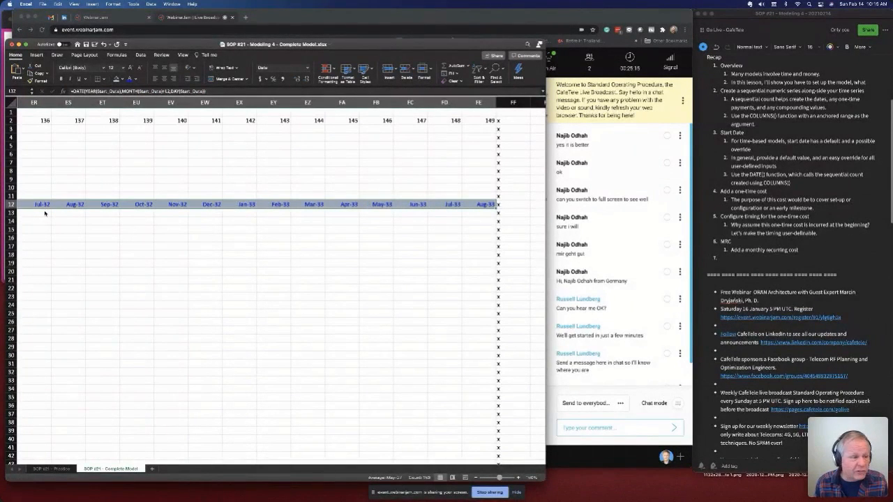
{"action": "key", "text": "super+Left"}
{"action": "key", "text": "Right"}
{"action": "key", "text": "Right"}
{"action": "key", "text": "Right"}
{"action": "key", "text": "Left"}
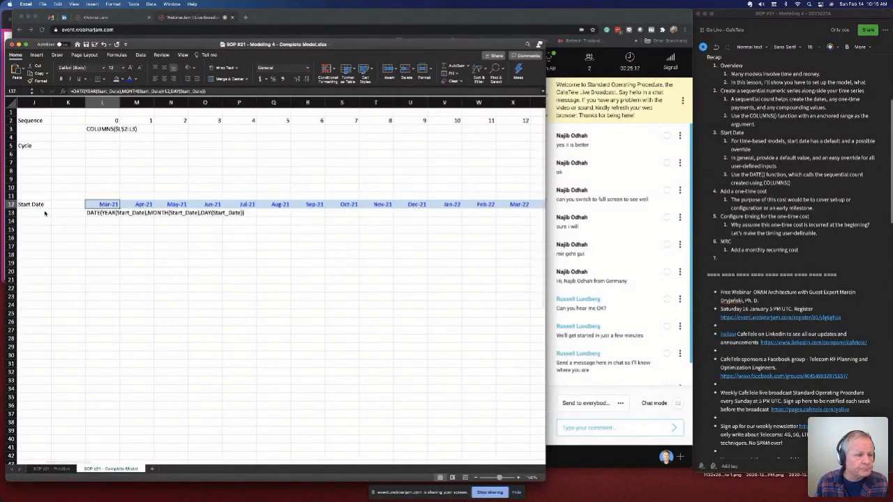
- Update the formula note in L13 by adding +L2 after MONTH(Start_Date)
{"action": "key", "text": "Down"}
{"action": "scroll", "coordinate": [180, 168], "scroll_direction": "right", "scroll_amount": 1}
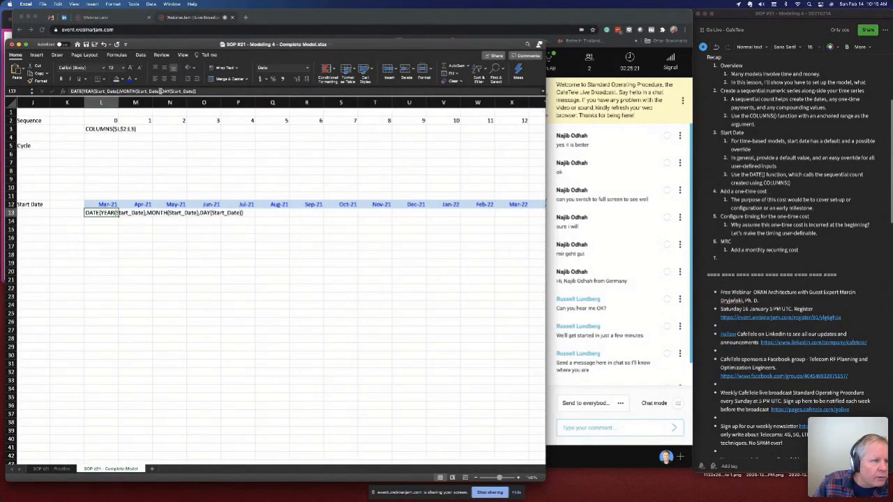
{"action": "left_click", "coordinate": [160, 91]}
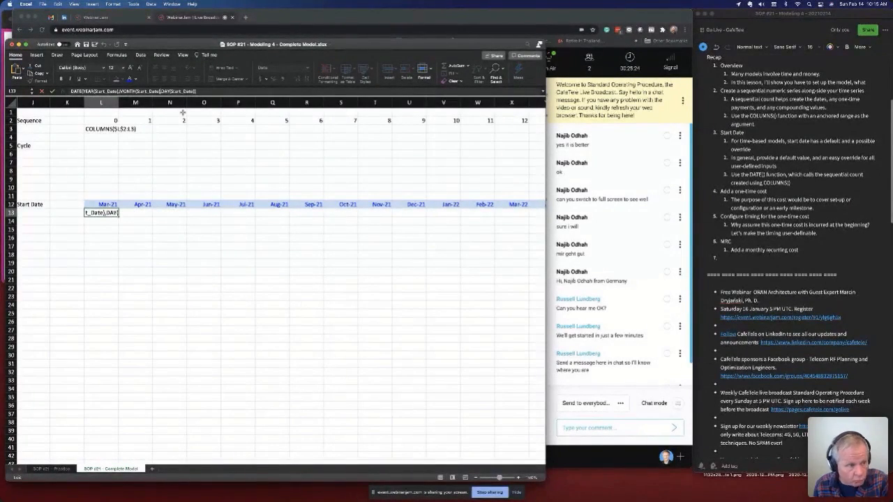
{"action": "type", "text": "+"}
{"action": "type", "text": "12"}
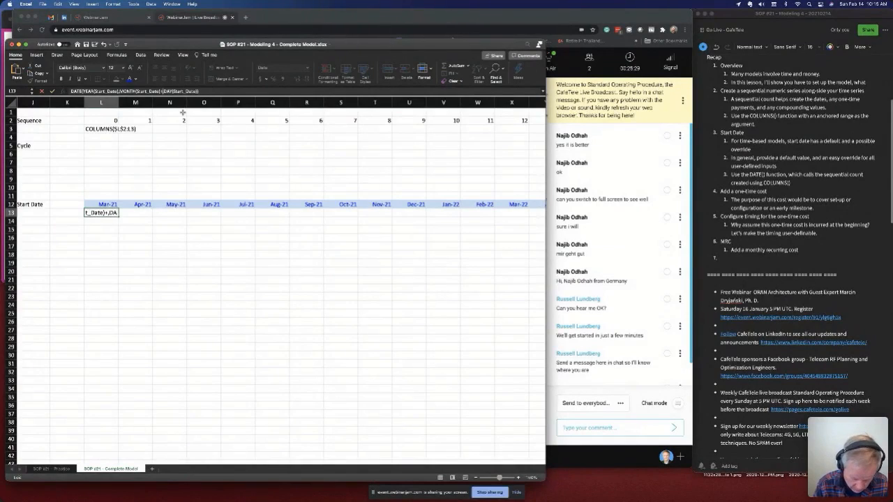
{"action": "key", "text": "Return"}
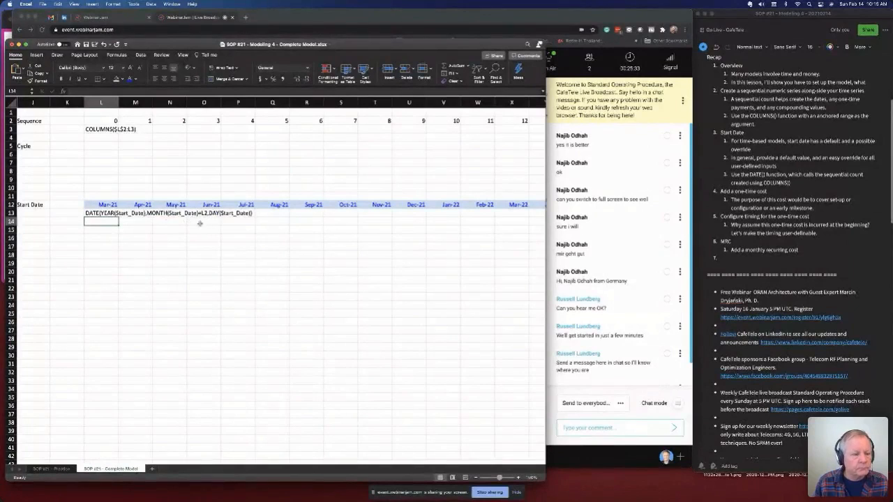
- Examine the date formulas in L12 to N12 and the corresponding date row on the SOP #21 - Practice sheet
{"action": "scroll", "coordinate": [200, 223], "scroll_direction": "left", "scroll_amount": 1}
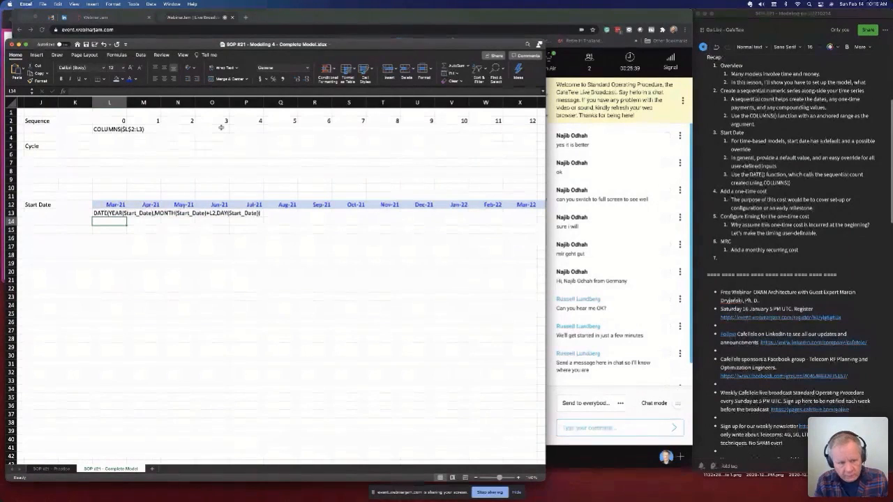
{"action": "left_click", "coordinate": [123, 204]}
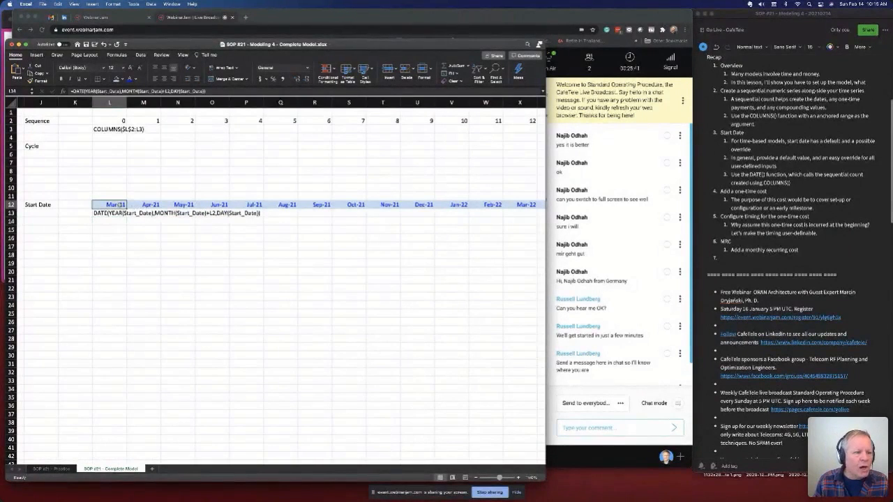
{"action": "key", "text": "Right"}
{"action": "key", "text": "Right"}
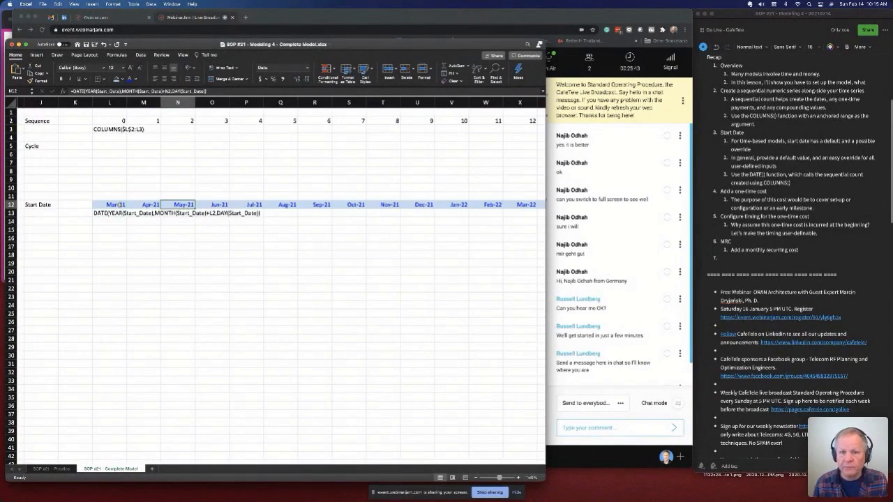
{"action": "left_click", "coordinate": [119, 231]}
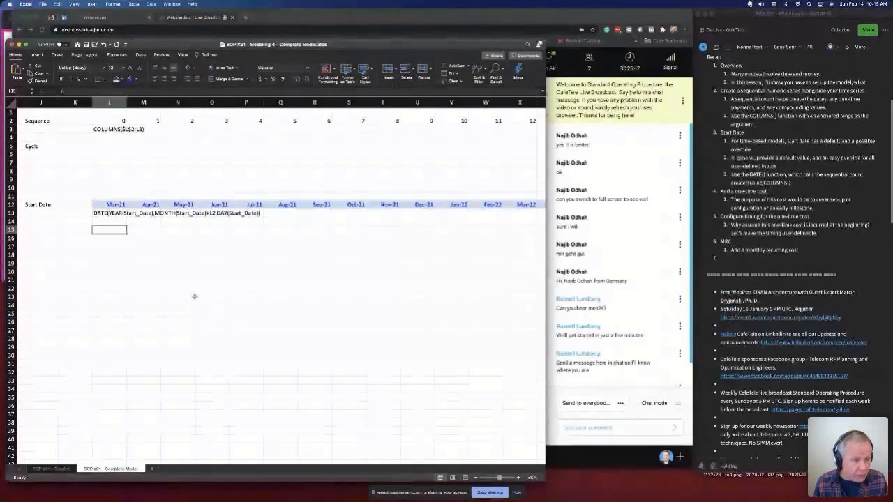
{"action": "left_click", "coordinate": [51, 468]}
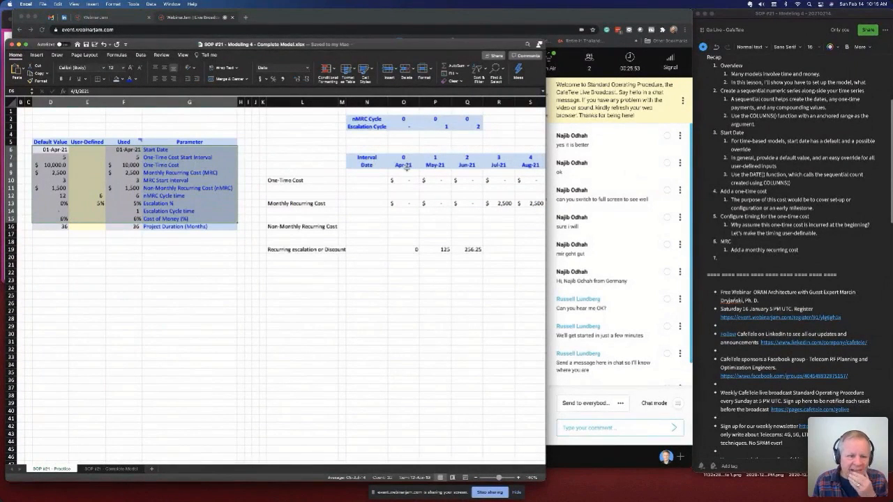
- Label J16 on the SOP #21 - Complete Model sheet as One-Time
{"action": "left_click", "coordinate": [109, 470]}
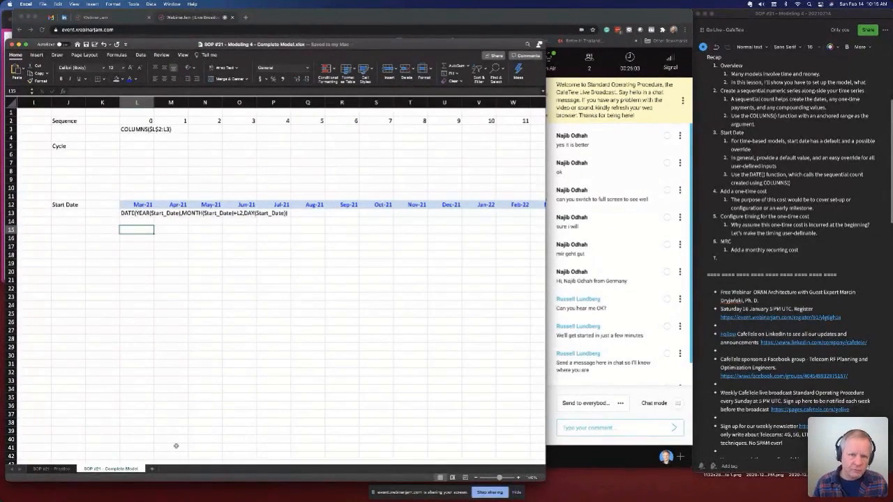
{"action": "scroll", "coordinate": [176, 445], "scroll_direction": "down", "scroll_amount": 1}
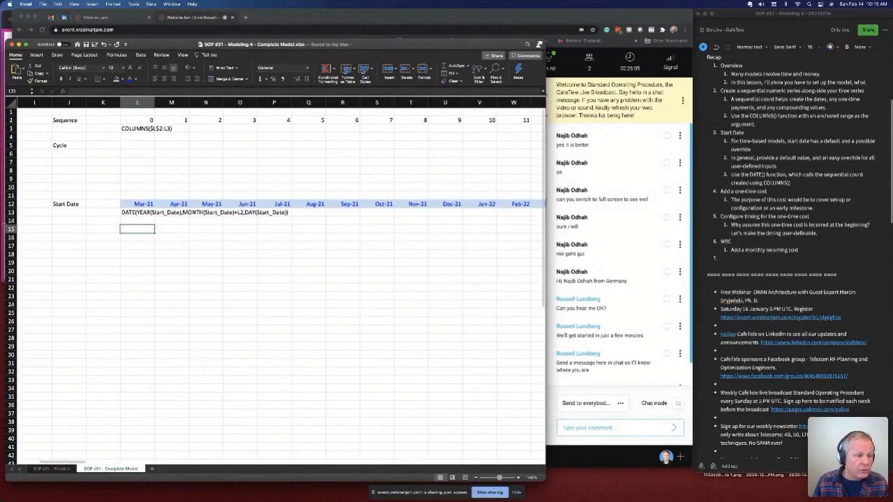
{"action": "left_click", "coordinate": [67, 230]}
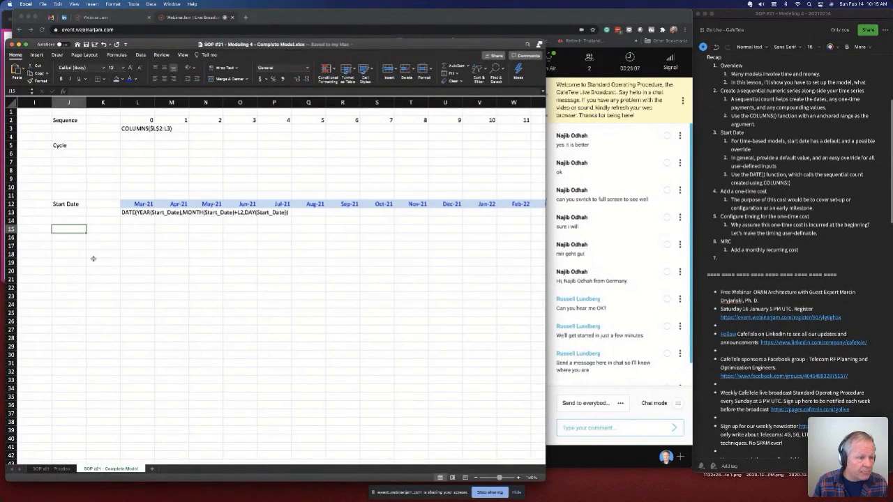
{"action": "left_click", "coordinate": [73, 237]}
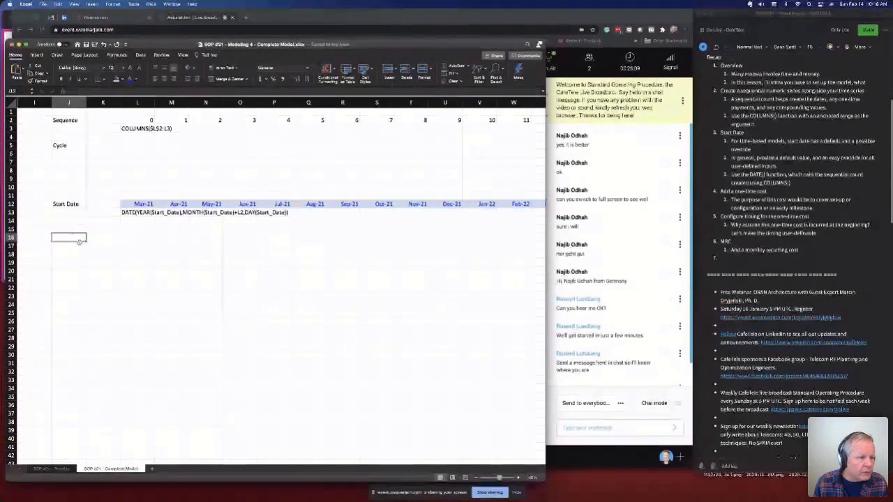
{"action": "type", "text": "One-Time"}
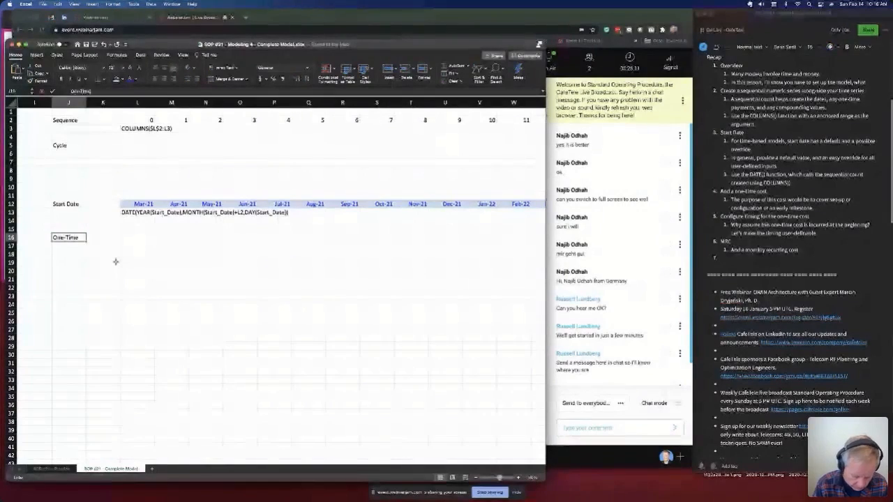
{"action": "key", "text": "Return"}
- Review the parameter table, and examine the parameters and first One-Time Cost formula on the SOP #21 - Practice sheet
{"action": "key", "text": "Left"}
{"action": "key", "text": "Left"}
{"action": "key", "text": "Left"}
{"action": "key", "text": "Left"}
{"action": "key", "text": "Left"}
{"action": "key", "text": "Left"}
{"action": "key", "text": "Left"}
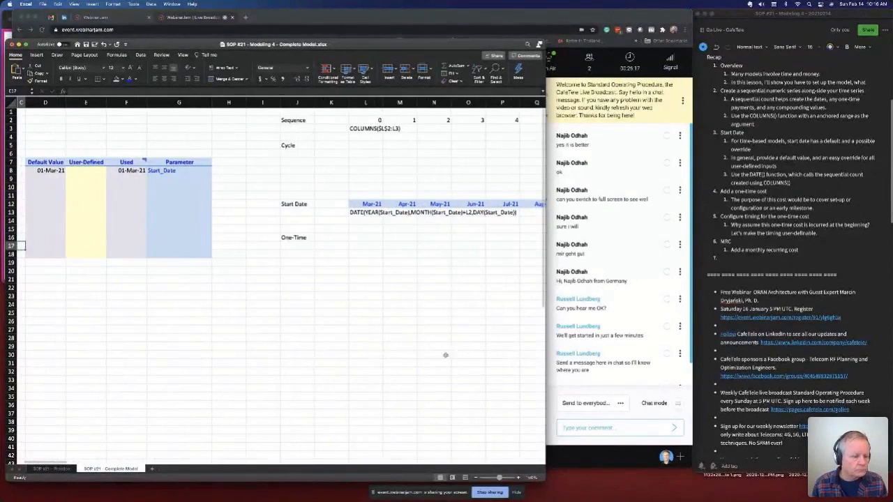
{"action": "left_click", "coordinate": [47, 473]}
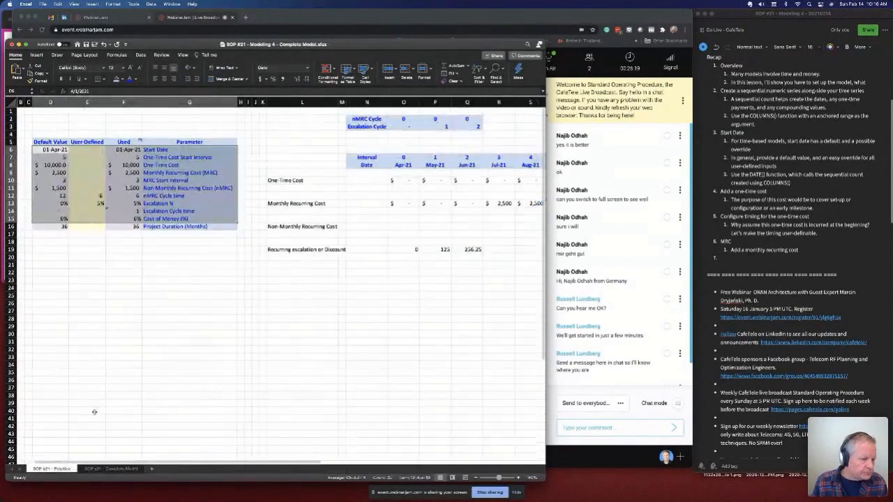
{"action": "left_click", "coordinate": [403, 180]}
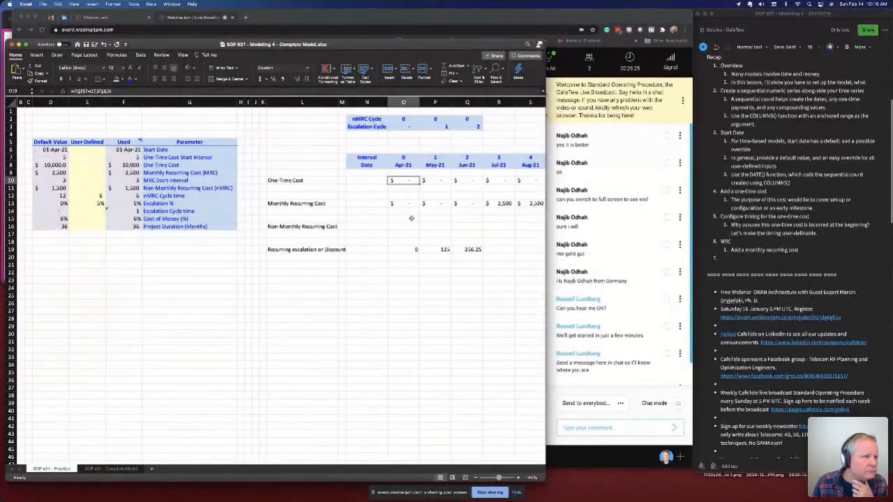
{"action": "left_click", "coordinate": [185, 326]}
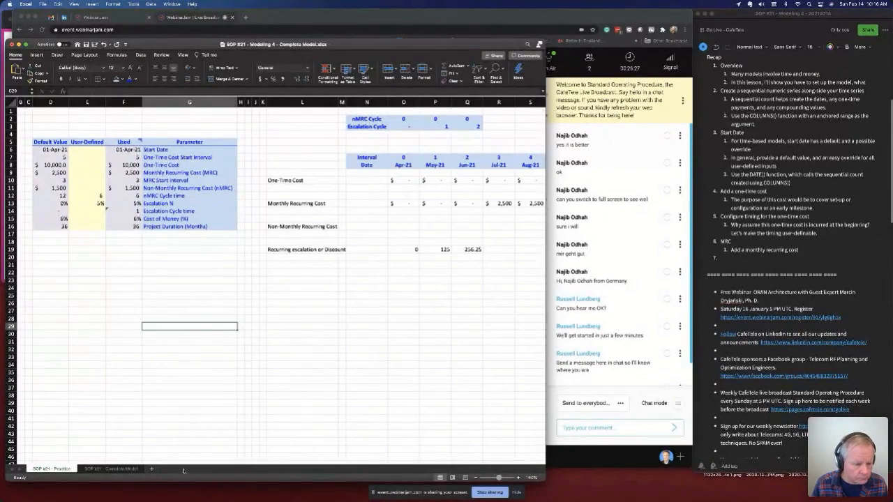
- Add a One_Time_Cost parameter in G9 of the SOP #21 - Complete Model sheet with a default value of 10000 in D9
{"action": "left_click", "coordinate": [106, 469]}
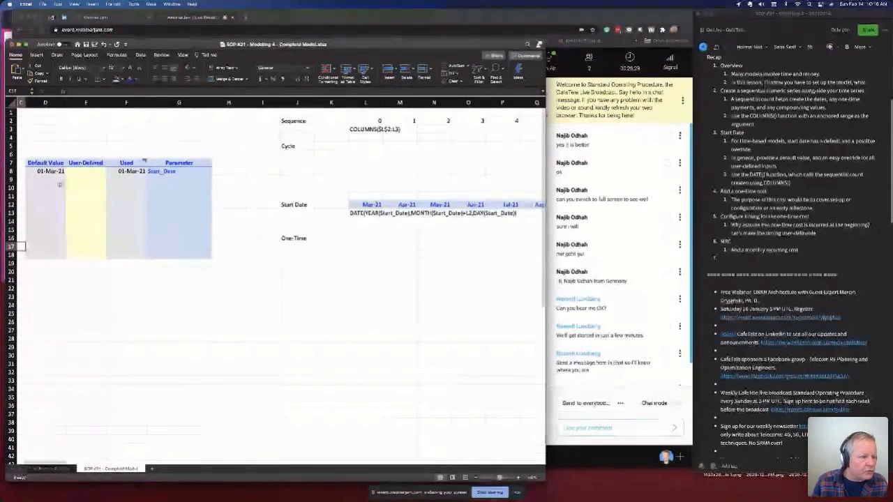
{"action": "left_click", "coordinate": [180, 180]}
{"action": "type", "text": "One_Time_Cost"}
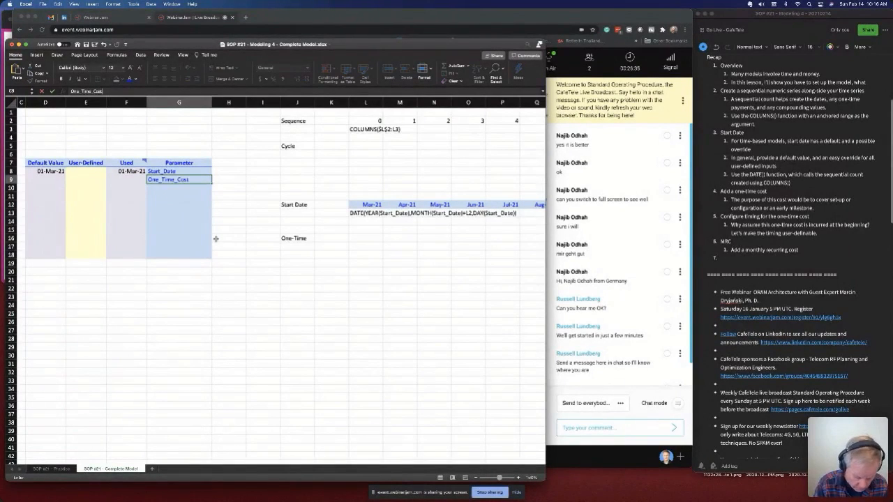
{"action": "left_click", "coordinate": [43, 179]}
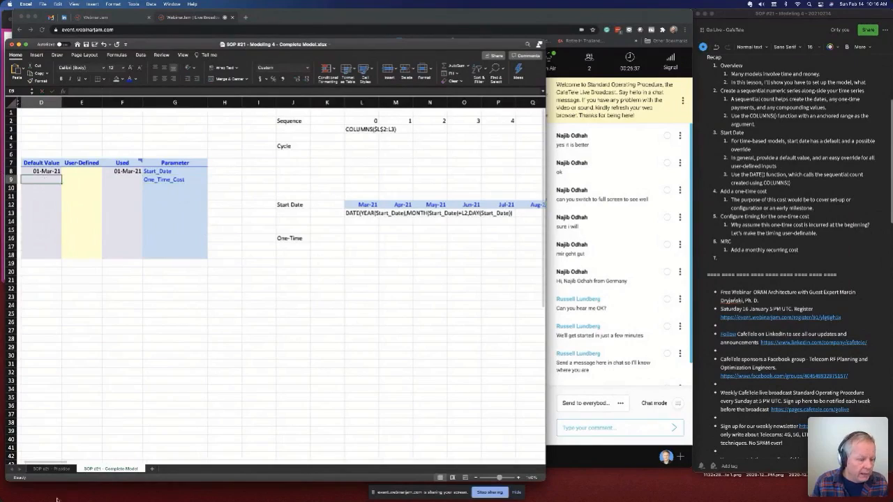
{"action": "left_click", "coordinate": [54, 470]}
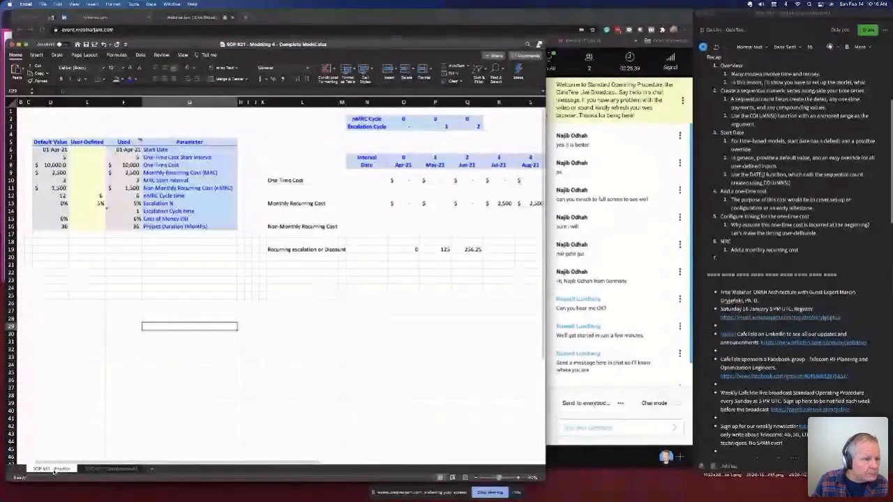
{"action": "left_click", "coordinate": [116, 470]}
{"action": "type", "text": "10000"}
{"action": "key", "text": "Return"}
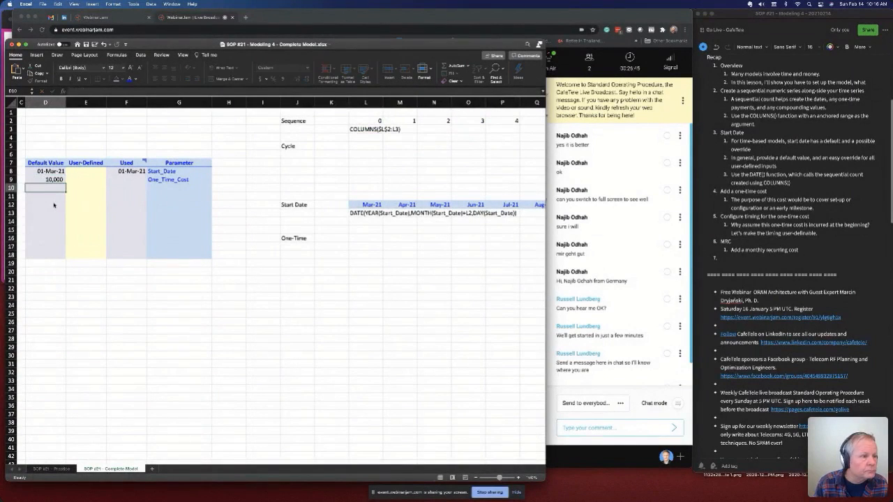
- Fill the Used formula from F8 down through F18
{"action": "key", "text": "Right"}
{"action": "key", "text": "Right"}
{"action": "key", "text": "Right"}
{"action": "key", "text": "Left"}
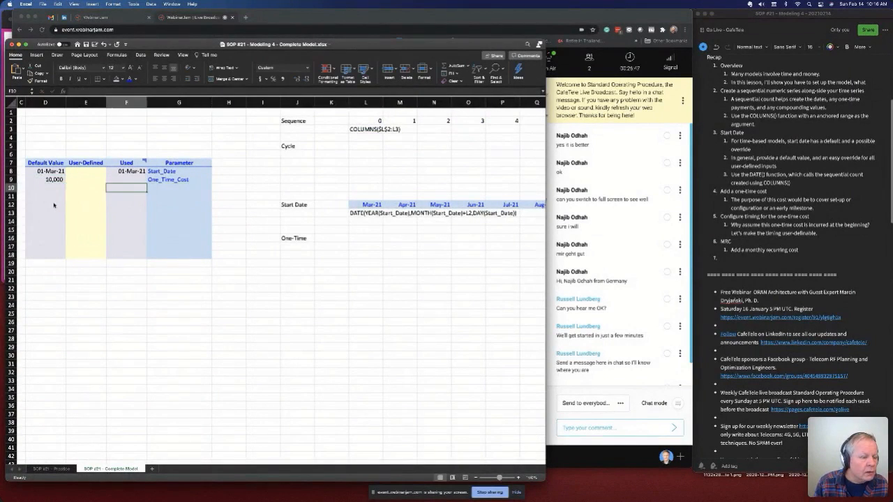
{"action": "left_click", "coordinate": [132, 171]}
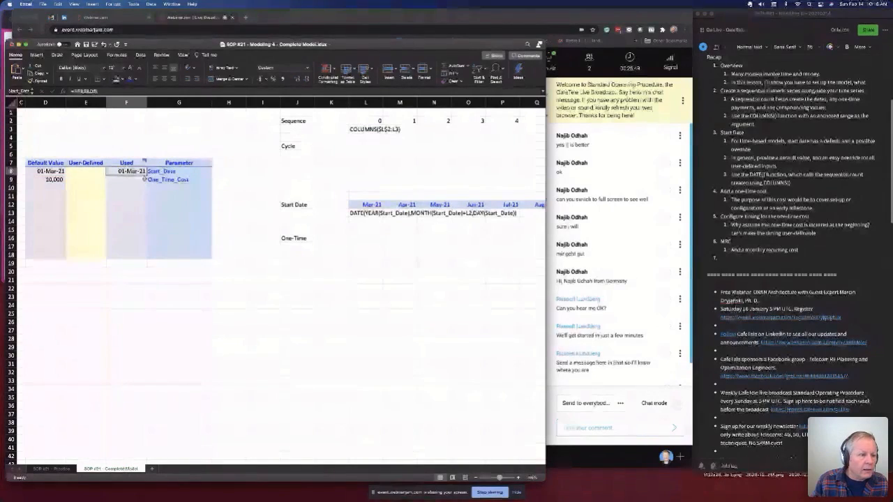
{"action": "left_click_drag", "start_coordinate": [145, 176], "coordinate": [143, 256]}
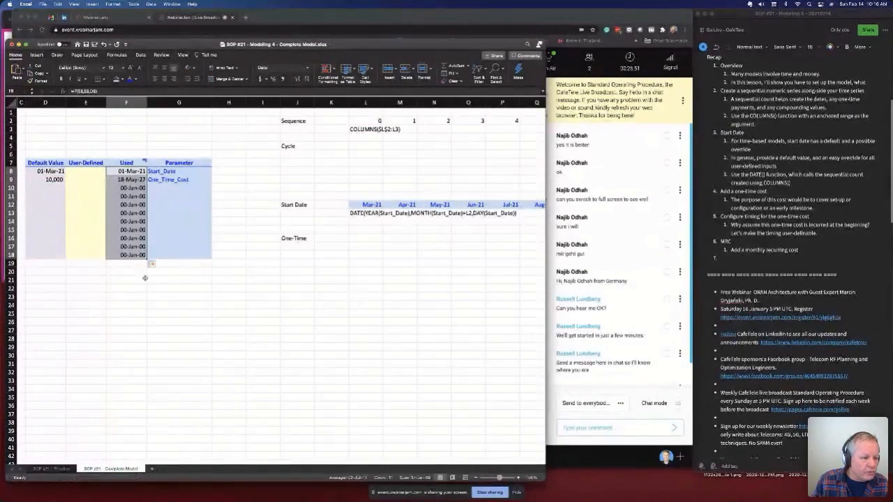
{"action": "left_click", "coordinate": [129, 171]}
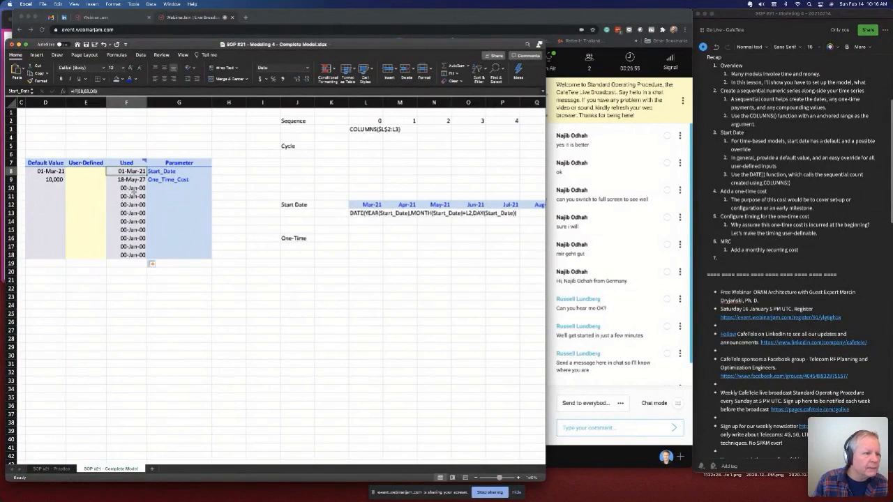
- Format the Used values in F9:F18 in comma style with no decimal places
{"action": "left_click_drag", "start_coordinate": [128, 180], "coordinate": [129, 254]}
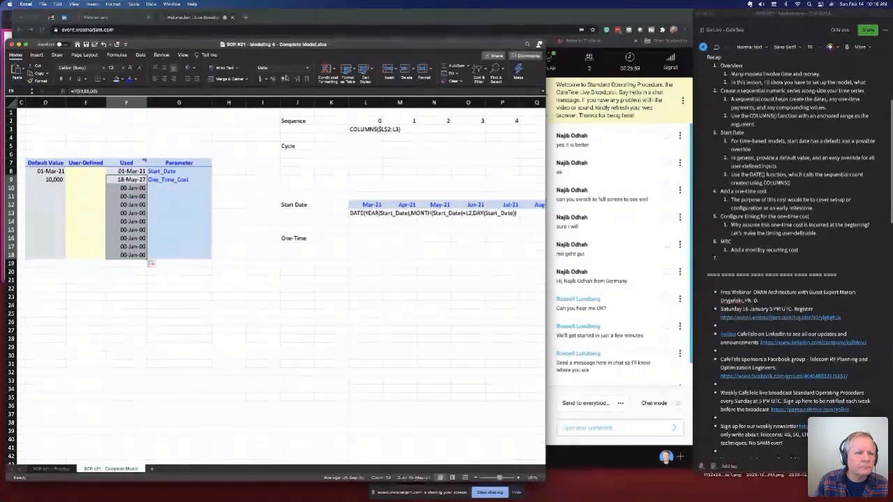
{"action": "left_click", "coordinate": [278, 79]}
{"action": "left_click", "coordinate": [306, 79]}
{"action": "left_click", "coordinate": [306, 79]}
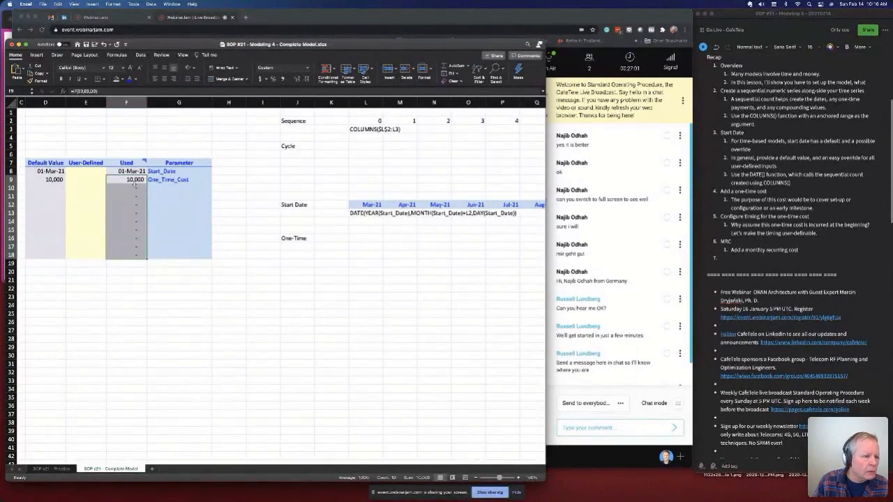
- Format the used One_Time_Cost value in F9 as dollar currency with no decimal places
{"action": "left_click", "coordinate": [135, 180]}
{"action": "left_click", "coordinate": [261, 78]}
{"action": "left_click", "coordinate": [306, 79]}
{"action": "left_click", "coordinate": [307, 79]}
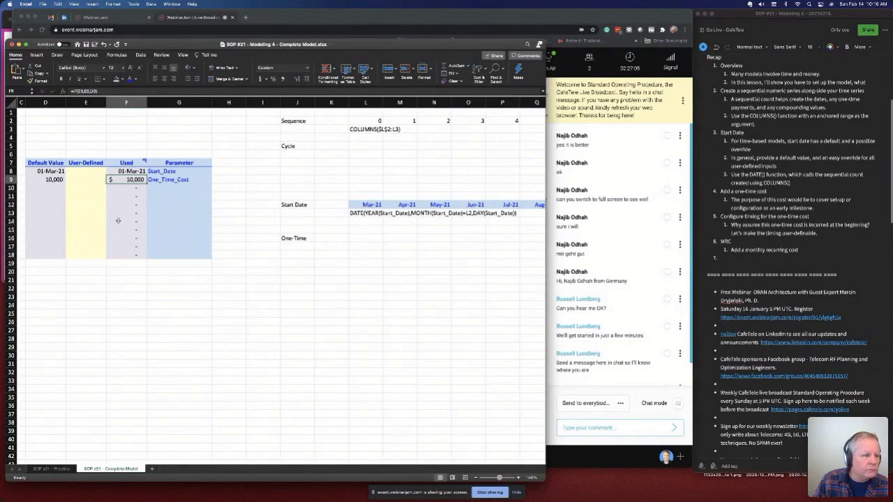
- Enter 12000 as the user-defined One_Time_Cost in E9
{"action": "left_click", "coordinate": [81, 179]}
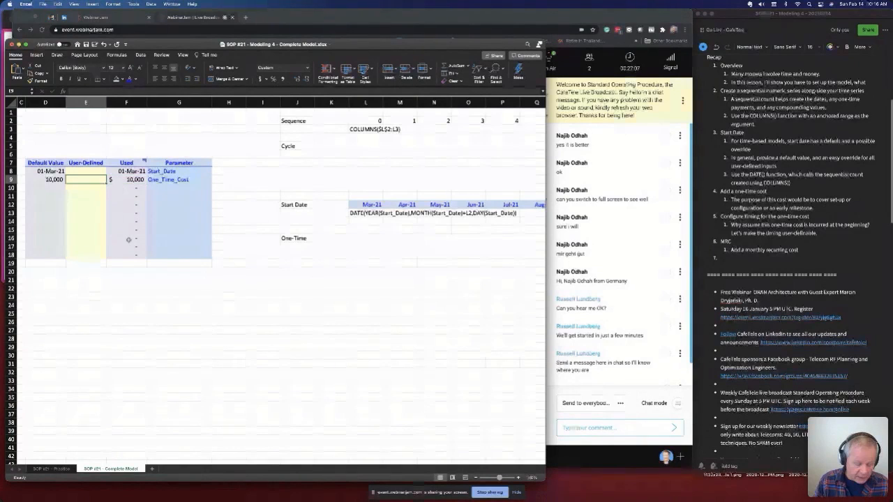
{"action": "type", "text": "12000"}
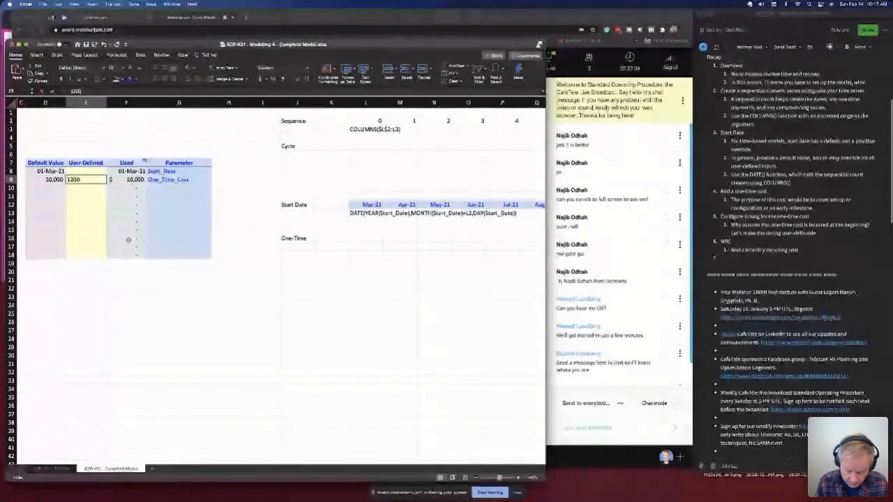
{"action": "key", "text": "Return"}
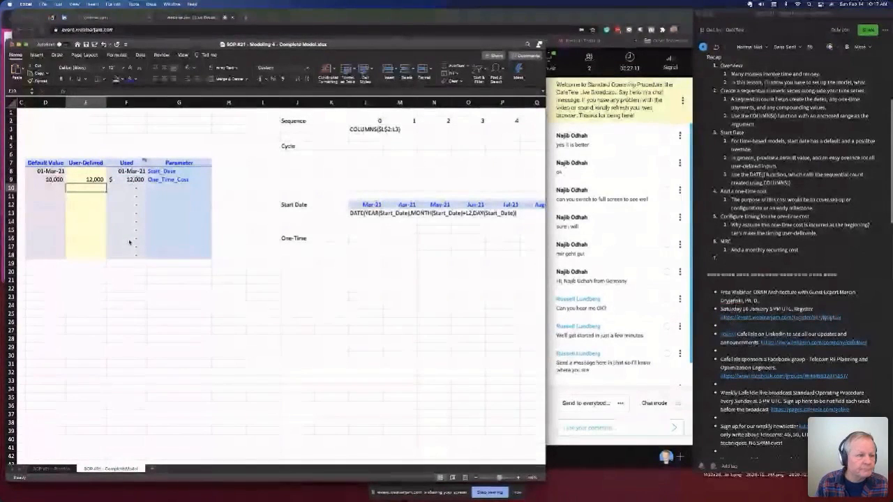
- Copy the One-Time Cost Start Interval label from the SOP #21 - Practice sheet into G10 of the Complete Model sheet and widen column G to fit
{"action": "left_click", "coordinate": [168, 189]}
{"action": "left_click", "coordinate": [52, 468]}
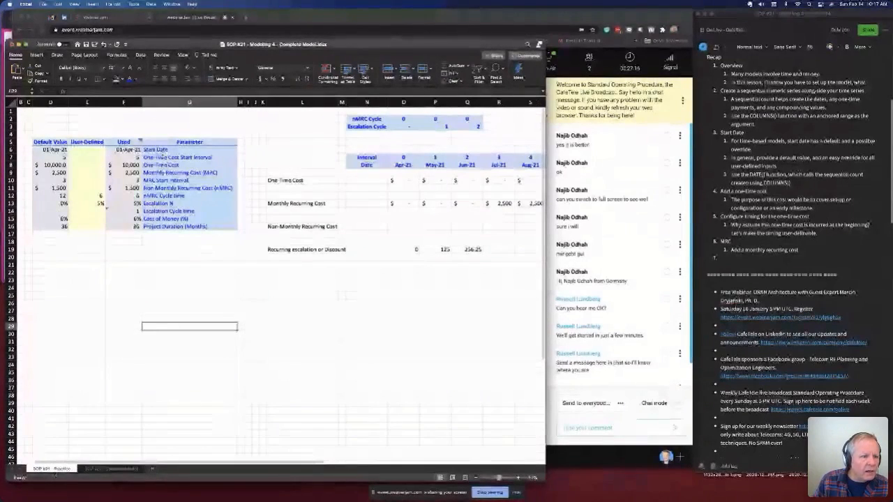
{"action": "key", "text": "Up"}
{"action": "key", "text": "Up"}
{"action": "key", "text": "Up"}
{"action": "key", "text": "Up"}
{"action": "key", "text": "Up"}
{"action": "key", "text": "Up"}
{"action": "key", "text": "Up"}
{"action": "key", "text": "Up"}
{"action": "key", "text": "Up"}
{"action": "key", "text": "Up"}
{"action": "key", "text": "Up"}
{"action": "key", "text": "Up"}
{"action": "key", "text": "Up"}
{"action": "key", "text": "Up"}
{"action": "key", "text": "Up"}
{"action": "key", "text": "Up"}
{"action": "key", "text": "Up"}
{"action": "key", "text": "Up"}
{"action": "key", "text": "Up"}
{"action": "key", "text": "Up"}
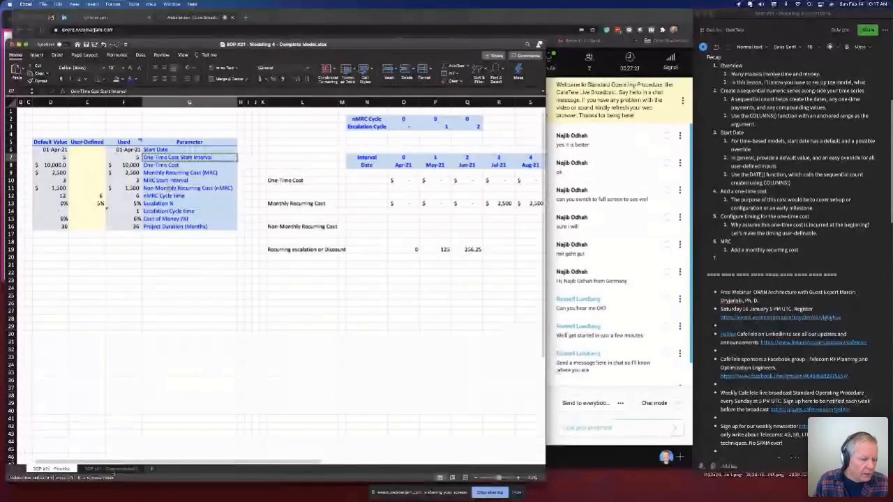
{"action": "left_click", "coordinate": [121, 468]}
{"action": "type", "text": "One-Time Cost Start Interval"}
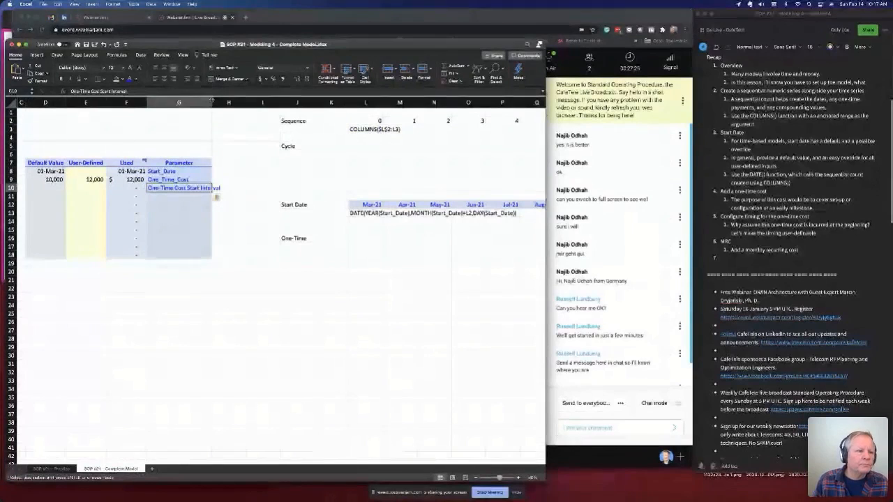
{"action": "left_click_drag", "start_coordinate": [213, 103], "coordinate": [225, 102]}
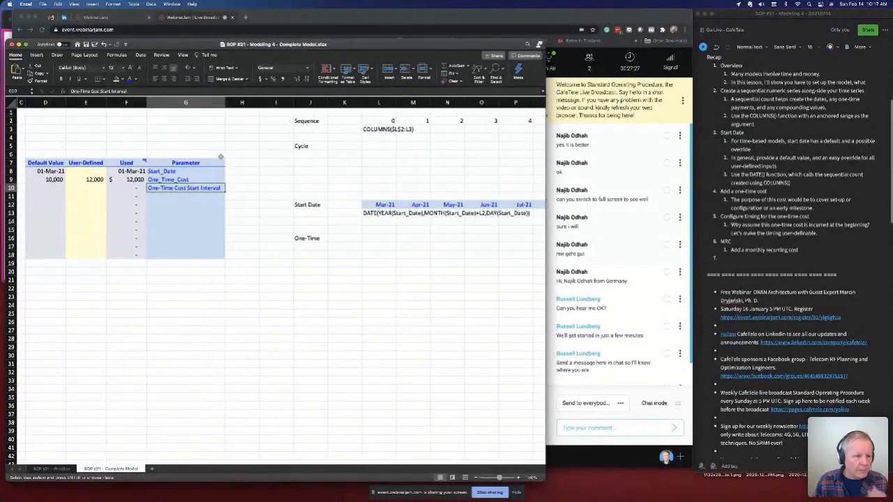
- Set the default One-Time Cost Start Interval in D10 to 0 and format it in comma style without decimals
{"action": "left_click", "coordinate": [375, 238]}
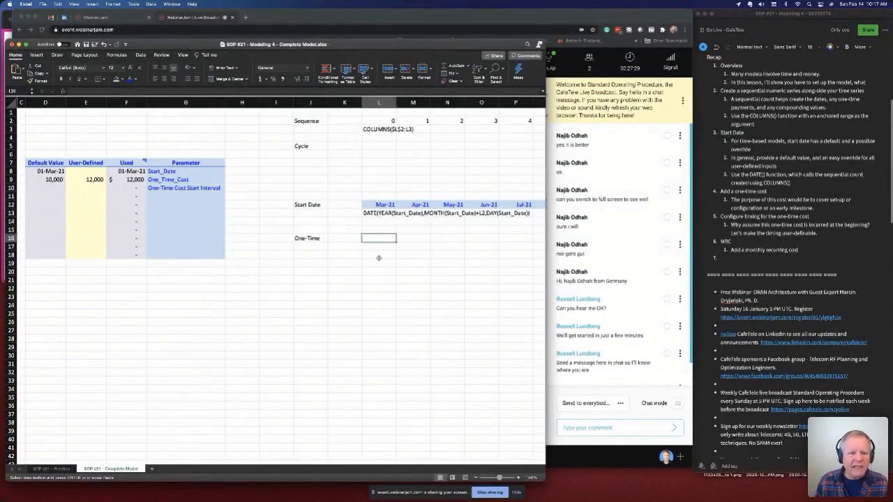
{"action": "left_click", "coordinate": [53, 187]}
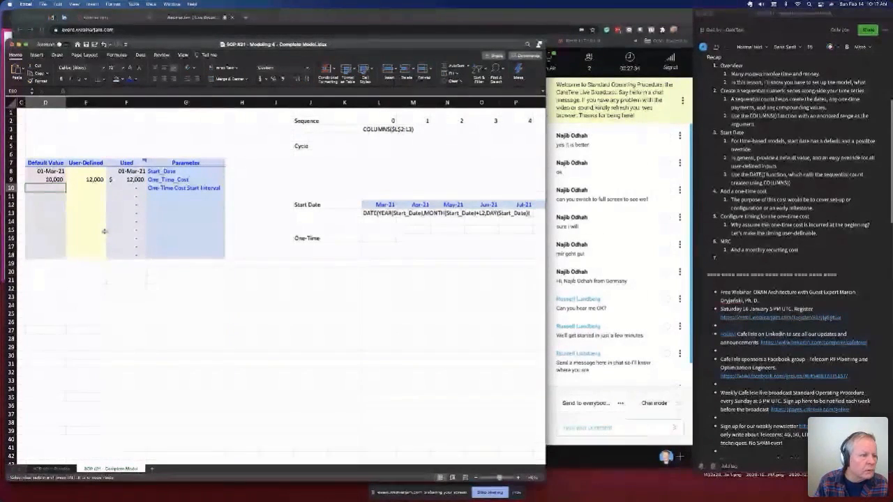
{"action": "type", "text": "0"}
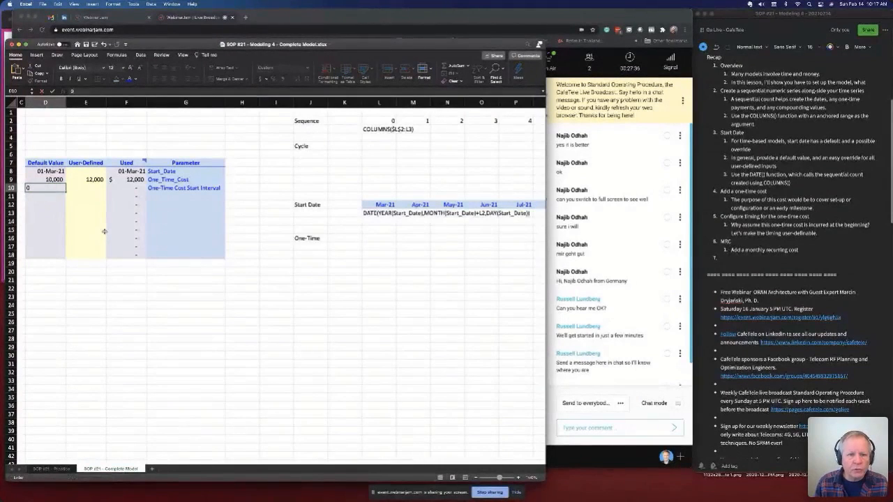
{"action": "left_click", "coordinate": [390, 120]}
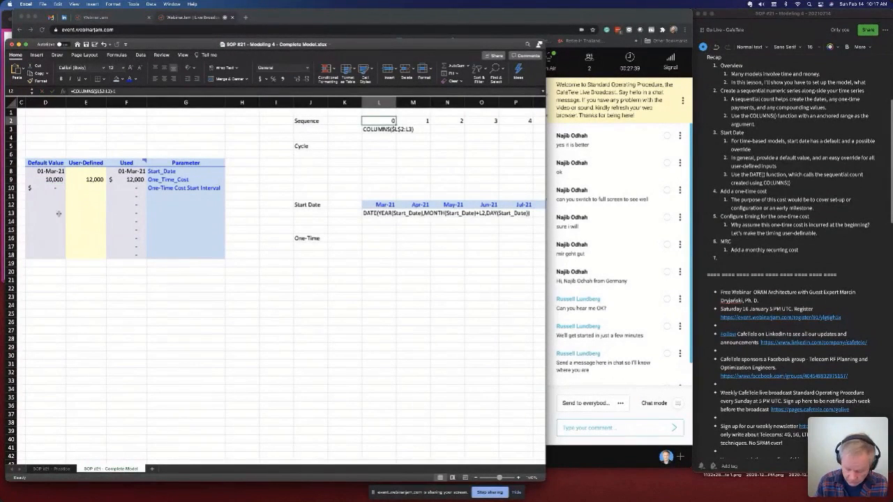
{"action": "left_click", "coordinate": [53, 188]}
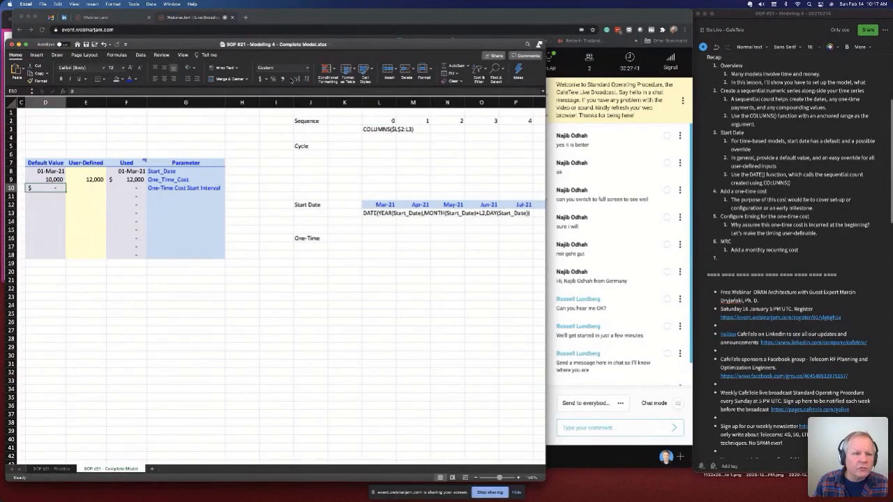
{"action": "left_click", "coordinate": [282, 81]}
{"action": "left_click", "coordinate": [306, 80]}
{"action": "left_click", "coordinate": [305, 80]}
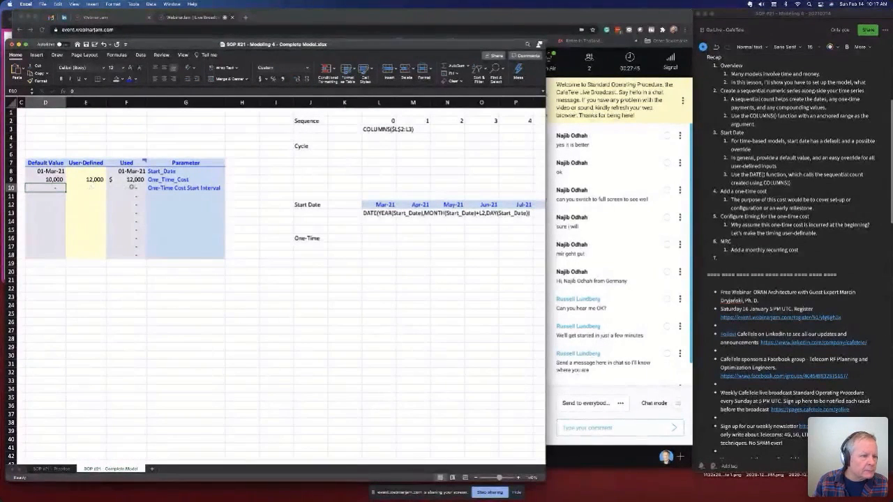
- Apply comma style without decimals to the used One-Time Cost Start Interval in F10
{"action": "left_click", "coordinate": [131, 187]}
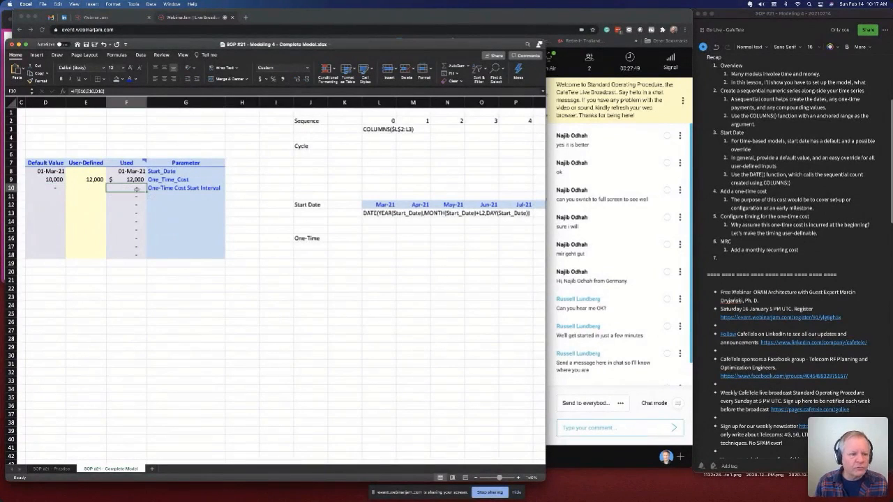
{"action": "left_click", "coordinate": [284, 80]}
{"action": "left_click", "coordinate": [305, 80]}
{"action": "left_click", "coordinate": [306, 81]}
{"action": "left_click", "coordinate": [306, 80]}
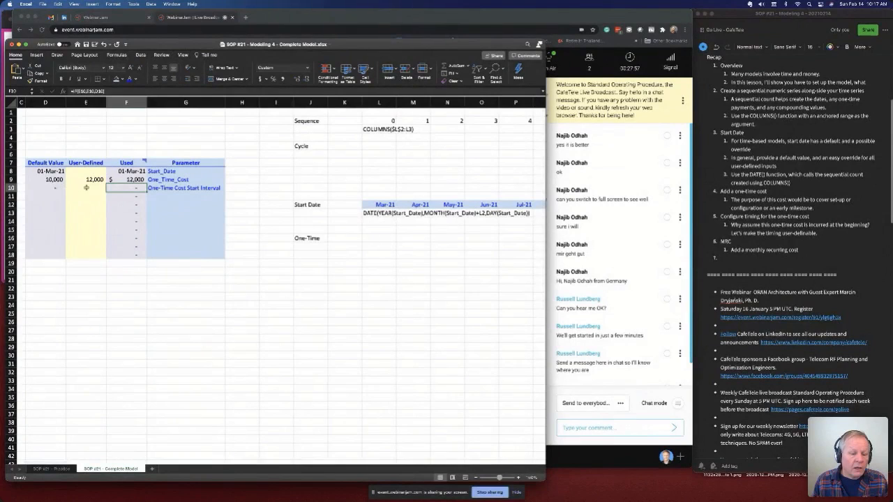
- Enter 2 as the user-defined One-Time Cost Start Interval in E10 and format it in comma style without decimals
{"action": "key", "text": "Left"}
{"action": "key", "text": "Return"}
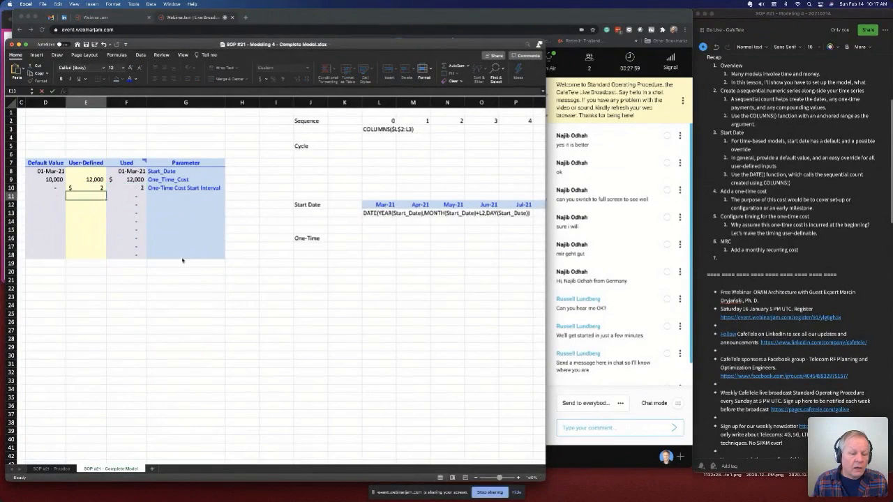
{"action": "key", "text": "Up"}
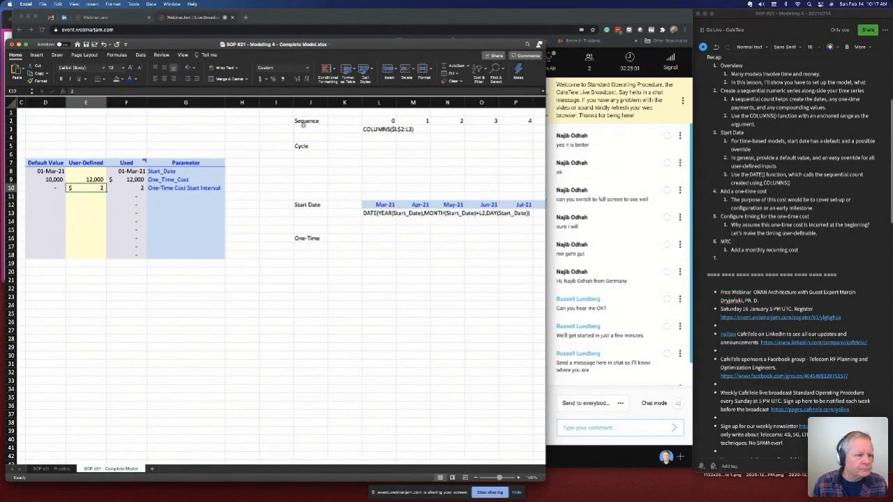
{"action": "left_click", "coordinate": [284, 79]}
{"action": "left_click", "coordinate": [308, 78]}
{"action": "left_click", "coordinate": [308, 79]}
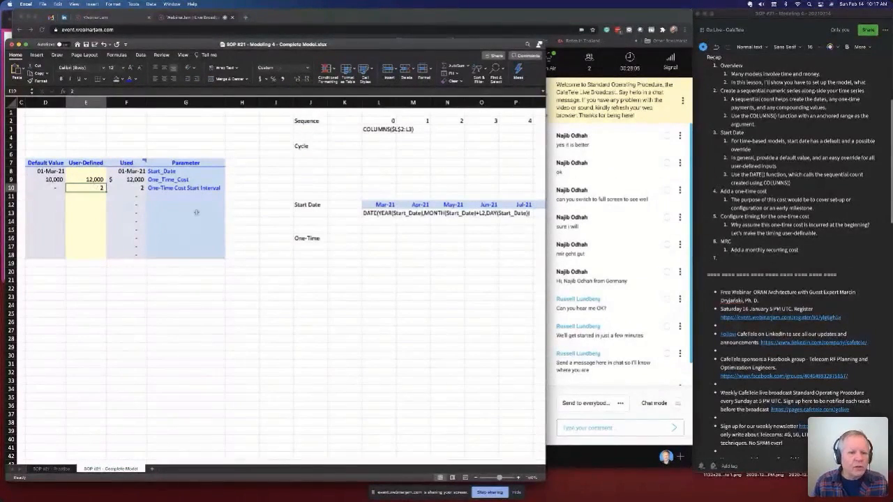
- Enter =IF($F$10=L2,$F$9,0) in L16 so the one-time cost falls in the interval given by the start parameter
{"action": "left_click", "coordinate": [375, 240]}
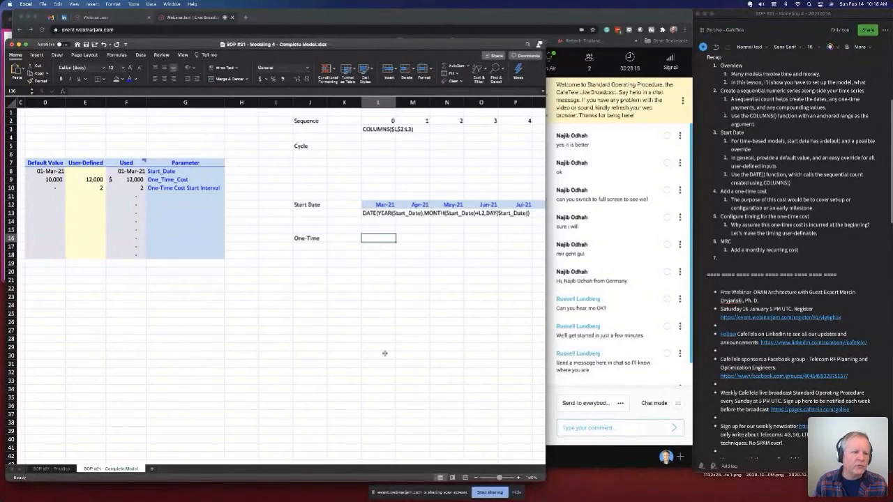
{"action": "type", "text": "=if"}
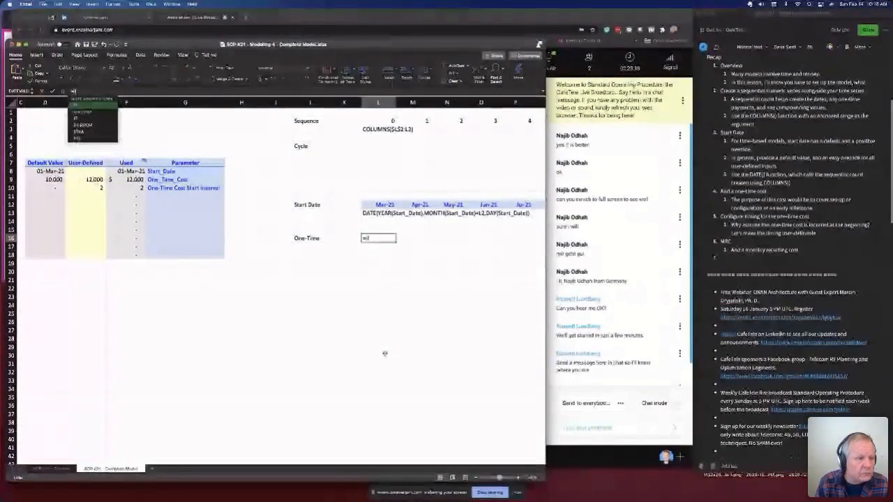
{"action": "type", "text": "("}
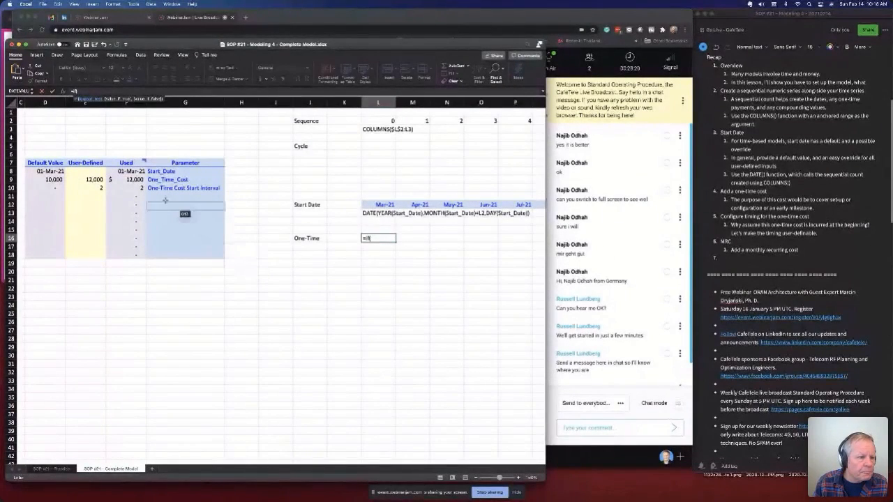
{"action": "left_click", "coordinate": [129, 188]}
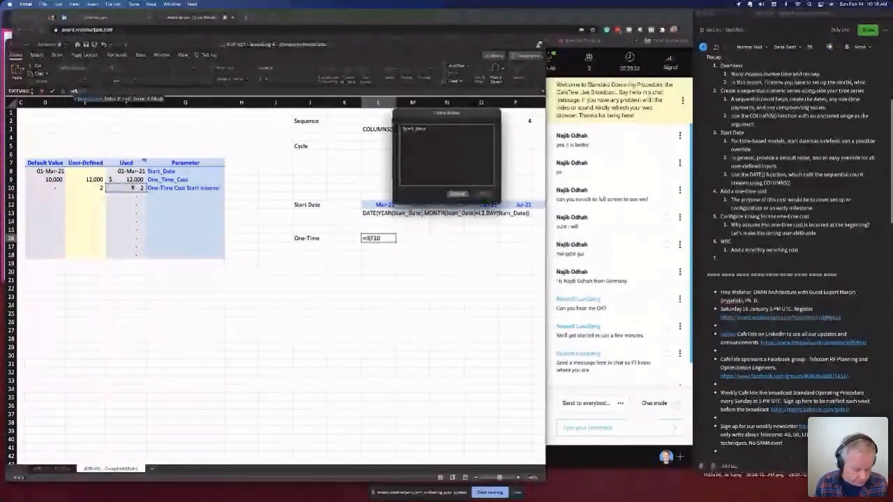
{"action": "key", "text": "F4"}
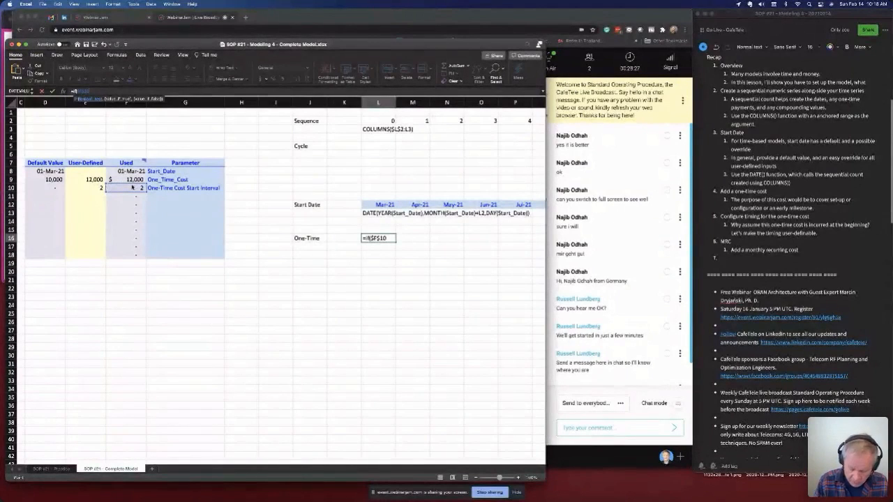
{"action": "scroll", "coordinate": [175, 111], "scroll_direction": "down", "scroll_amount": 1}
{"action": "left_click", "coordinate": [377, 119]}
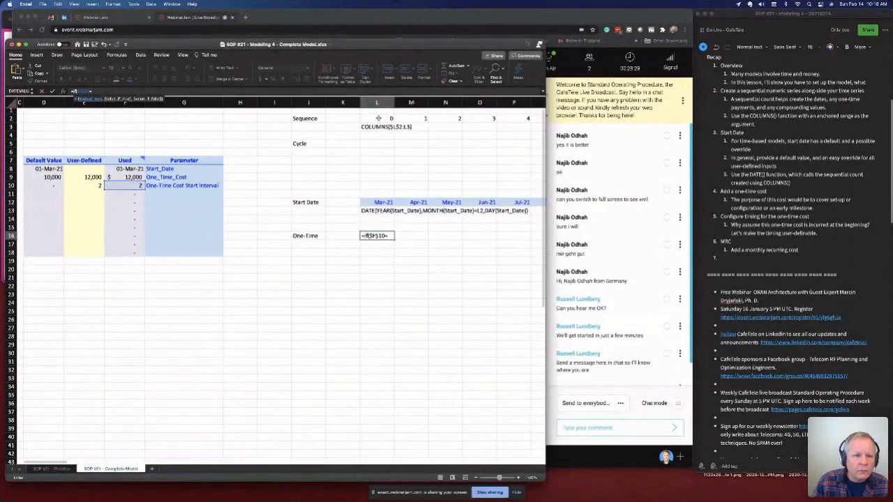
{"action": "type", "text": ","}
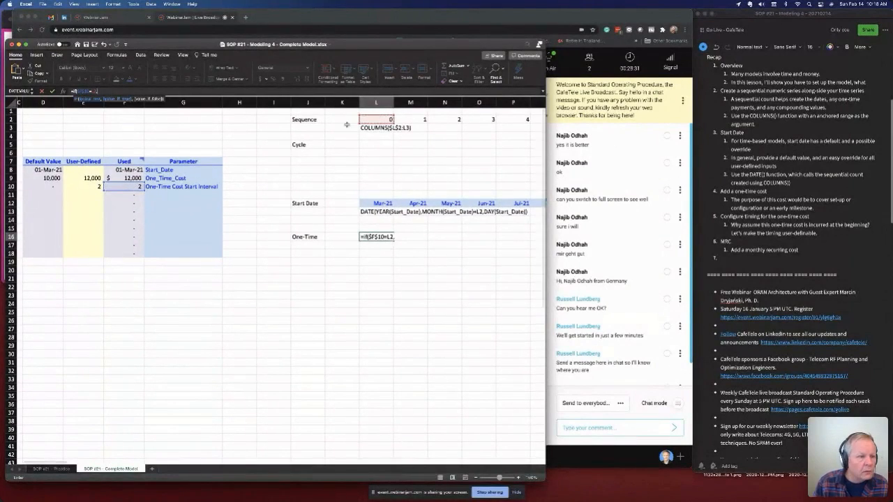
{"action": "left_click", "coordinate": [124, 178]}
{"action": "key", "text": "F4"}
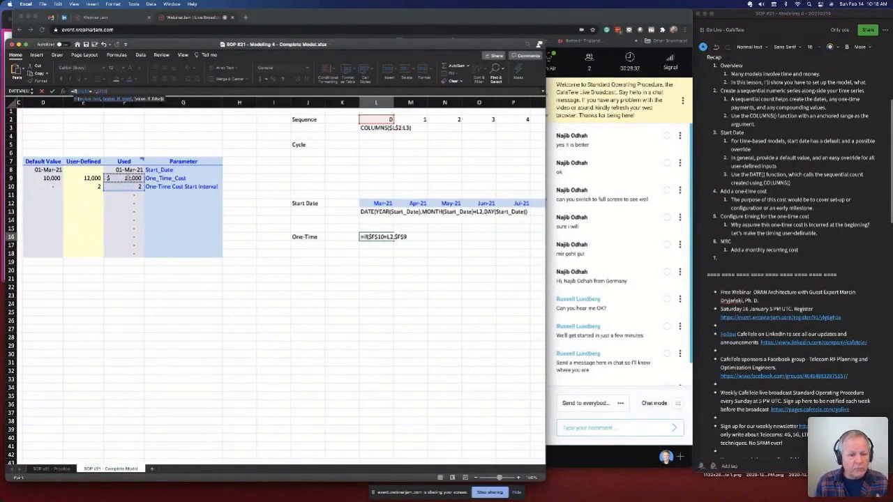
{"action": "type", "text": ","}
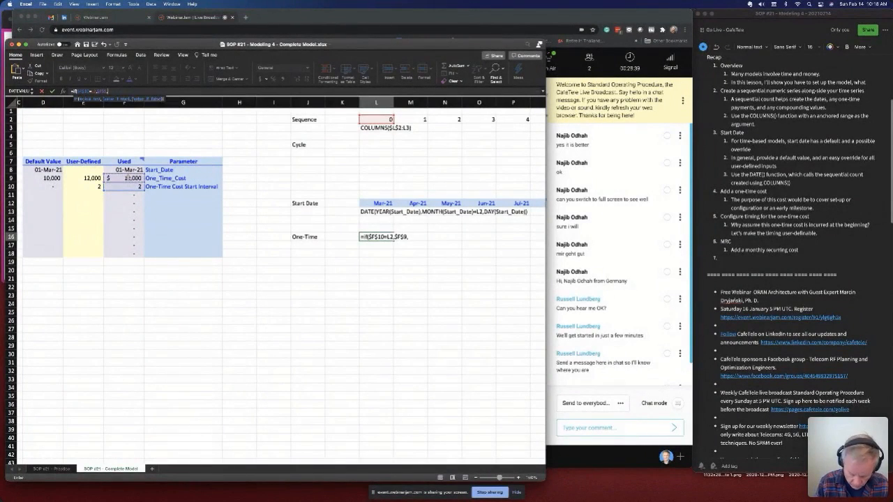
{"action": "type", "text": "0"}
{"action": "key", "text": "Return"}
- Fill the One-Time formula from L16 across to P16 and format the range as accounting currency without decimals
{"action": "scroll", "coordinate": [397, 275], "scroll_direction": "right", "scroll_amount": 1}
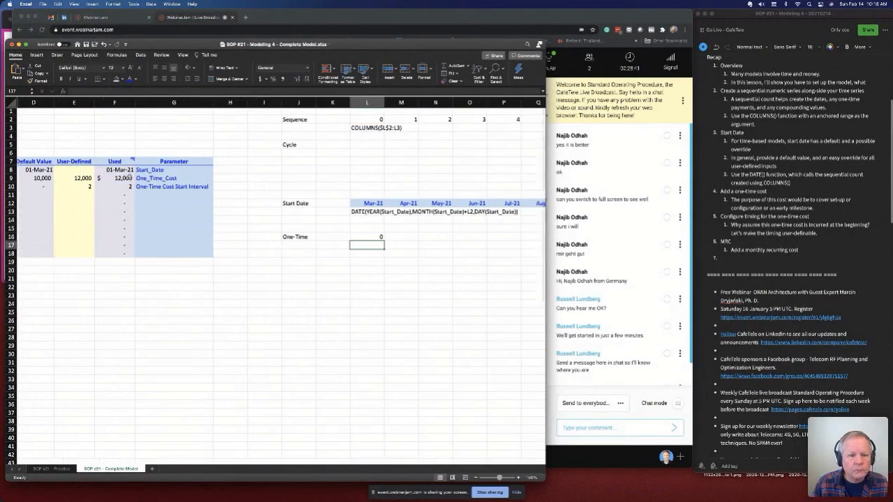
{"action": "left_click", "coordinate": [365, 237]}
{"action": "left_click_drag", "start_coordinate": [380, 241], "coordinate": [513, 242]}
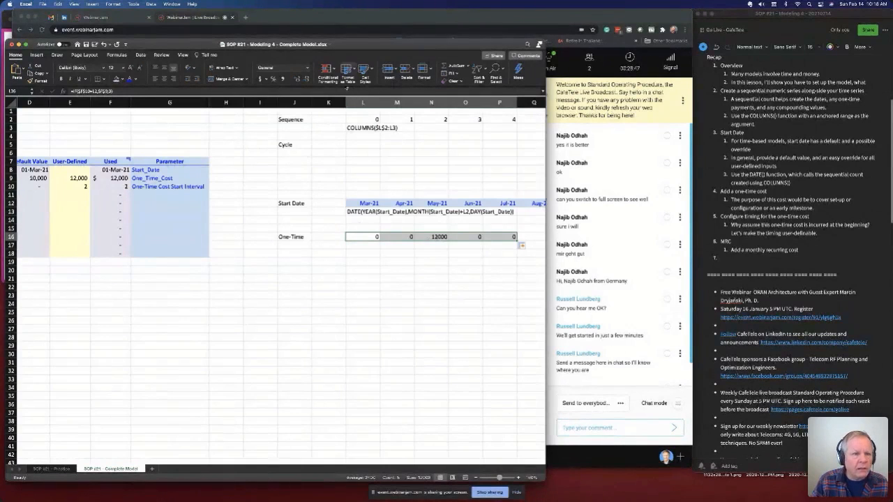
{"action": "left_click", "coordinate": [260, 79]}
{"action": "left_click", "coordinate": [304, 80]}
{"action": "left_click", "coordinate": [306, 79]}
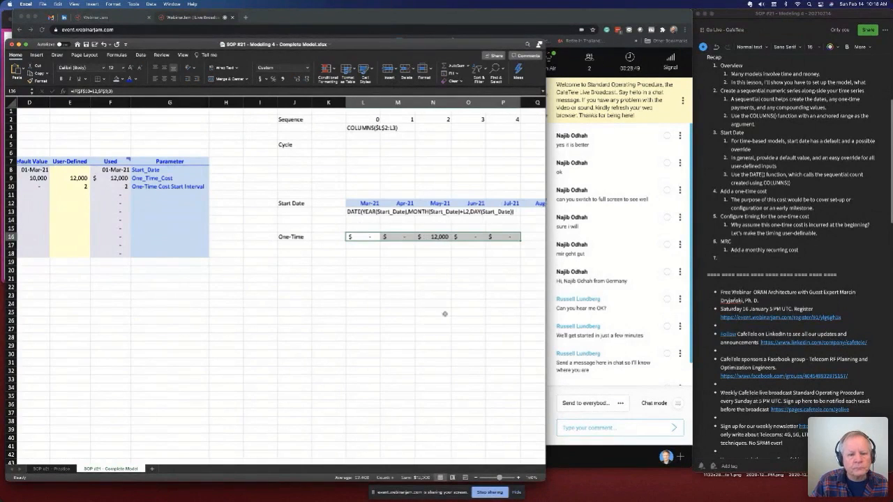
- Clear the user-defined One-Time Cost Start Interval in E10 and check the first one-time cost cell
{"action": "left_click", "coordinate": [82, 187]}
{"action": "key", "text": "Delete"}
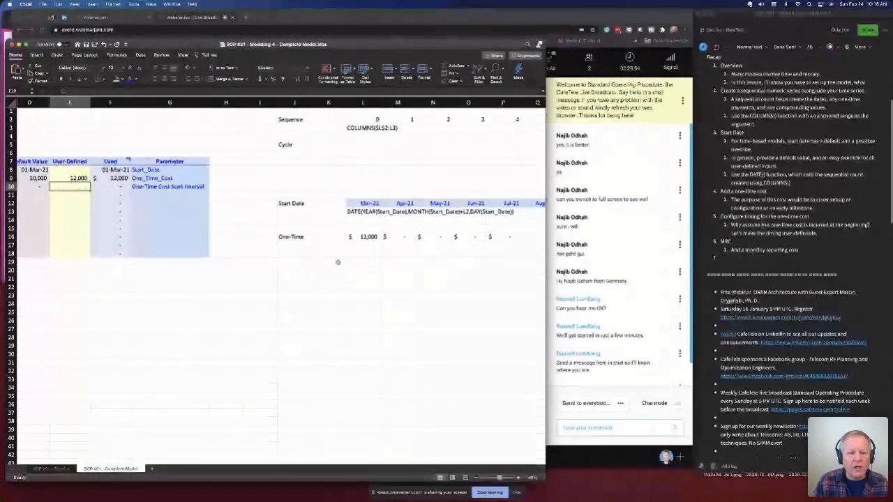
{"action": "left_click", "coordinate": [364, 236]}
{"action": "scroll", "coordinate": [372, 362], "scroll_direction": "up", "scroll_amount": 1}
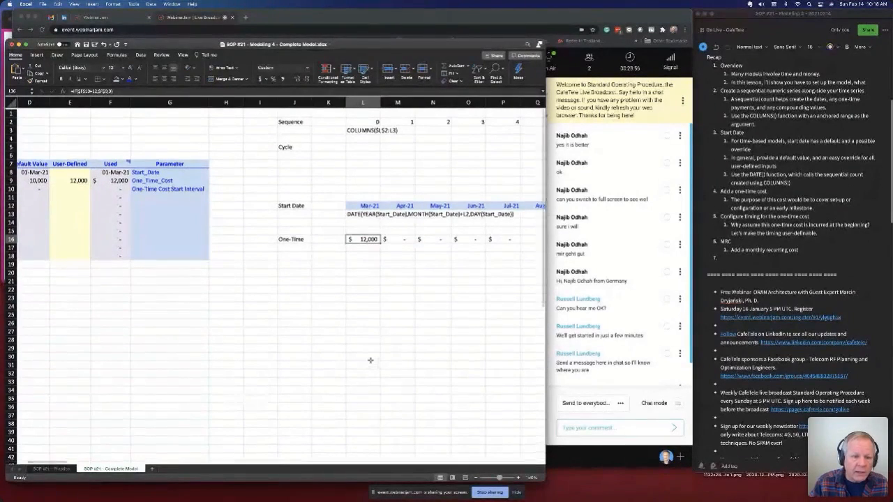
- Document the One-Time formula beneath its row by entering IF($F$10=L2,$F$9,0) as plain text in L17
{"action": "left_click_drag", "start_coordinate": [399, 306], "coordinate": [396, 289]}
{"action": "left_click", "coordinate": [366, 230]}
{"action": "left_click", "coordinate": [370, 240]}
{"action": "left_click_drag", "start_coordinate": [380, 242], "coordinate": [380, 250]}
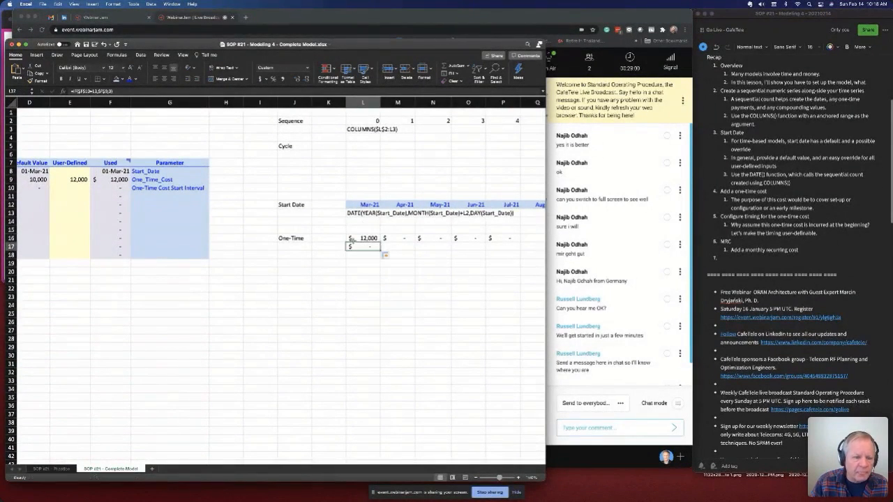
{"action": "left_click", "coordinate": [72, 90]}
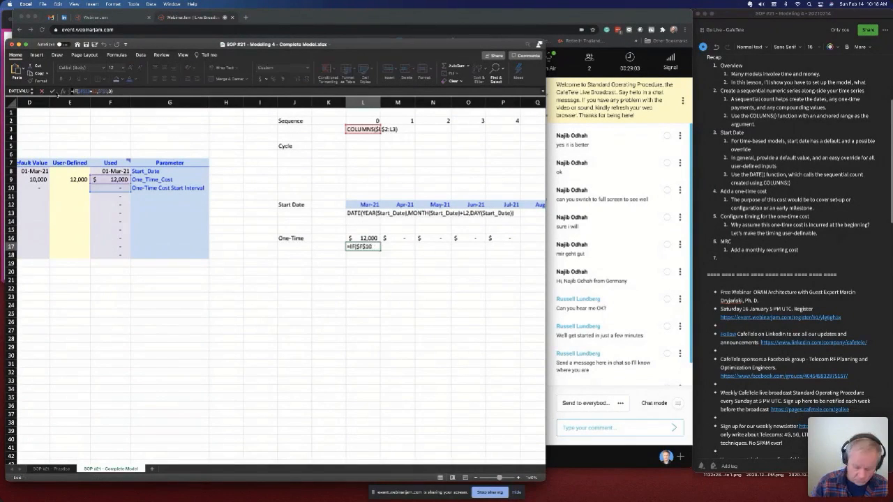
{"action": "key", "text": "Return"}
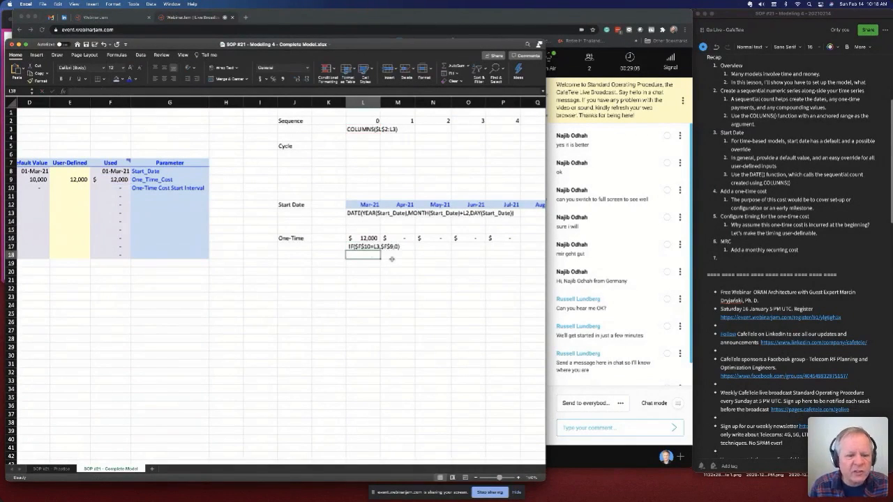
{"action": "left_click", "coordinate": [363, 247]}
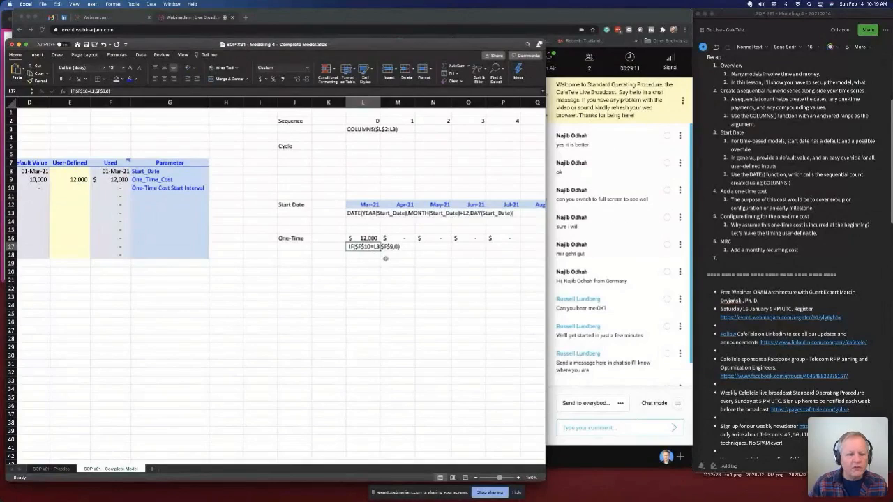
- Test the one-time cost timing against the sequence row with a user-defined start interval of 3 in E10, and clear that entry again
{"action": "scroll", "coordinate": [385, 258], "scroll_direction": "right", "scroll_amount": 2}
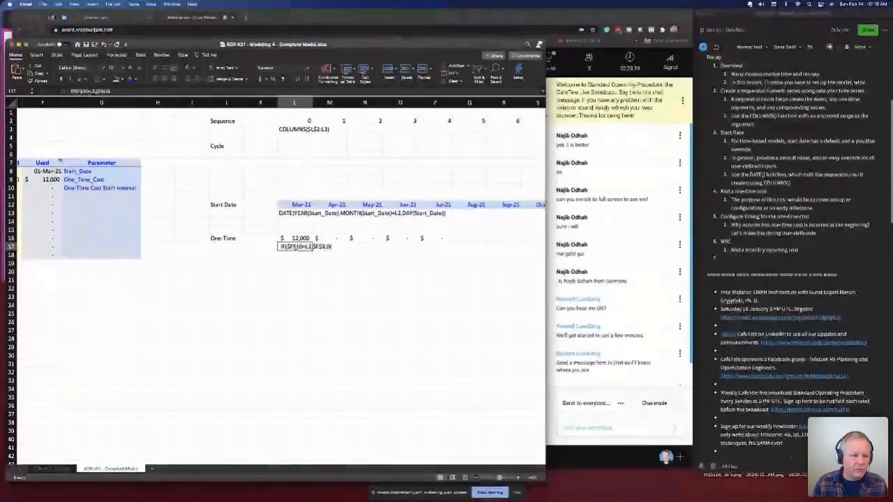
{"action": "left_click_drag", "start_coordinate": [298, 120], "coordinate": [532, 121]}
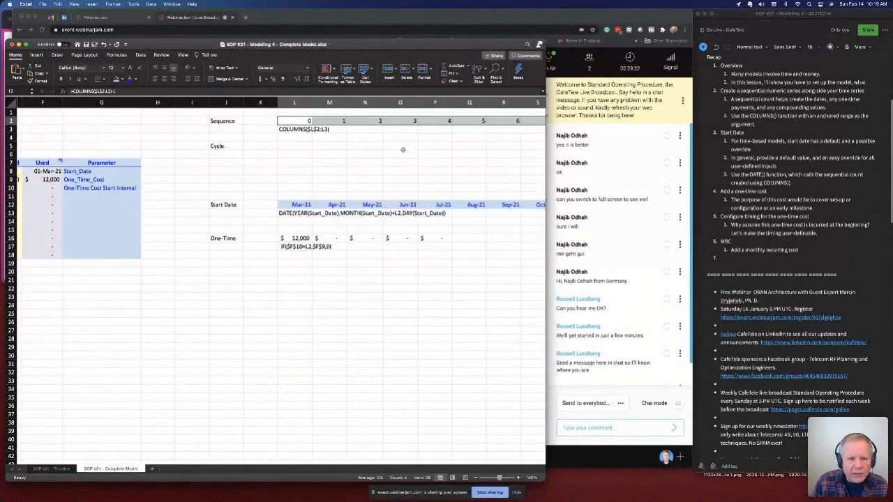
{"action": "left_click", "coordinate": [50, 190]}
{"action": "scroll", "coordinate": [50, 189], "scroll_direction": "left", "scroll_amount": 3}
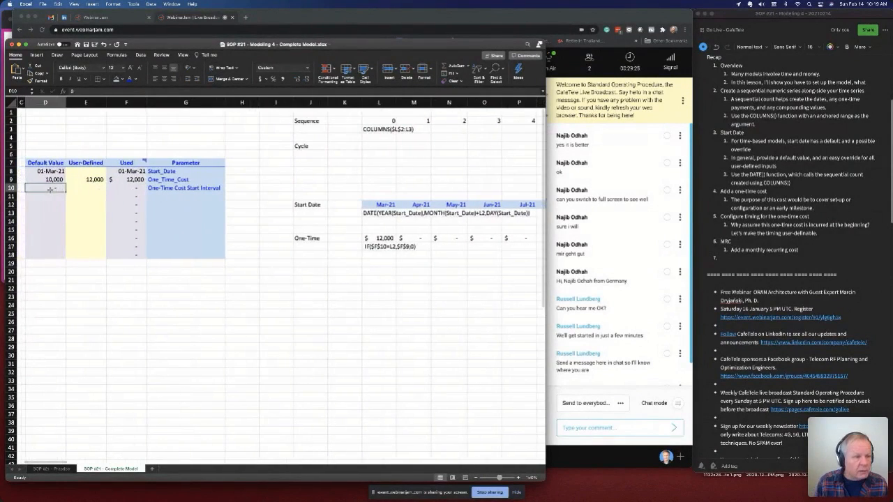
{"action": "left_click", "coordinate": [377, 238]}
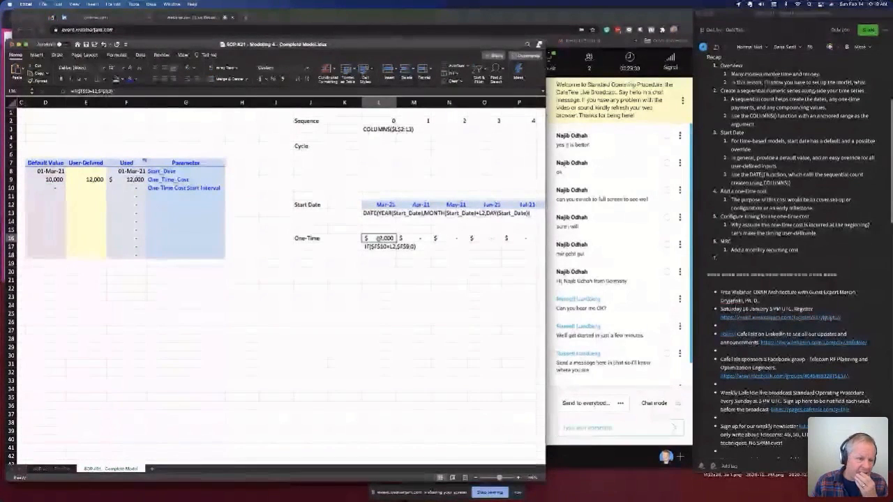
{"action": "left_click", "coordinate": [98, 187]}
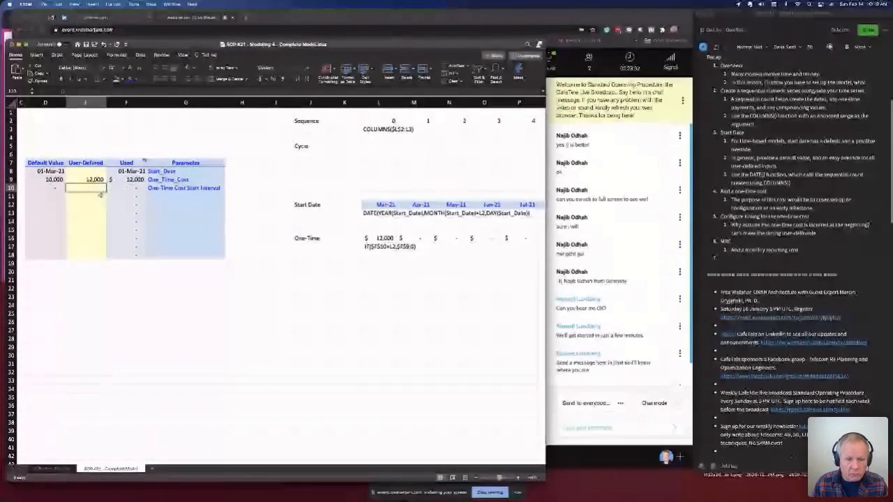
{"action": "type", "text": "3"}
{"action": "key", "text": "Return"}
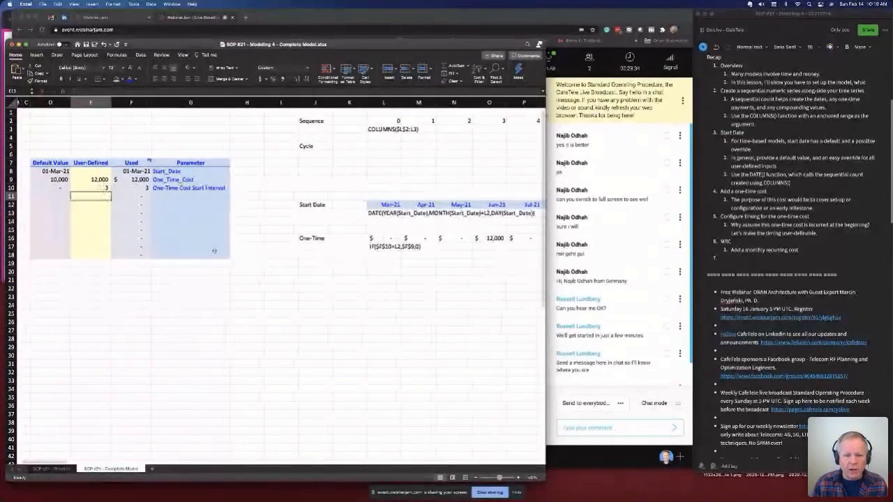
{"action": "left_click", "coordinate": [101, 188]}
{"action": "key", "text": "BackSpace"}
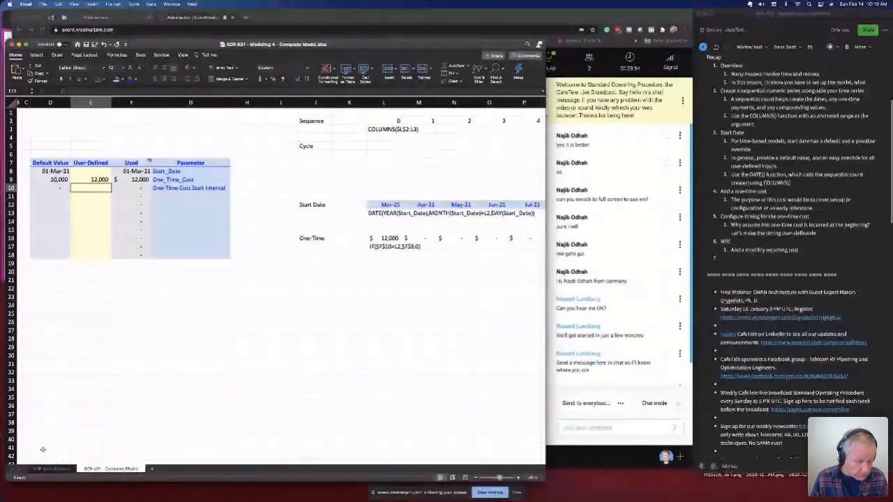
- Enter the label Monthly Recurring Cost (MRC) in L23 of the SOP #21 - Practice sheet and widen column L to fit
{"action": "left_click", "coordinate": [55, 469]}
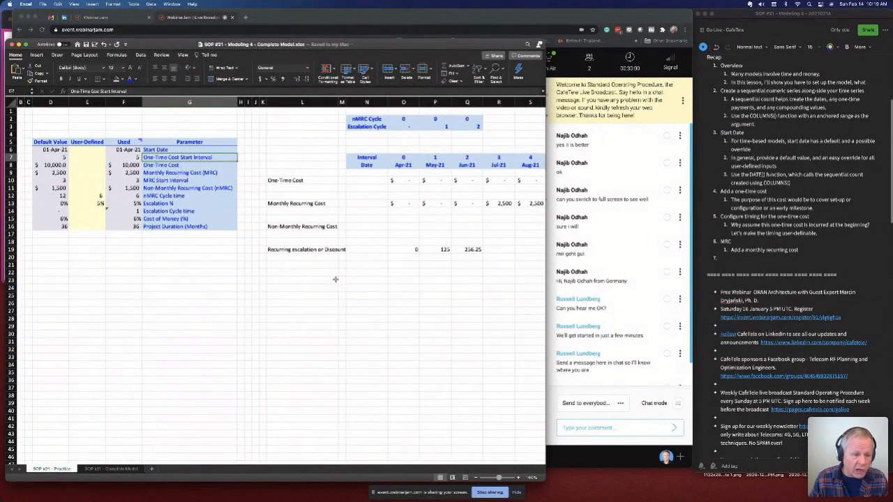
{"action": "left_click", "coordinate": [309, 279]}
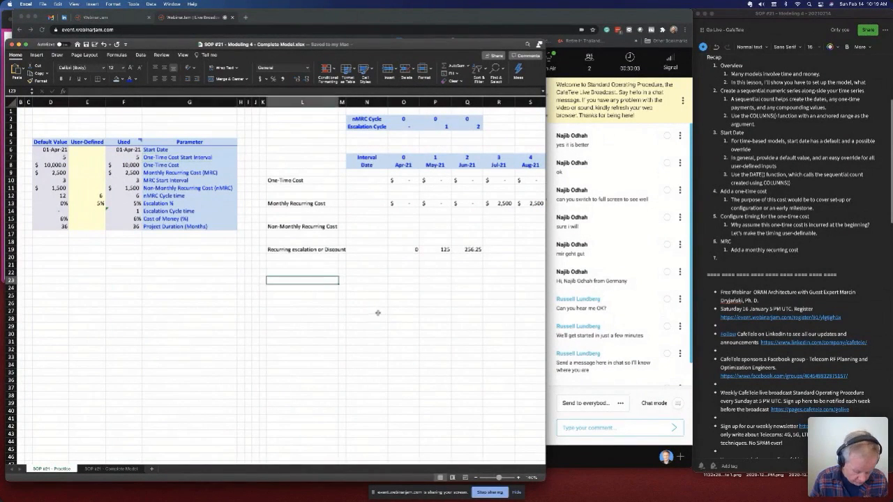
{"action": "type", "text": "Monthly Recurring Cost (M"}
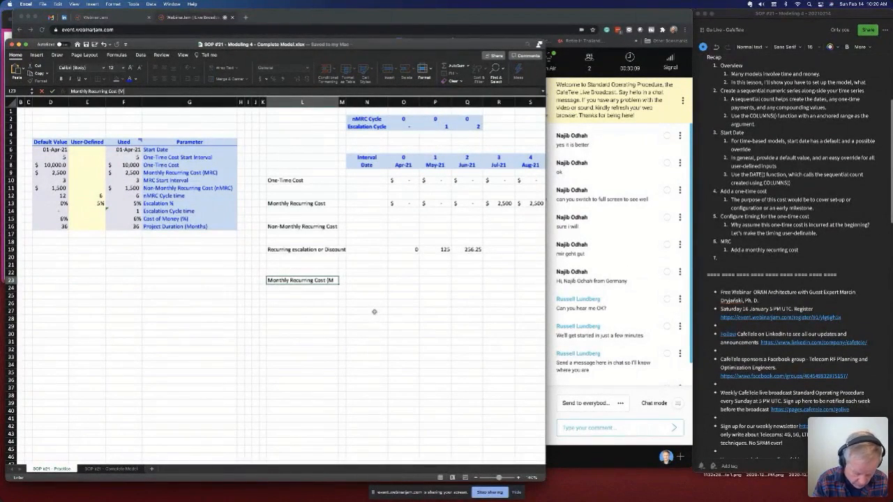
{"action": "type", "text": "RC)"}
{"action": "key", "text": "Return"}
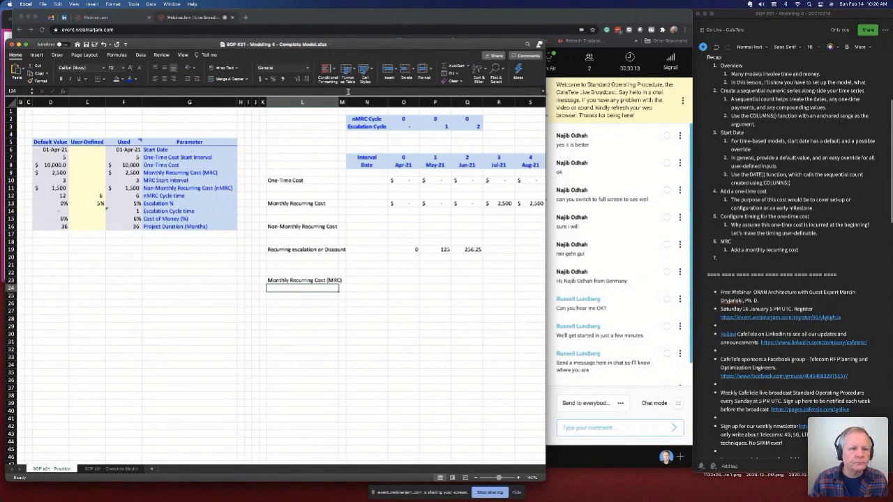
{"action": "double_click", "coordinate": [339, 102]}
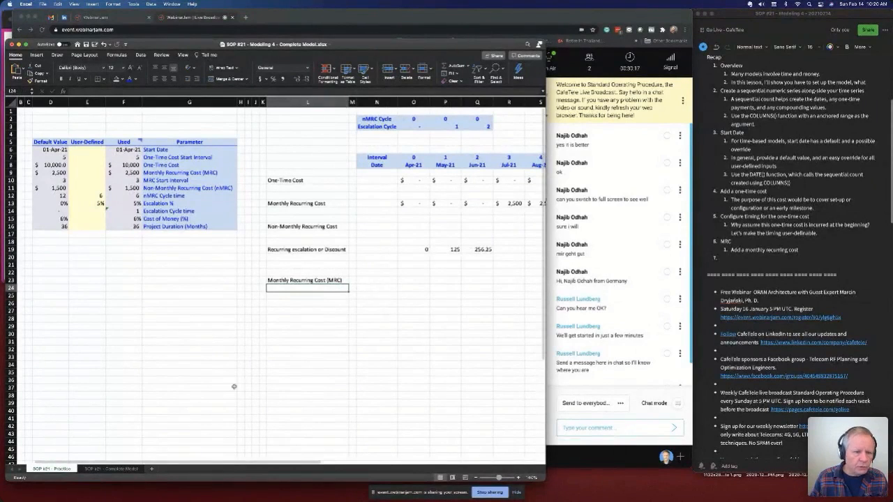
- Copy the Monthly Recurring Cost (MRC) label from L23 into J20 of the SOP #21 - Complete Model sheet
{"action": "left_click", "coordinate": [310, 273]}
{"action": "key", "text": "super+c"}
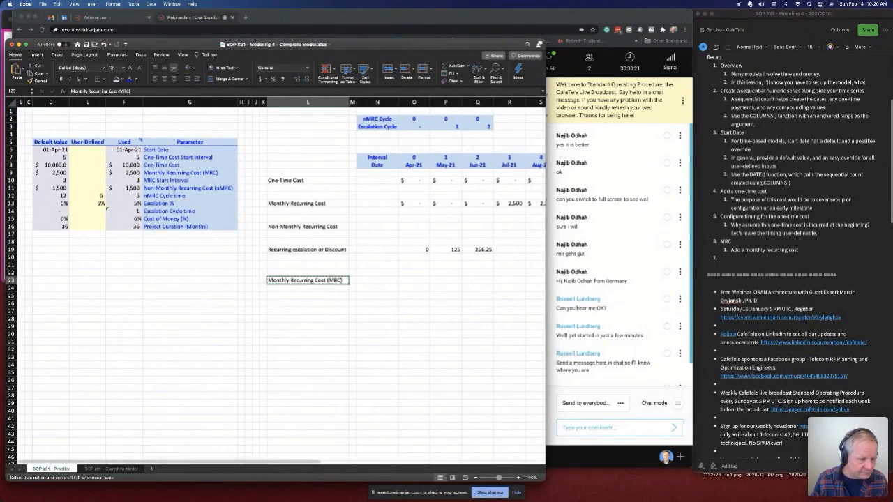
{"action": "left_click", "coordinate": [111, 469]}
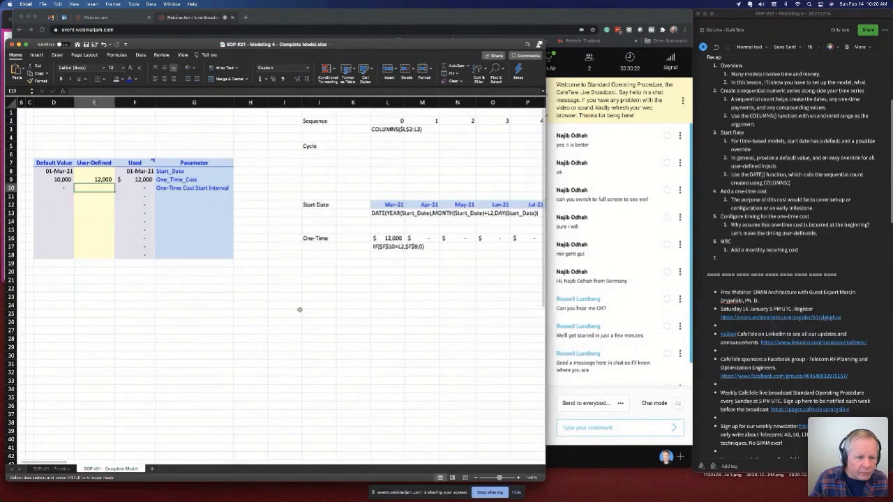
{"action": "left_click", "coordinate": [316, 273]}
{"action": "key", "text": "super+v"}
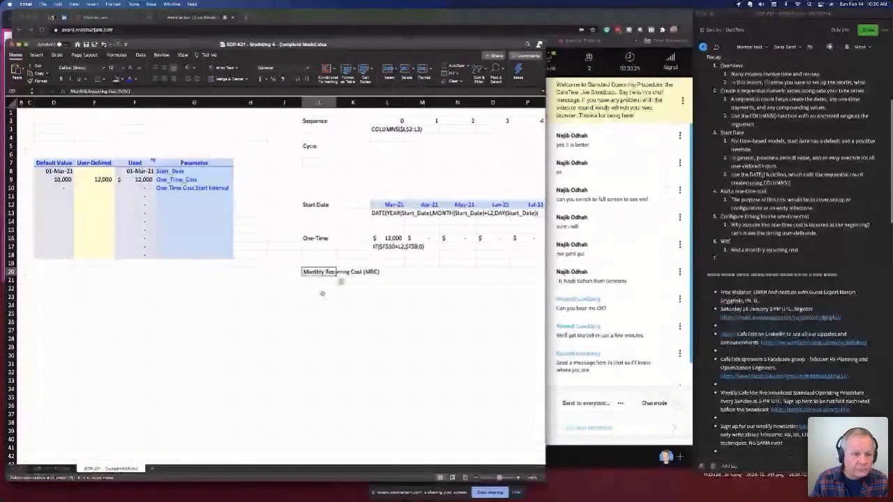
- Widen column J to fit the Monthly Recurring Cost (MRC) label and narrow the empty columns H and I
{"action": "double_click", "coordinate": [336, 102]}
{"action": "left_click_drag", "start_coordinate": [284, 102], "coordinate": [241, 102]}
{"action": "left_click", "coordinate": [292, 270]}
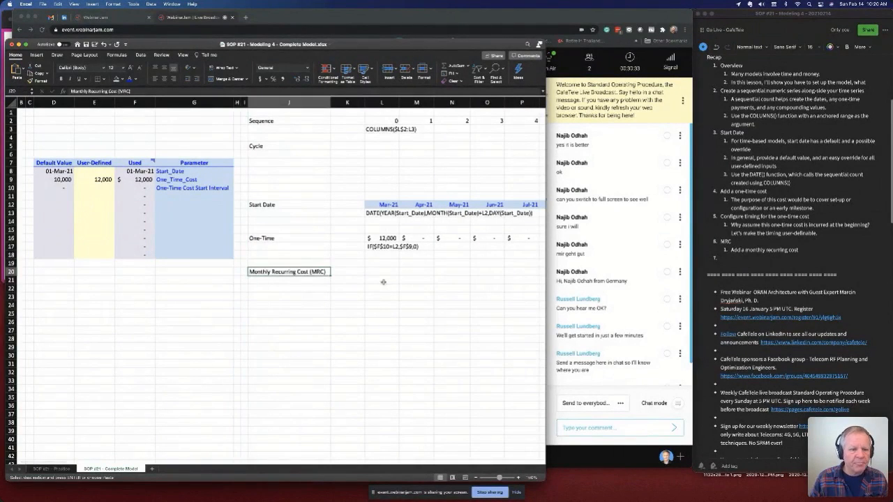
{"action": "left_click", "coordinate": [384, 271]}
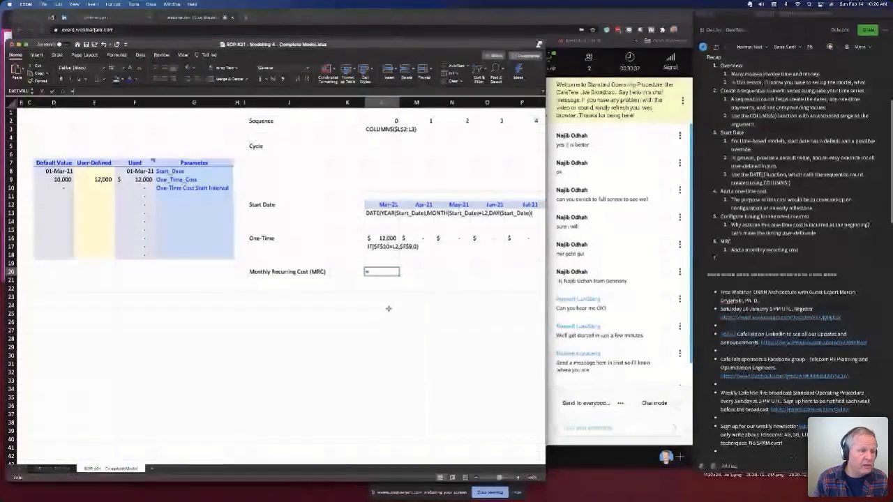
{"action": "type", "text": "="}
{"action": "key", "text": "Escape"}
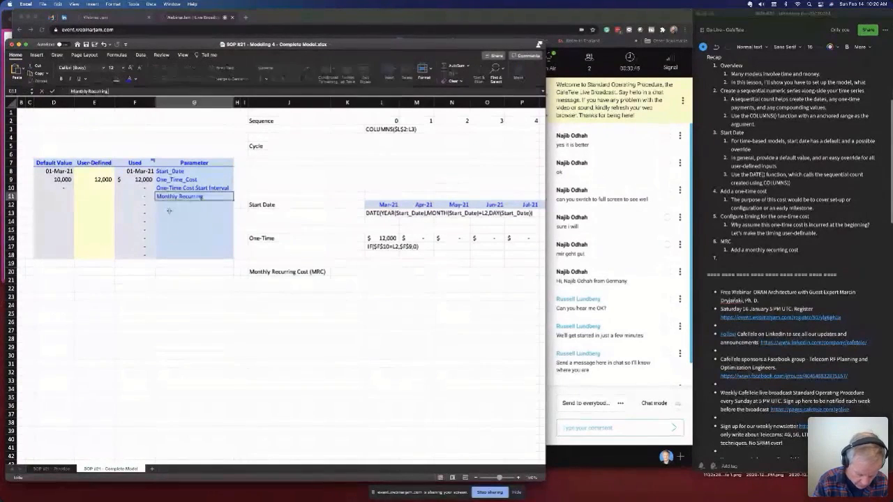
- Add the parameter label Monthly Recurring Cost (MRC) in G11 and name its Used cell F11 MRC
{"action": "type", "text": "Cost"}
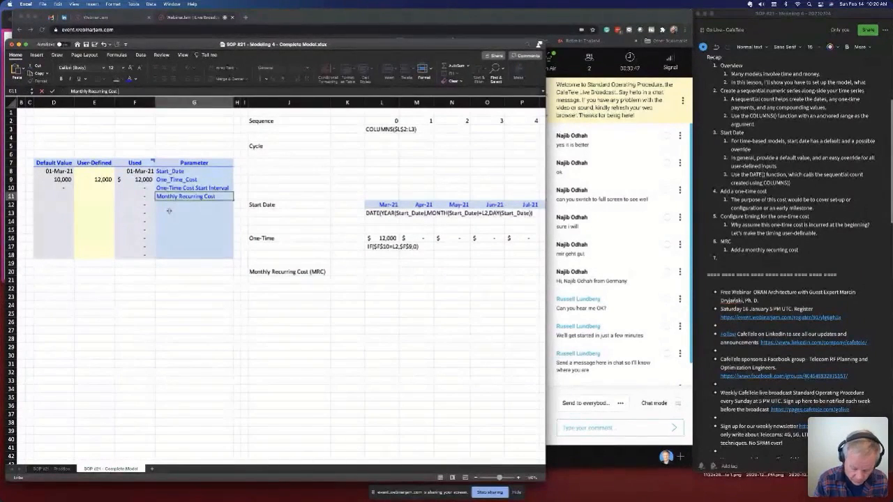
{"action": "type", "text": " (MRC)"}
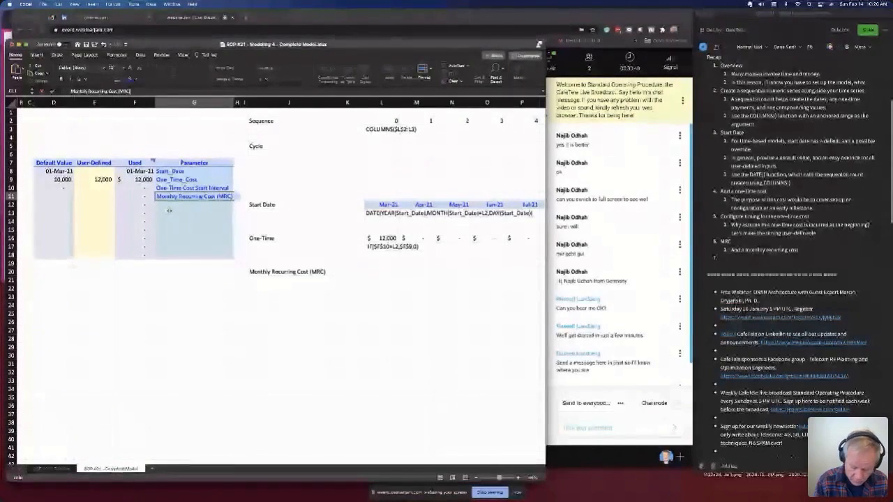
{"action": "scroll", "coordinate": [167, 206], "scroll_direction": "left", "scroll_amount": 1}
{"action": "left_click", "coordinate": [153, 198]}
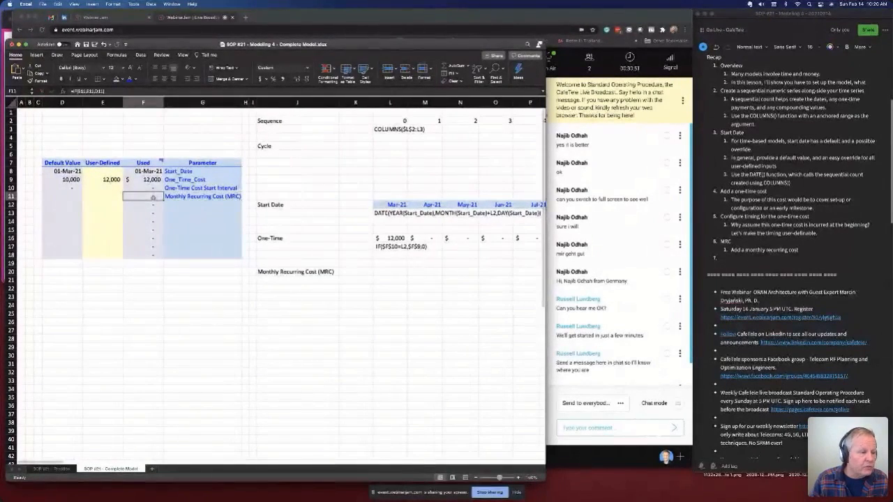
{"action": "left_click", "coordinate": [23, 93]}
{"action": "type", "text": "MRC"}
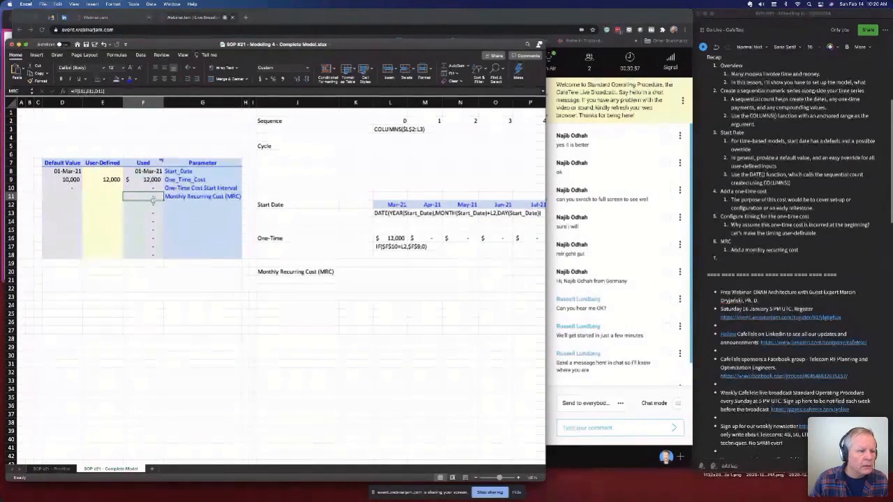
- Give the Monthly Recurring Cost parameter a default value of 2,500 in D11 and a user-defined value of 3,150 in E11
{"action": "left_click", "coordinate": [68, 197]}
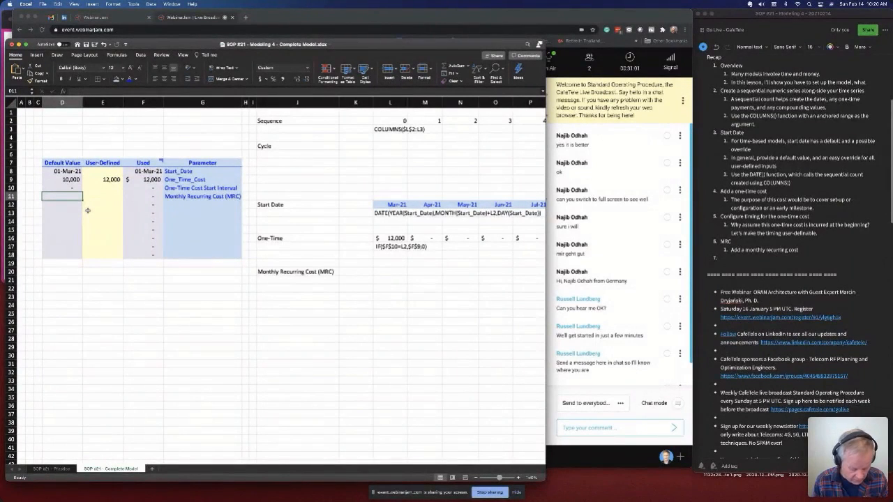
{"action": "type", "text": "500"}
{"action": "key", "text": "Return"}
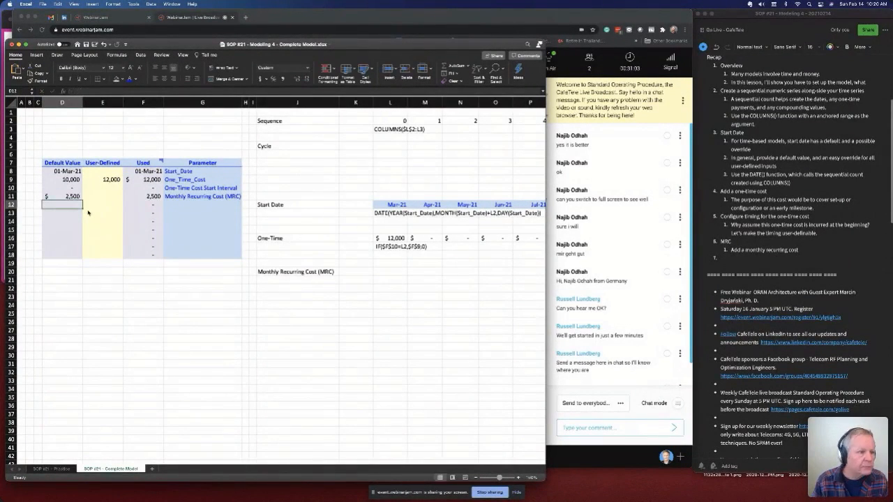
{"action": "left_click", "coordinate": [113, 197]}
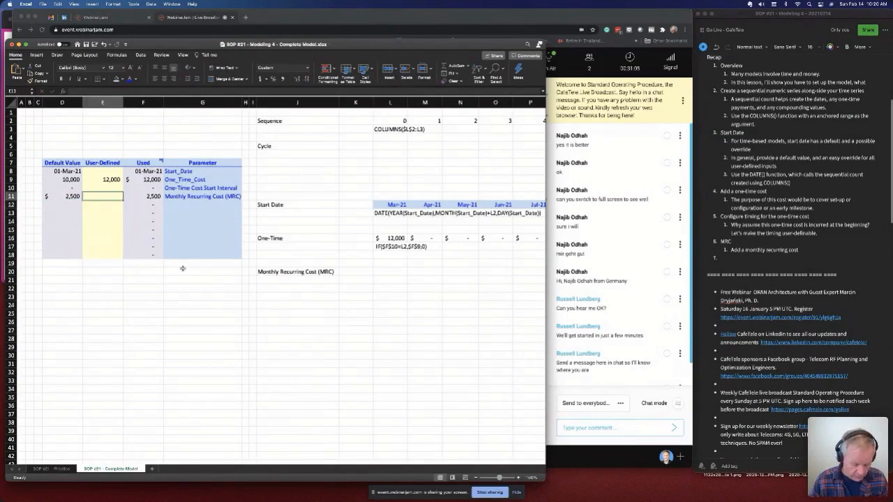
{"action": "type", "text": "3,15"}
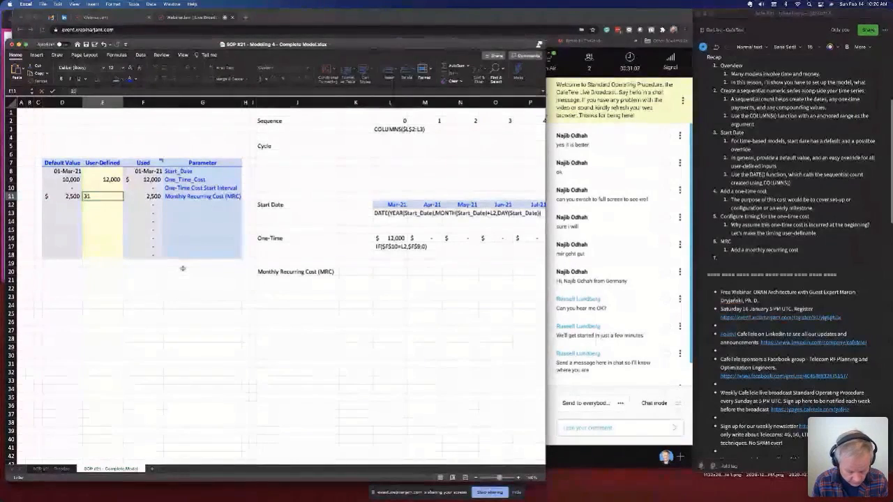
{"action": "type", "text": "0"}
{"action": "key", "text": "Return"}
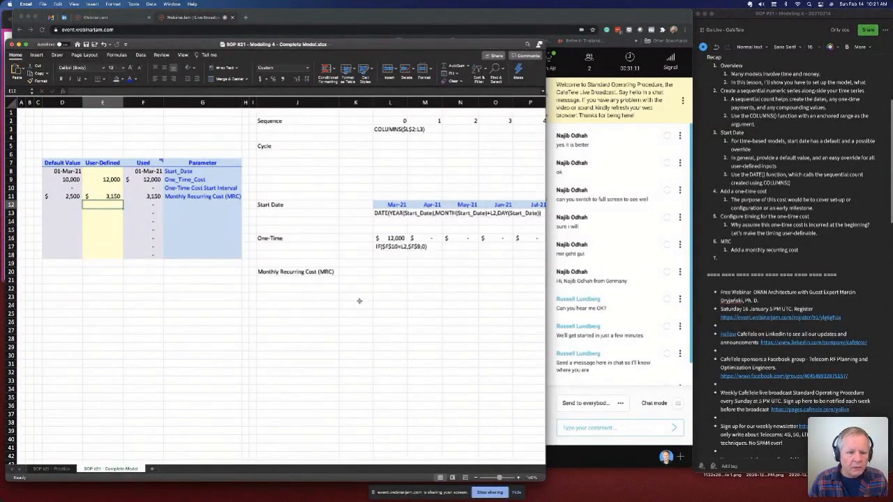
- Enter the formula =MRC in L20 as the first month's recurring cost
{"action": "left_click", "coordinate": [394, 272]}
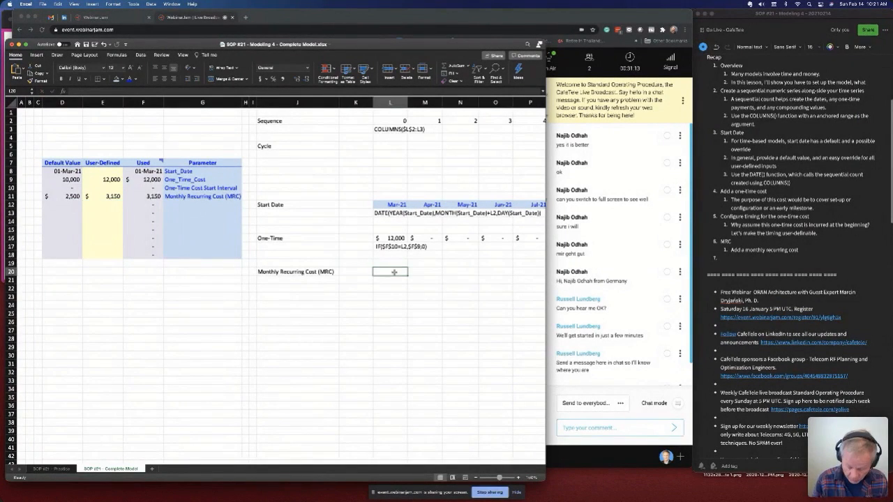
{"action": "type", "text": "="}
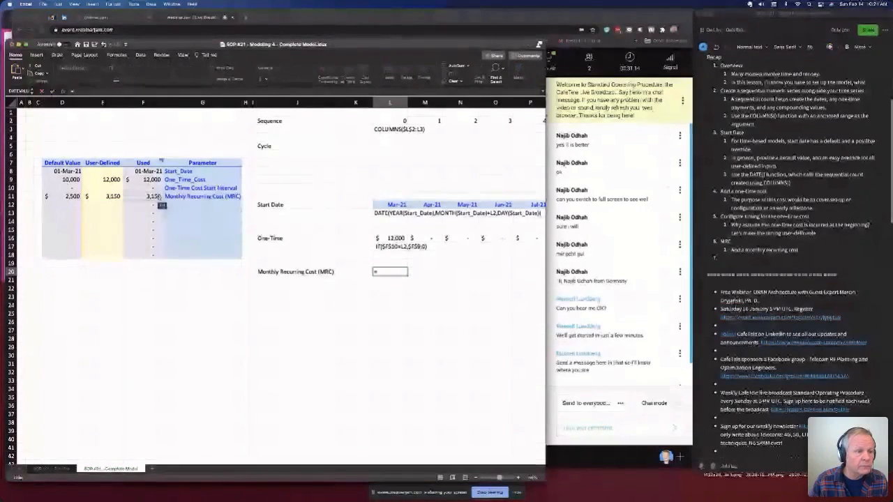
{"action": "type", "text": "MRC"}
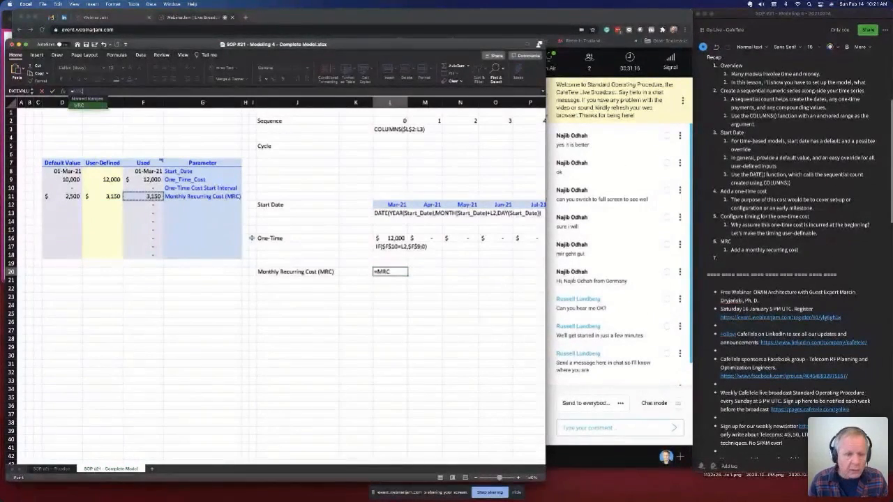
{"action": "key", "text": "Return"}
- Document the L20 formula below it by copying it to L21 and turning it into the plain text MRC
{"action": "left_click", "coordinate": [395, 272]}
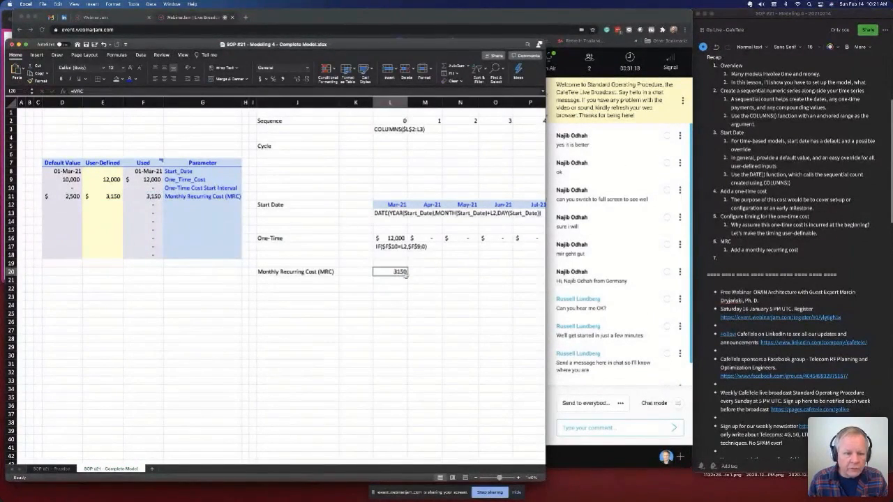
{"action": "left_click_drag", "start_coordinate": [407, 276], "coordinate": [410, 285]}
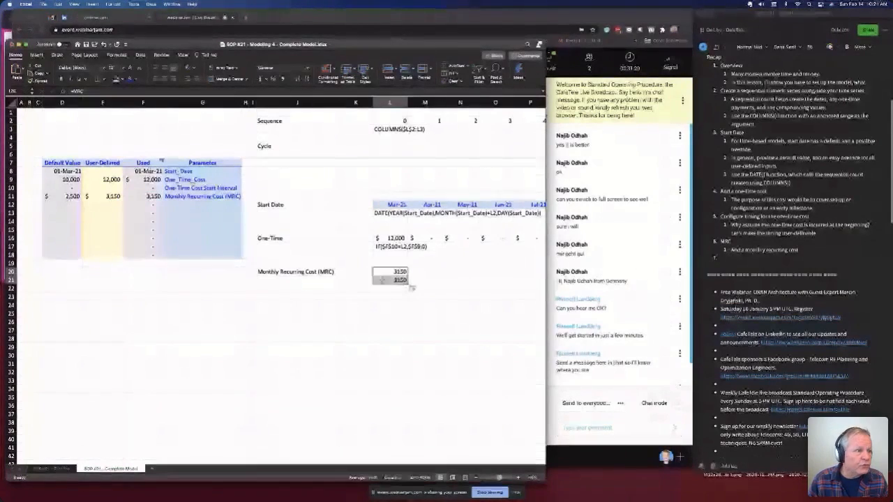
{"action": "type", "text": "=MRC"}
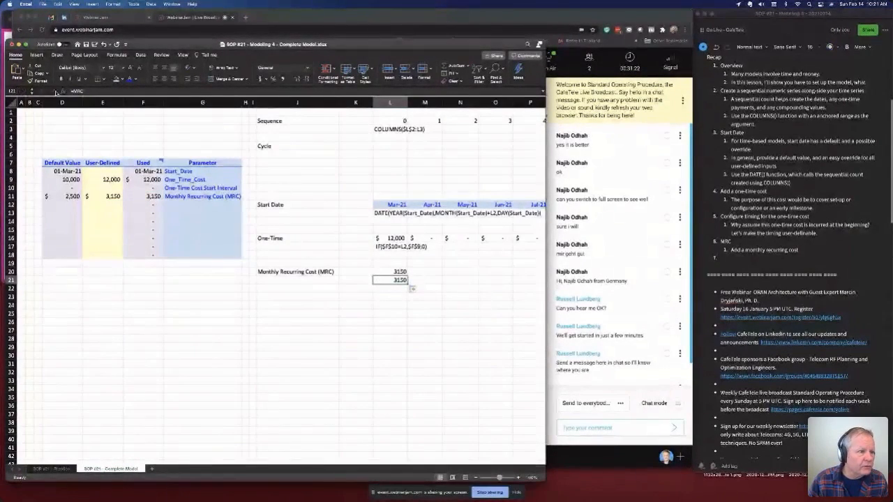
{"action": "key", "text": "Home"}
{"action": "key", "text": "Delete"}
{"action": "key", "text": "Return"}
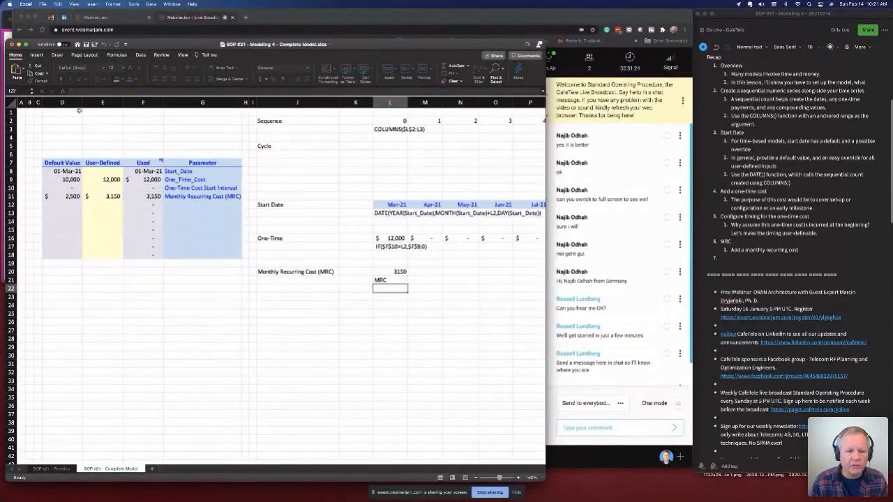
- Format the recurring cost in L20 as accounting dollars with no decimal places
{"action": "left_click", "coordinate": [400, 272]}
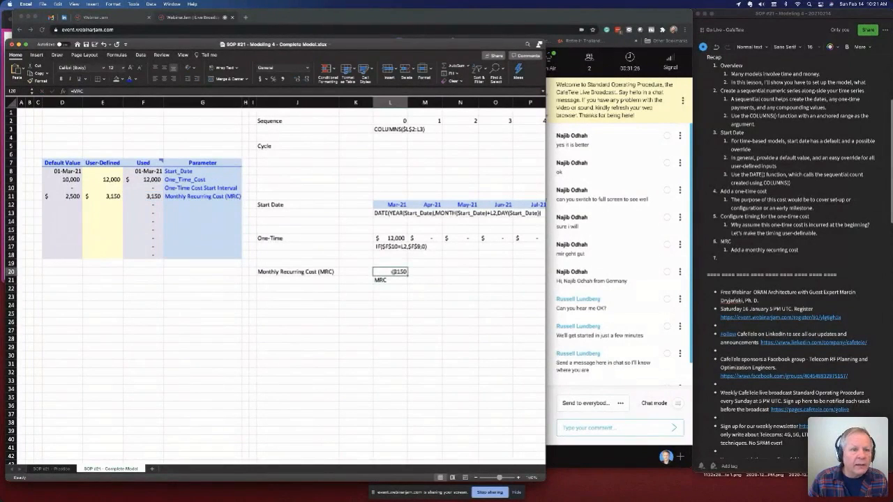
{"action": "left_click", "coordinate": [260, 78]}
{"action": "left_click", "coordinate": [305, 79]}
{"action": "left_click", "coordinate": [305, 79]}
- Fill the monthly recurring cost formula from L20 across through R20, covering Mar-21 to Sep-21
{"action": "key", "text": "shift+Right"}
{"action": "key", "text": "shift+Right"}
{"action": "key", "text": "shift+Right"}
{"action": "key", "text": "shift+Right"}
{"action": "key", "text": "shift+Right"}
{"action": "key", "text": "shift+Right"}
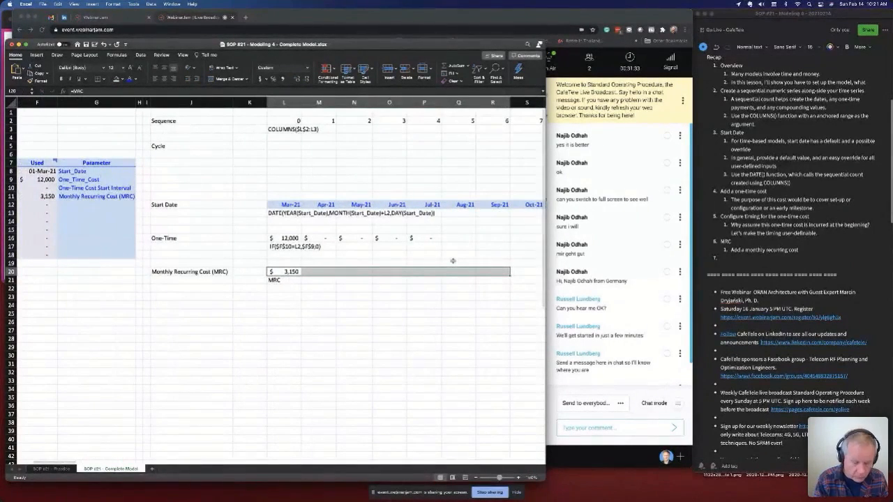
{"action": "key", "text": "ctrl+r"}
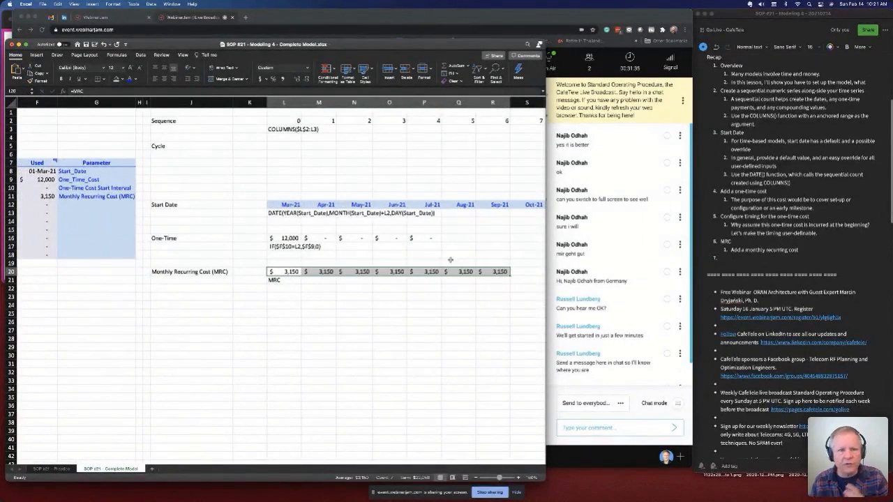
- Look up the remaining parameters in the SOP #21 - Practice sheet and return to the SOP #21 - Complete Model sheet
{"action": "key", "text": "Left"}
{"action": "key", "text": "Left"}
{"action": "key", "text": "Left"}
{"action": "key", "text": "Left"}
{"action": "key", "text": "Left"}
{"action": "key", "text": "Left"}
{"action": "key", "text": "Left"}
{"action": "key", "text": "Left"}
{"action": "key", "text": "Left"}
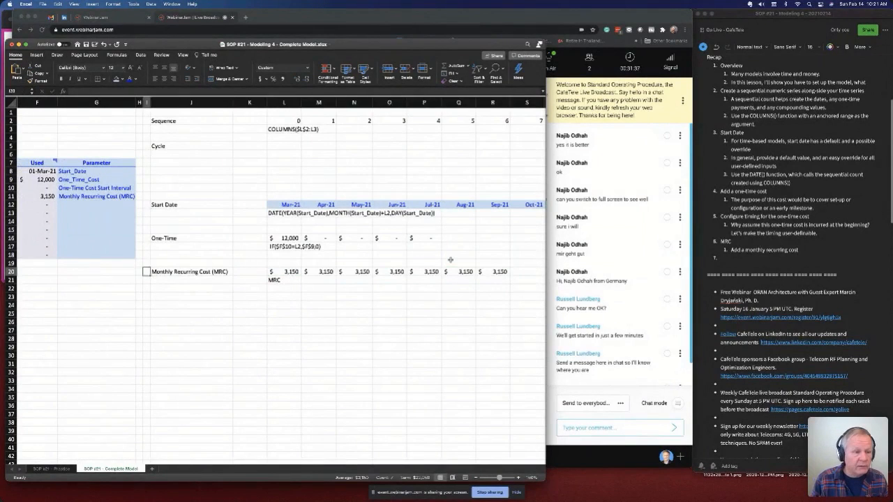
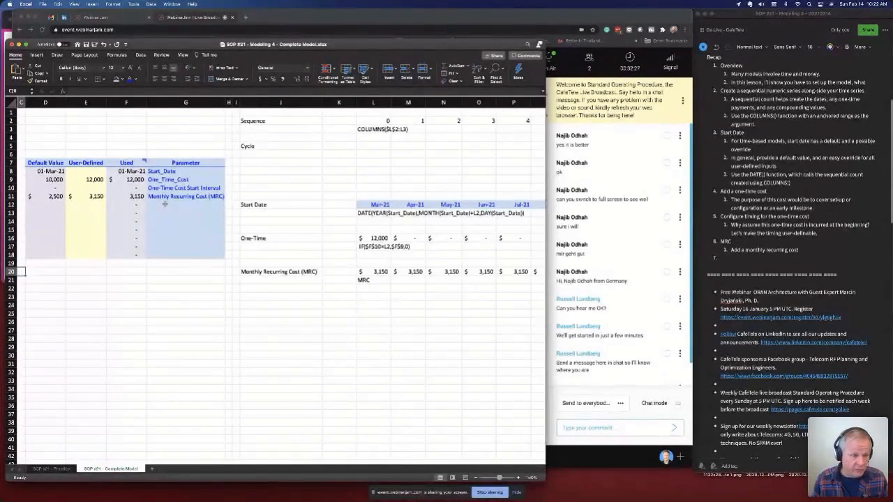
{"action": "left_click", "coordinate": [61, 469]}
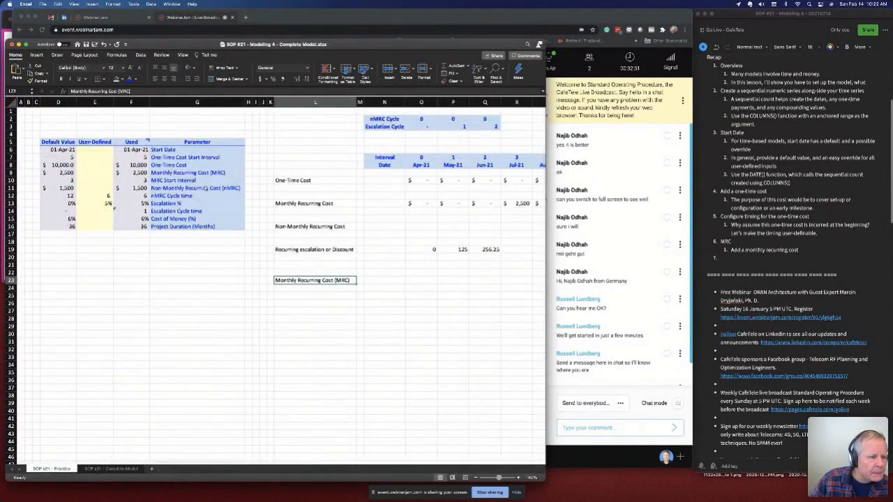
{"action": "left_click", "coordinate": [110, 468]}
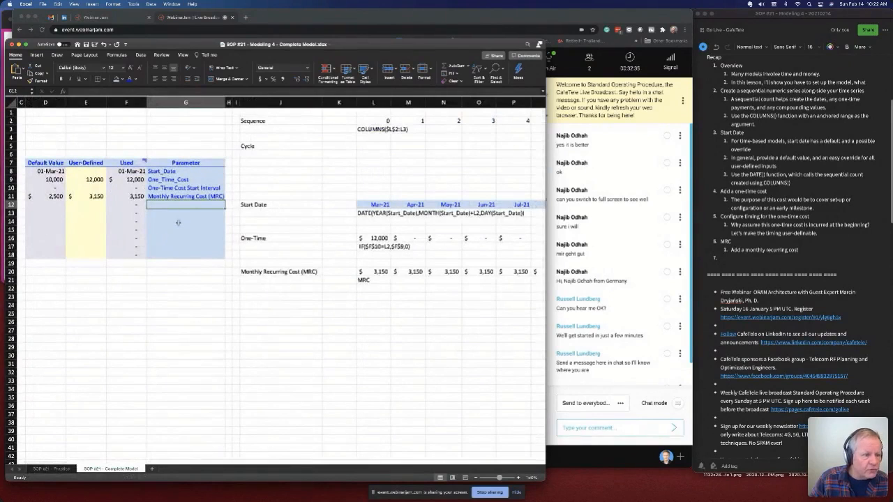
- Add the parameter labels Escalation % in G12 and Escalation Cycle in G13
{"action": "type", "text": "Escalation %"}
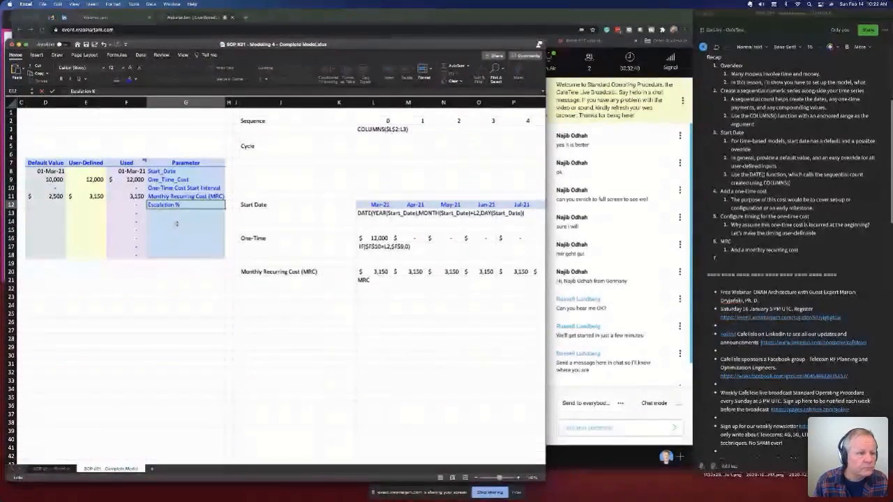
{"action": "key", "text": "Return"}
{"action": "type", "text": "Escalation"}
{"action": "key", "text": "BackSpace"}
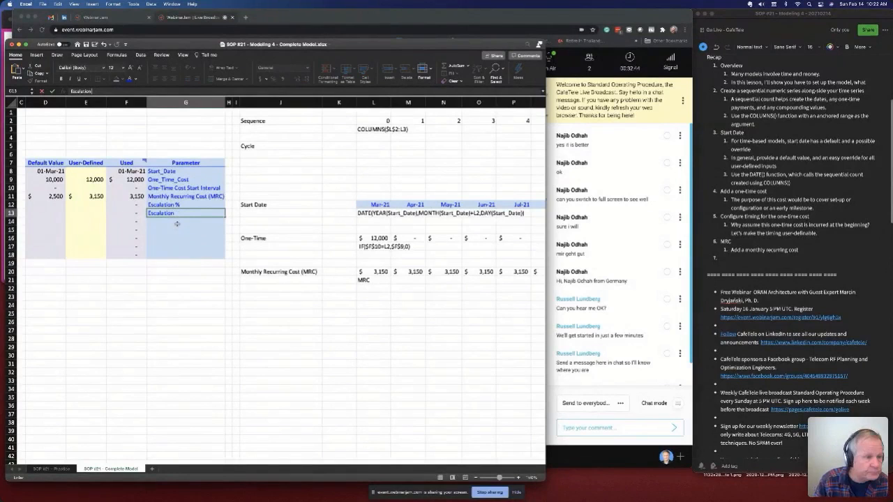
{"action": "type", "text": "Cycle"}
{"action": "key", "text": "Return"}
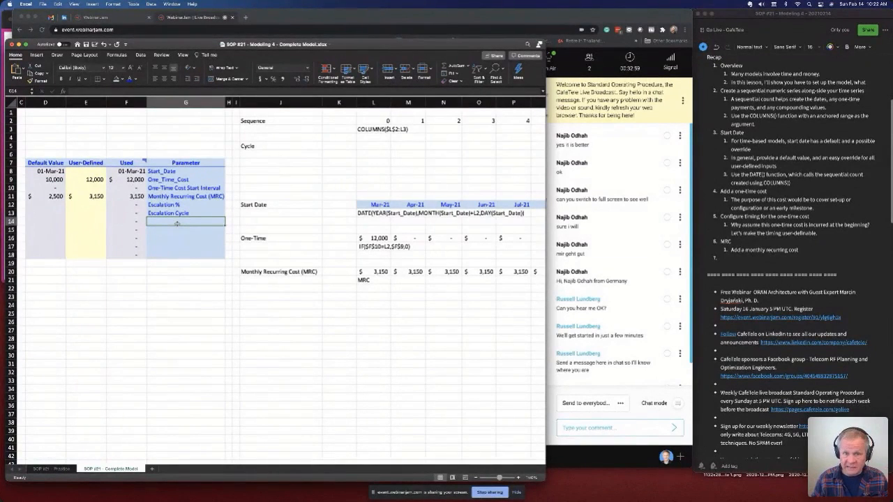
- Give the Escalation Cycle parameter a default value of 12 in D13 and a user-defined value of 3 in E13
{"action": "left_click", "coordinate": [189, 214]}
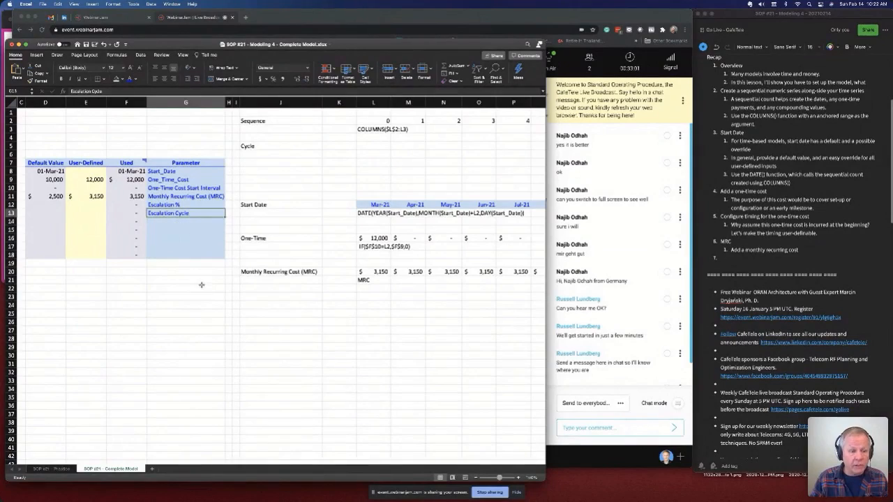
{"action": "left_click", "coordinate": [46, 213]}
{"action": "type", "text": "12"}
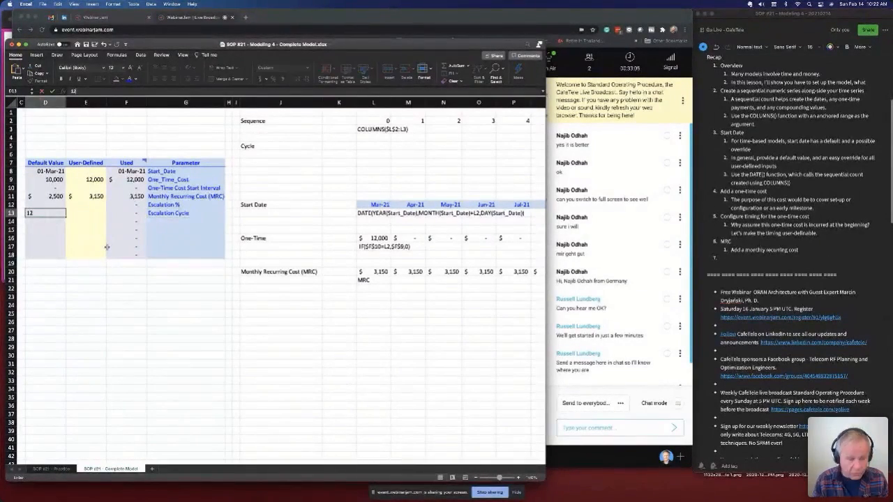
{"action": "key", "text": "Tab"}
{"action": "type", "text": "1"}
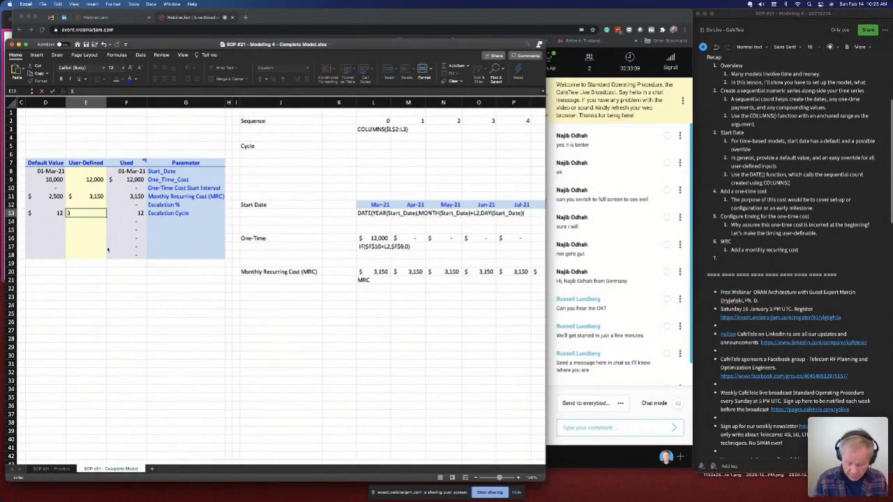
{"action": "key", "text": "Return"}
- Format the Escalation Cycle values in D13:F13 as comma-style numbers with one decimal place and no dollar sign
{"action": "left_click_drag", "start_coordinate": [53, 212], "coordinate": [114, 213]}
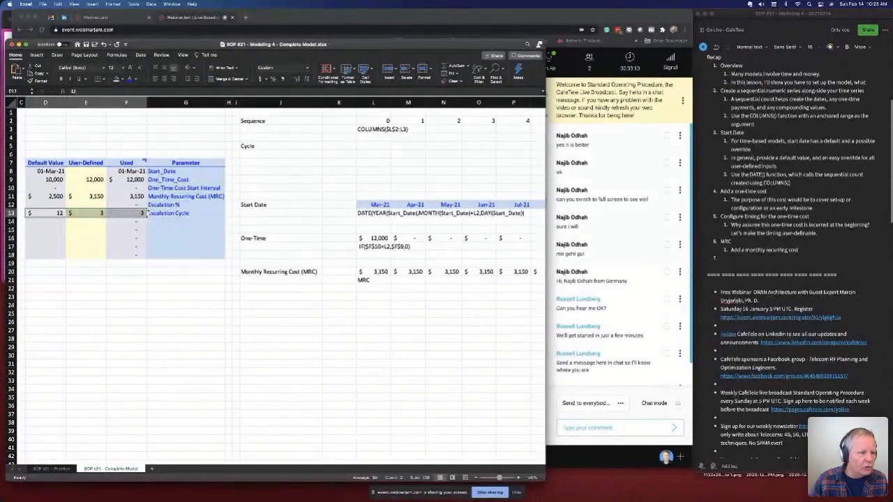
{"action": "left_click", "coordinate": [283, 79]}
{"action": "left_click", "coordinate": [306, 80]}
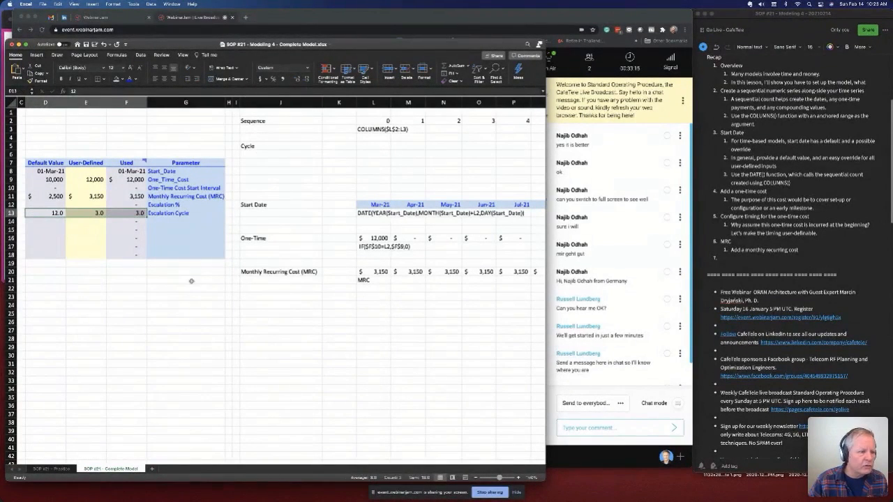
- Enter .05 as the default value of the Escalation % parameter in D12
{"action": "left_click", "coordinate": [54, 204]}
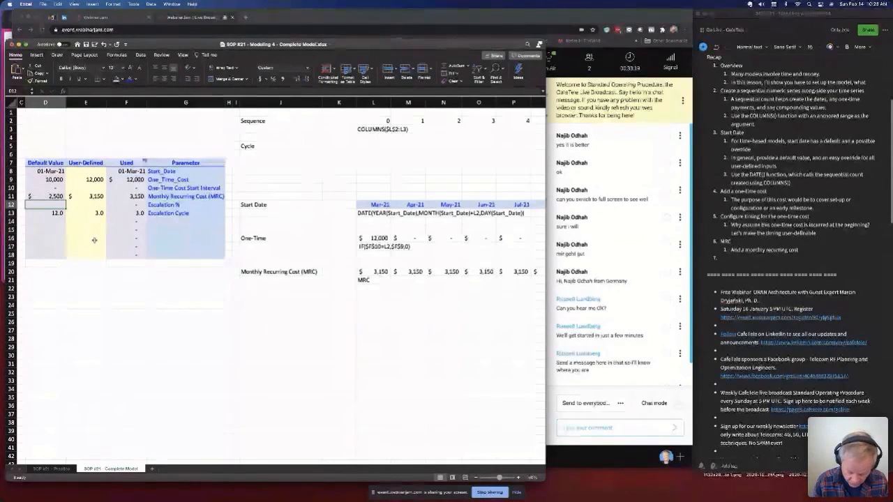
{"action": "type", "text": ".05"}
{"action": "key", "text": "Return"}
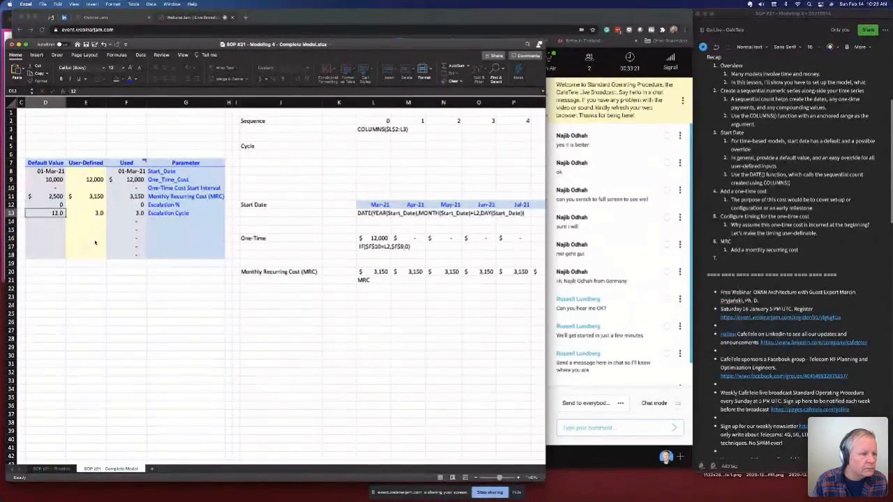
- Format the Escalation % values in D12:F12 as percentages
{"action": "key", "text": "Up"}
{"action": "key", "text": "shift+Right"}
{"action": "key", "text": "shift+Right"}
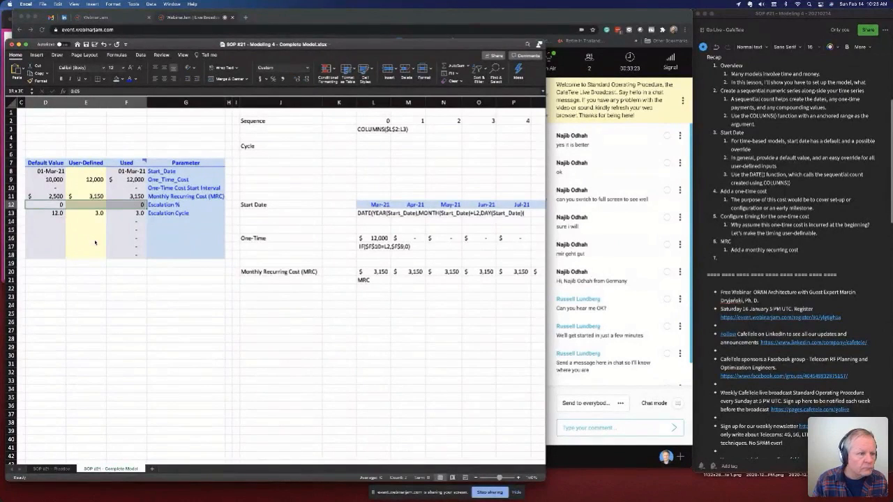
{"action": "scroll", "coordinate": [95, 241], "scroll_direction": "down", "scroll_amount": 1}
{"action": "left_click", "coordinate": [270, 79]}
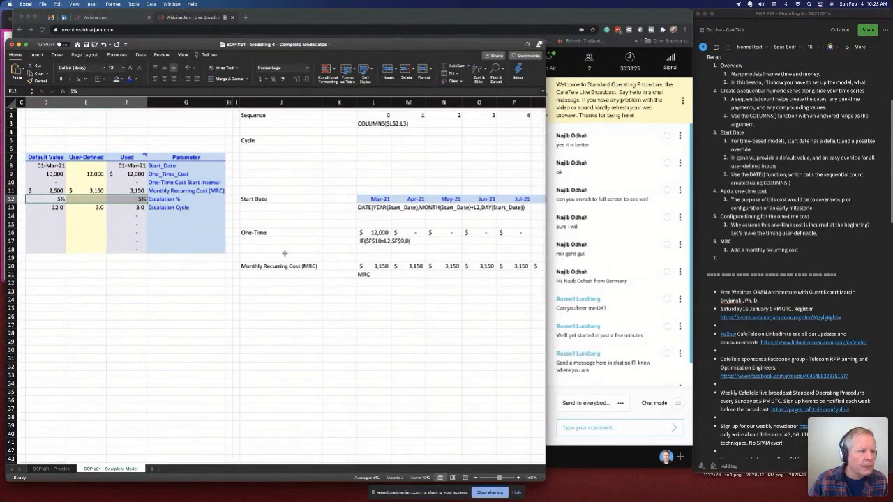
{"action": "left_click", "coordinate": [96, 199]}
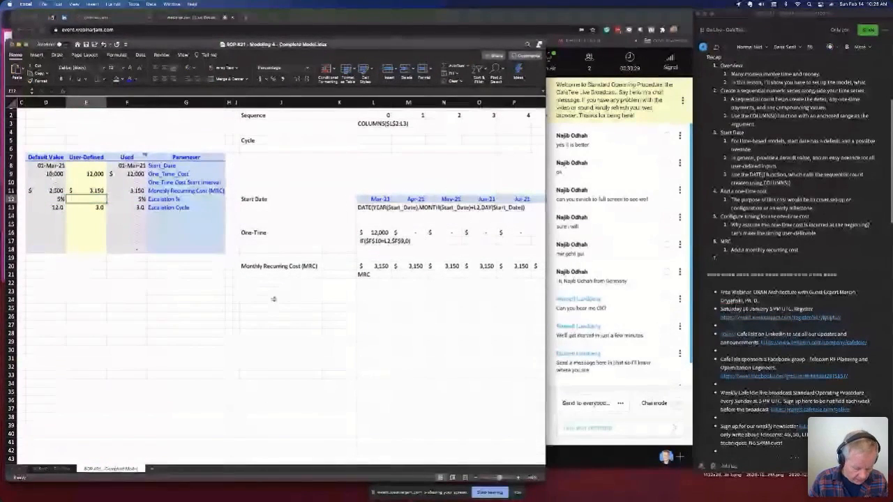
- Add the row label Escalation Cost in J24, below the Monthly Recurring Cost row
{"action": "left_click", "coordinate": [273, 299]}
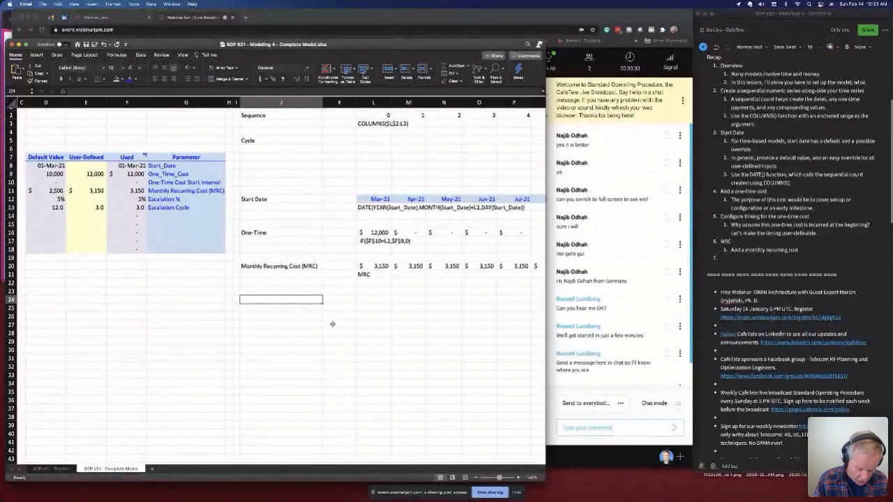
{"action": "type", "text": "Escalation"}
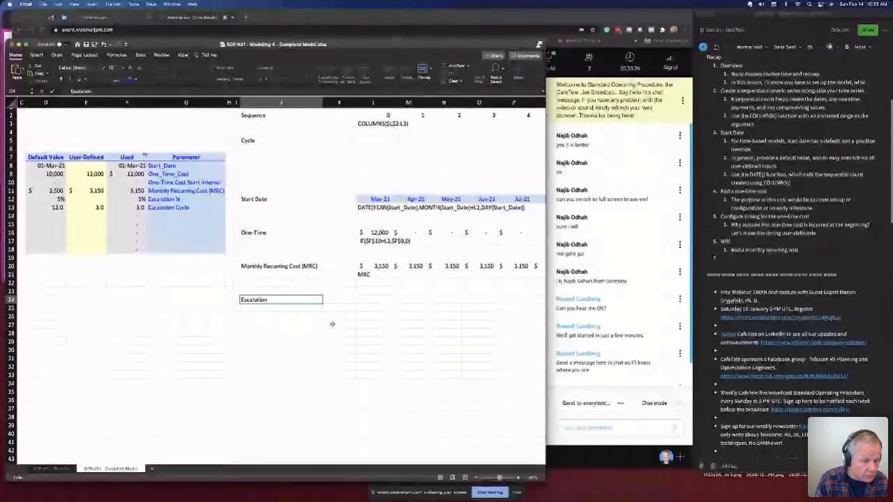
{"action": "type", "text": " Cost"}
{"action": "key", "text": "Return"}
{"action": "scroll", "coordinate": [332, 324], "scroll_direction": "left", "scroll_amount": 2}
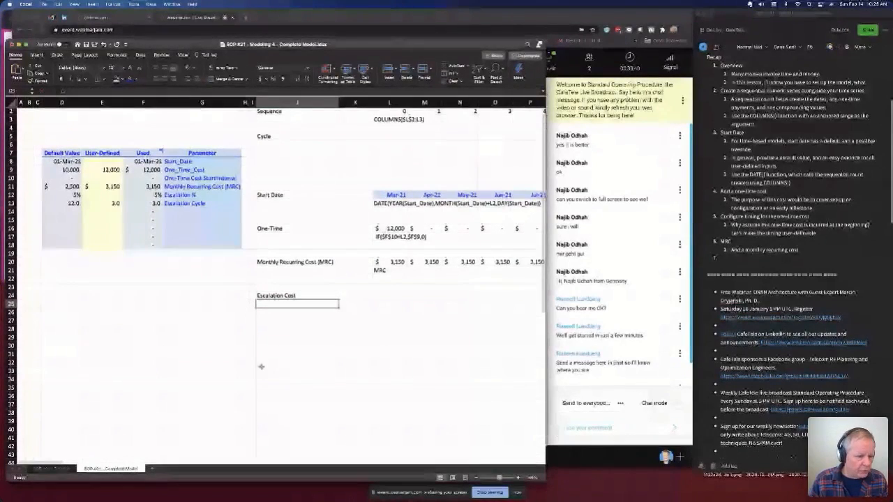
- Review the Recurring escalation or Discount formula in O19 of the SOP #21 - Practice sheet, then return to the Complete Model sheet
{"action": "left_click", "coordinate": [51, 469]}
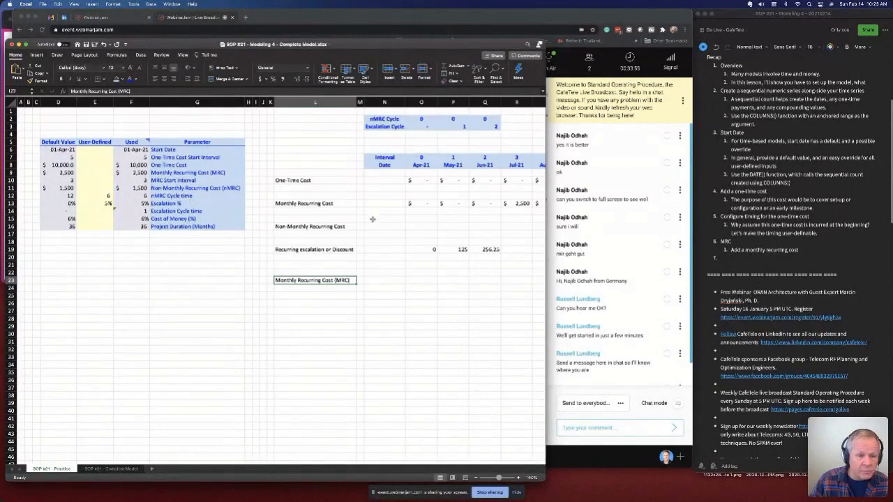
{"action": "left_click", "coordinate": [433, 250]}
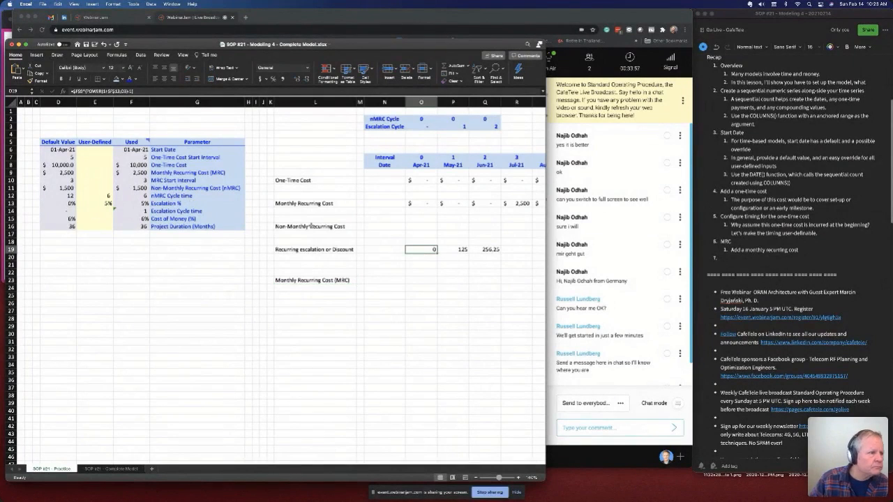
{"action": "left_click", "coordinate": [311, 226]}
{"action": "left_click", "coordinate": [387, 250]}
{"action": "left_click", "coordinate": [427, 251]}
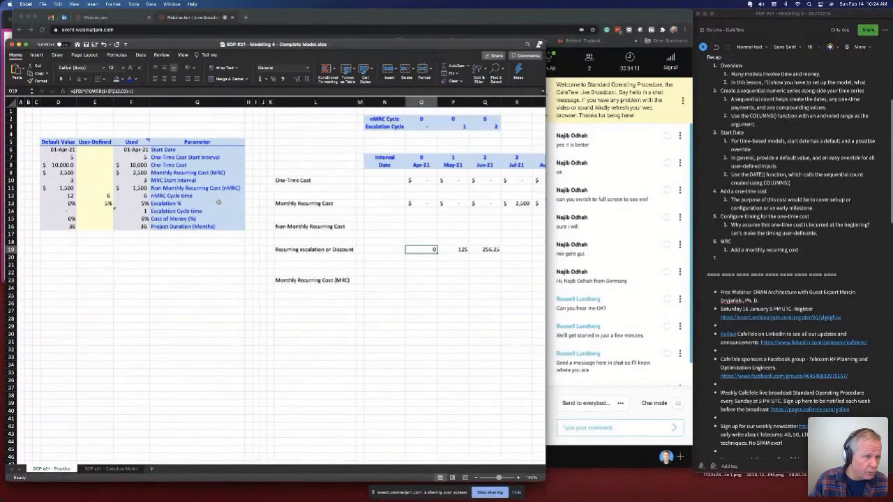
{"action": "left_click", "coordinate": [111, 469]}
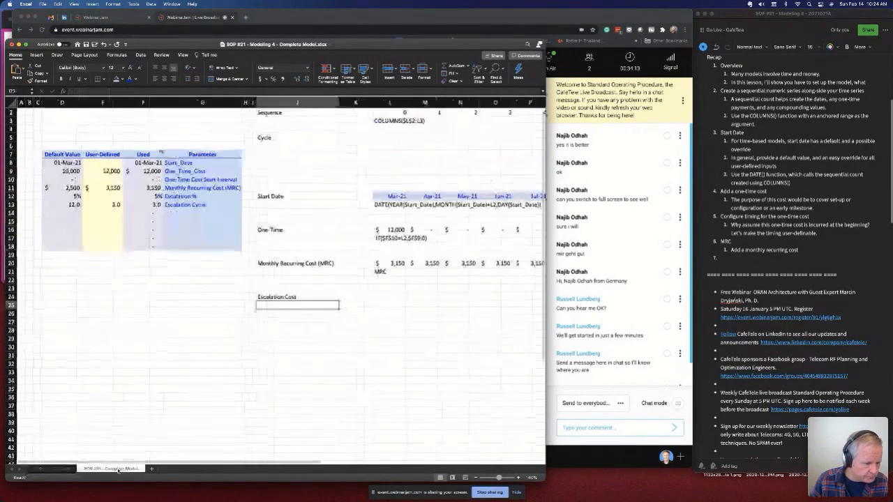
- Name the used Escalation Cycle cell F13 Escalation_Cycle and the used Escalation % cell F12 Escalation_Pct
{"action": "left_click", "coordinate": [157, 204]}
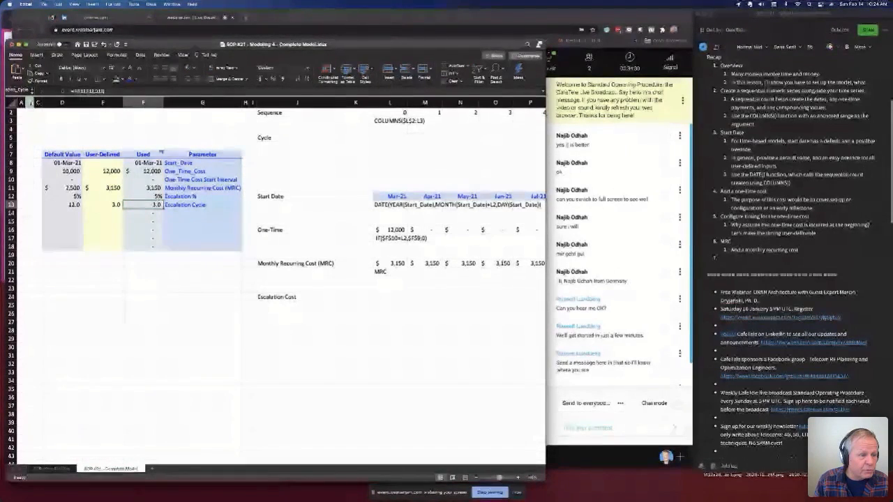
{"action": "left_click", "coordinate": [30, 102]}
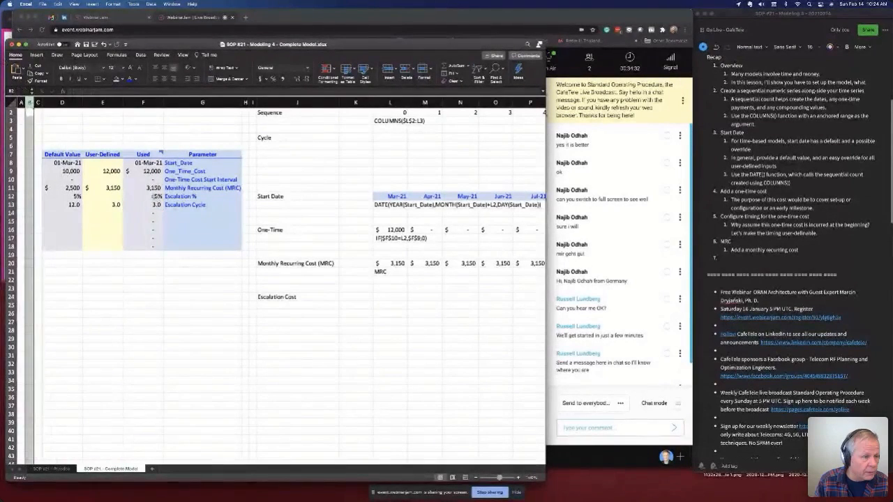
{"action": "left_click", "coordinate": [154, 196]}
{"action": "left_click", "coordinate": [18, 92]}
{"action": "type", "text": "Esc"}
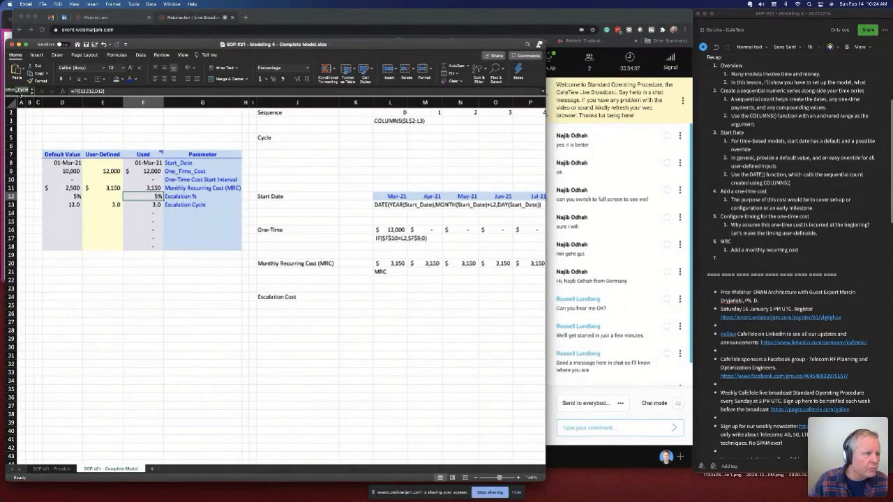
{"action": "type", "text": "alation_Pct"}
{"action": "key", "text": "Return"}
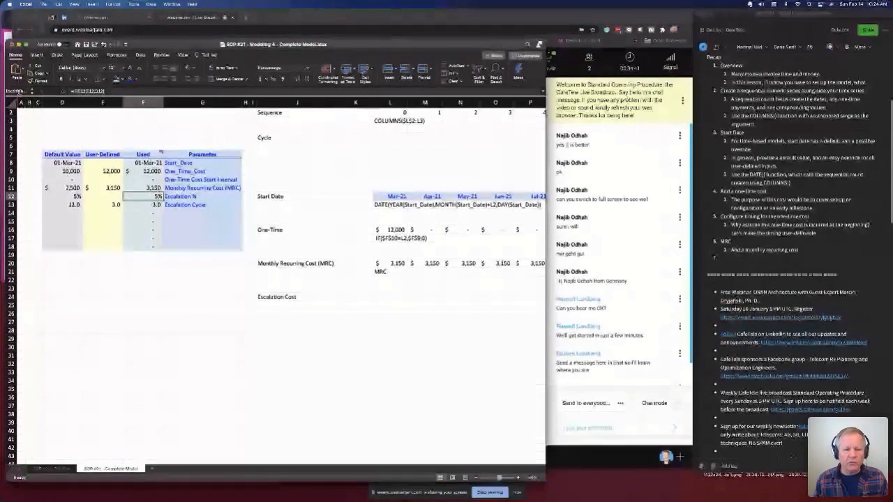
- Start the Escalation Cost formula in L24 with a reference to the named MRC parameter in F11
{"action": "left_click", "coordinate": [393, 197]}
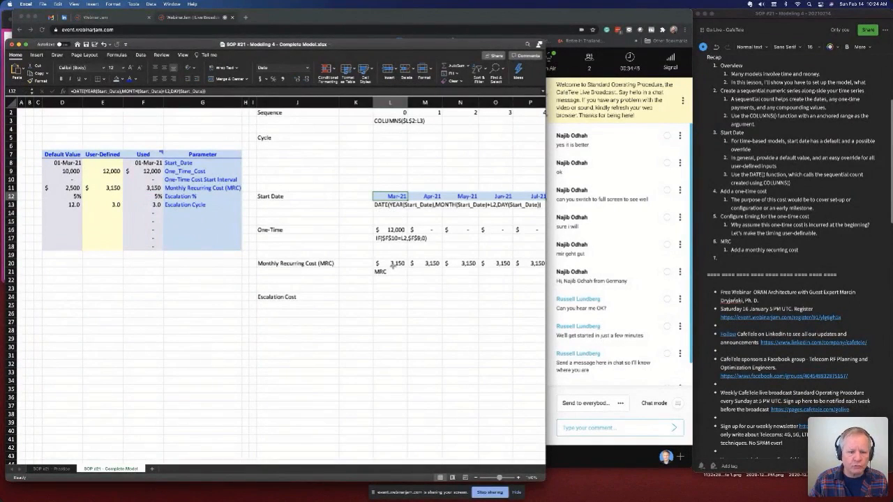
{"action": "left_click", "coordinate": [393, 272]}
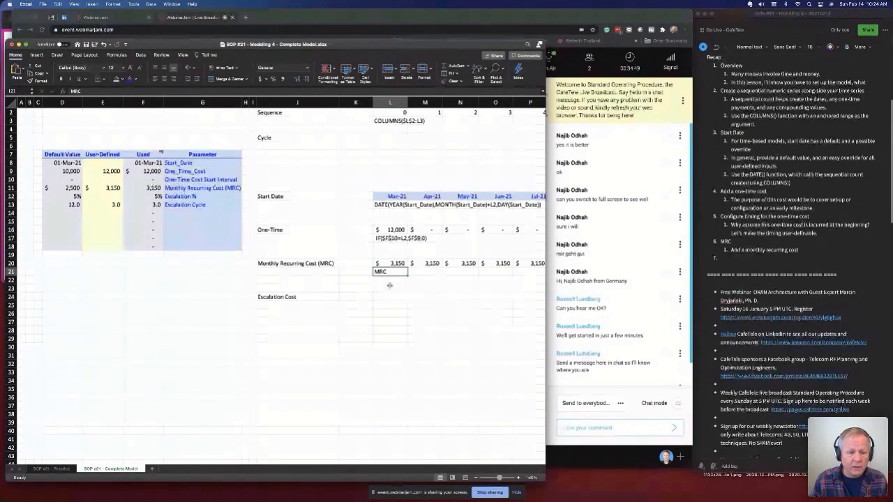
{"action": "left_click", "coordinate": [390, 297]}
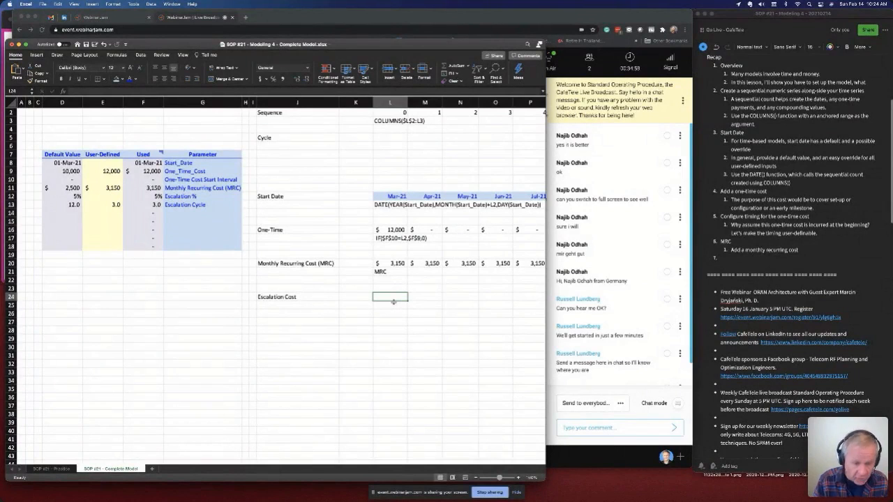
{"action": "type", "text": "="}
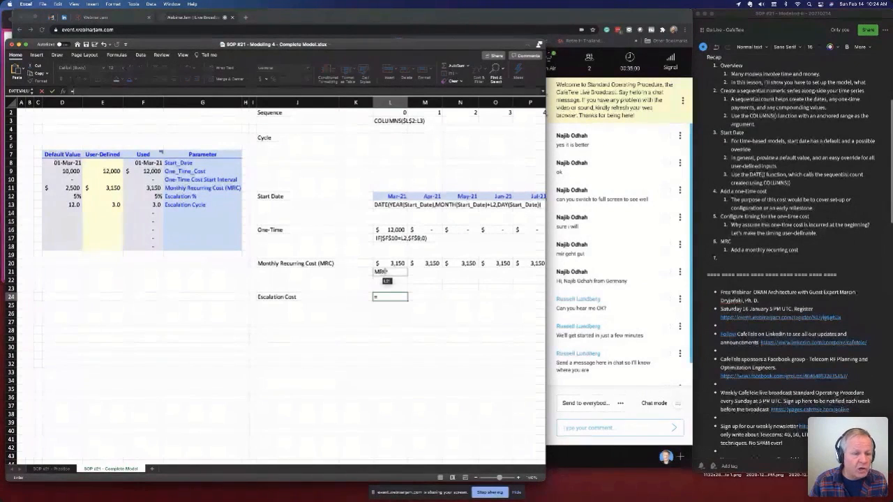
{"action": "left_click", "coordinate": [390, 263]}
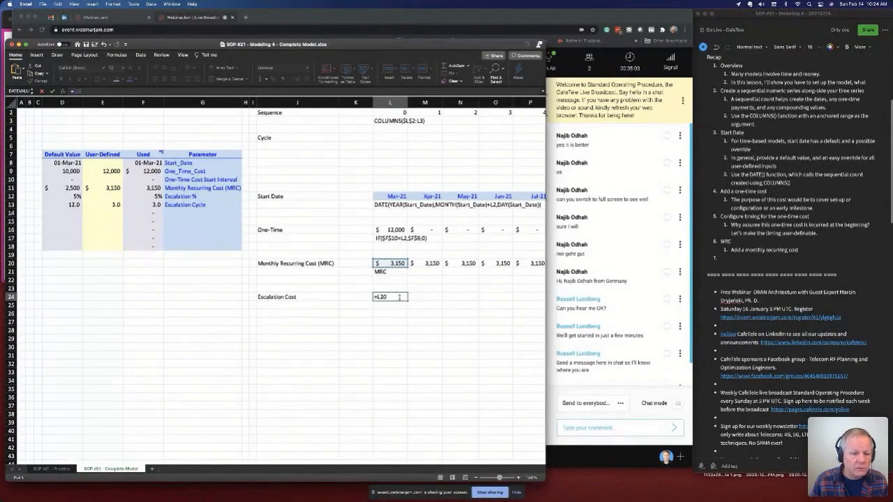
{"action": "key", "text": "BackSpace"}
{"action": "key", "text": "BackSpace"}
{"action": "key", "text": "BackSpace"}
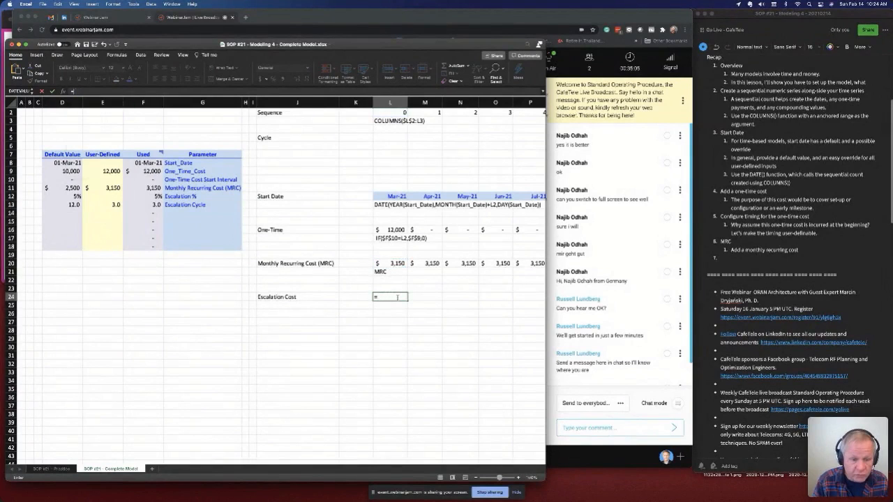
{"action": "left_click", "coordinate": [155, 187]}
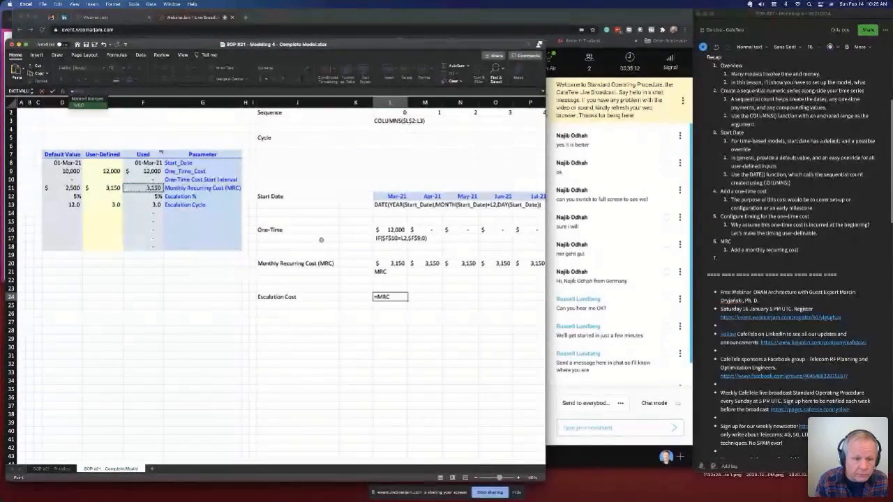
{"action": "type", "text": "*"}
{"action": "key", "text": "BackSpace"}
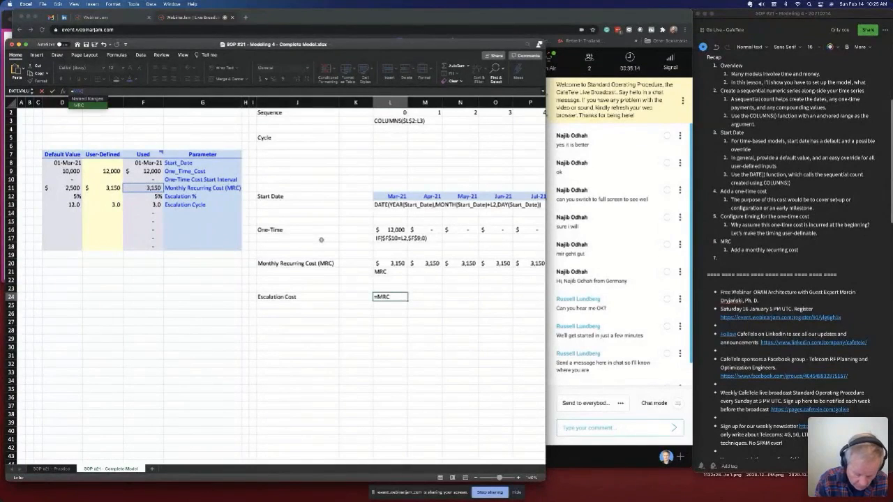
- Complete the L24 formula by multiplying MRC by POWER(1+Escalation_Pct,1)
{"action": "type", "text": "*power"}
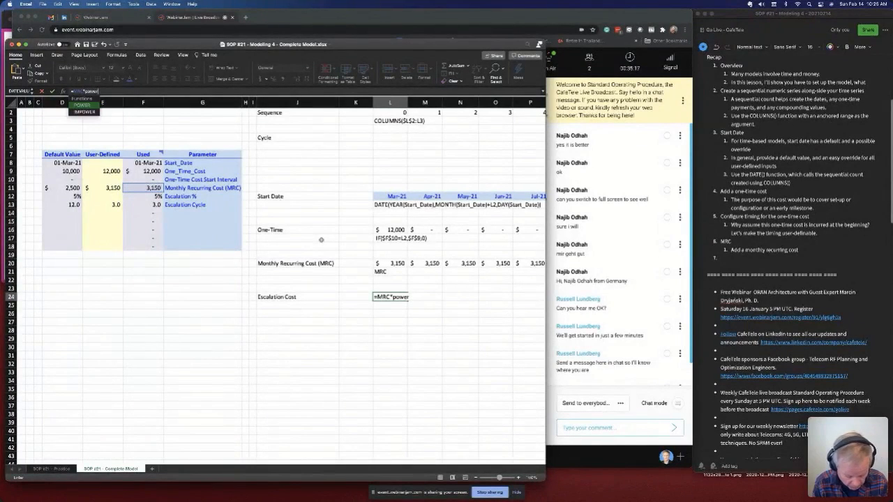
{"action": "type", "text": "("}
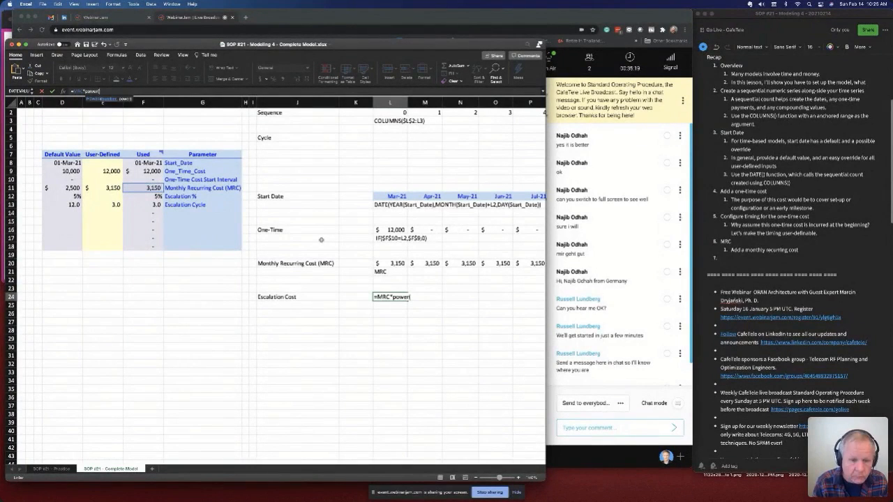
{"action": "type", "text": "1+"}
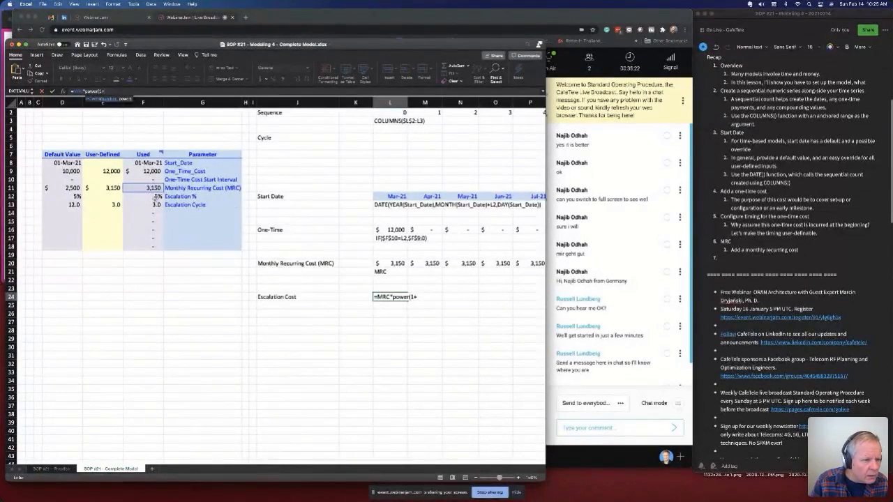
{"action": "left_click", "coordinate": [157, 196]}
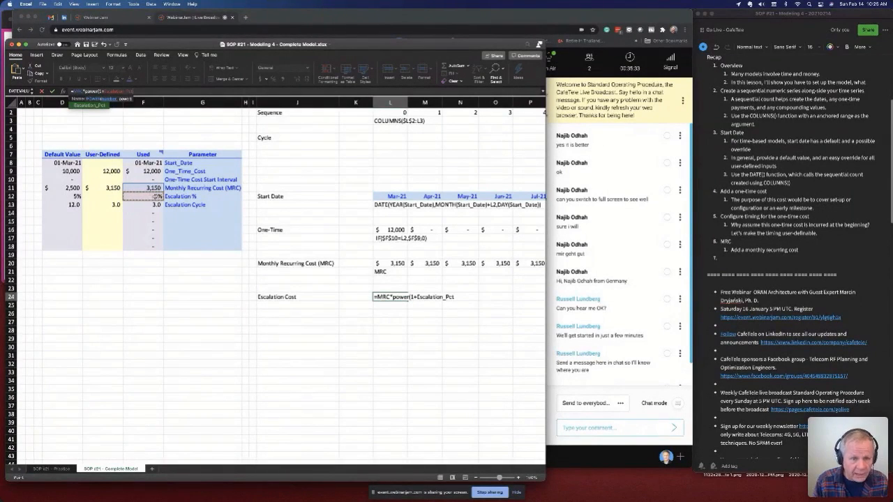
{"action": "type", "text": ","}
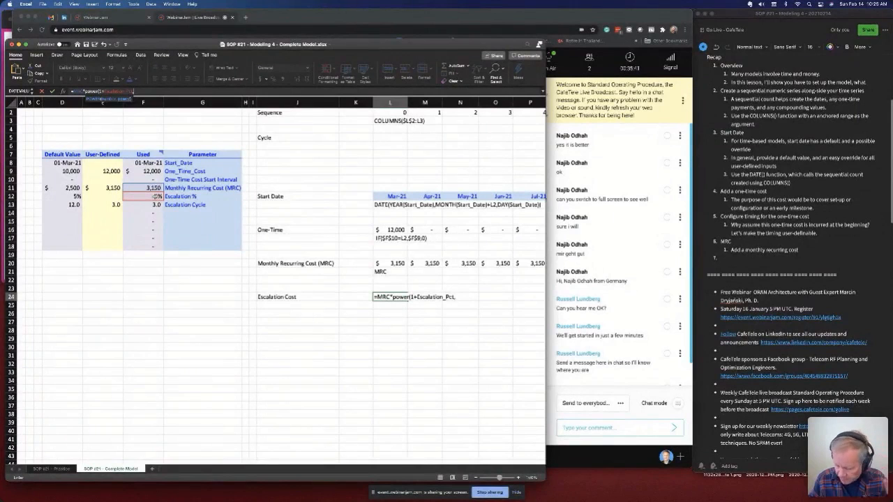
{"action": "type", "text": "1"}
{"action": "key", "text": "Return"}
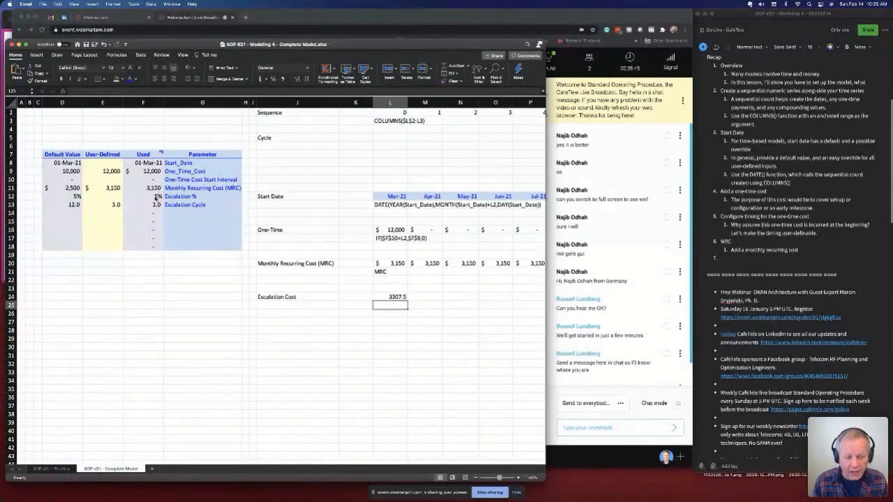
- Change the Cycle row label in J5 to Escalation Cycle
{"action": "left_click", "coordinate": [156, 198]}
{"action": "scroll", "coordinate": [289, 134], "scroll_direction": "up", "scroll_amount": 1}
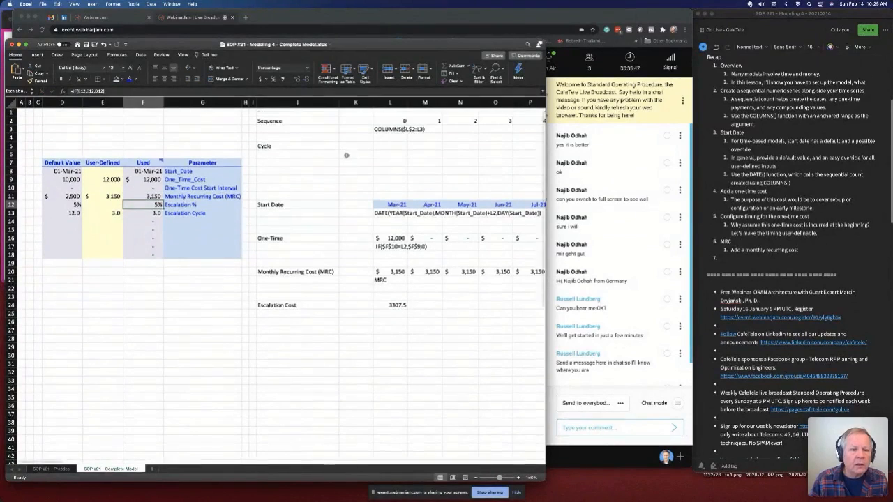
{"action": "left_click", "coordinate": [286, 144]}
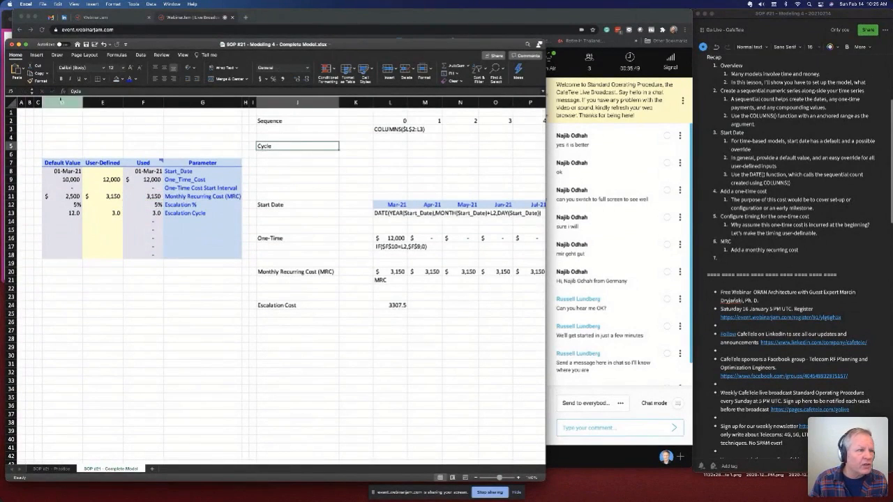
{"action": "left_click", "coordinate": [71, 91]}
{"action": "type", "text": "EWscalation"}
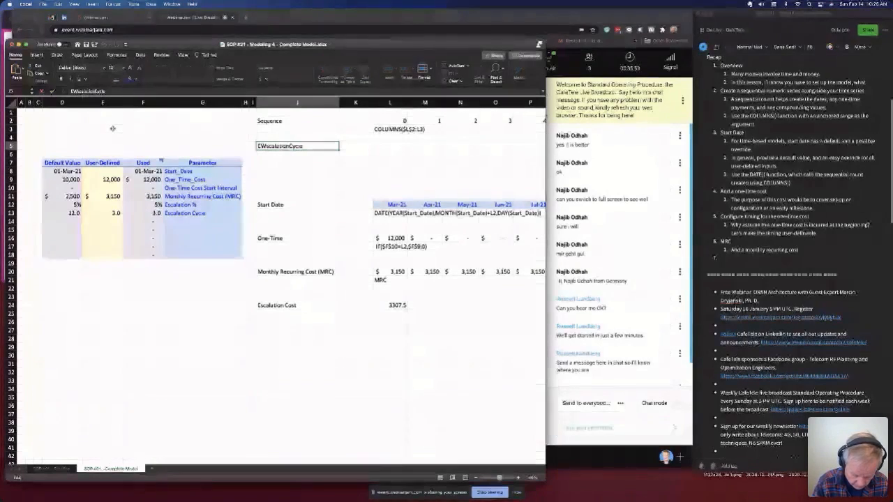
{"action": "key", "text": "Return"}
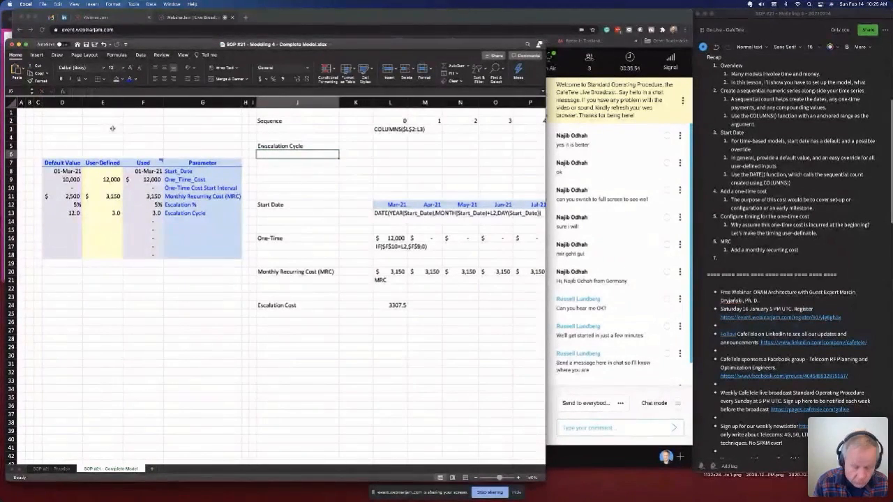
{"action": "left_click", "coordinate": [269, 149]}
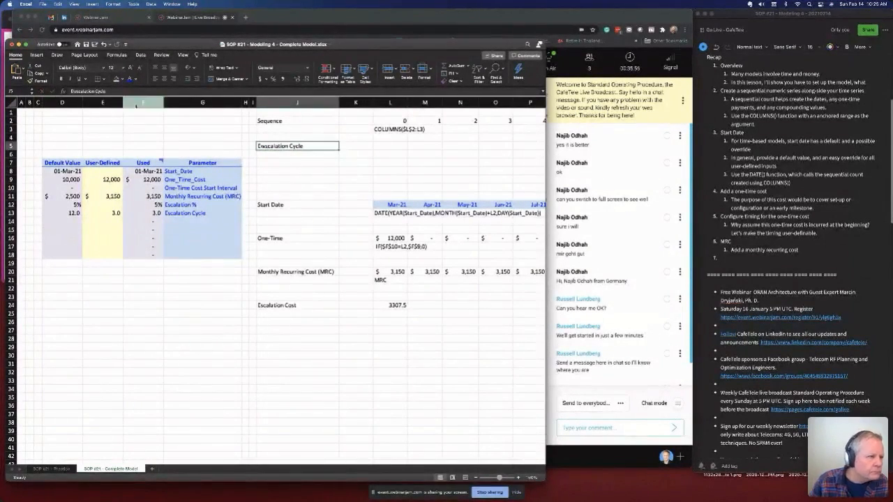
{"action": "left_click", "coordinate": [76, 90]}
{"action": "key", "text": "BackSpace"}
{"action": "key", "text": "Return"}
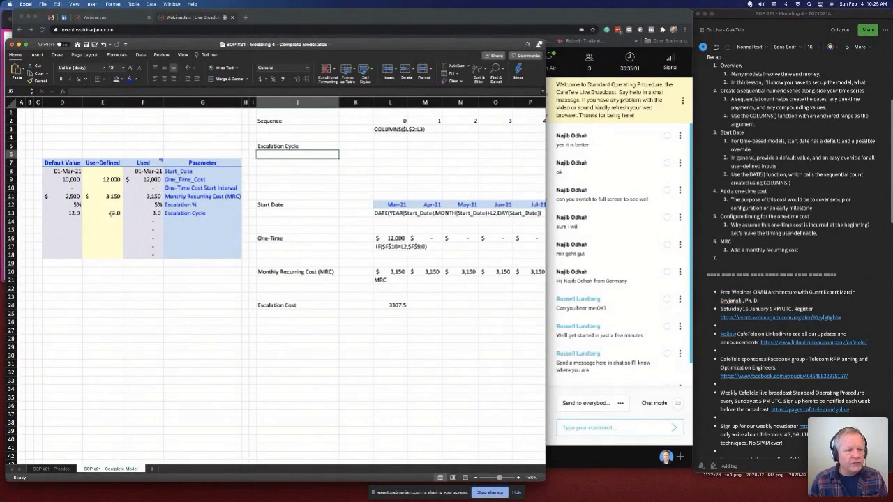
- Format the Escalation Cycle values in D13:F13 to show no decimal places
{"action": "left_click", "coordinate": [111, 214]}
{"action": "left_click_drag", "start_coordinate": [73, 214], "coordinate": [148, 213]}
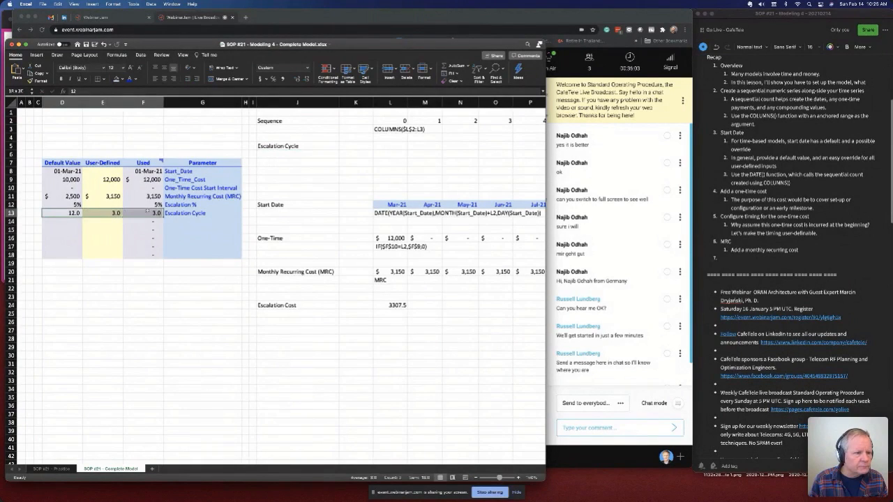
{"action": "left_click", "coordinate": [307, 79]}
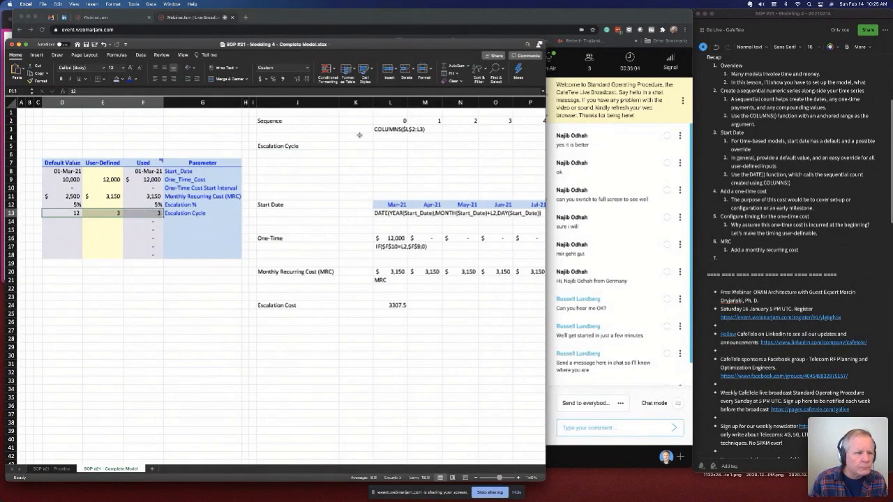
- Start a QUOTIENT formula in Escalation Cycle cell L5 with the sequence cell L2 as the numerator
{"action": "left_click", "coordinate": [403, 148]}
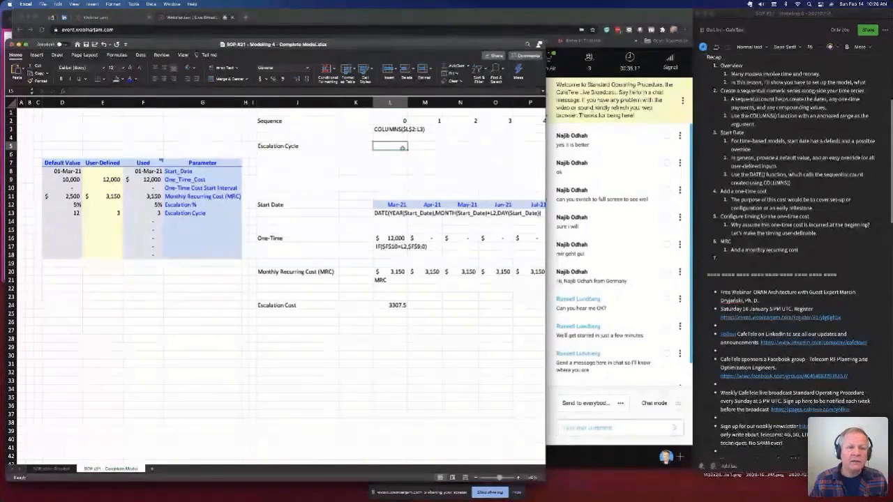
{"action": "scroll", "coordinate": [411, 144], "scroll_direction": "down", "scroll_amount": 2}
{"action": "scroll", "coordinate": [411, 150], "scroll_direction": "up", "scroll_amount": 2}
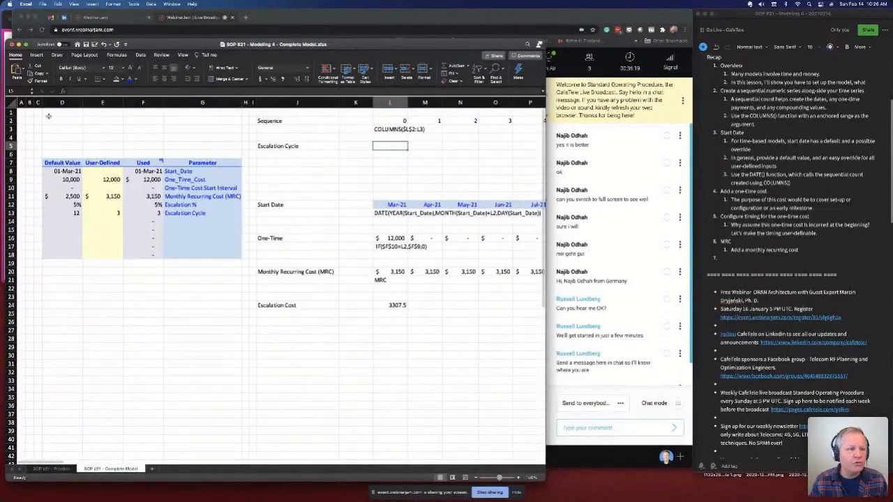
{"action": "left_click", "coordinate": [12, 120]}
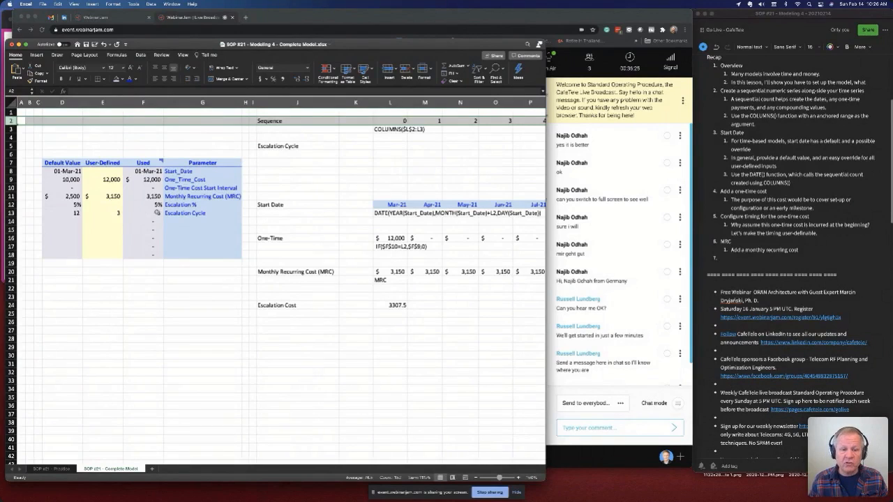
{"action": "left_click", "coordinate": [384, 147]}
{"action": "type", "text": "=quotient"}
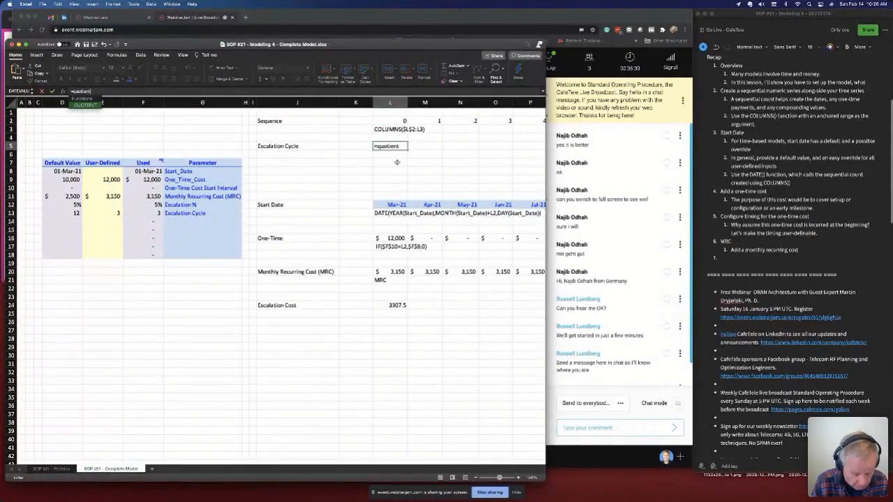
{"action": "type", "text": "("}
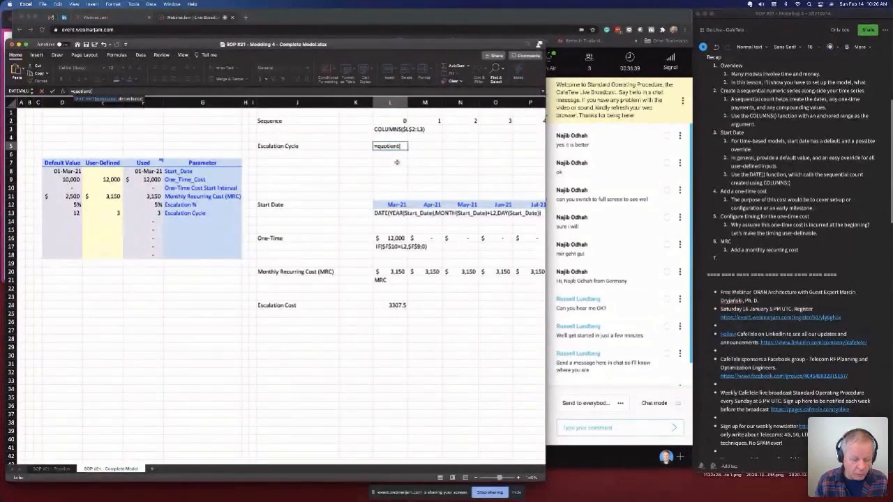
{"action": "left_click", "coordinate": [398, 121]}
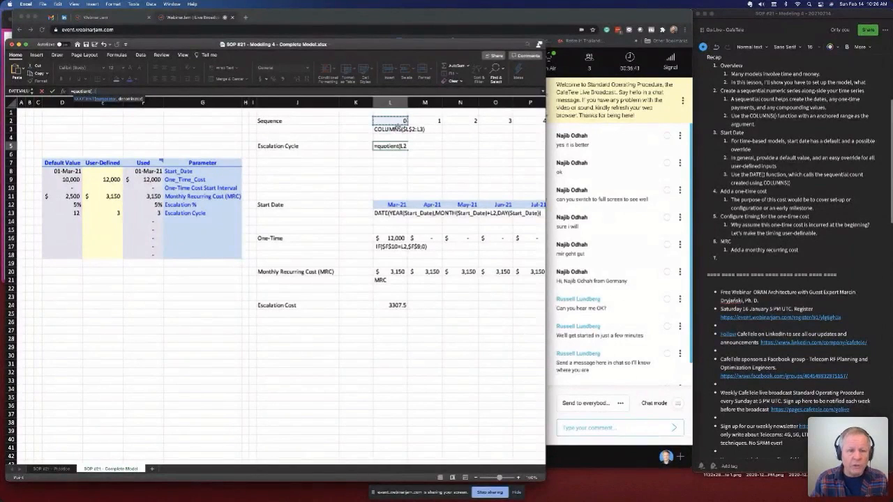
- Complete the L5 formula with the named parameter Escalation_Cycle as the denominator
{"action": "type", "text": ","}
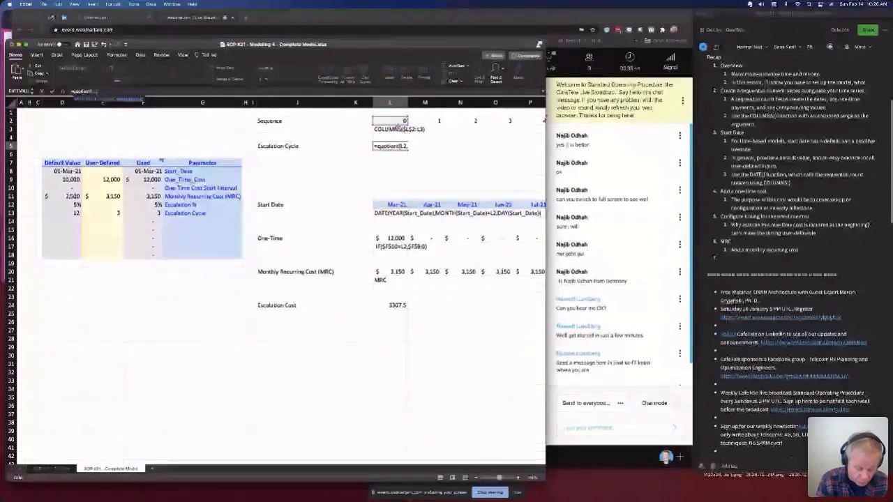
{"action": "key", "text": "F3"}
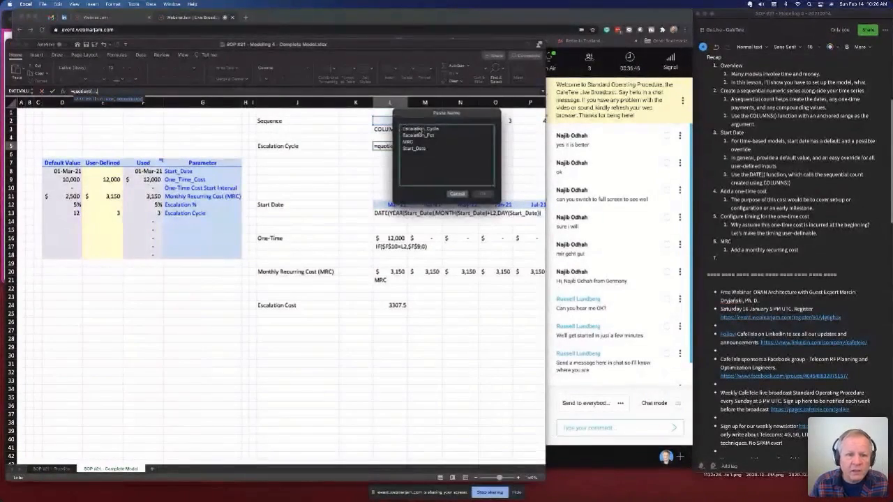
{"action": "left_click", "coordinate": [420, 129]}
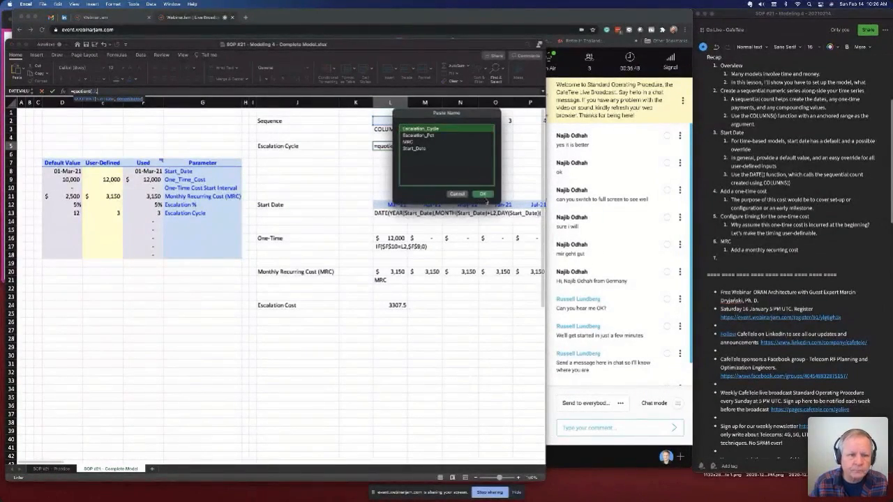
{"action": "left_click", "coordinate": [482, 193]}
{"action": "key", "text": "Return"}
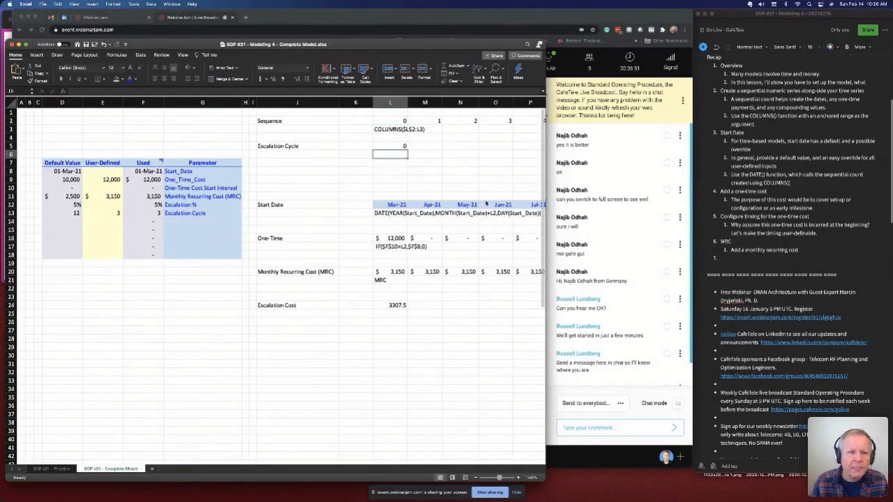
- Copy the L5 formula down to L6 and strip its equals sign so it displays as a text note
{"action": "left_click", "coordinate": [404, 147]}
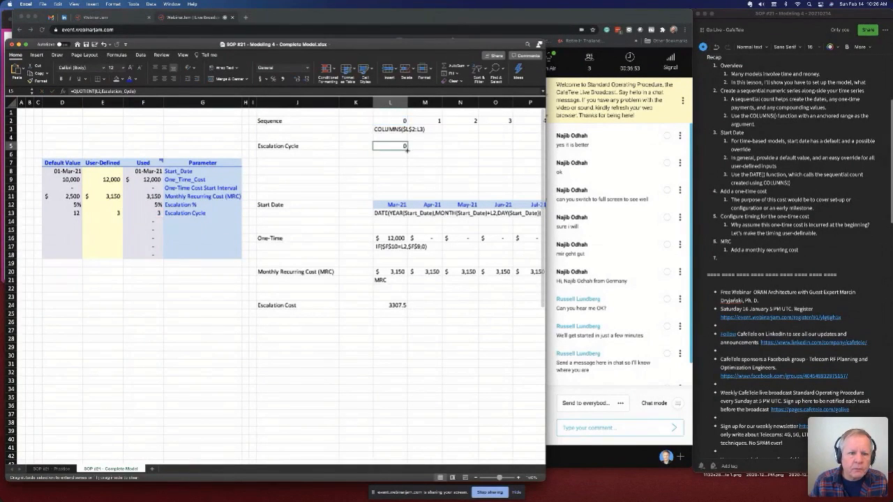
{"action": "left_click_drag", "start_coordinate": [406, 150], "coordinate": [406, 156]}
{"action": "left_click", "coordinate": [394, 155]}
{"action": "left_click", "coordinate": [78, 91]}
{"action": "key", "text": "BackSpace"}
{"action": "key", "text": "Return"}
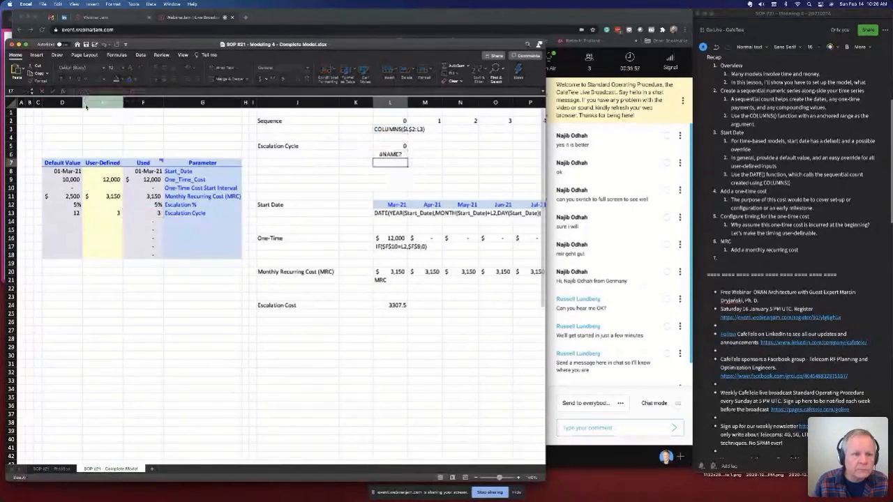
{"action": "left_click", "coordinate": [391, 154]}
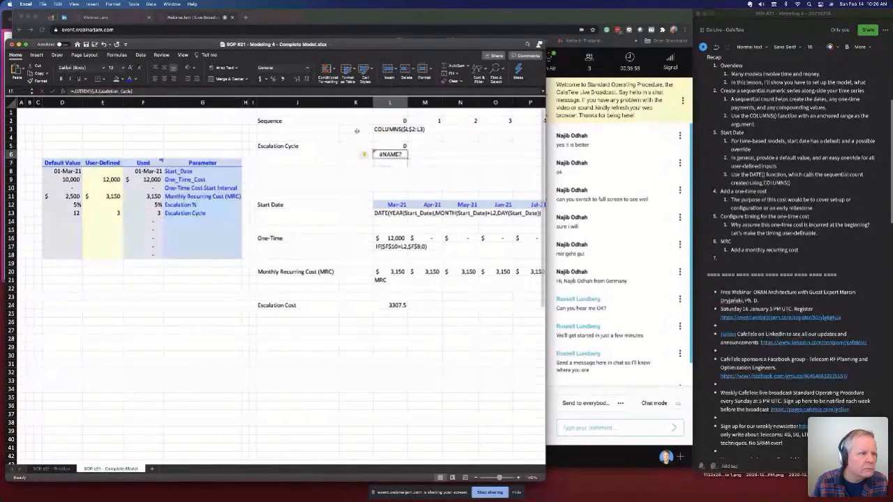
{"action": "left_click", "coordinate": [73, 90]}
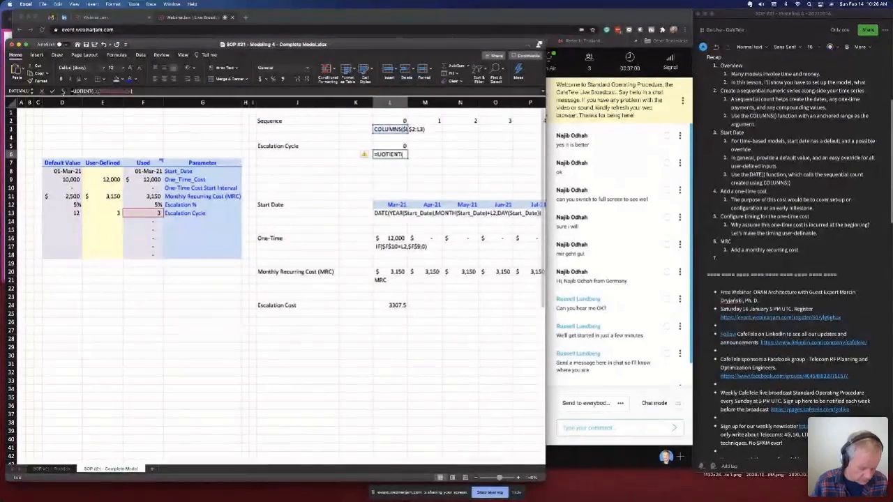
{"action": "key", "text": "BackSpace"}
{"action": "key", "text": "Return"}
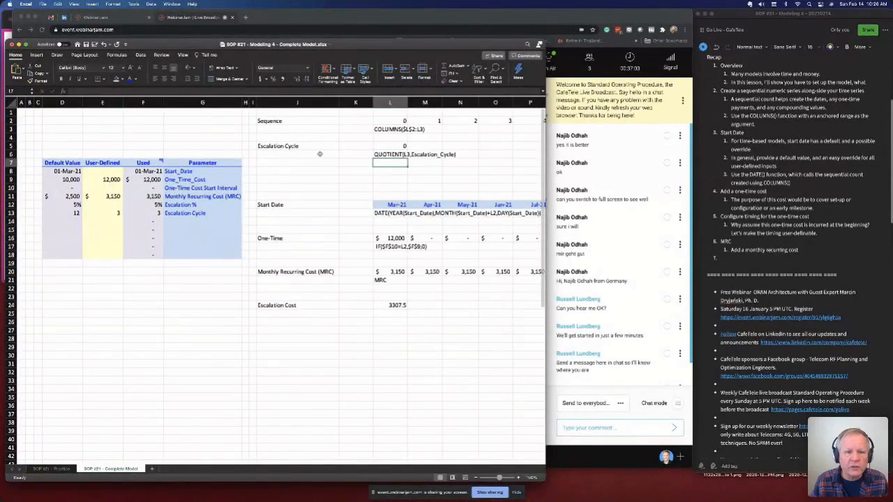
- Correct the cell reference in the L6 note so it reads QUOTIENT(L2,Escalation_Cycle)
{"action": "left_click", "coordinate": [388, 154]}
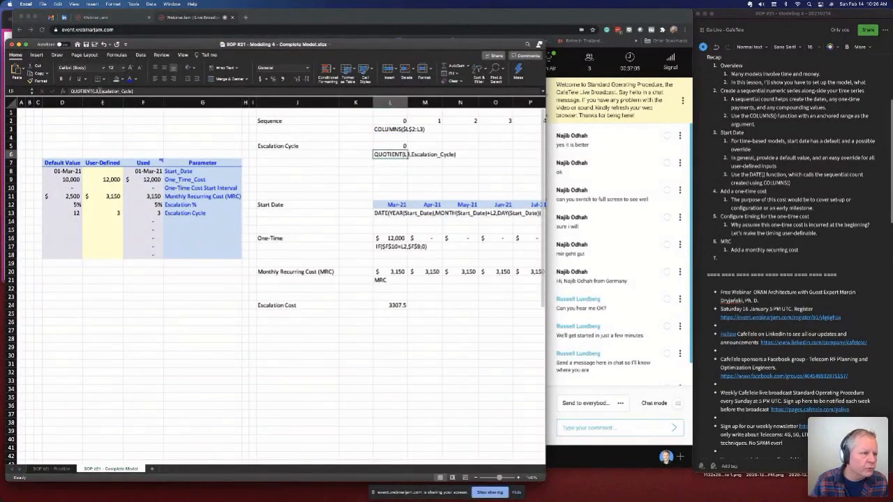
{"action": "left_click", "coordinate": [98, 91]}
{"action": "key", "text": "BackSpace"}
{"action": "type", "text": "2"}
{"action": "key", "text": "Return"}
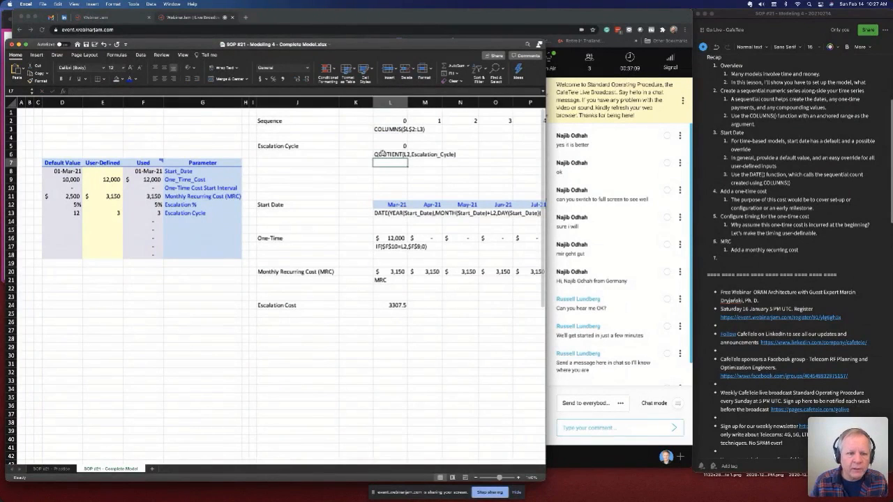
- Fill the Escalation Cycle formula from L5 across to P5
{"action": "left_click", "coordinate": [392, 146]}
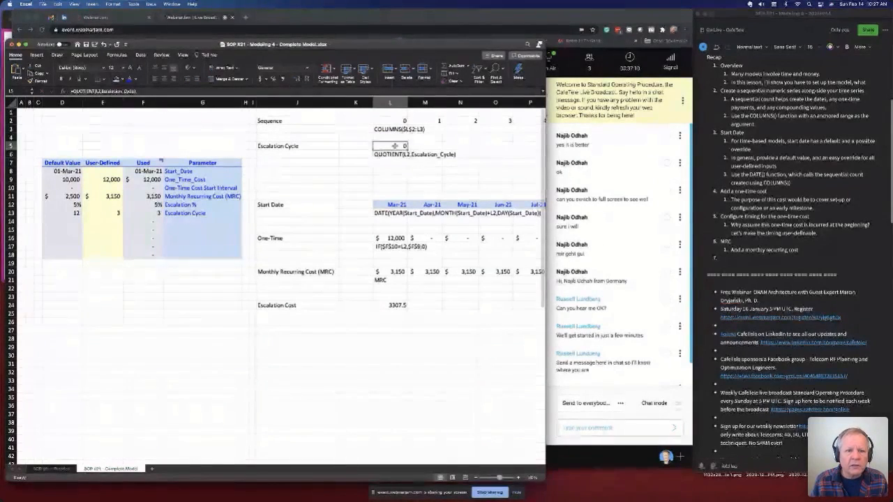
{"action": "left_click_drag", "start_coordinate": [407, 150], "coordinate": [536, 148]}
{"action": "key", "text": "Right"}
{"action": "key", "text": "Right"}
{"action": "key", "text": "Right"}
{"action": "key", "text": "Right"}
{"action": "key", "text": "Right"}
{"action": "key", "text": "Right"}
{"action": "key", "text": "Right"}
{"action": "key", "text": "Right"}
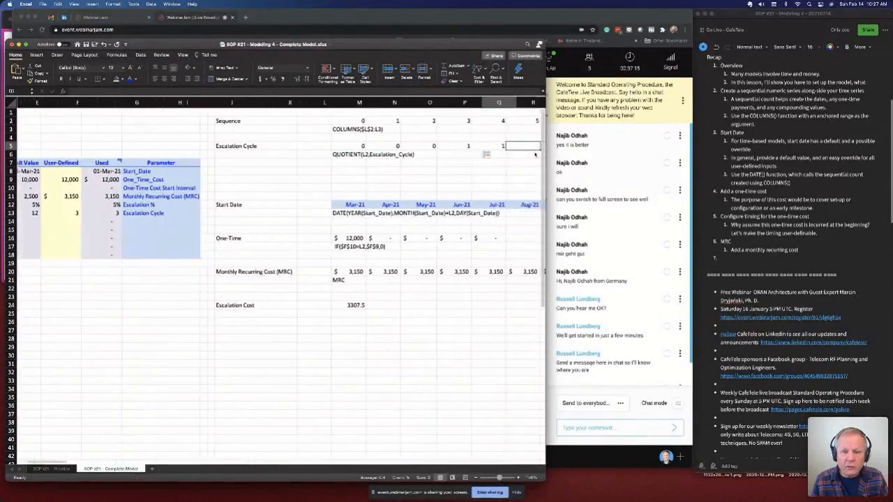
- Extend the Escalation Cycle formula along row 5 to the end of the timeline in column FE
{"action": "scroll", "coordinate": [342, 150], "scroll_direction": "down", "scroll_amount": 2}
{"action": "scroll", "coordinate": [342, 149], "scroll_direction": "left", "scroll_amount": 1}
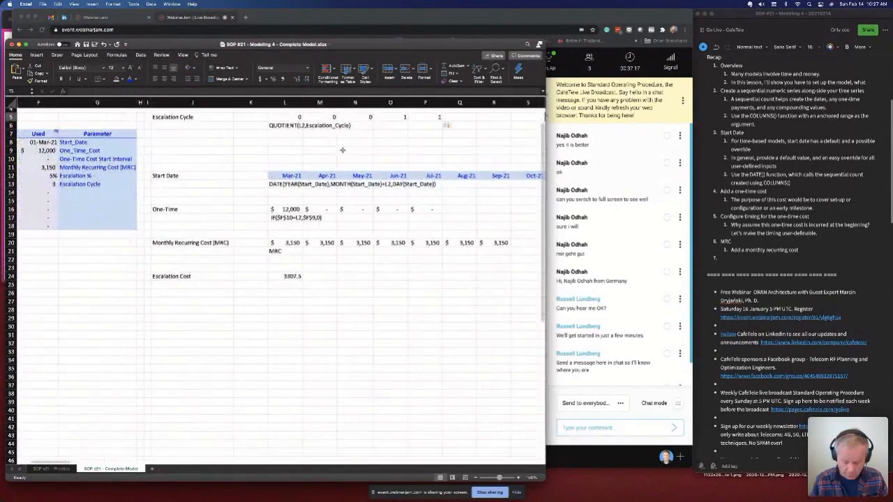
{"action": "scroll", "coordinate": [342, 149], "scroll_direction": "right", "scroll_amount": 5}
{"action": "scroll", "coordinate": [342, 150], "scroll_direction": "up", "scroll_amount": 4}
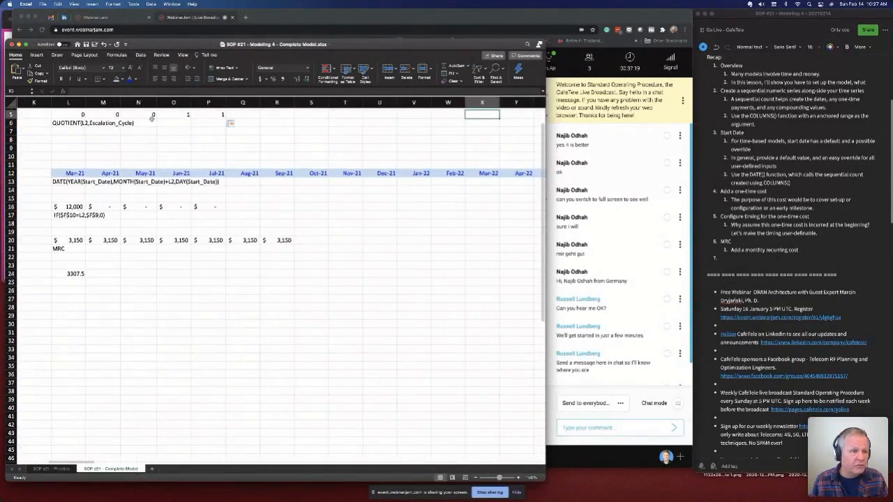
{"action": "left_click", "coordinate": [63, 146]}
{"action": "key", "text": "ctrl+shift+Right"}
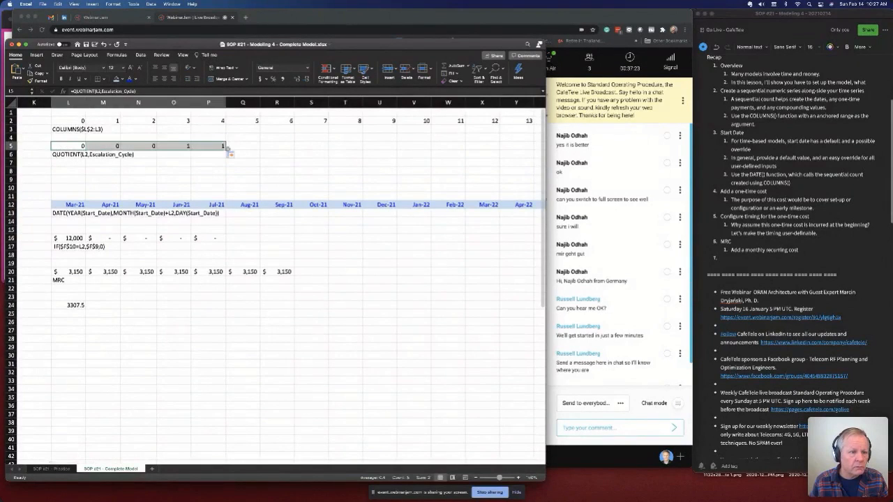
{"action": "left_click_drag", "start_coordinate": [225, 146], "coordinate": [439, 149]}
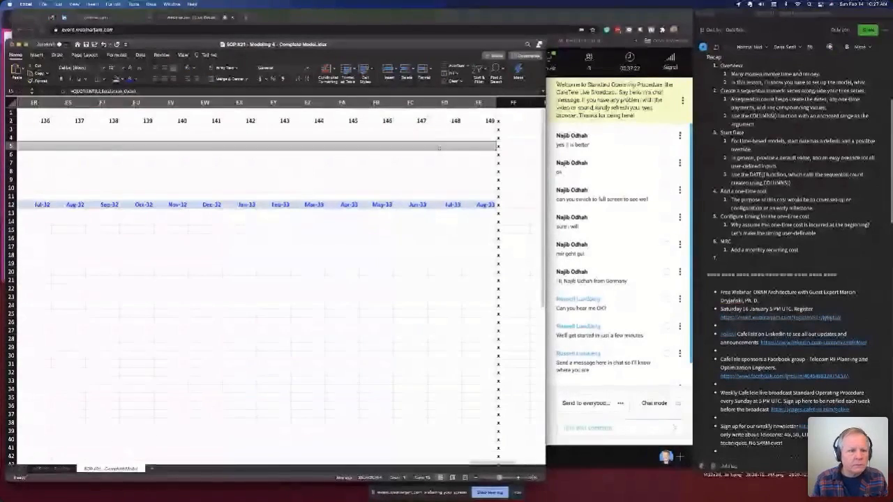
{"action": "key", "text": "Left"}
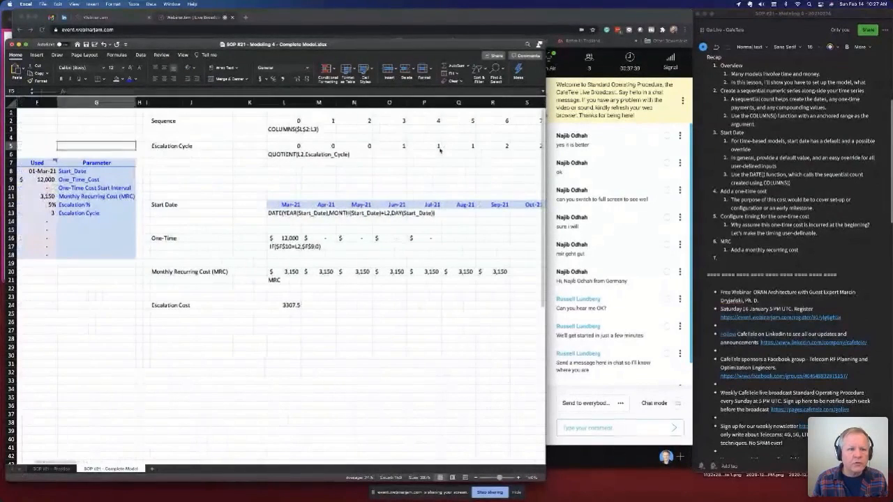
{"action": "key", "text": "Right"}
{"action": "key", "text": "Right"}
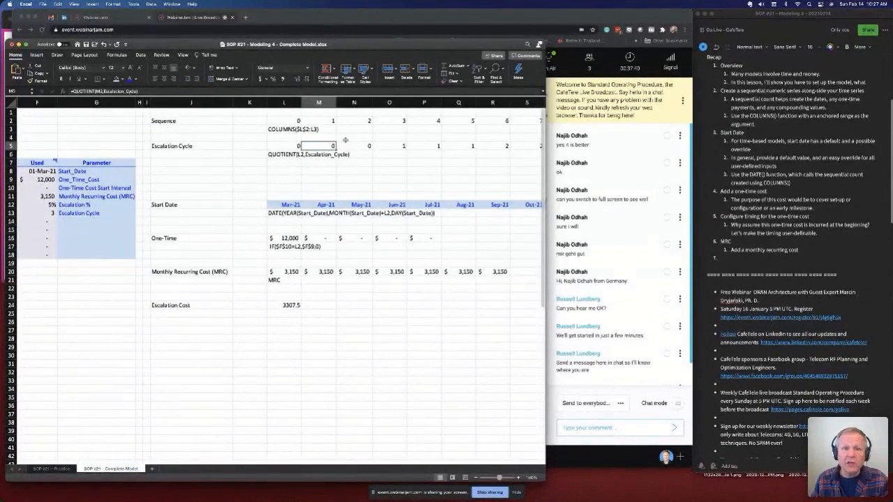
- Replace the exponent in the L24 Escalation Cost formula with the row-anchored Escalation Cycle reference L$5
{"action": "scroll", "coordinate": [345, 140], "scroll_direction": "left", "scroll_amount": 2}
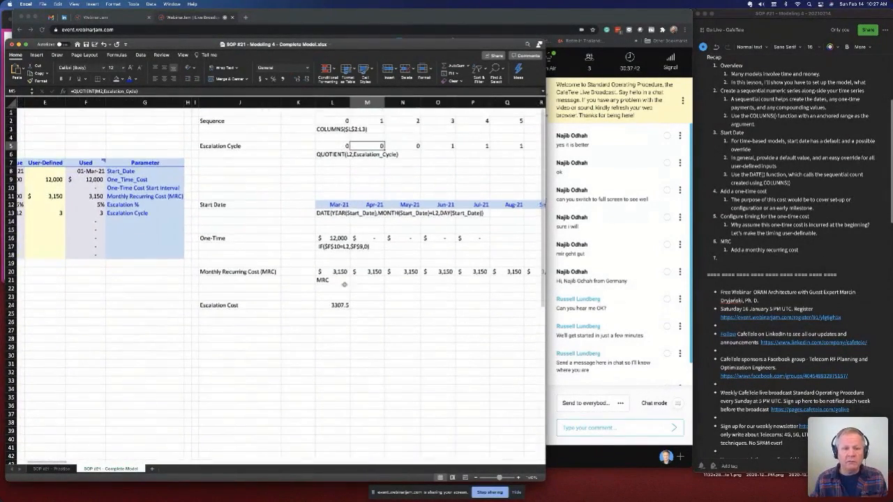
{"action": "left_click", "coordinate": [332, 304]}
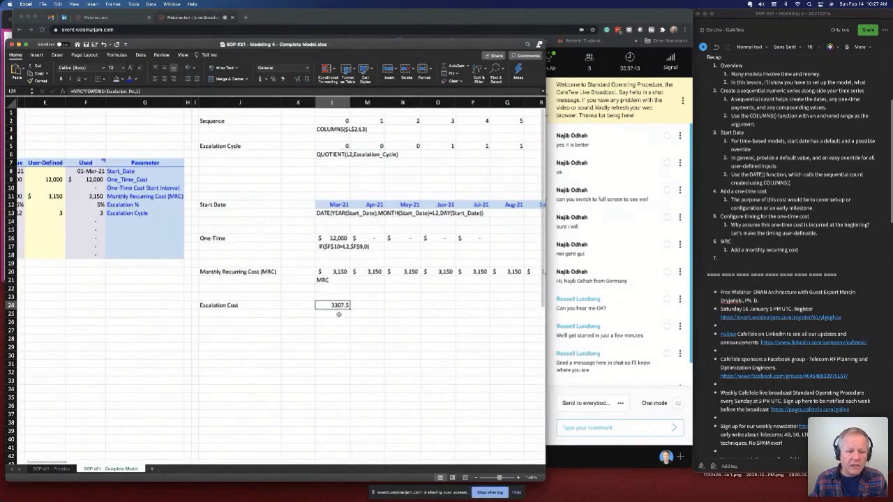
{"action": "left_click", "coordinate": [138, 92]}
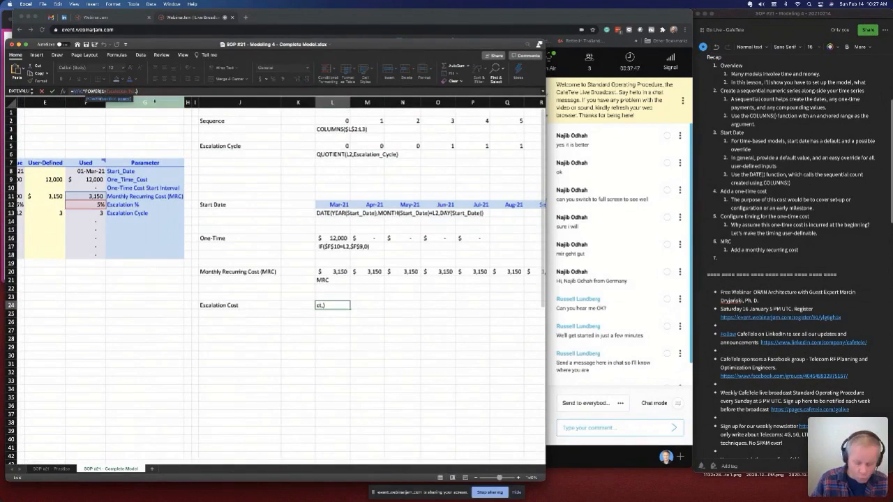
{"action": "left_click", "coordinate": [331, 145]}
{"action": "scroll", "coordinate": [331, 146], "scroll_direction": "left", "scroll_amount": 1}
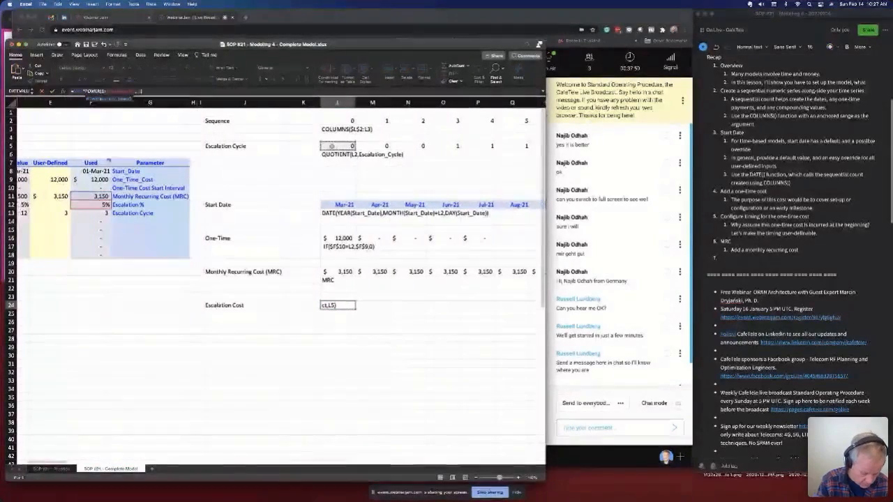
{"action": "key", "text": "F4"}
{"action": "key", "text": "F4"}
{"action": "key", "text": "Return"}
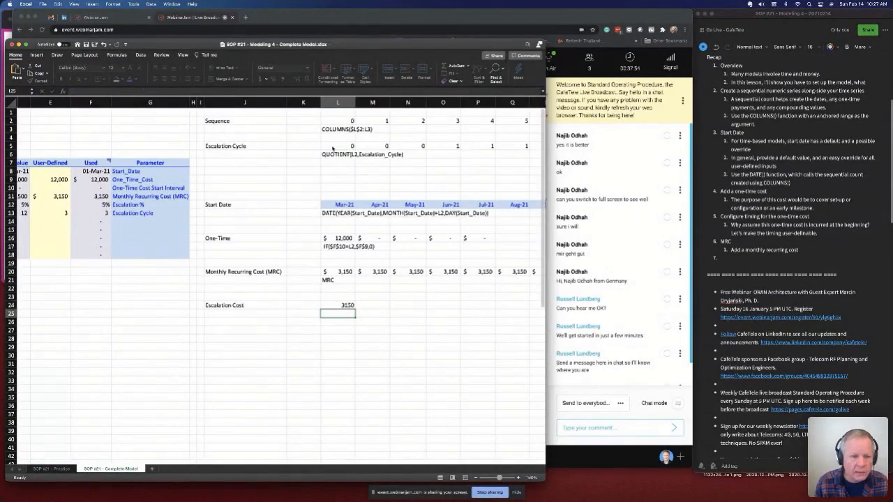
- Format the Escalation Cost in L24 as dollar currency with no decimal places
{"action": "key", "text": "Up"}
{"action": "scroll", "coordinate": [355, 249], "scroll_direction": "down", "scroll_amount": 2}
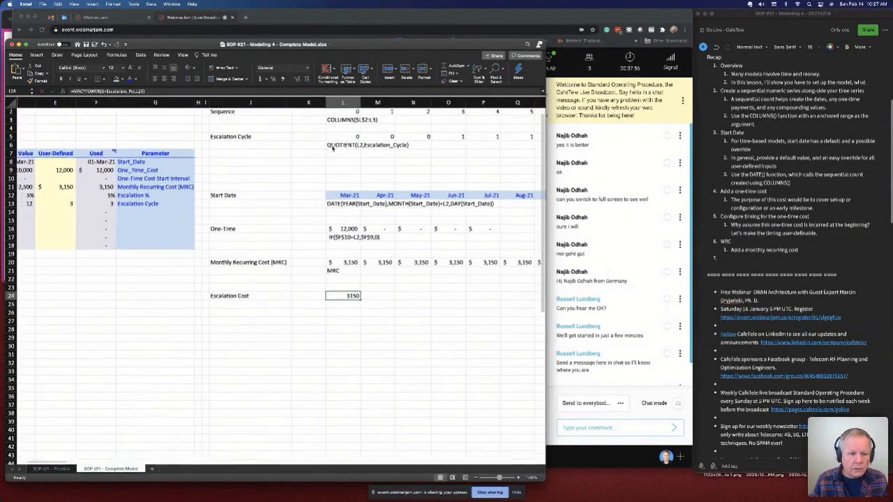
{"action": "left_click", "coordinate": [262, 79]}
{"action": "left_click", "coordinate": [307, 80]}
{"action": "left_click", "coordinate": [307, 79]}
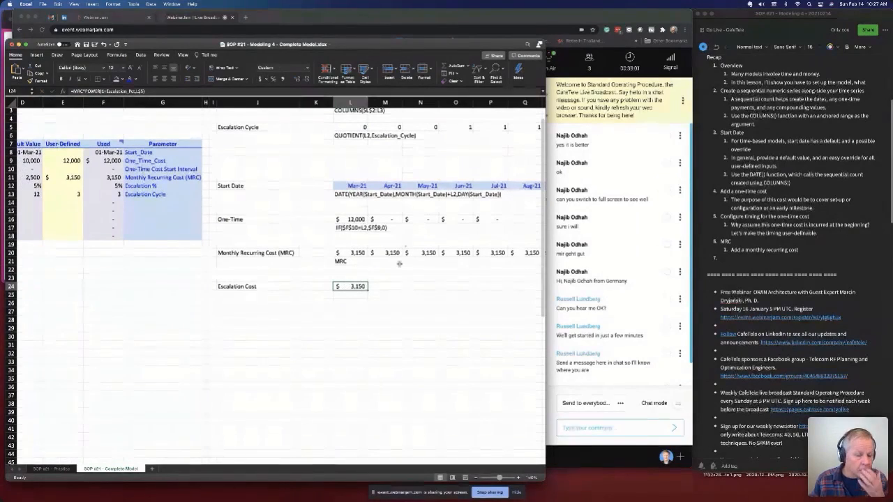
- Copy the Escalation Cost formula from L24 into L25 and turn it into a text note without the equals sign
{"action": "left_click_drag", "start_coordinate": [368, 290], "coordinate": [368, 296]}
{"action": "left_click", "coordinate": [349, 294]}
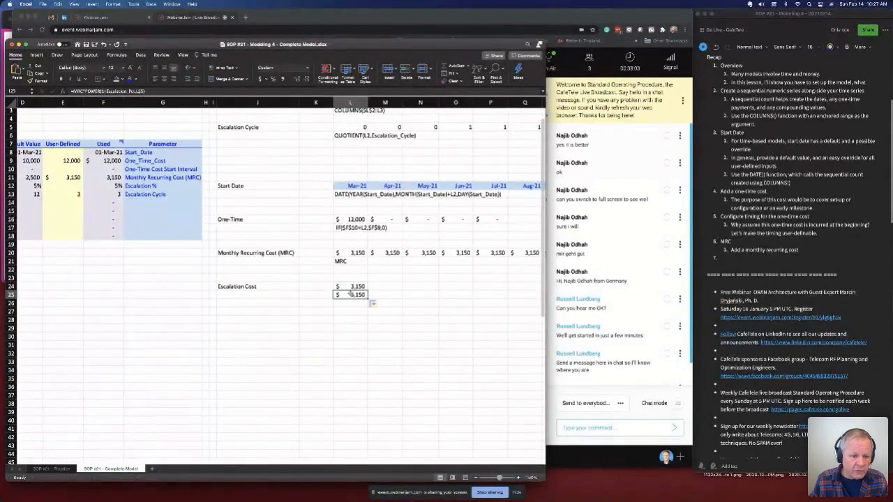
{"action": "left_click", "coordinate": [72, 90]}
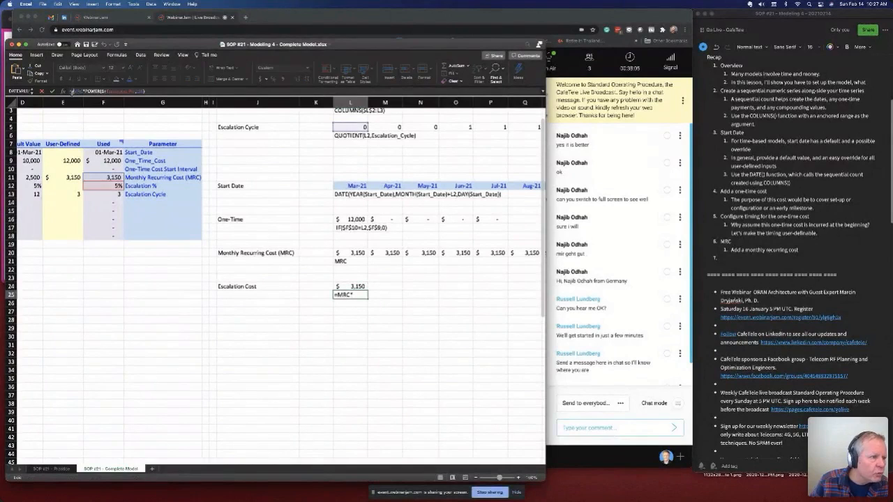
{"action": "key", "text": "BackSpace"}
{"action": "key", "text": "Return"}
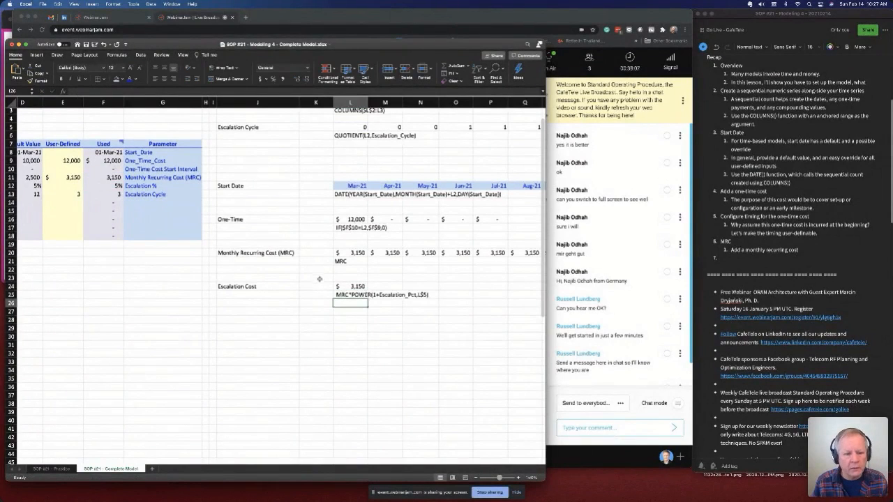
{"action": "left_click", "coordinate": [358, 297]}
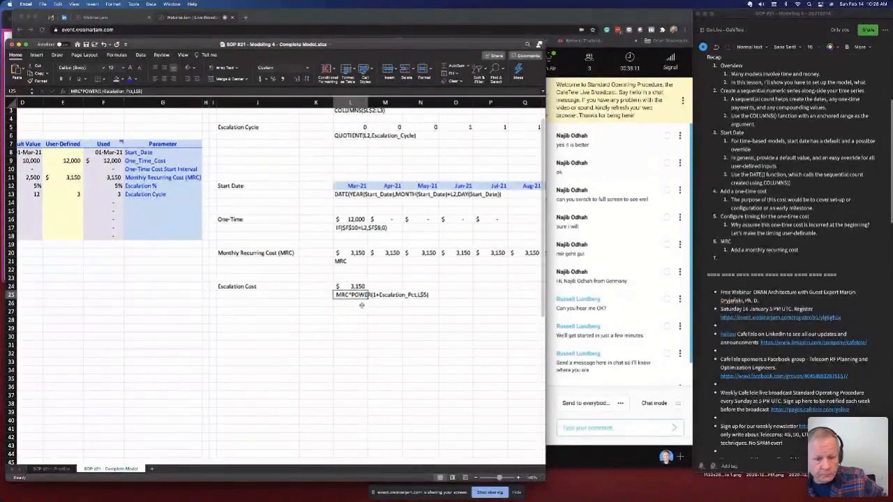
- Review the Escalation Cost formula in L24 against the Escalation Cycle override and the Monthly Recurring Cost formula in L20
{"action": "left_click", "coordinate": [357, 287]}
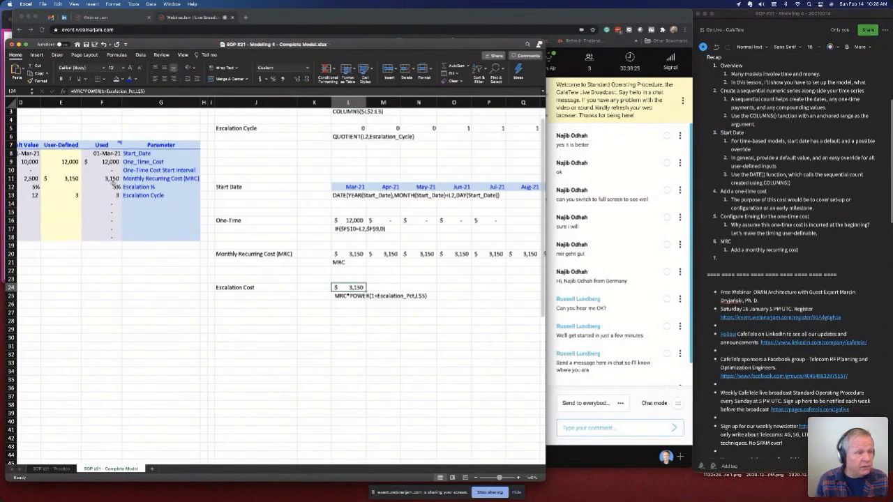
{"action": "left_click", "coordinate": [68, 196]}
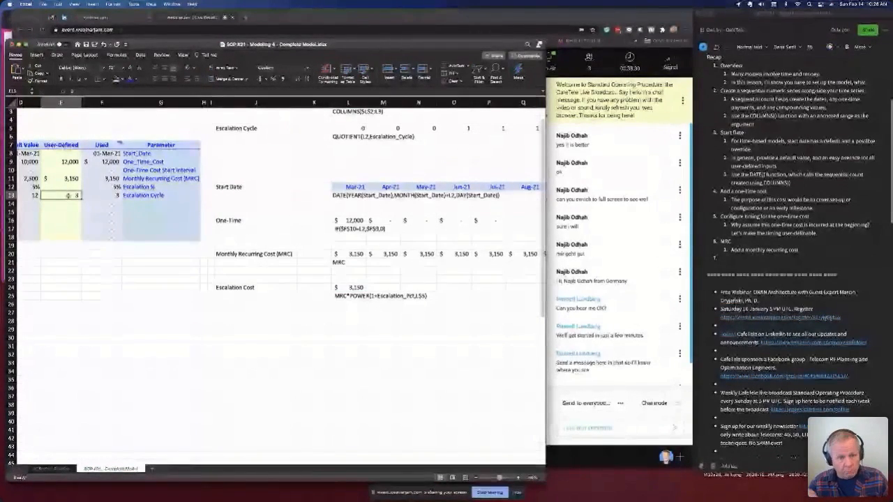
{"action": "scroll", "coordinate": [68, 196], "scroll_direction": "down", "scroll_amount": 1}
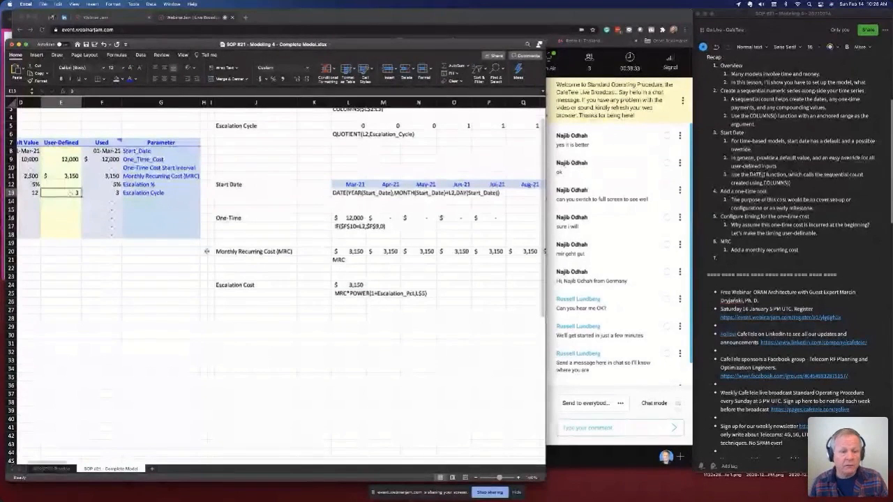
{"action": "left_click", "coordinate": [352, 285]}
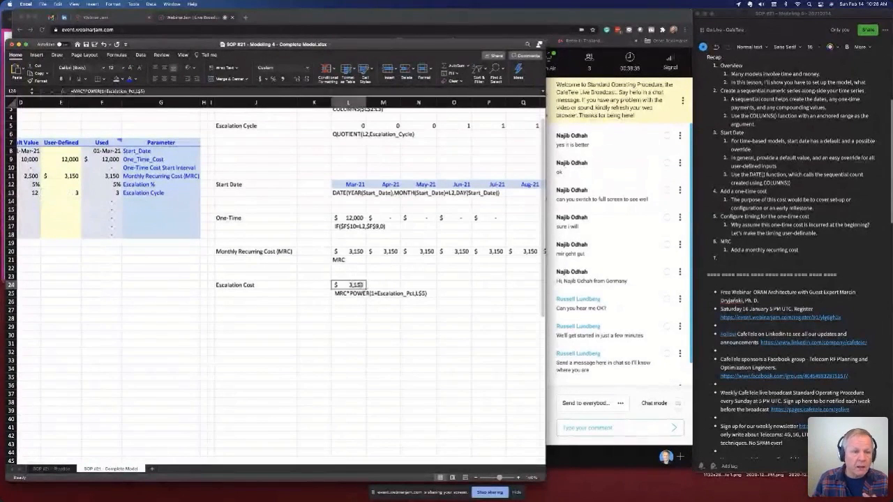
{"action": "key", "text": "Up"}
{"action": "key", "text": "Up"}
{"action": "key", "text": "Up"}
{"action": "key", "text": "Up"}
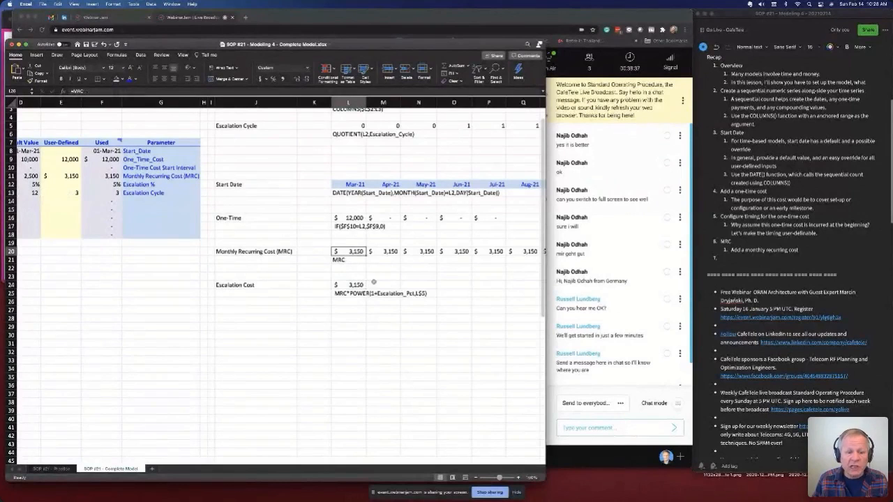
- Subtract 1 from the POWER term in the L24 Escalation Cost formula so it covers only the increase above the MRC
{"action": "left_click", "coordinate": [354, 285]}
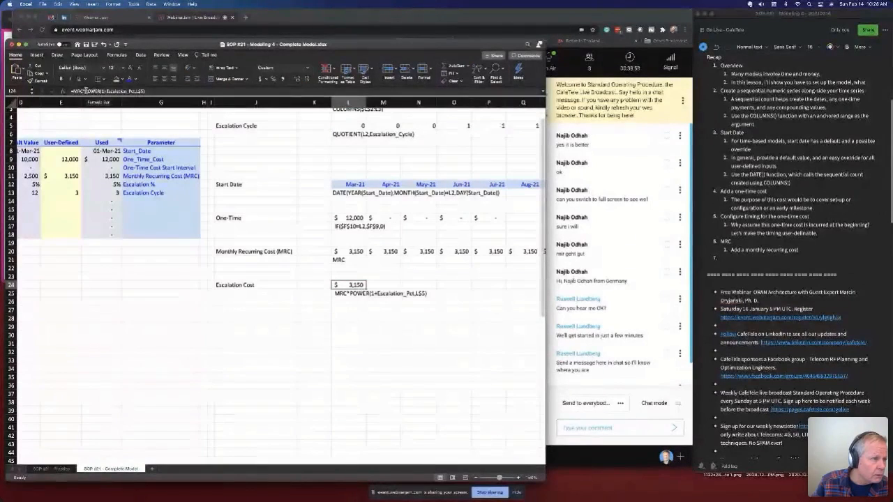
{"action": "left_click", "coordinate": [84, 91]}
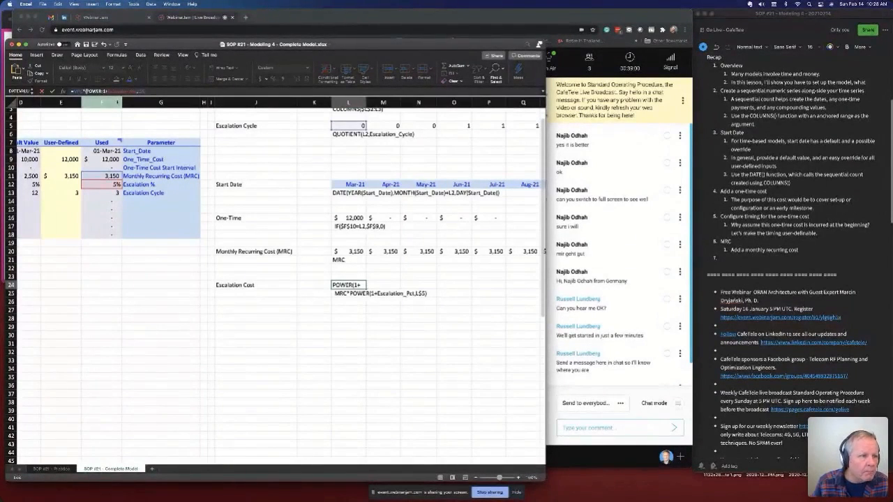
{"action": "left_click", "coordinate": [158, 92]}
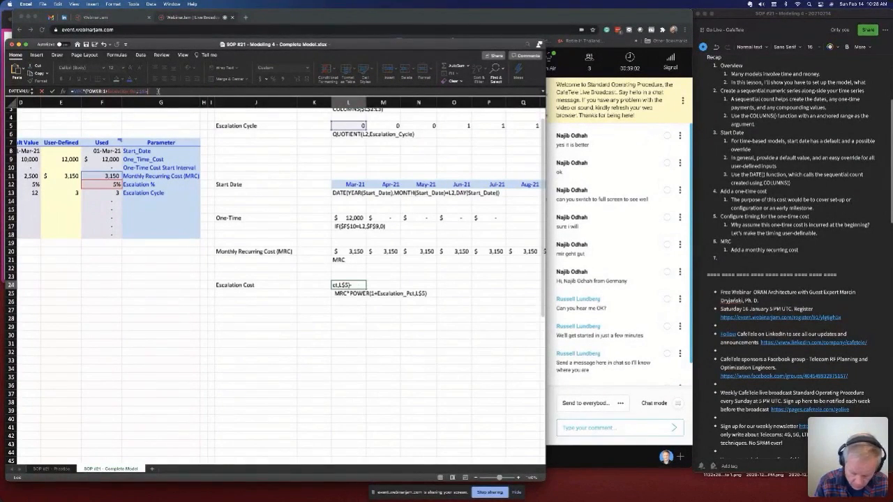
{"action": "key", "text": "Return"}
- Replace the formula note in L25 with the text MRC*(POWER(1+Escalation_Pct,L$5)-1), based on a copy of L24
{"action": "left_click", "coordinate": [357, 286]}
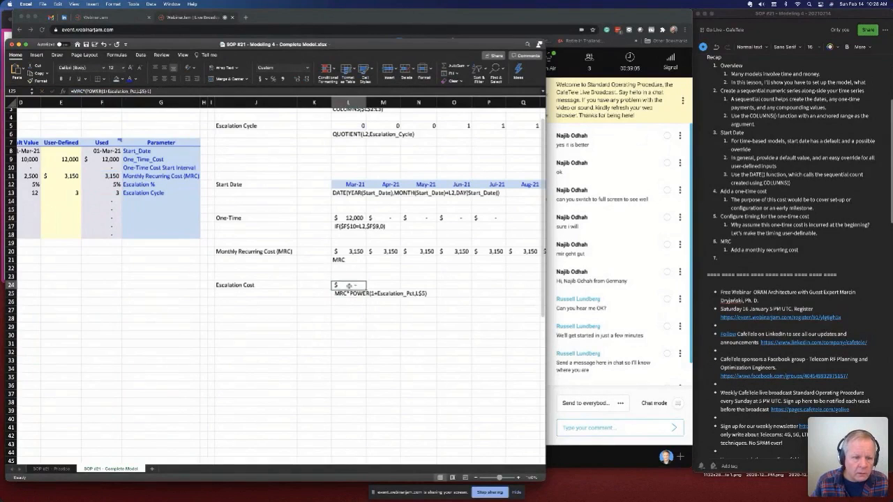
{"action": "left_click_drag", "start_coordinate": [365, 289], "coordinate": [366, 298]}
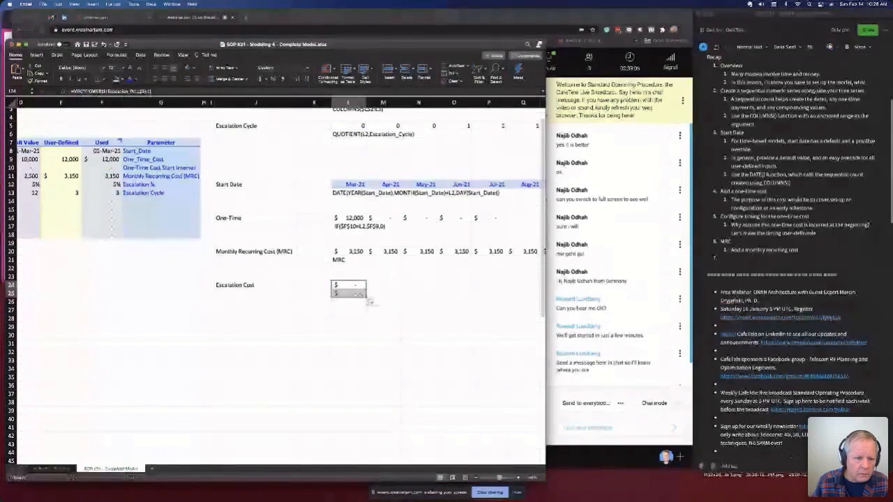
{"action": "left_click_drag", "start_coordinate": [255, 284], "coordinate": [256, 276]}
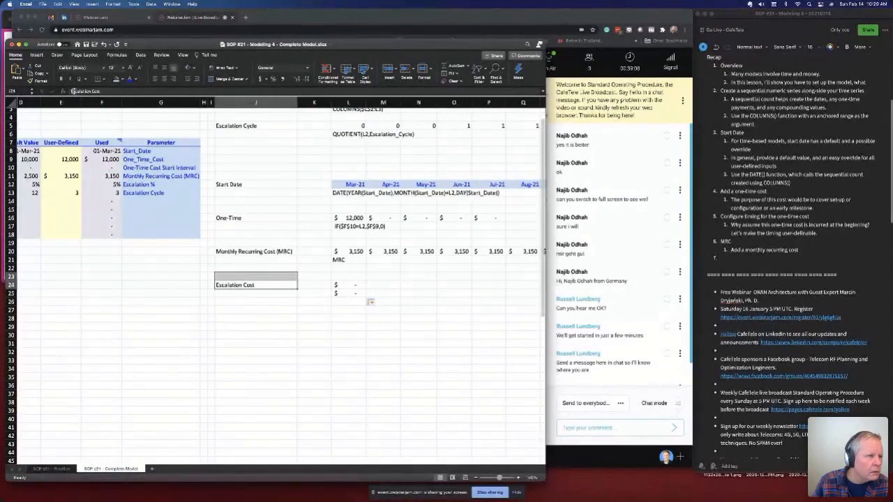
{"action": "left_click", "coordinate": [349, 293]}
{"action": "left_click", "coordinate": [73, 91]}
{"action": "key", "text": "Return"}
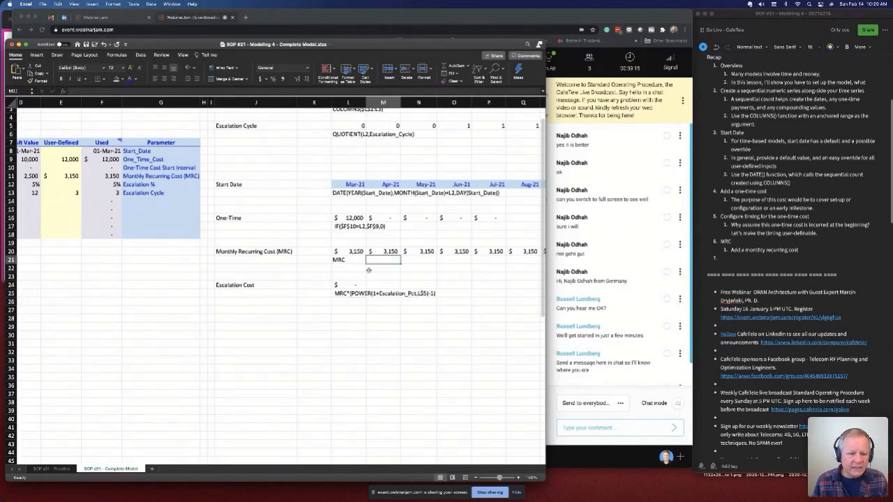
- Fill the Escalation Cost formula from L24 across to Q24
{"action": "left_click", "coordinate": [349, 286]}
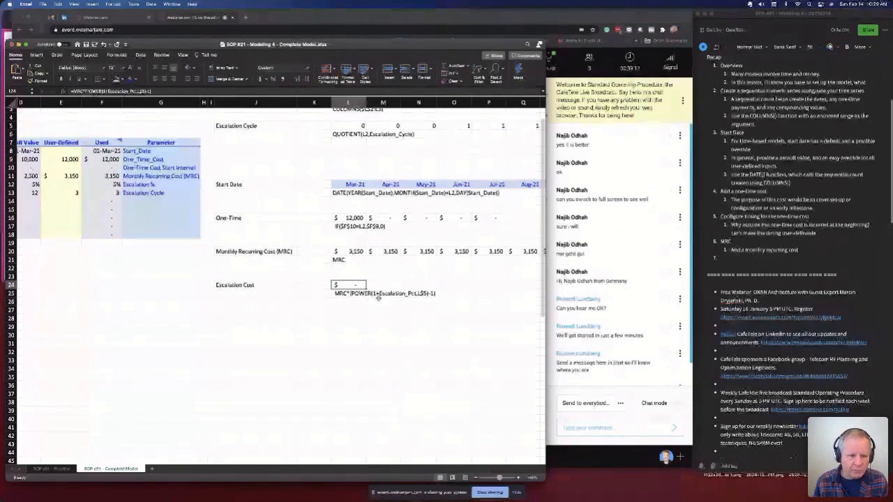
{"action": "left_click", "coordinate": [519, 287]}
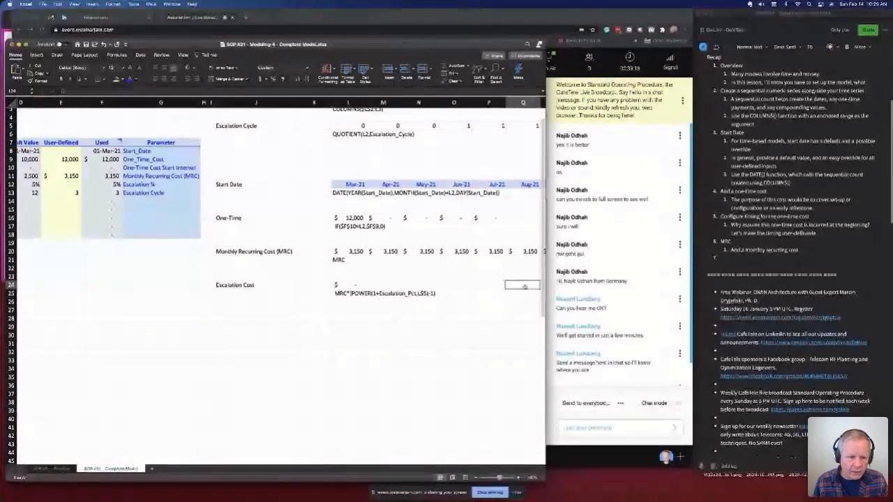
{"action": "left_click_drag", "start_coordinate": [349, 286], "coordinate": [519, 286]}
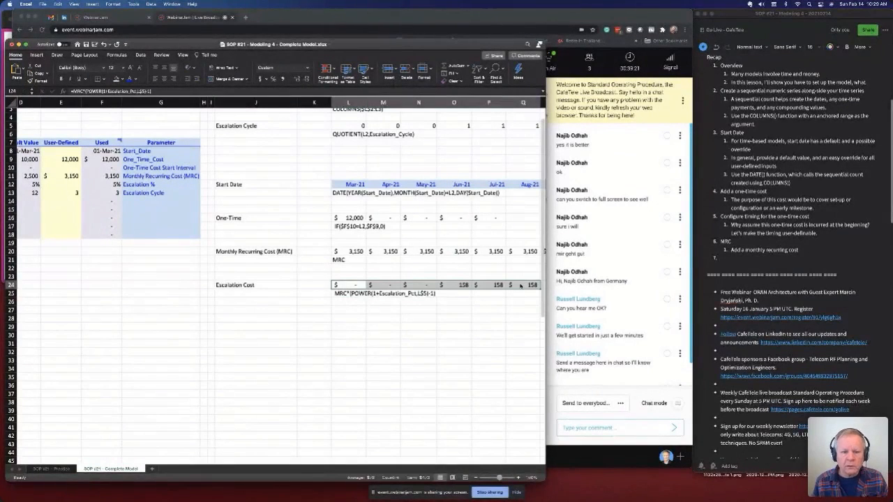
- Extend the Escalation Cost formula along row 24 from Q24 to the end of the timeline in column FE
{"action": "left_click", "coordinate": [461, 284]}
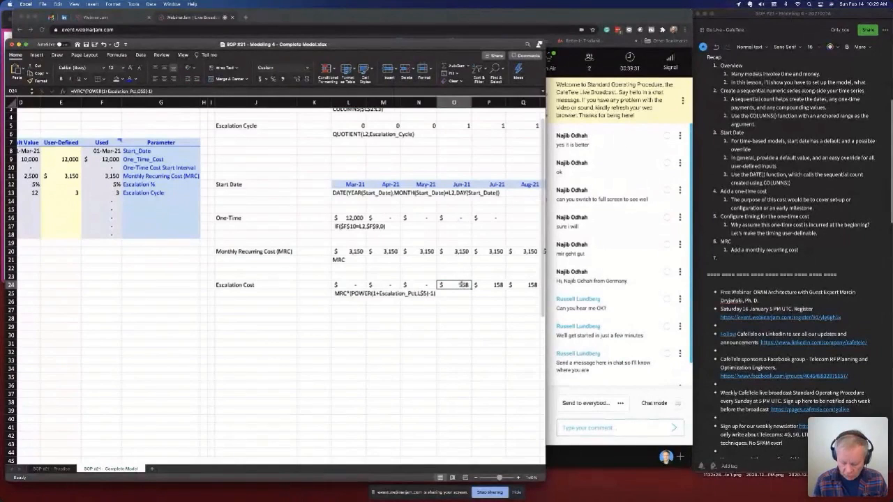
{"action": "key", "text": "Right"}
{"action": "key", "text": "Right"}
{"action": "scroll", "coordinate": [461, 285], "scroll_direction": "right", "scroll_amount": 3}
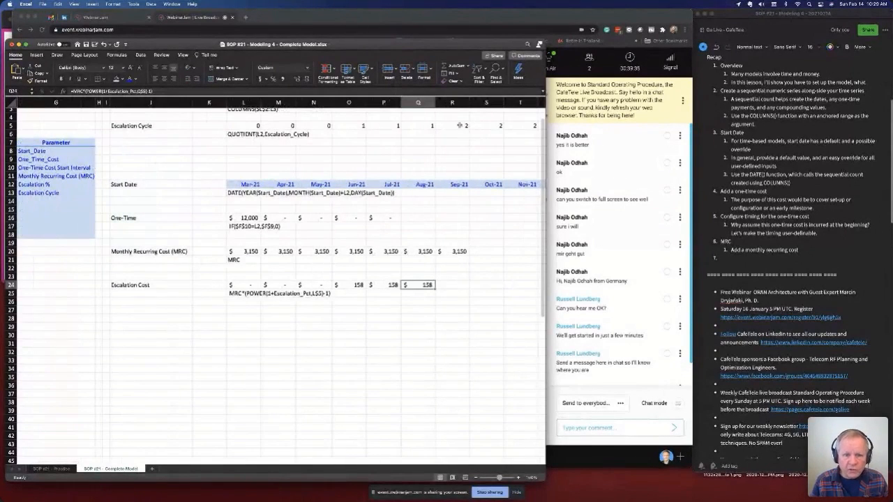
{"action": "left_click_drag", "start_coordinate": [436, 287], "coordinate": [470, 289]}
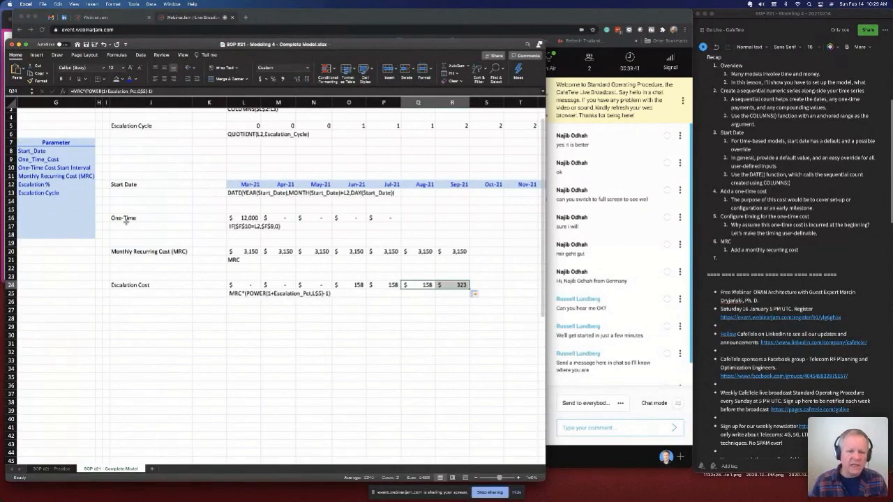
{"action": "key", "text": "super+shift+Right"}
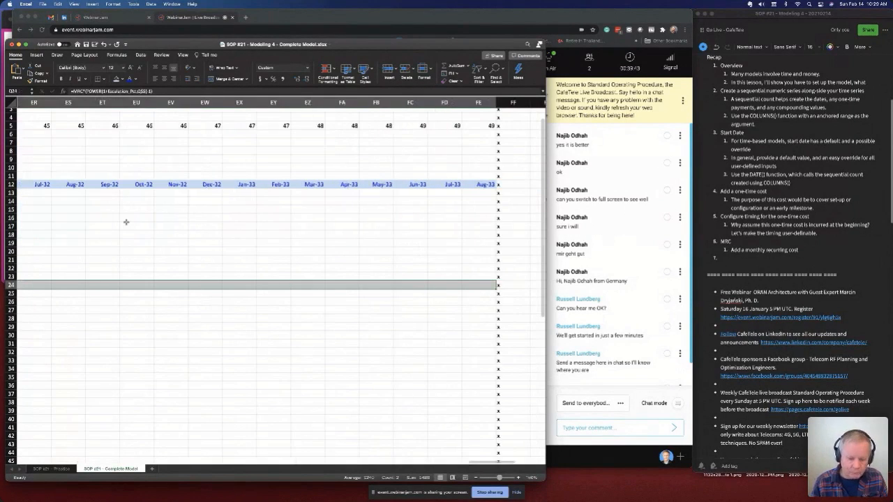
{"action": "key", "text": "super+r"}
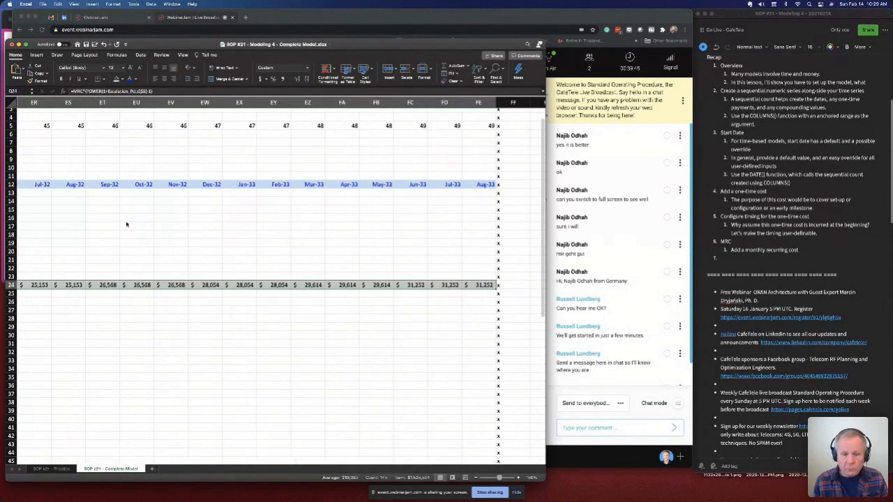
- Examine the beginning of the filled Escalation Cost row alongside the parameters table
{"action": "key", "text": "super+Left"}
{"action": "key", "text": "super+Left"}
{"action": "key", "text": "Left"}
{"action": "key", "text": "Left"}
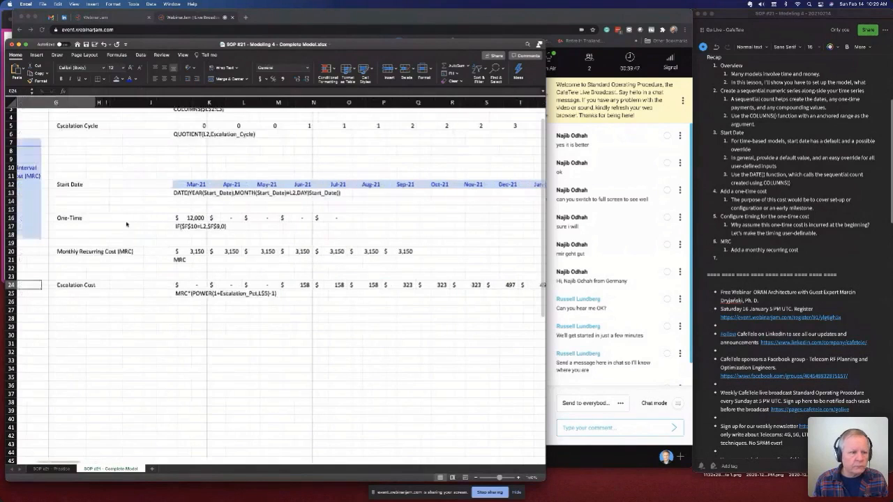
{"action": "key", "text": "Right"}
{"action": "key", "text": "Right"}
{"action": "key", "text": "Right"}
{"action": "key", "text": "Right"}
{"action": "key", "text": "Right"}
{"action": "key", "text": "Right"}
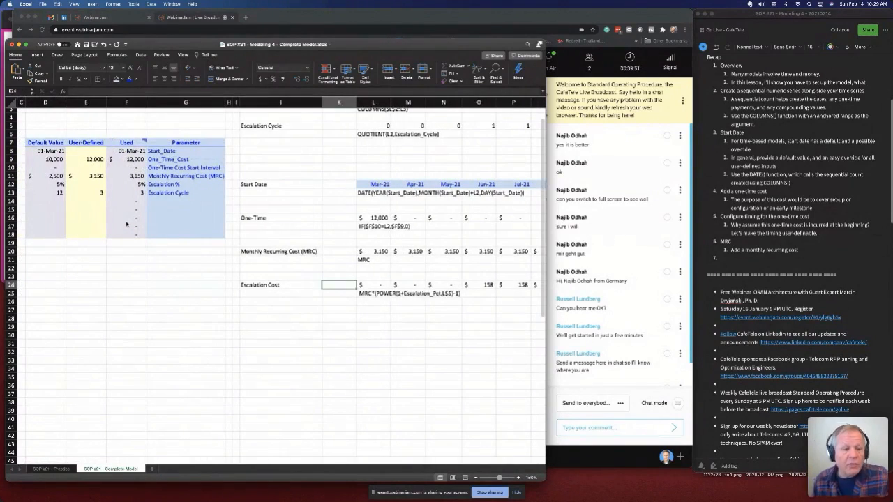
{"action": "scroll", "coordinate": [140, 214], "scroll_direction": "right", "scroll_amount": 1}
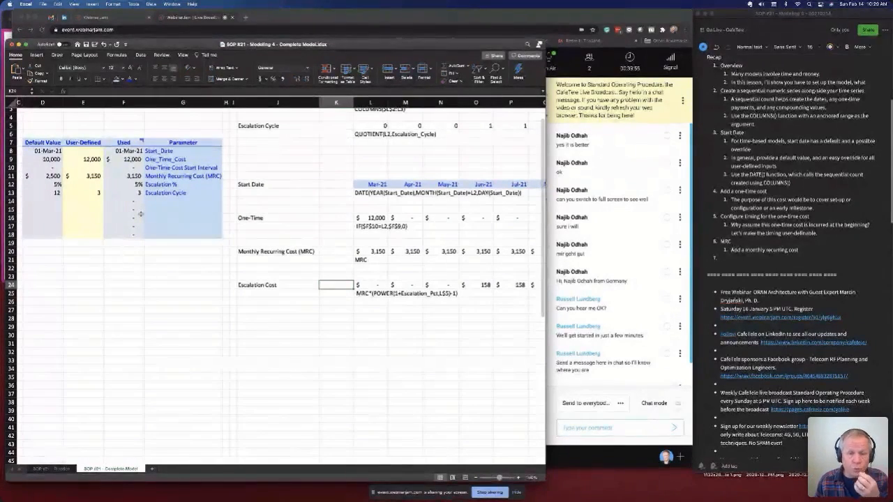
{"action": "scroll", "coordinate": [141, 214], "scroll_direction": "right", "scroll_amount": 1}
{"action": "scroll", "coordinate": [142, 214], "scroll_direction": "right", "scroll_amount": 1}
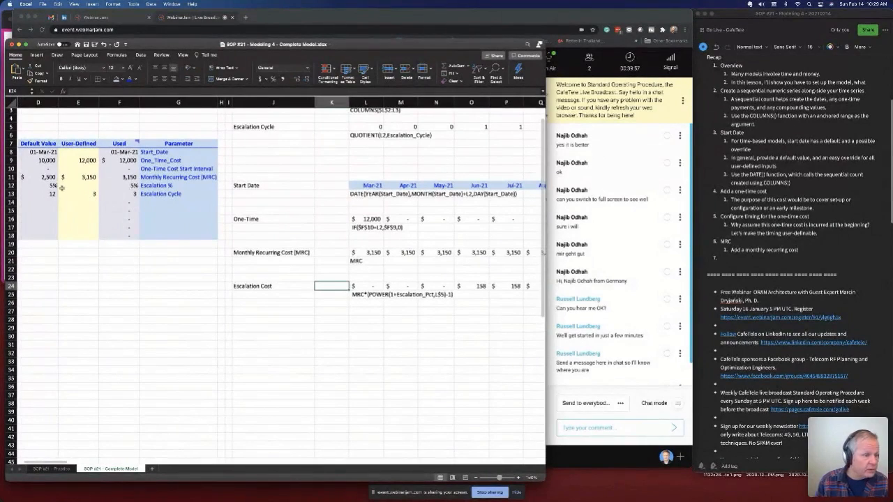
- Set the default value of Escalation % in D12 to -5%
{"action": "left_click", "coordinate": [54, 185]}
{"action": "left_click", "coordinate": [72, 91]}
{"action": "type", "text": "-"}
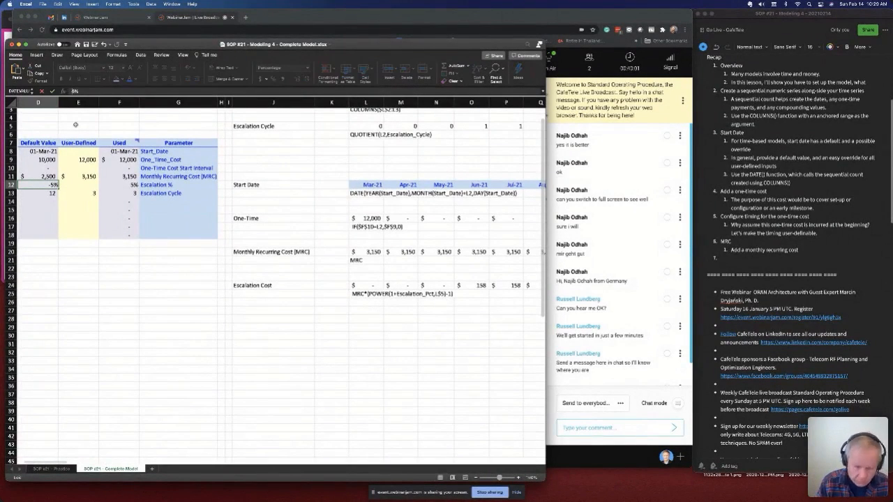
{"action": "key", "text": "Return"}
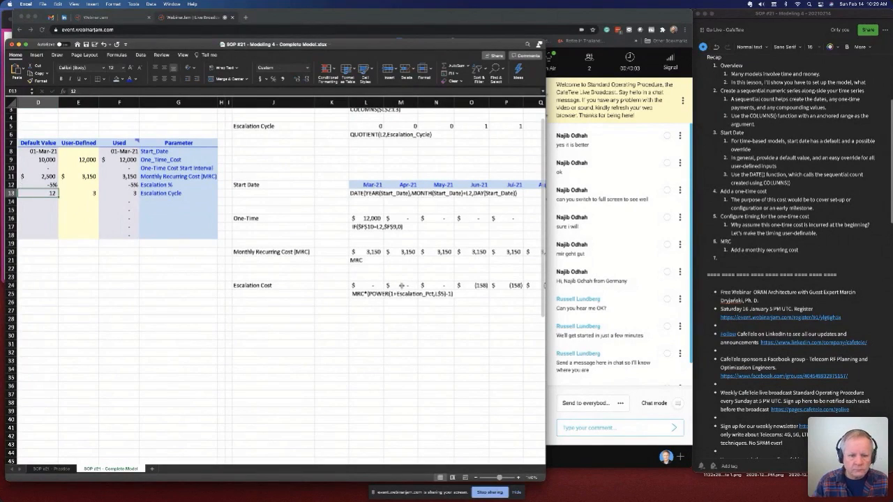
- Examine the monthly Escalation Cost amounts along row 24 for the effect of the negative escalation rate
{"action": "left_click", "coordinate": [376, 285]}
{"action": "key", "text": "Right"}
{"action": "key", "text": "Right"}
{"action": "key", "text": "Right"}
{"action": "key", "text": "Right"}
{"action": "key", "text": "Right"}
{"action": "key", "text": "Right"}
{"action": "key", "text": "Right"}
{"action": "key", "text": "Right"}
{"action": "key", "text": "Right"}
{"action": "key", "text": "Right"}
{"action": "key", "text": "Right"}
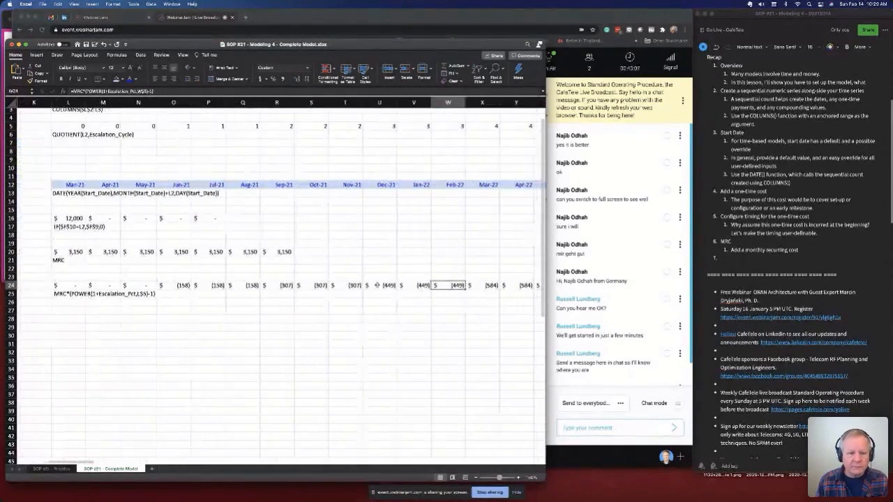
{"action": "key", "text": "Left"}
{"action": "key", "text": "Left"}
{"action": "key", "text": "Left"}
{"action": "key", "text": "Left"}
{"action": "key", "text": "Left"}
{"action": "key", "text": "Left"}
{"action": "key", "text": "Left"}
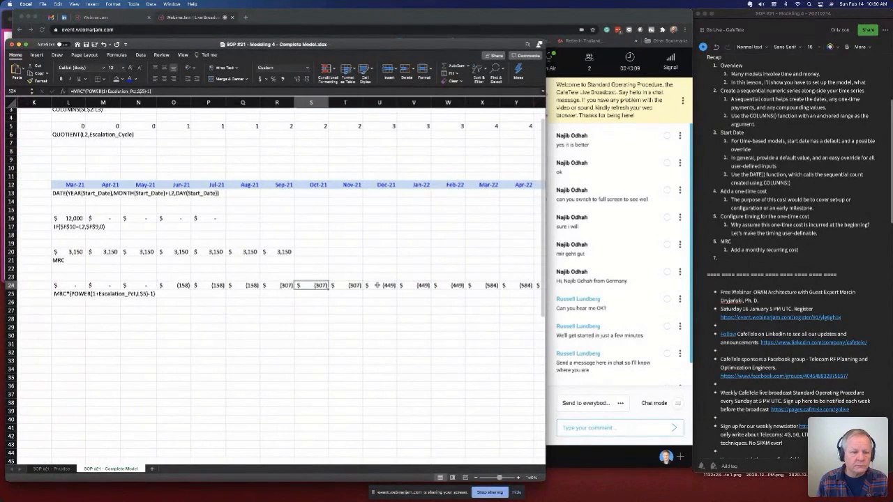
{"action": "key", "text": "Left"}
{"action": "key", "text": "Left"}
{"action": "key", "text": "Left"}
{"action": "key", "text": "Left"}
{"action": "key", "text": "Left"}
{"action": "key", "text": "Left"}
{"action": "key", "text": "Left"}
{"action": "key", "text": "Left"}
{"action": "key", "text": "Left"}
{"action": "key", "text": "Left"}
{"action": "key", "text": "Left"}
{"action": "key", "text": "Left"}
{"action": "key", "text": "Left"}
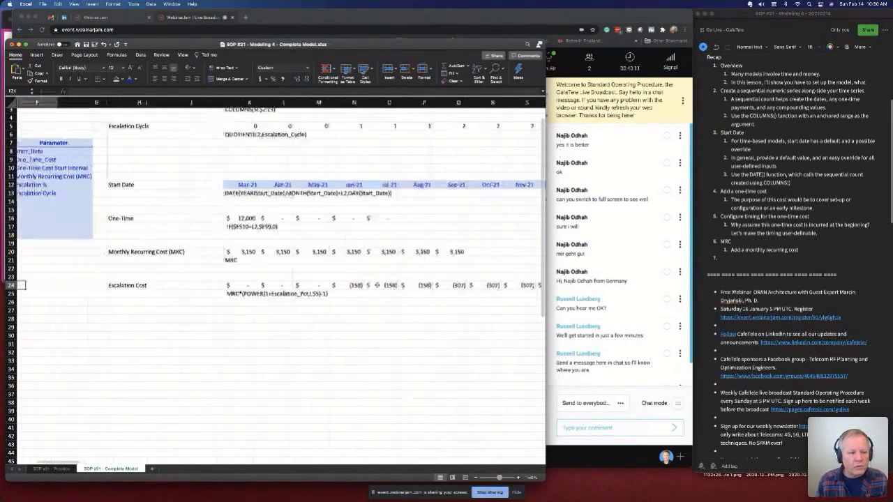
{"action": "key", "text": "Left"}
{"action": "key", "text": "Left"}
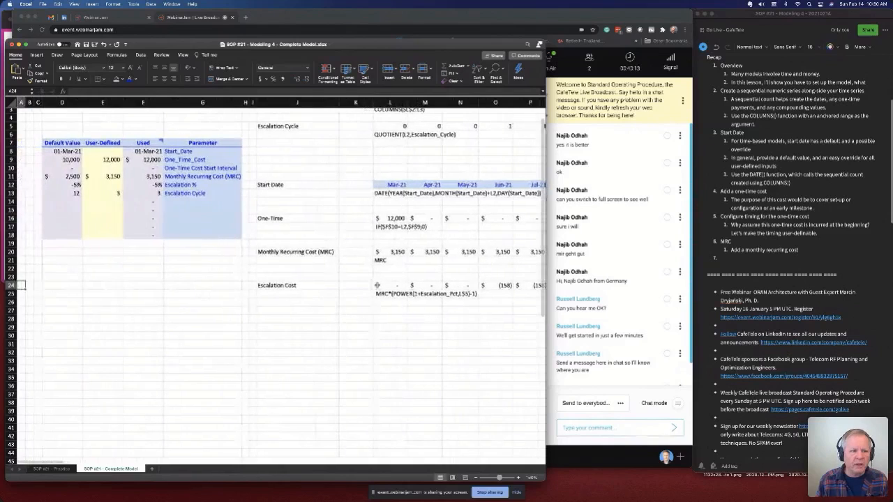
- Set the default value of Escalation % in D12 to 5%
{"action": "left_click", "coordinate": [74, 184]}
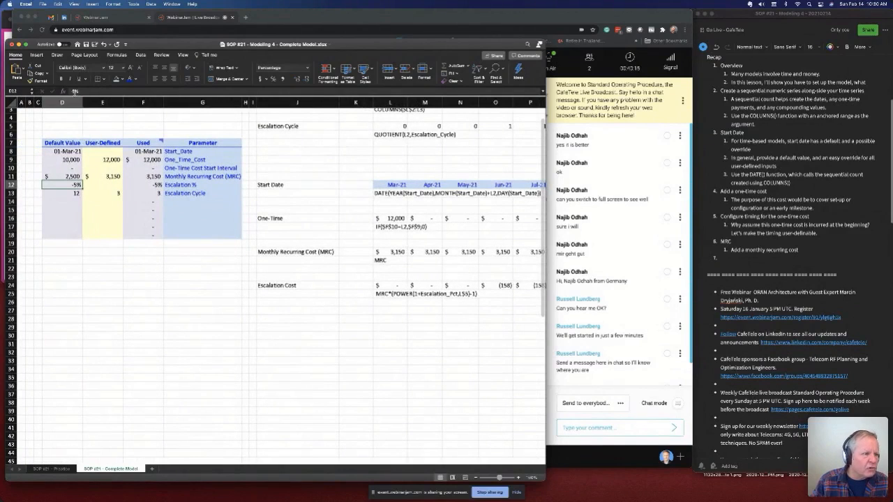
{"action": "type", "text": "5%"}
{"action": "key", "text": "Return"}
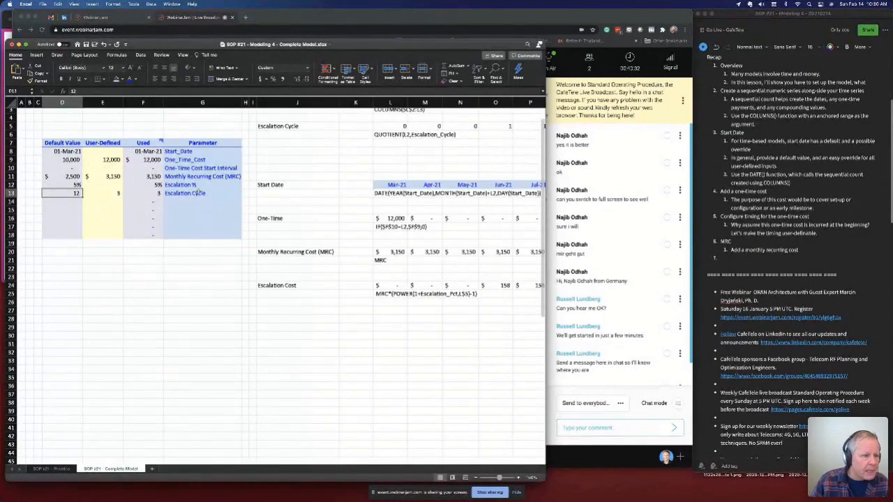
- Clear the user-defined override for Escalation Cycle in E13 so the default applies
{"action": "left_click", "coordinate": [156, 193]}
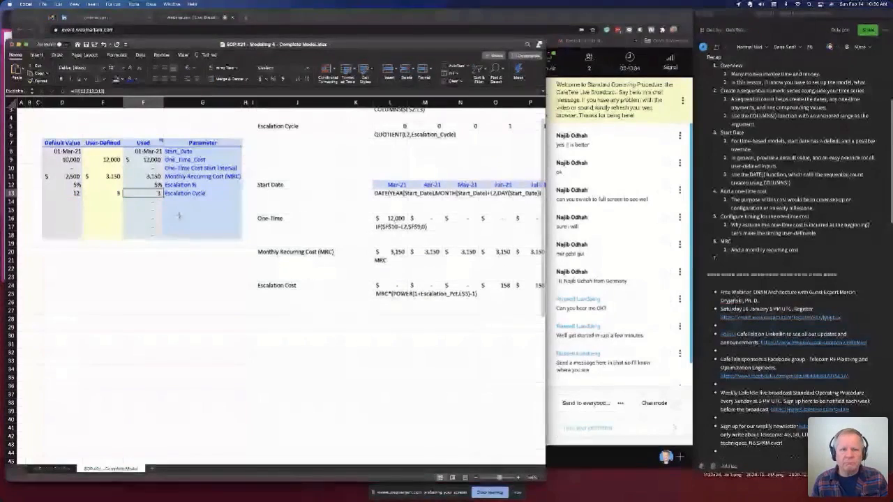
{"action": "key", "text": "Left"}
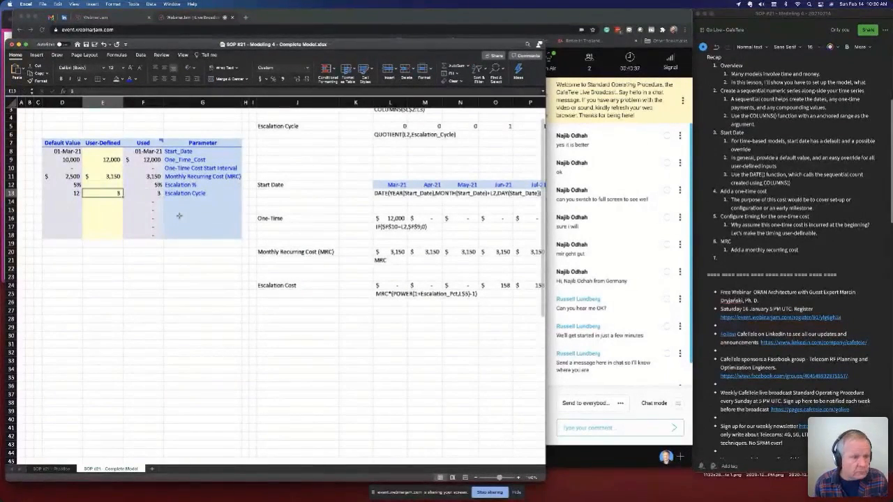
{"action": "key", "text": "Delete"}
{"action": "key", "text": "Down"}
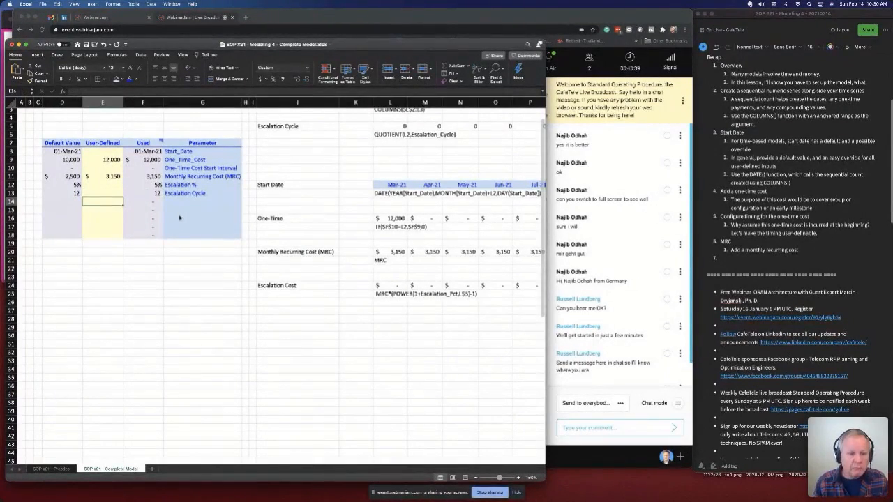
- Examine the Sequence and Escalation Cycle rows from column L through column X to find where the first cycle begins
{"action": "left_click", "coordinate": [395, 252]}
{"action": "key", "text": "Right"}
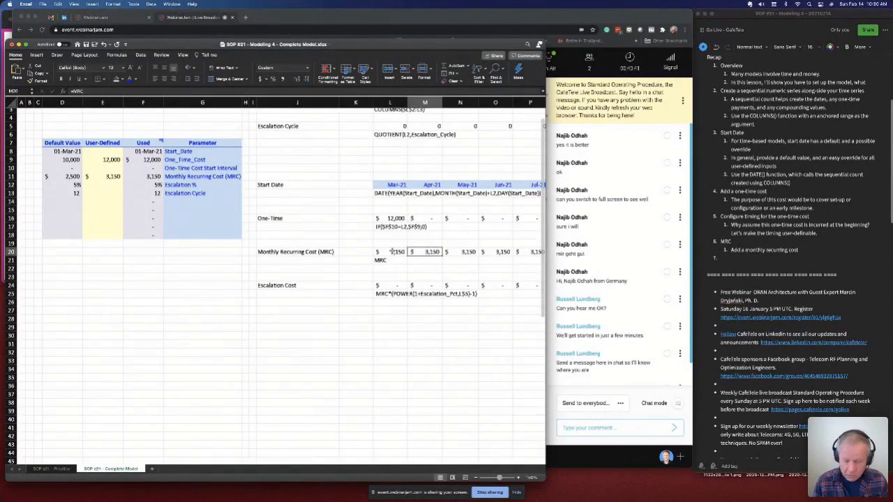
{"action": "left_click", "coordinate": [396, 126]}
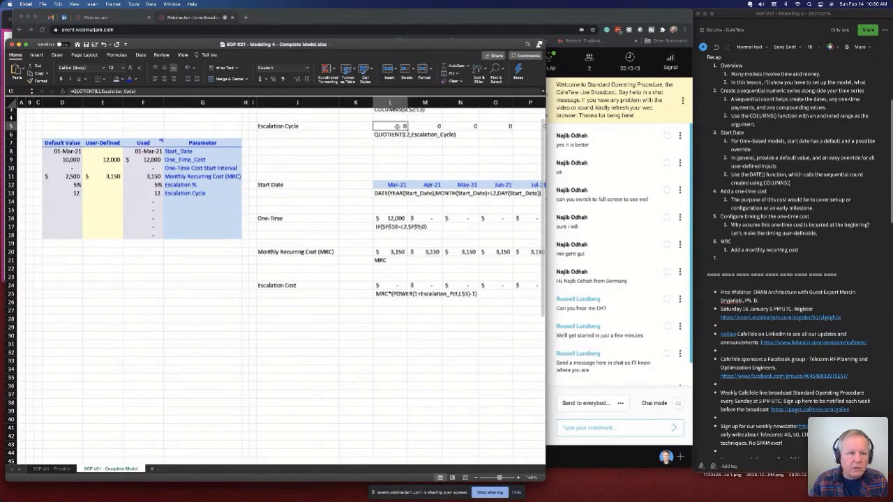
{"action": "key", "text": "Right"}
{"action": "key", "text": "Right"}
{"action": "key", "text": "Right"}
{"action": "key", "text": "Right"}
{"action": "key", "text": "Right"}
{"action": "key", "text": "Right"}
{"action": "key", "text": "Right"}
{"action": "key", "text": "Right"}
{"action": "key", "text": "Right"}
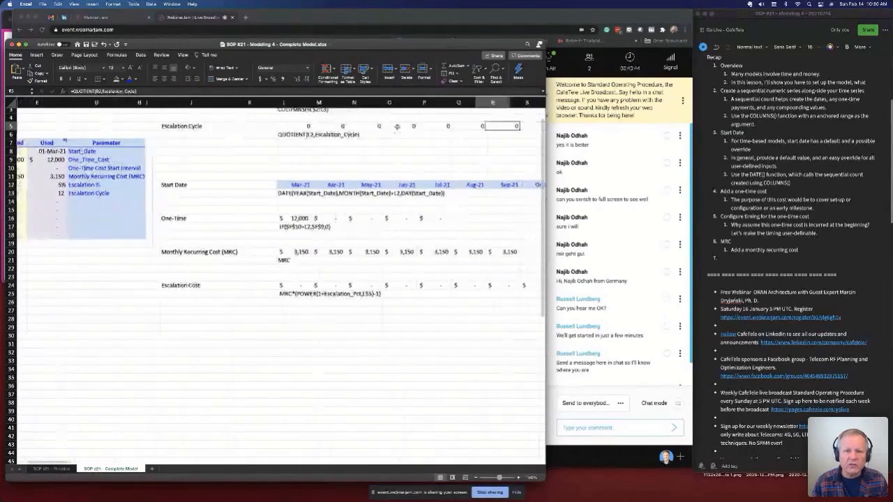
{"action": "key", "text": "Up"}
{"action": "key", "text": "Up"}
{"action": "key", "text": "Up"}
{"action": "key", "text": "Up"}
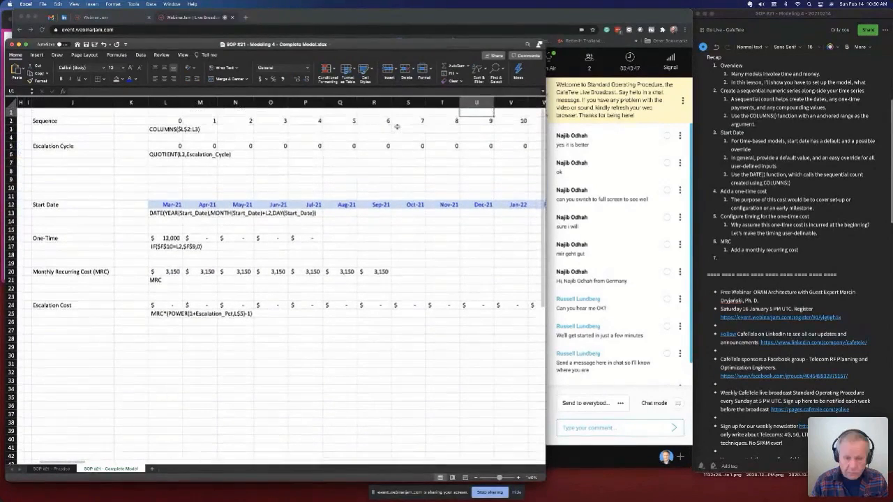
{"action": "key", "text": "Down"}
{"action": "key", "text": "Down"}
{"action": "key", "text": "Right"}
{"action": "key", "text": "Right"}
{"action": "key", "text": "Right"}
{"action": "key", "text": "Right"}
{"action": "key", "text": "Right"}
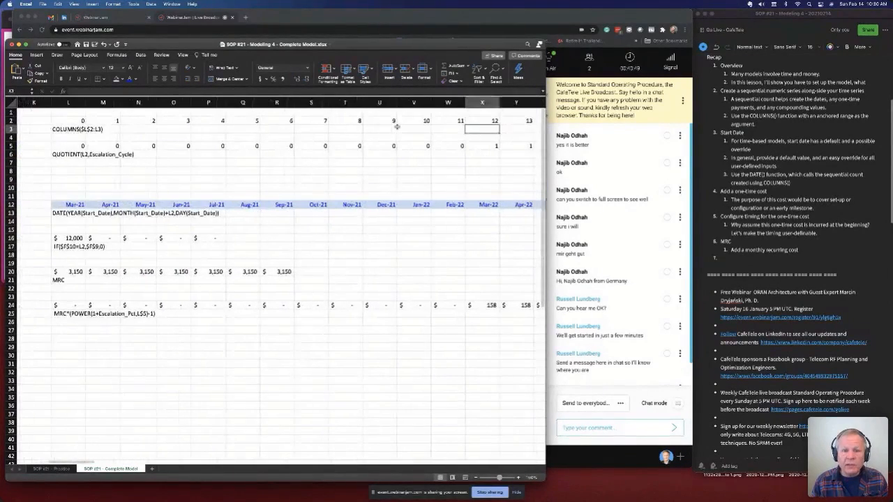
{"action": "key", "text": "Down"}
{"action": "key", "text": "Down"}
{"action": "key", "text": "Left"}
{"action": "key", "text": "Left"}
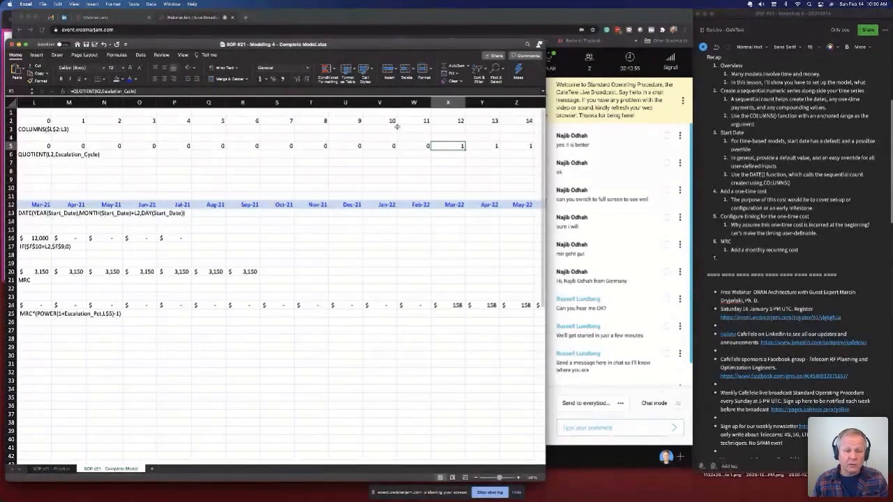
- Examine the Escalation Cost amounts along row 24 through column AQ against the escalation cycle numbers and dates
{"action": "left_click", "coordinate": [63, 306]}
{"action": "key", "text": "Right"}
{"action": "key", "text": "Right"}
{"action": "key", "text": "Right"}
{"action": "key", "text": "Right"}
{"action": "key", "text": "Right"}
{"action": "key", "text": "Right"}
{"action": "key", "text": "Right"}
{"action": "key", "text": "Right"}
{"action": "key", "text": "Right"}
{"action": "key", "text": "Right"}
{"action": "key", "text": "Right"}
{"action": "key", "text": "Right"}
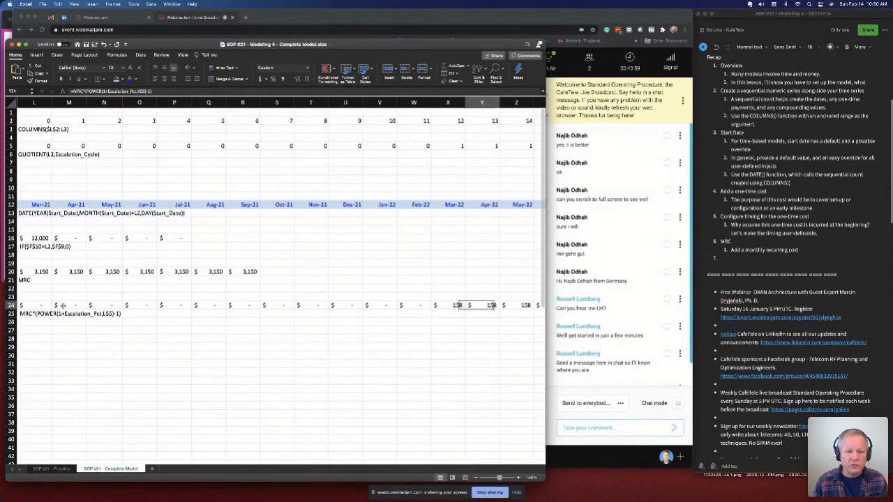
{"action": "key", "text": "Left"}
{"action": "key", "text": "Right"}
{"action": "key", "text": "Right"}
{"action": "key", "text": "Right"}
{"action": "key", "text": "Right"}
{"action": "key", "text": "Right"}
{"action": "key", "text": "Right"}
{"action": "key", "text": "Right"}
{"action": "key", "text": "Right"}
{"action": "key", "text": "Right"}
{"action": "key", "text": "Right"}
{"action": "key", "text": "Right"}
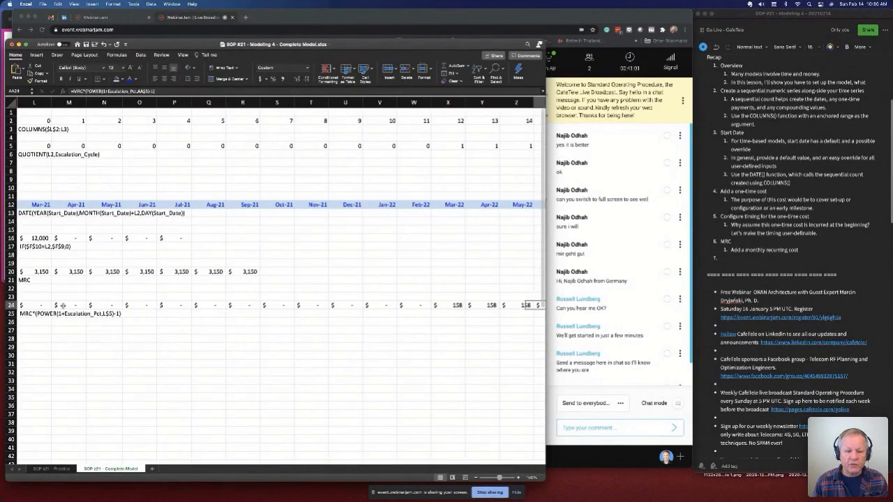
{"action": "key", "text": "Right"}
{"action": "key", "text": "Right"}
{"action": "key", "text": "Right"}
{"action": "key", "text": "Right"}
{"action": "key", "text": "Right"}
{"action": "key", "text": "Right"}
{"action": "key", "text": "Right"}
{"action": "key", "text": "Right"}
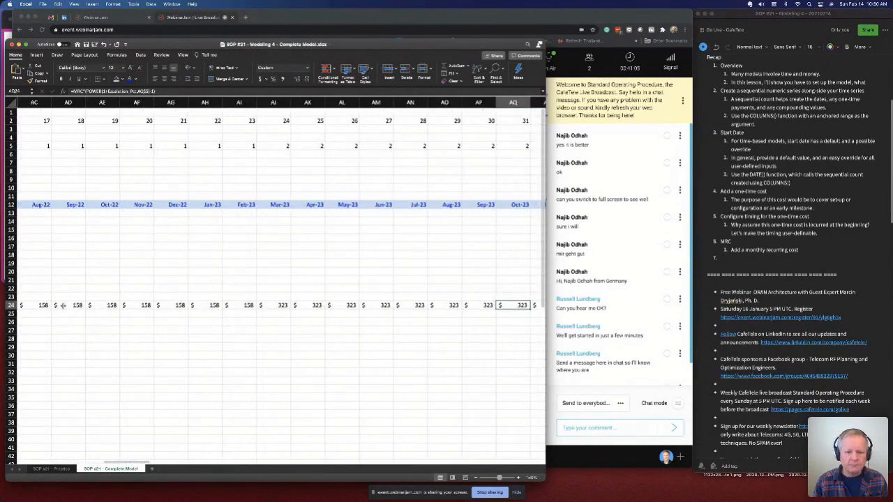
{"action": "key", "text": "Left"}
{"action": "key", "text": "Left"}
{"action": "key", "text": "Left"}
{"action": "key", "text": "Left"}
{"action": "key", "text": "Left"}
{"action": "key", "text": "Left"}
{"action": "key", "text": "Left"}
{"action": "key", "text": "Left"}
{"action": "key", "text": "Left"}
{"action": "key", "text": "Left"}
{"action": "key", "text": "Left"}
{"action": "key", "text": "Left"}
{"action": "key", "text": "Left"}
{"action": "key", "text": "Left"}
{"action": "key", "text": "Left"}
{"action": "key", "text": "Left"}
{"action": "key", "text": "Left"}
{"action": "key", "text": "Left"}
{"action": "key", "text": "Left"}
{"action": "key", "text": "Left"}
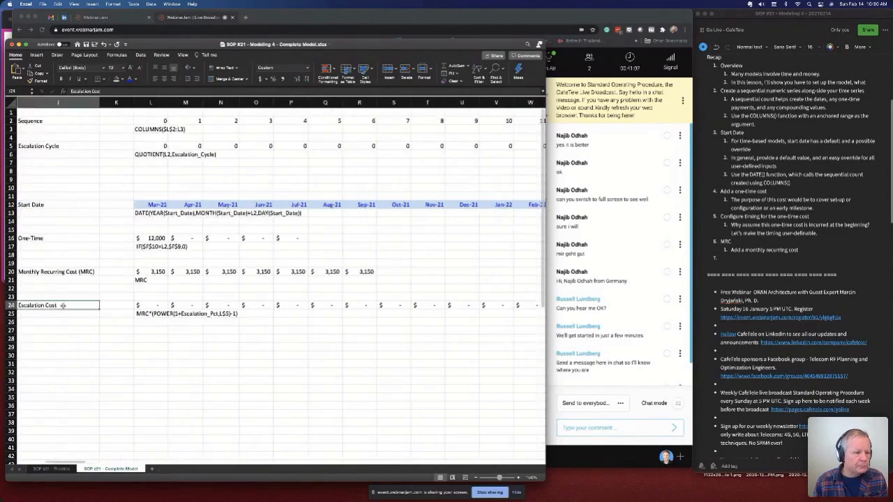
{"action": "key", "text": "Left"}
{"action": "key", "text": "Left"}
{"action": "key", "text": "Left"}
{"action": "key", "text": "Left"}
{"action": "key", "text": "Left"}
{"action": "key", "text": "Left"}
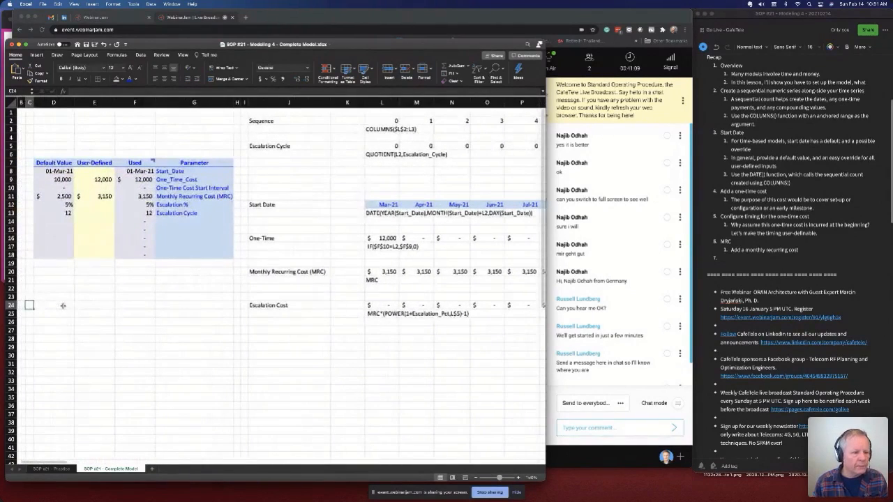
- Consult the parameter list on the SOP #21 - Practice sheet and return to the Complete Model sheet's Escalation Cycle parameter
{"action": "left_click", "coordinate": [55, 468]}
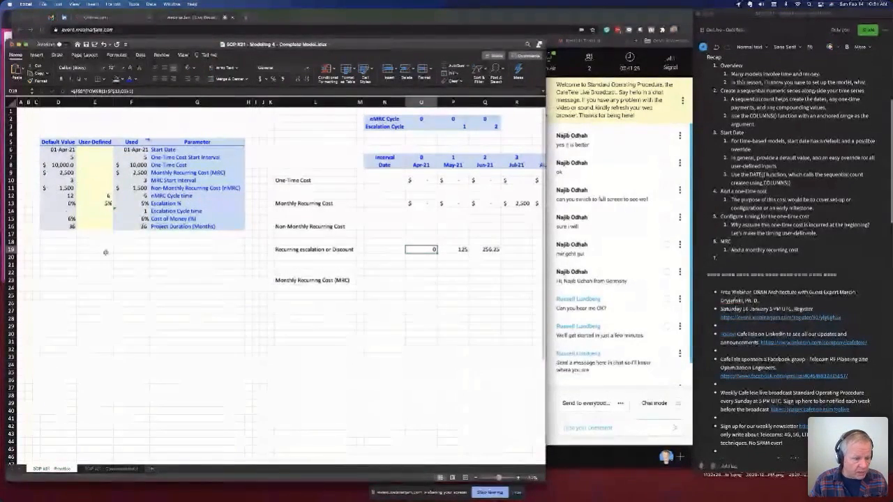
{"action": "left_click", "coordinate": [118, 470]}
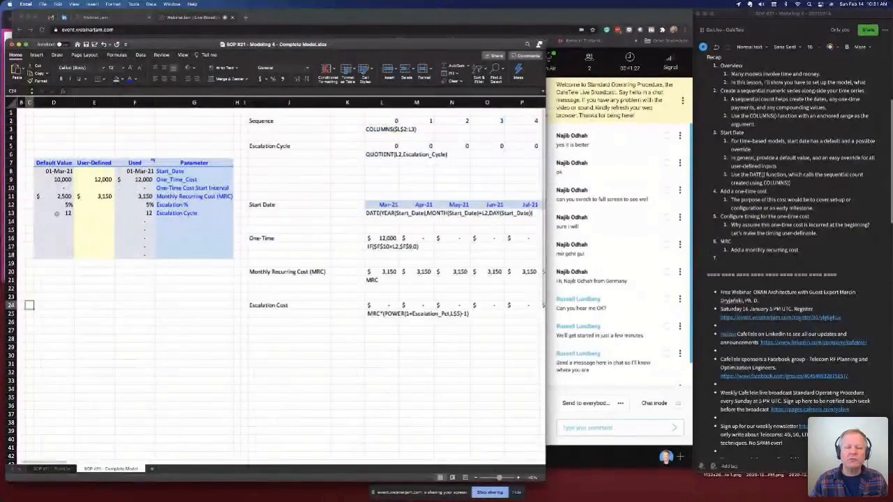
{"action": "left_click", "coordinate": [149, 213]}
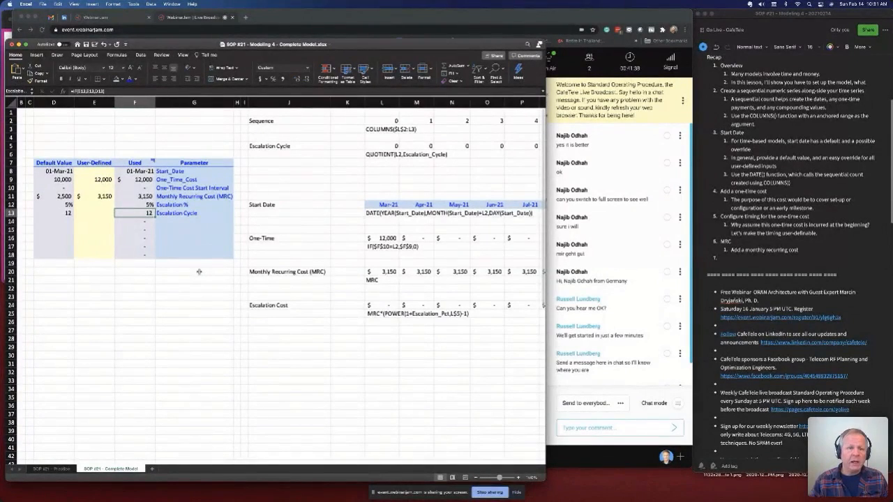
{"action": "scroll", "coordinate": [435, 265], "scroll_direction": "right", "scroll_amount": 1}
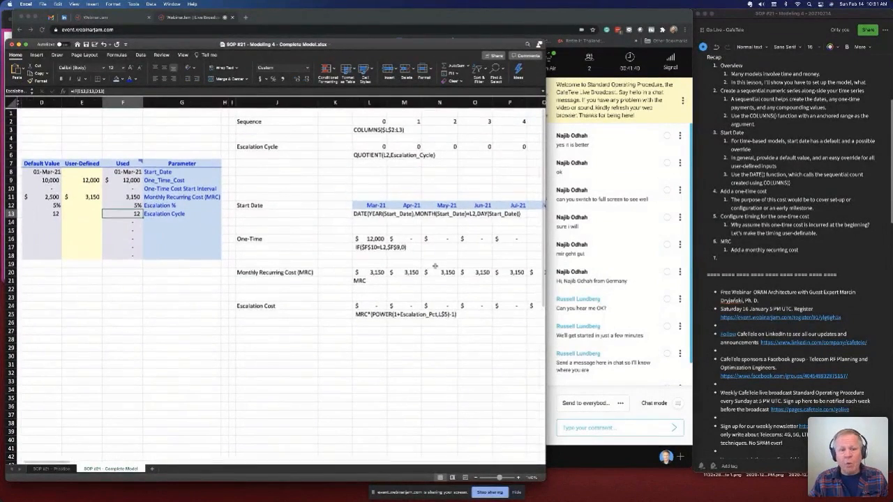
{"action": "scroll", "coordinate": [434, 266], "scroll_direction": "right", "scroll_amount": 3}
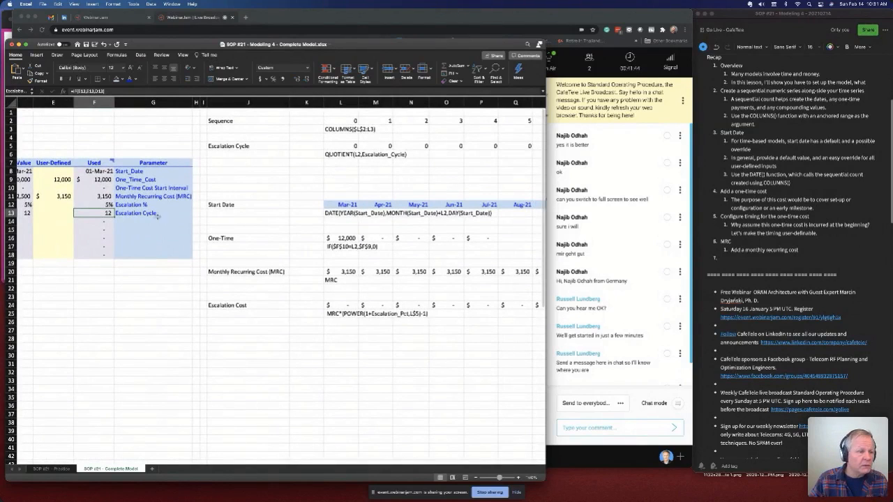
- Add a parameter labelled "Non-Monthly Recurring Cost" in G14, below Escalation Cycle
{"action": "left_click", "coordinate": [131, 220]}
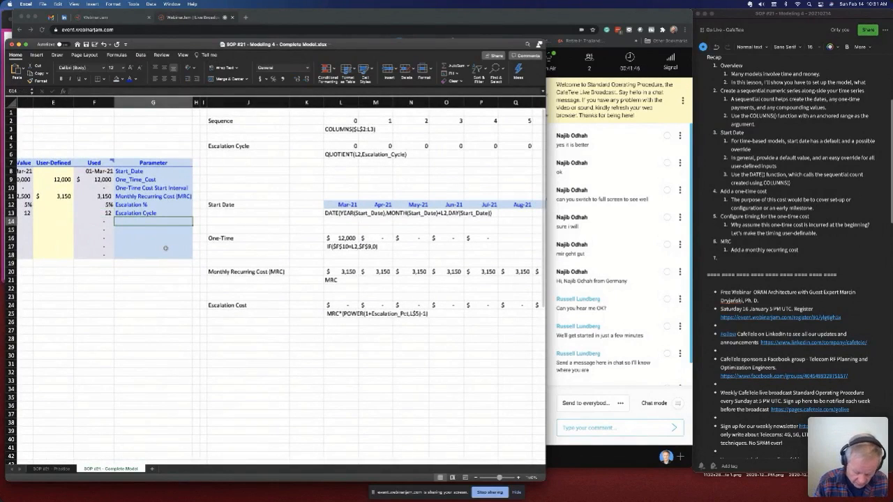
{"action": "type", "text": "Non-"}
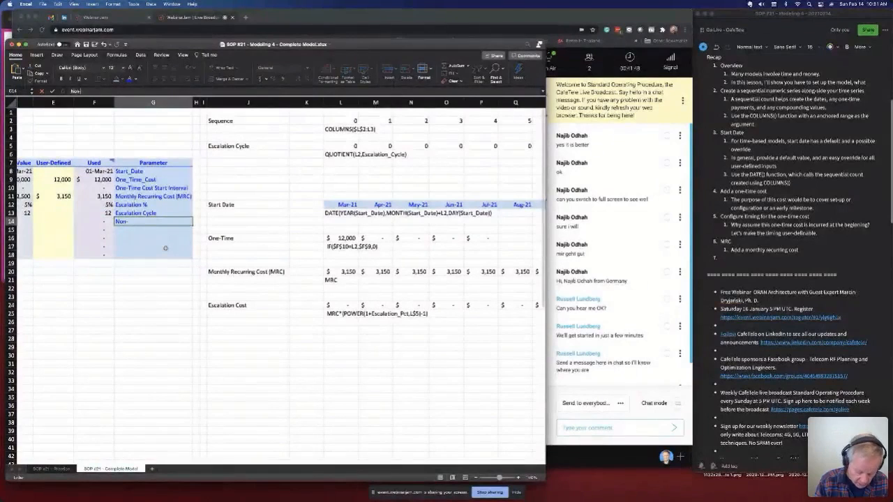
{"action": "type", "text": "Monthl"}
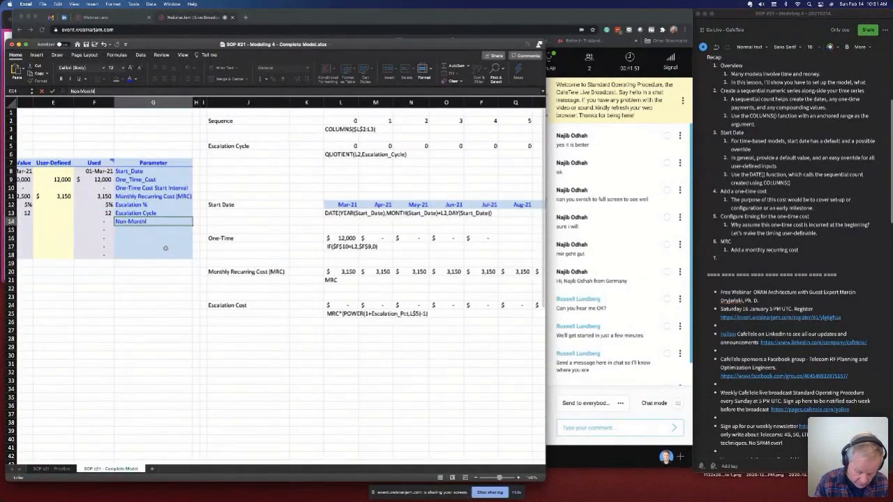
{"action": "type", "text": "y Recurring Cost"}
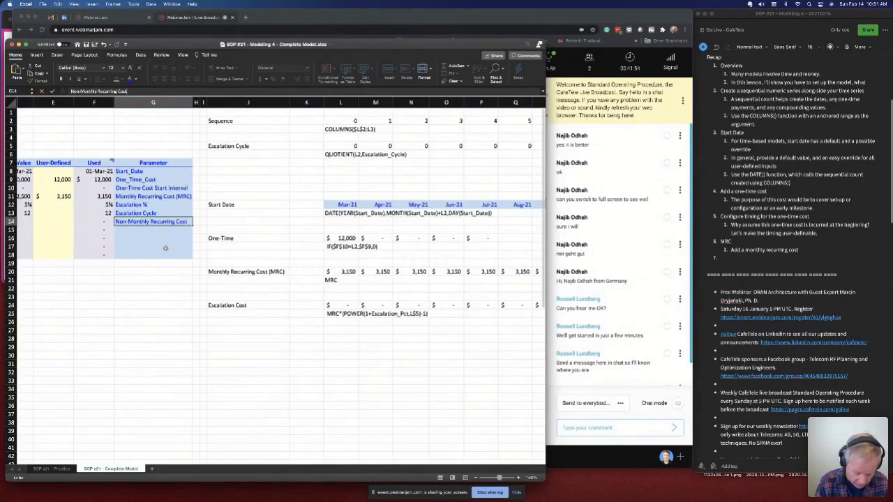
{"action": "key", "text": "Return"}
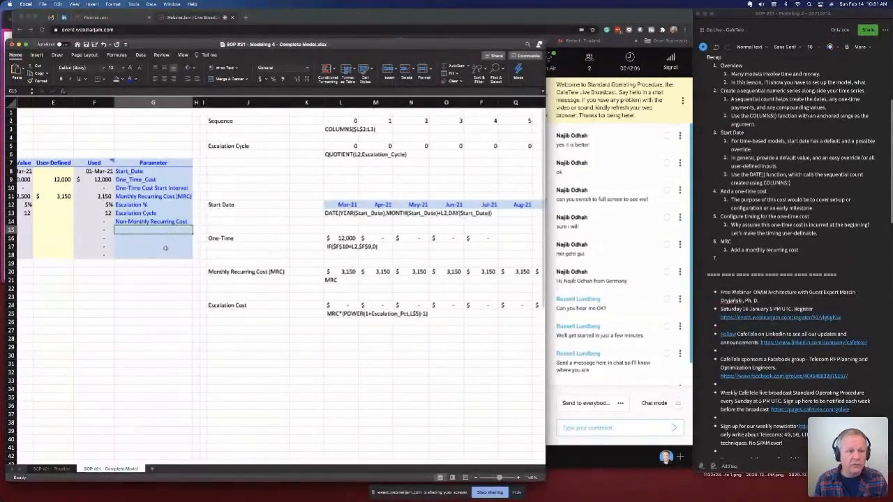
{"action": "left_click_drag", "start_coordinate": [53, 171], "coordinate": [54, 237]}
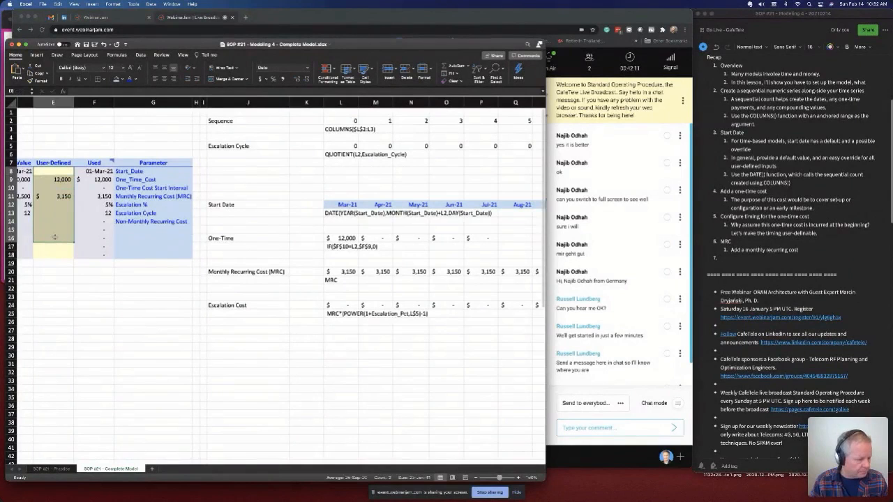
{"action": "key", "text": "super+Tab"}
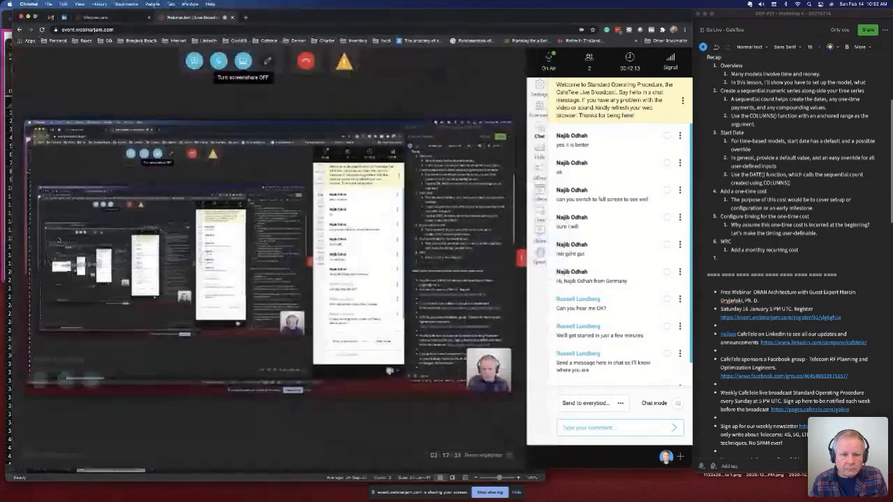
{"action": "key", "text": "super+Tab"}
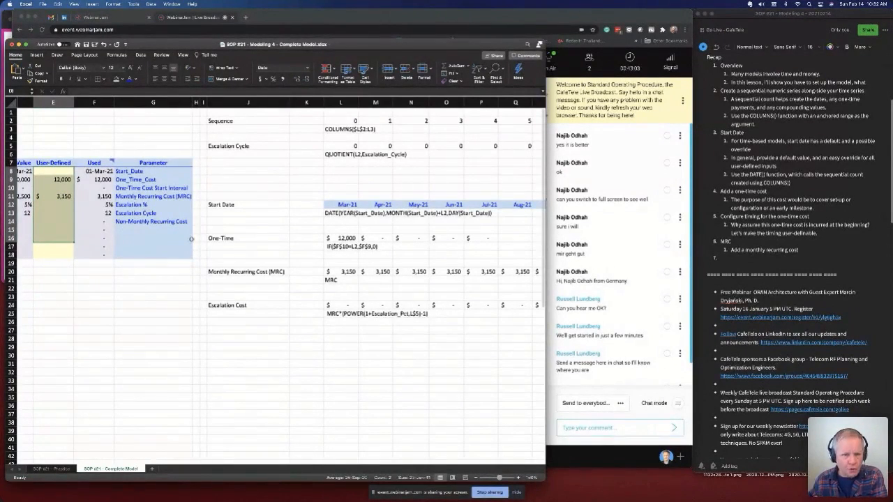
{"action": "left_click", "coordinate": [38, 273]}
{"action": "key", "text": "Left"}
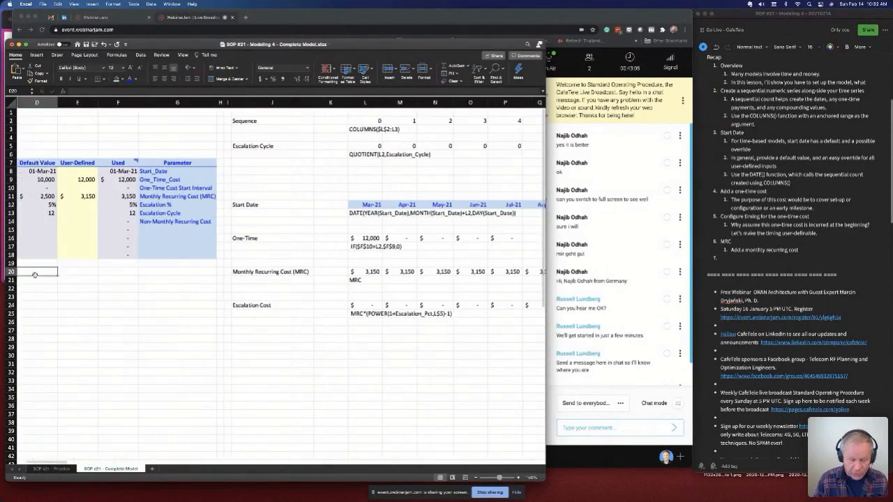
{"action": "key", "text": "Left"}
{"action": "key", "text": "Right"}
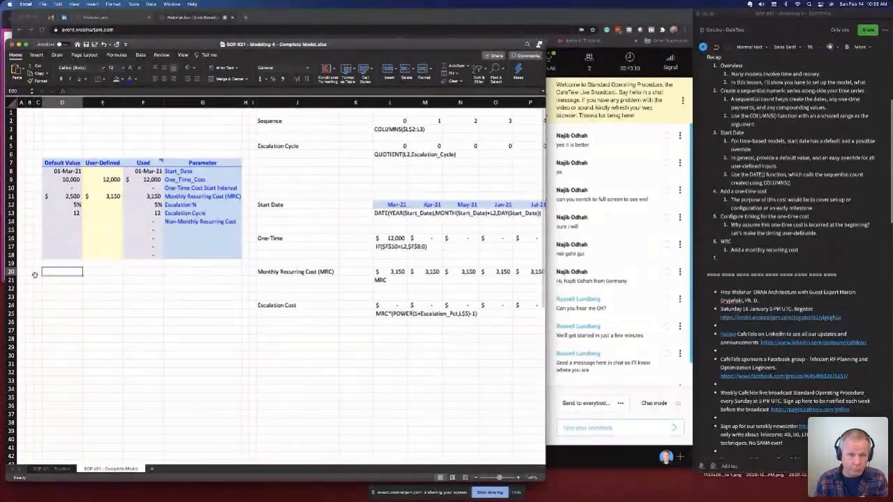
{"action": "left_click_drag", "start_coordinate": [70, 273], "coordinate": [67, 280]}
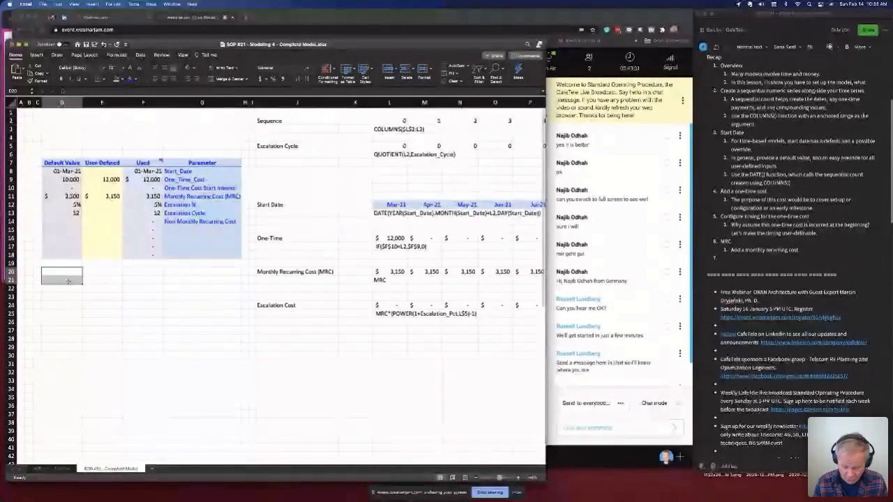
- Examine the timeline from its first month in L12 to the Mar-22 column, and return to the first date
{"action": "left_click", "coordinate": [399, 217]}
{"action": "key", "text": "Right"}
{"action": "key", "text": "Right"}
{"action": "key", "text": "Right"}
{"action": "key", "text": "Right"}
{"action": "key", "text": "Right"}
{"action": "key", "text": "Right"}
{"action": "key", "text": "Right"}
{"action": "key", "text": "Right"}
{"action": "key", "text": "Right"}
{"action": "key", "text": "Right"}
{"action": "key", "text": "Right"}
{"action": "key", "text": "Right"}
{"action": "key", "text": "Right"}
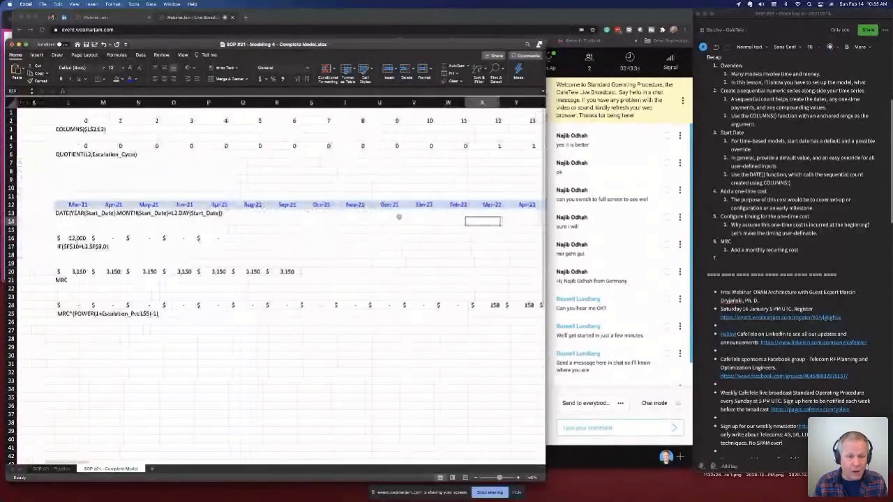
{"action": "key", "text": "Left"}
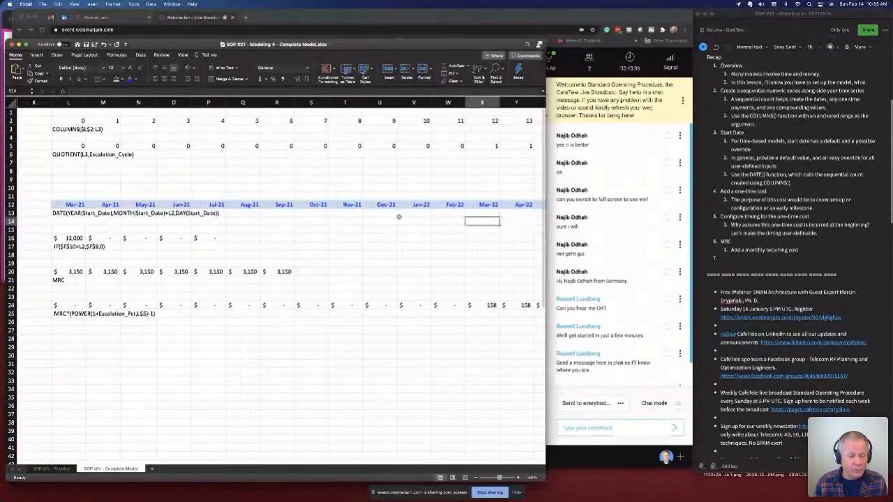
{"action": "key", "text": "Up"}
{"action": "key", "text": "Up"}
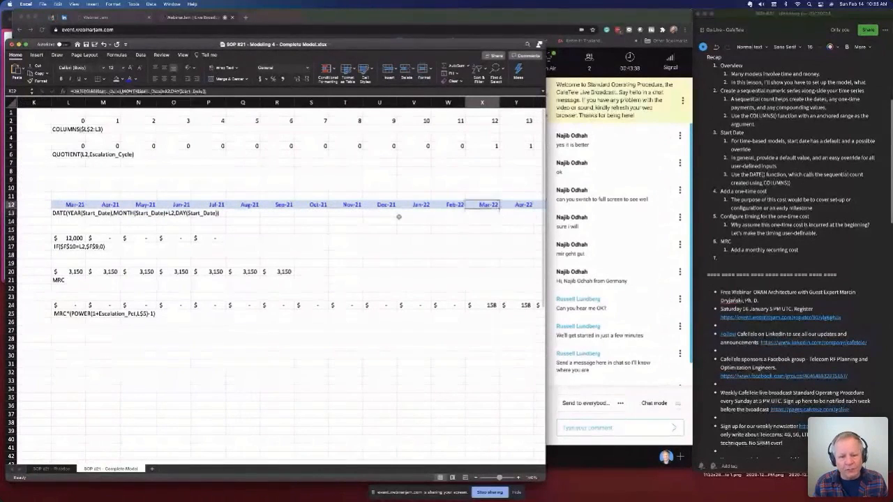
{"action": "key", "text": "super+Left"}
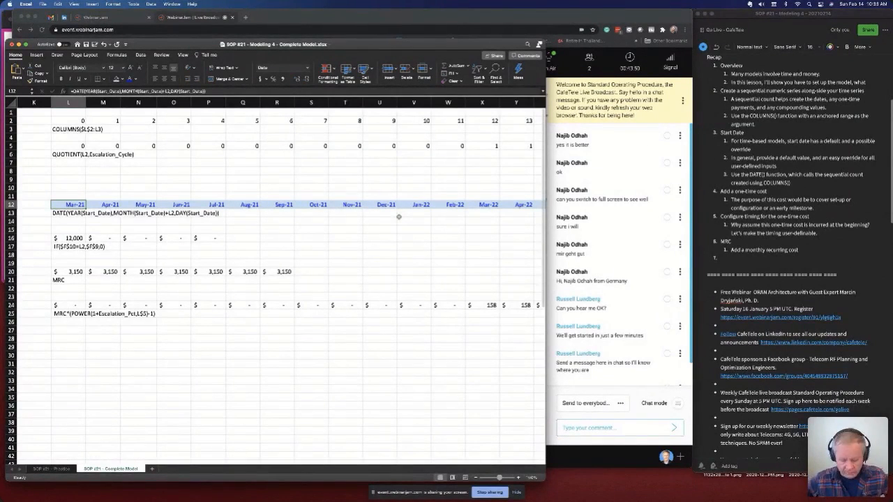
- Append the abbreviation (nMRC) to the Non-Monthly Recurring Cost label in the parameter table
{"action": "key", "text": "Left"}
{"action": "key", "text": "Left"}
{"action": "key", "text": "Left"}
{"action": "key", "text": "Left"}
{"action": "key", "text": "Left"}
{"action": "key", "text": "Left"}
{"action": "key", "text": "Left"}
{"action": "key", "text": "Left"}
{"action": "key", "text": "Left"}
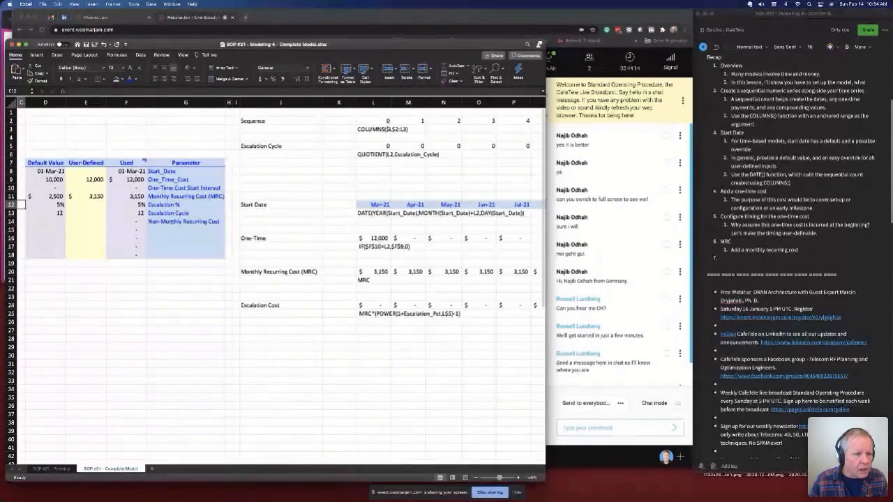
{"action": "left_click", "coordinate": [207, 222]}
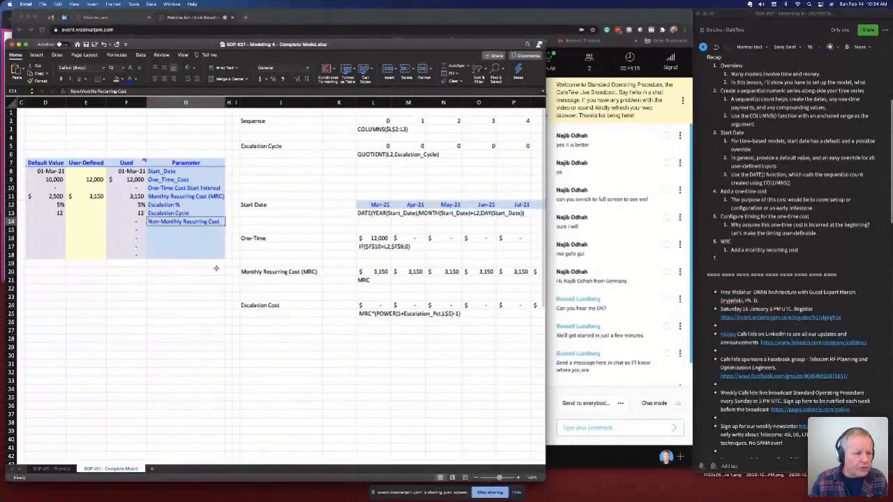
{"action": "left_click", "coordinate": [141, 91]}
{"action": "type", "text": "(nM"}
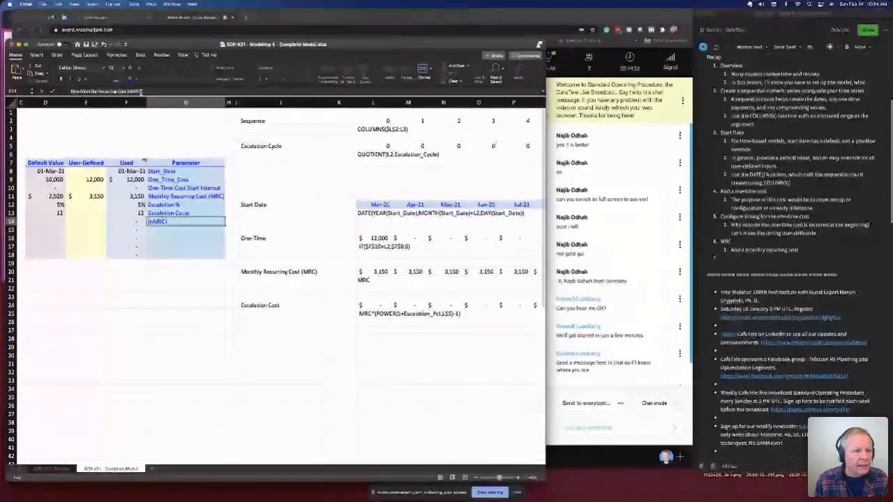
{"action": "key", "text": "Return"}
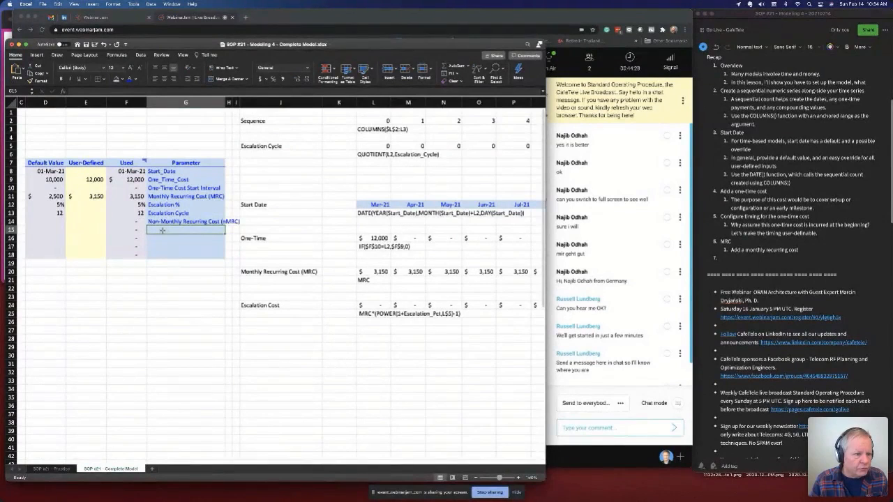
- Add a parameter labelled nMRC Cycle in G15, below the Non-Monthly Recurring Cost parameter
{"action": "type", "text": "nM"}
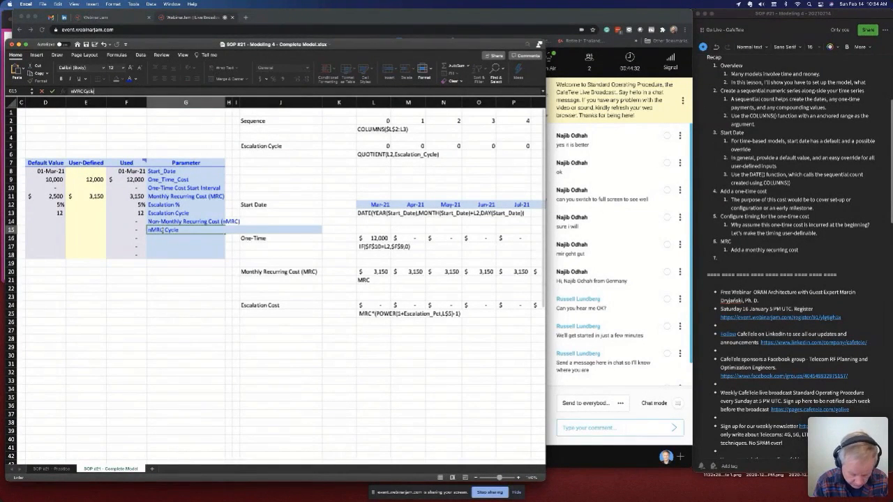
{"action": "type", "text": "RC Cycle"}
{"action": "key", "text": "Return"}
{"action": "left_click", "coordinate": [142, 230]}
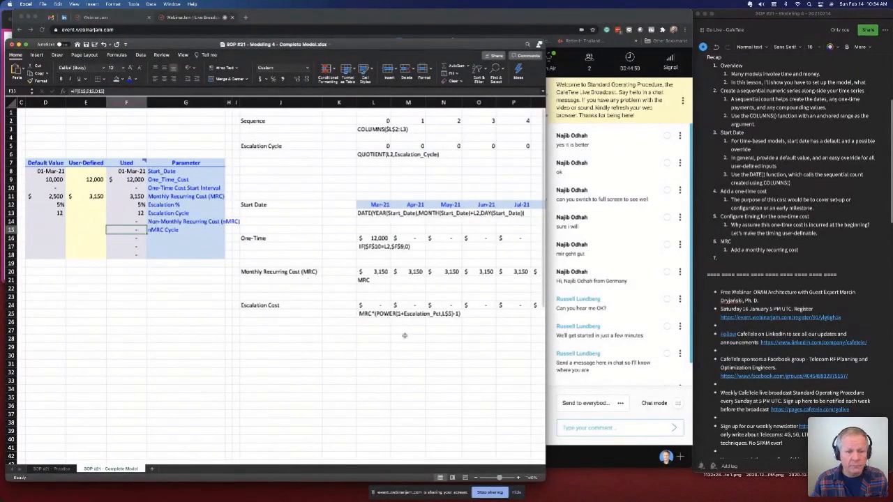
{"action": "left_click", "coordinate": [366, 315]}
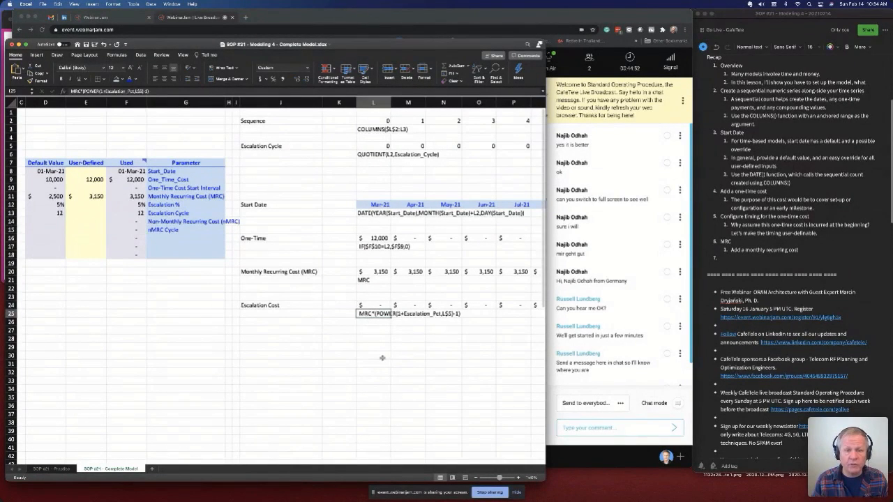
- Set the Non-Monthly Recurring Cost default to 1250 and format D14:F14 as dollar accounting without decimals
{"action": "left_click", "coordinate": [50, 223]}
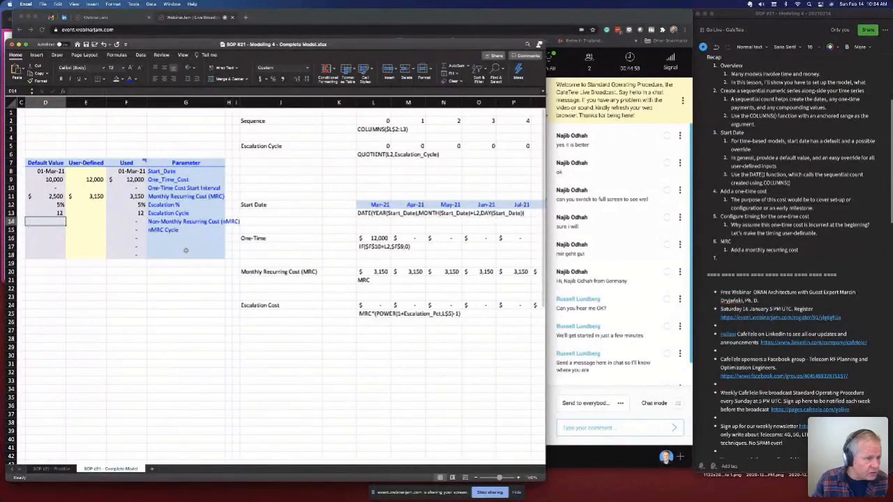
{"action": "type", "text": "1250"}
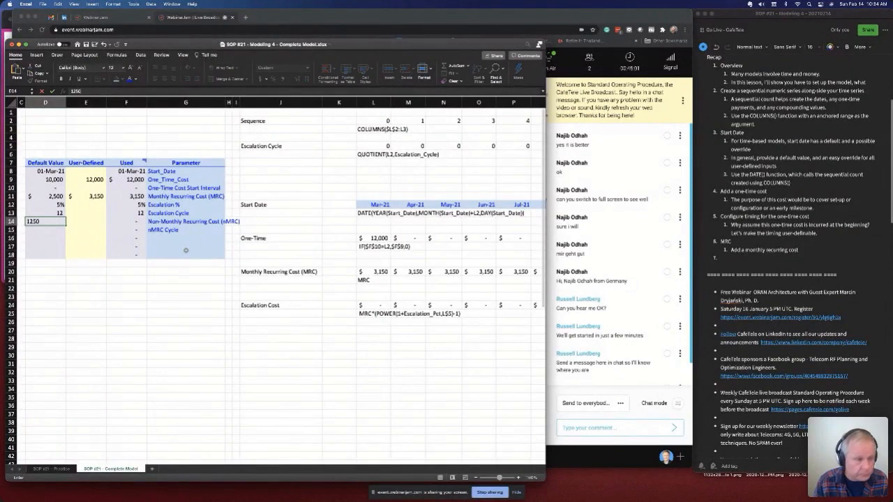
{"action": "key", "text": "Return"}
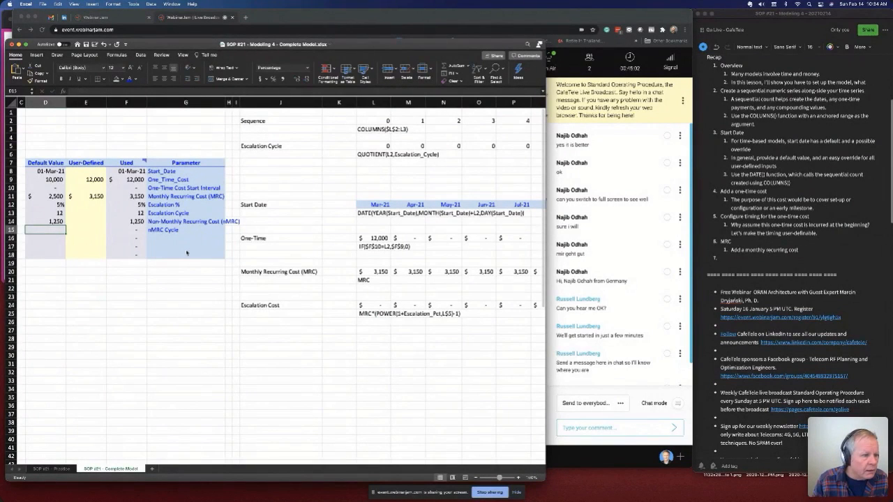
{"action": "left_click", "coordinate": [45, 221]}
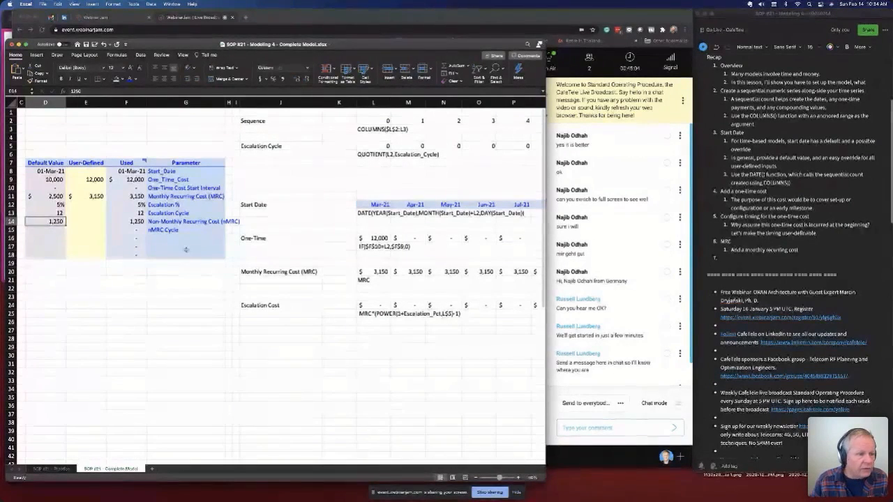
{"action": "left_click", "coordinate": [136, 221], "text": "shift"}
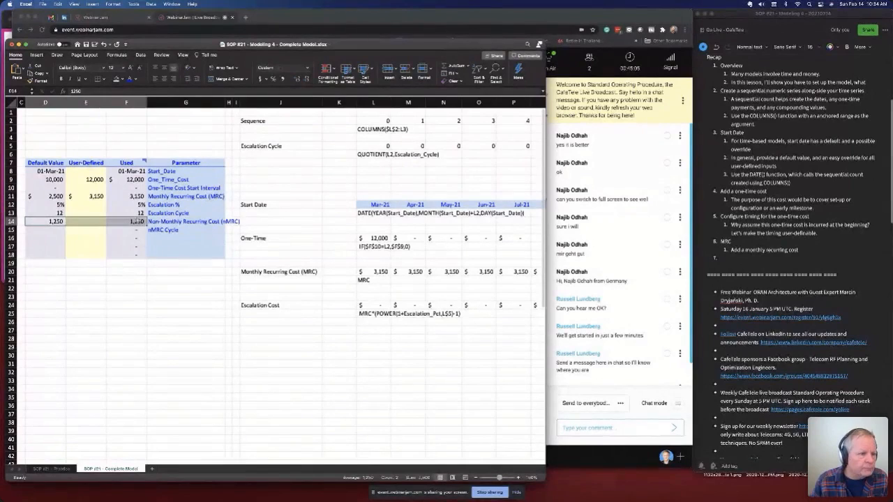
{"action": "left_click", "coordinate": [260, 78]}
{"action": "left_click", "coordinate": [305, 80]}
{"action": "left_click", "coordinate": [305, 79]}
- Enter 12 as the nMRC Cycle default and change D15:F15 to comma number format without decimals
{"action": "left_click", "coordinate": [55, 229]}
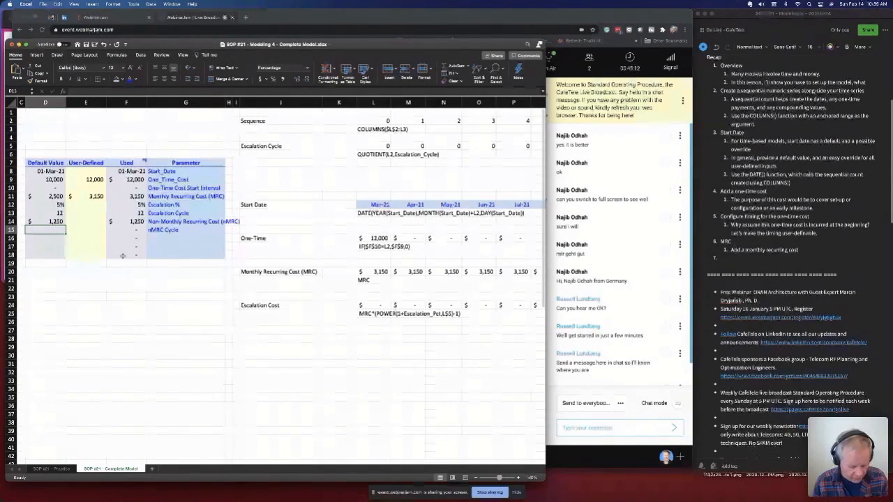
{"action": "type", "text": "12"}
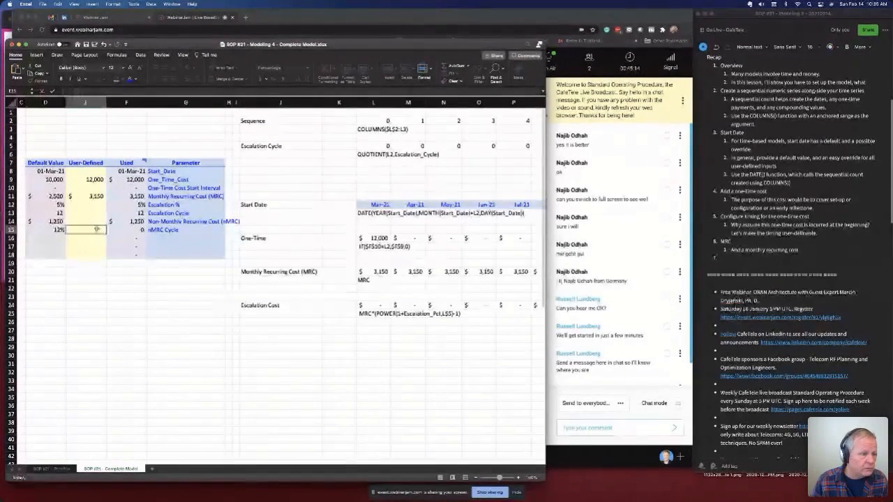
{"action": "key", "text": "Return"}
{"action": "key", "text": "Up"}
{"action": "left_click", "coordinate": [142, 229], "text": "shift"}
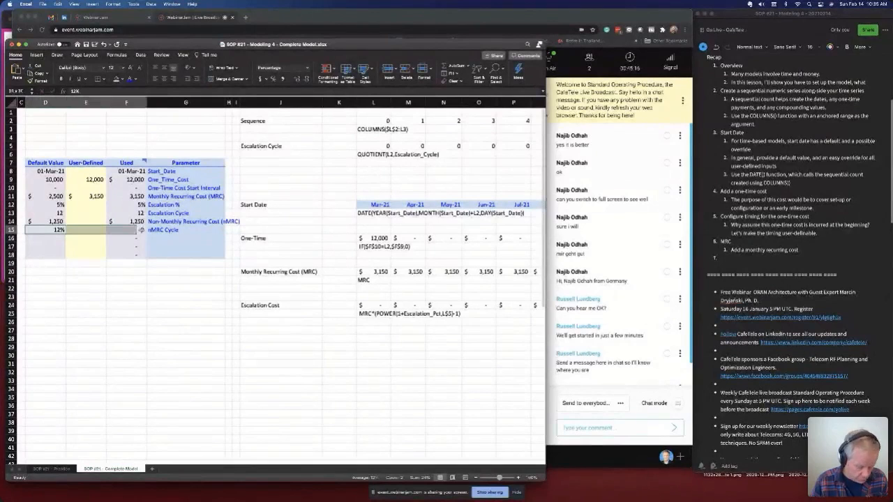
{"action": "left_click", "coordinate": [285, 80]}
{"action": "left_click", "coordinate": [305, 81]}
{"action": "left_click", "coordinate": [305, 80]}
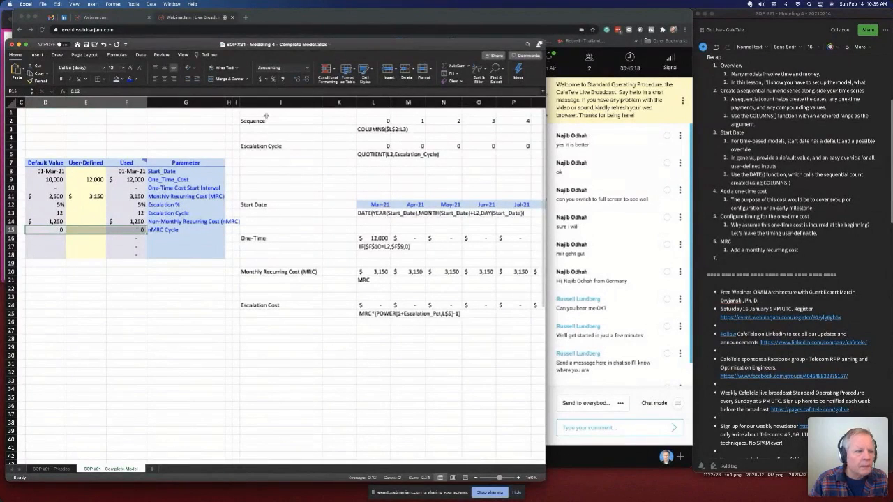
- Re-enter the nMRC Cycle default value as 12 and set its user-defined value to 4
{"action": "left_click", "coordinate": [90, 229]}
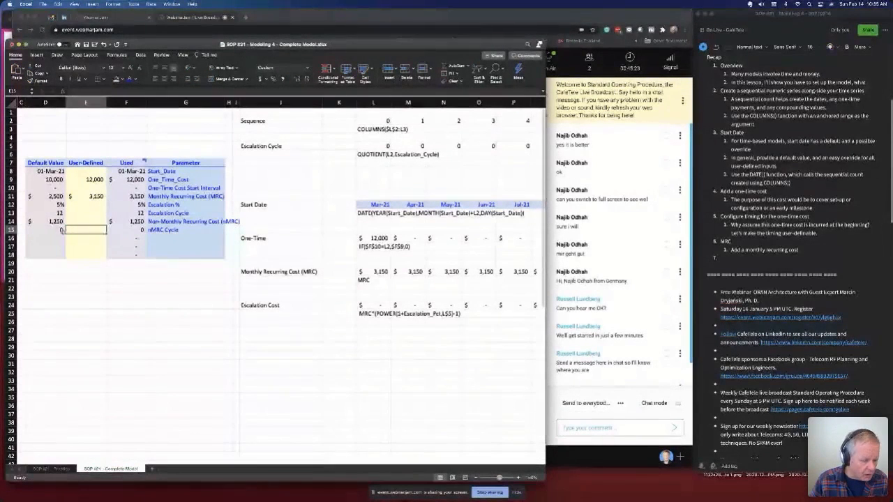
{"action": "left_click", "coordinate": [61, 230]}
{"action": "type", "text": "12"}
{"action": "key", "text": "Tab"}
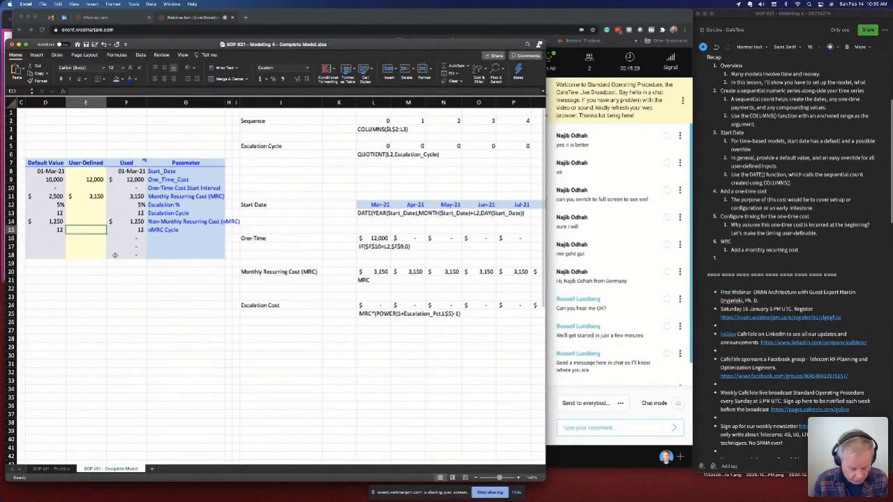
{"action": "type", "text": "4"}
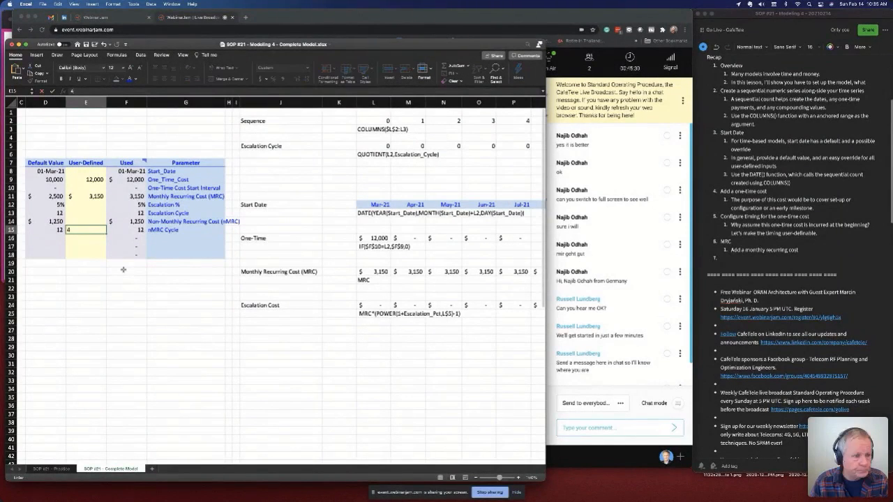
{"action": "key", "text": "Return"}
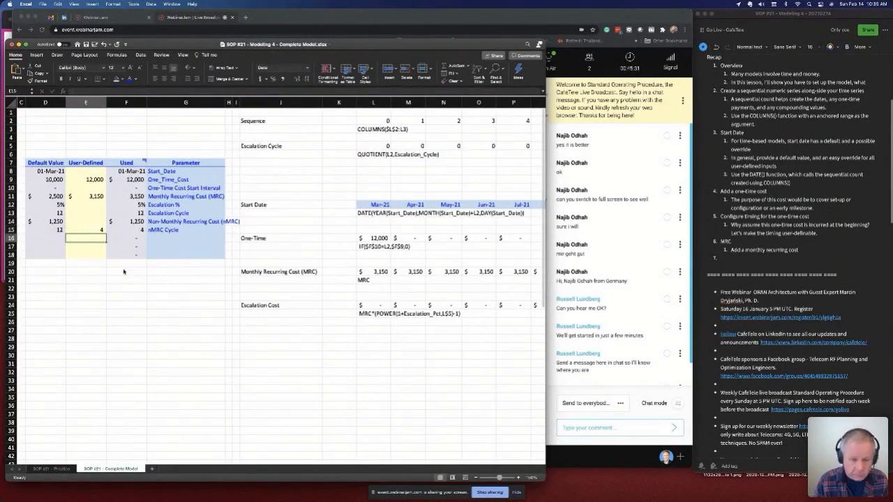
- Add the row labels nMRC Cost in J28 and nMRC Cycle in J7
{"action": "left_click", "coordinate": [265, 340]}
{"action": "type", "text": "nMRC Cost"}
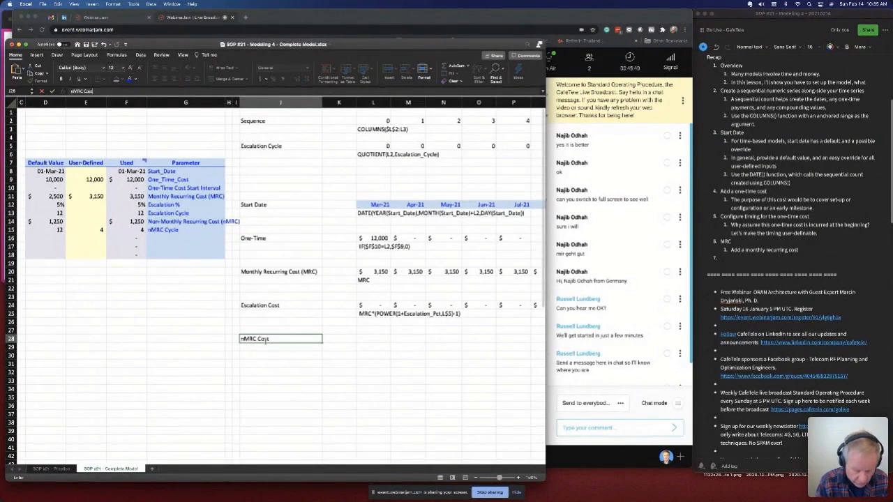
{"action": "key", "text": "Return"}
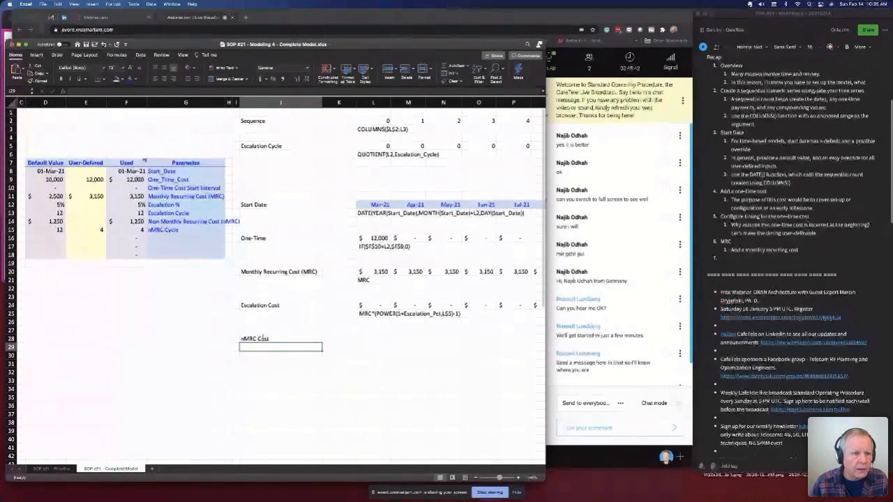
{"action": "left_click", "coordinate": [276, 166]}
{"action": "type", "text": "nMR"}
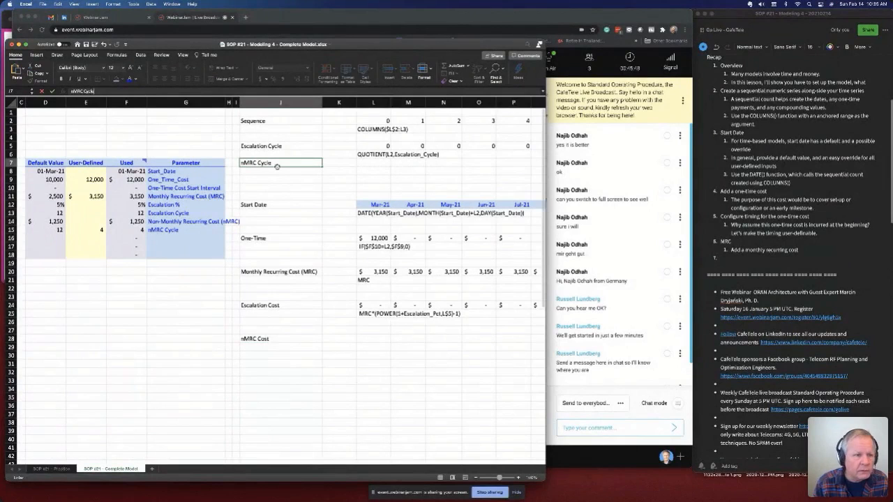
{"action": "type", "text": "C Cycle"}
{"action": "key", "text": "Return"}
- Copy the nMRC Cycle label's formatting to the Sequence and Escalation Cycle labels, and widen column G to fit its parameter names
{"action": "left_click", "coordinate": [279, 163]}
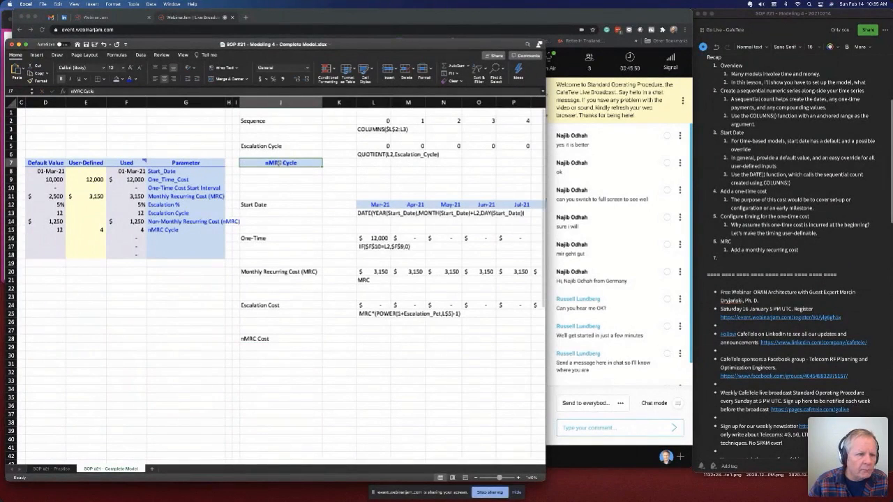
{"action": "scroll", "coordinate": [171, 131], "scroll_direction": "down", "scroll_amount": 1}
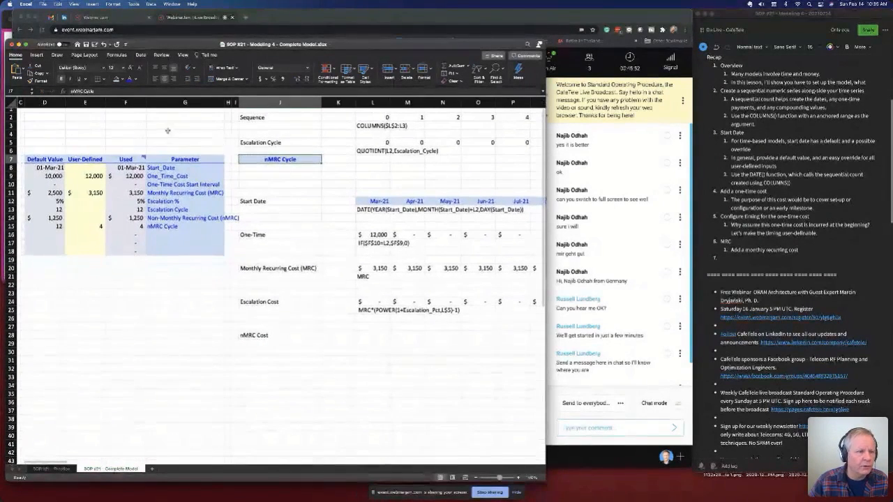
{"action": "scroll", "coordinate": [132, 104], "scroll_direction": "right", "scroll_amount": 1}
{"action": "left_click", "coordinate": [267, 118]}
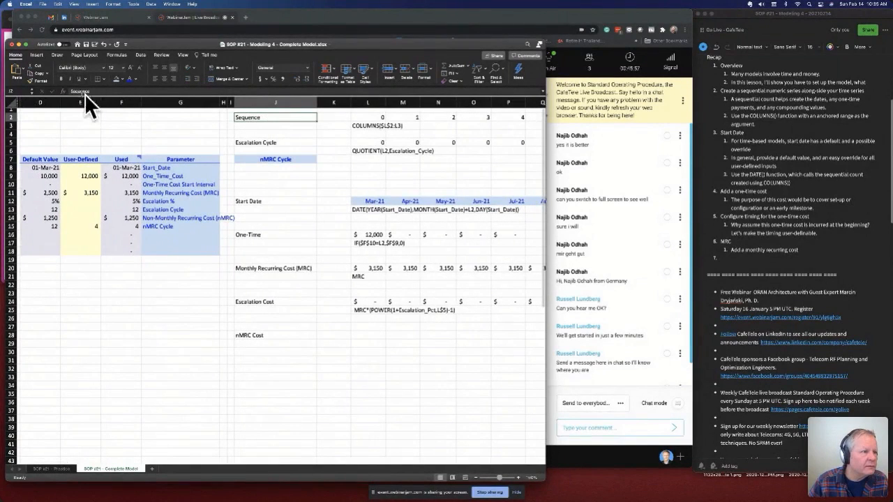
{"action": "left_click", "coordinate": [286, 161]}
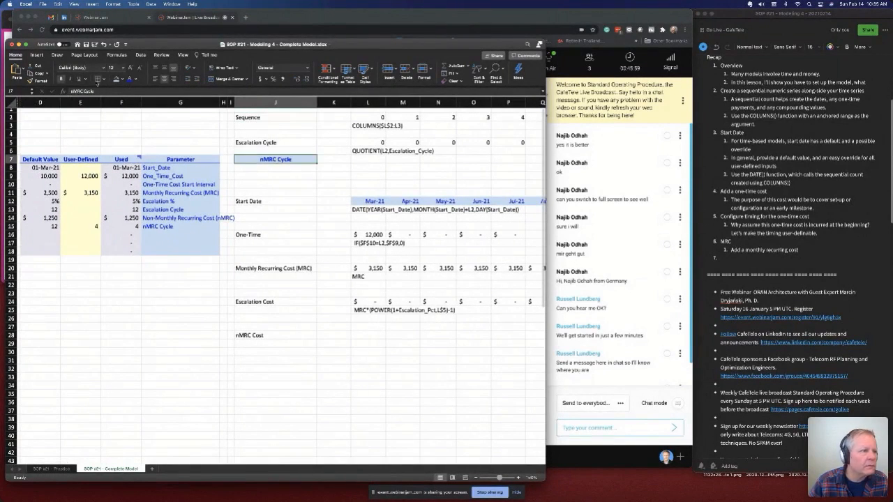
{"action": "left_click", "coordinate": [38, 81]}
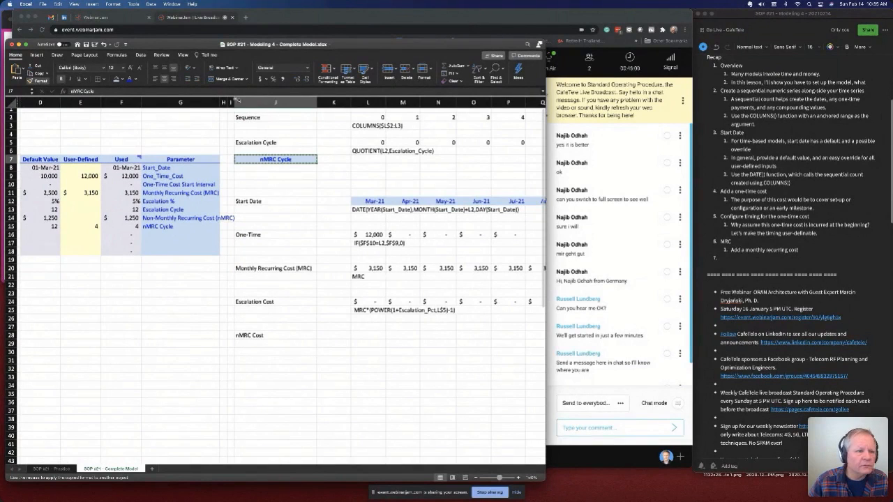
{"action": "left_click", "coordinate": [258, 117]}
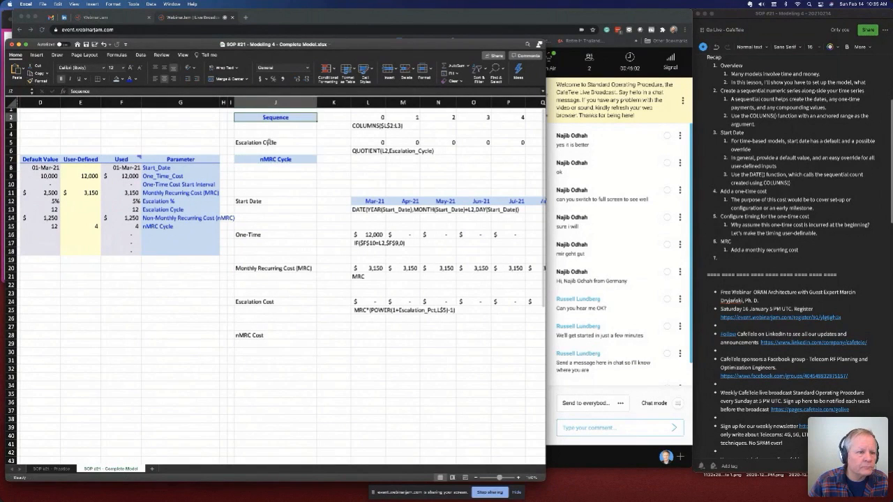
{"action": "left_click", "coordinate": [38, 81]}
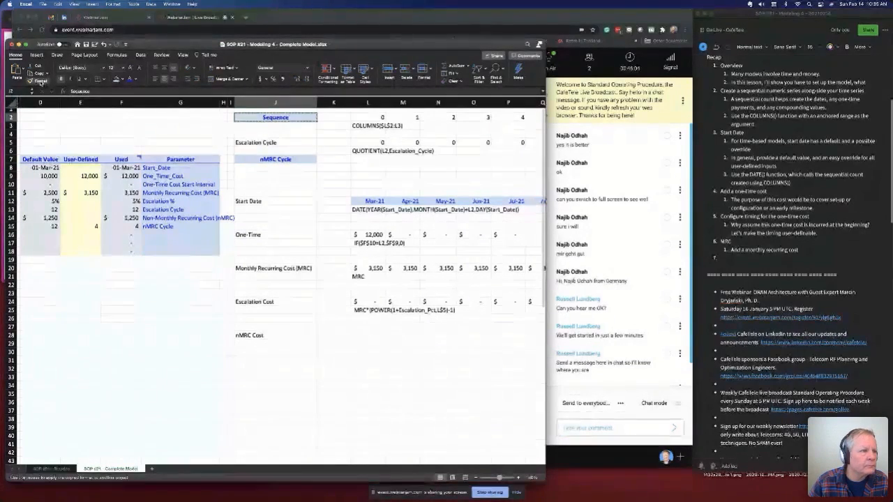
{"action": "left_click", "coordinate": [270, 142]}
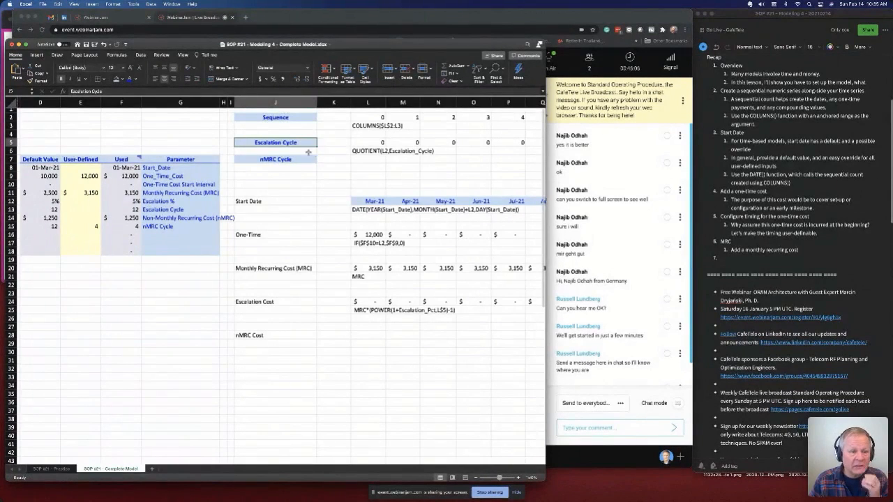
{"action": "left_click_drag", "start_coordinate": [220, 102], "coordinate": [240, 102]}
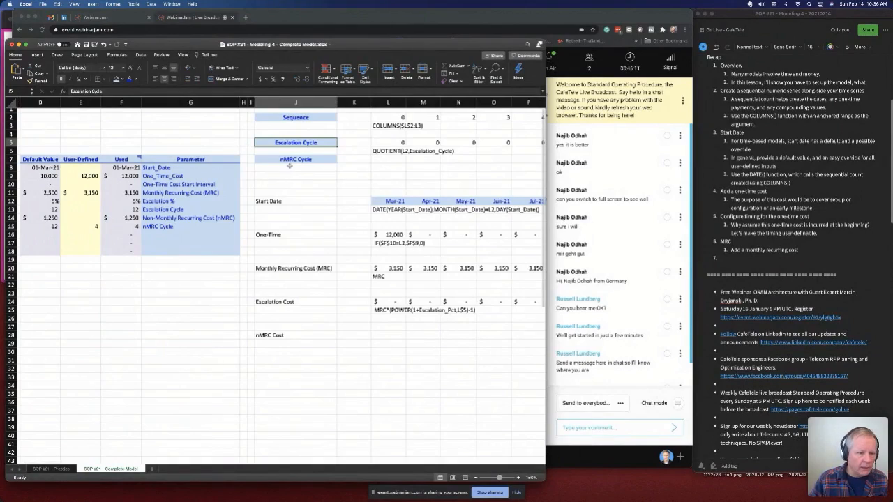
- Define the name nMRC_Cycle for the used nMRC Cycle value in F15
{"action": "left_click", "coordinate": [389, 160]}
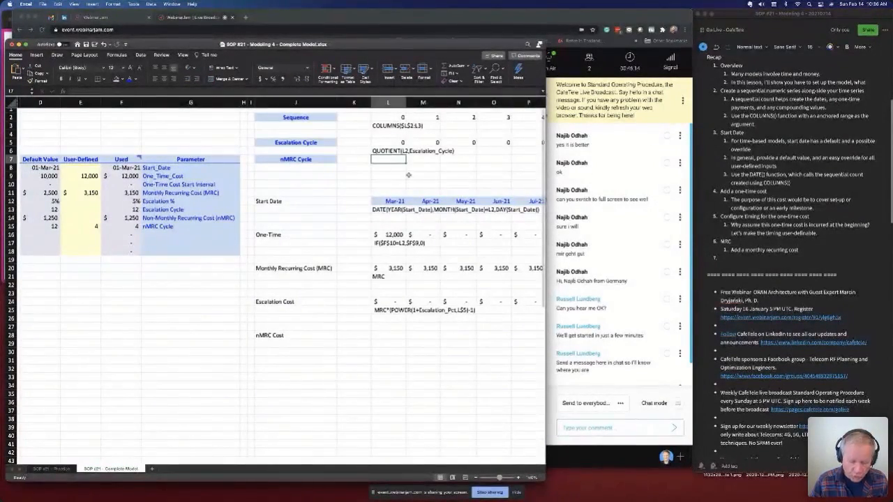
{"action": "left_click", "coordinate": [395, 143]}
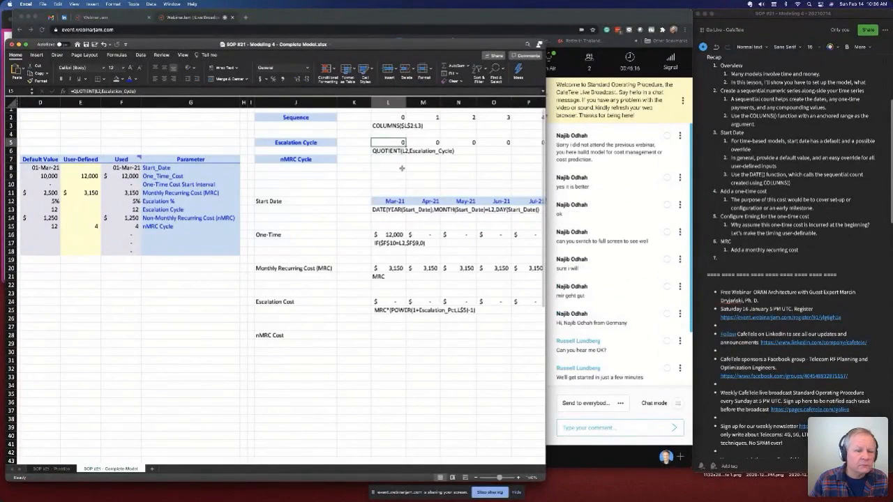
{"action": "left_click", "coordinate": [132, 225]}
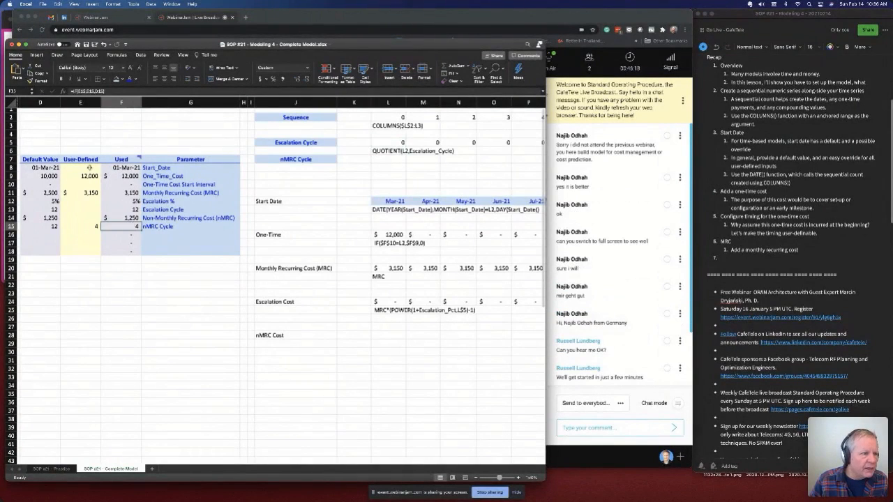
{"action": "type", "text": "nMRC"}
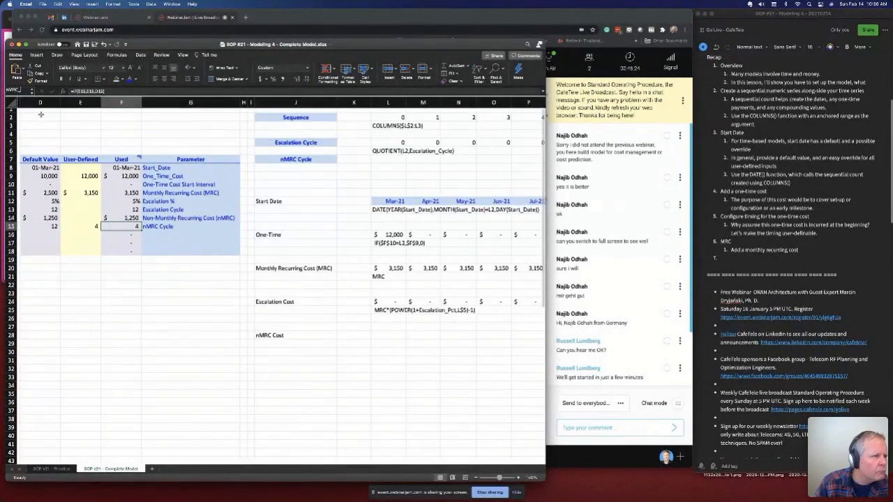
{"action": "type", "text": "_Cycle"}
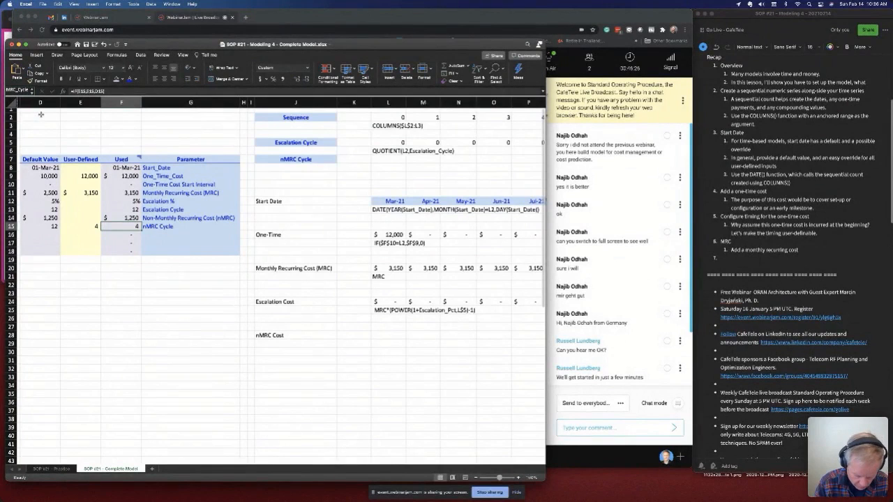
{"action": "key", "text": "Return"}
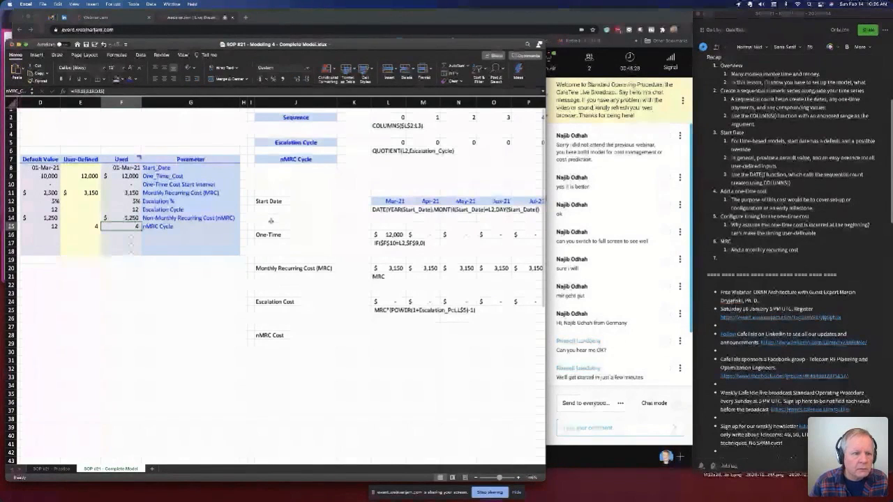
- Enter =QUOTIENT(L$2,nMRC_Cycle) in L7 as the first nMRC Cycle value
{"action": "left_click", "coordinate": [384, 159]}
{"action": "type", "text": "=Quotient("}
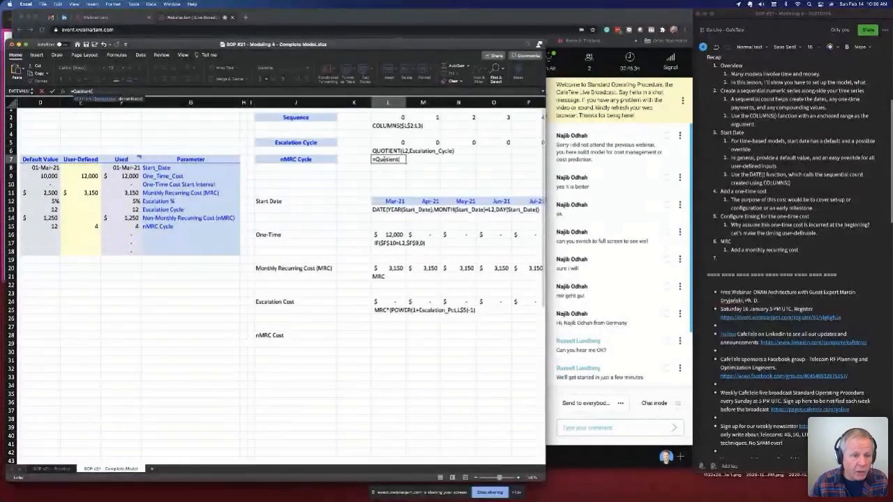
{"action": "left_click", "coordinate": [394, 117]}
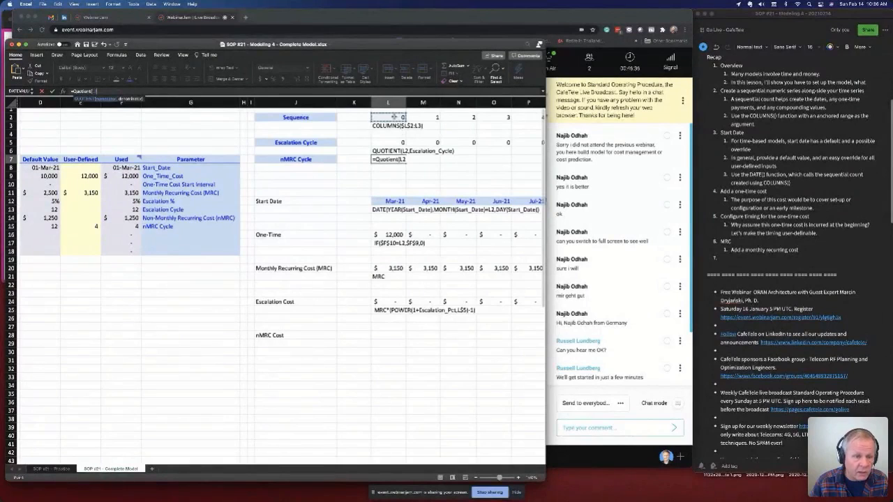
{"action": "key", "text": "F4"}
{"action": "key", "text": "F4"}
{"action": "type", "text": ","}
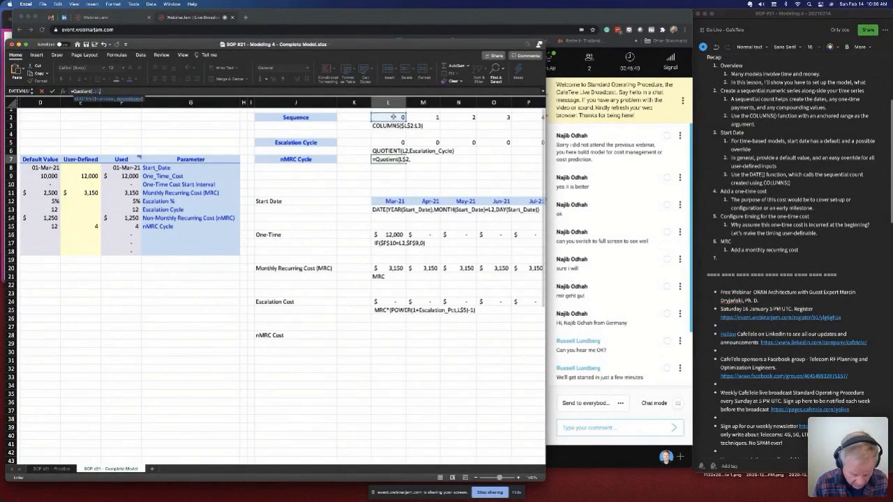
{"action": "key", "text": "F3"}
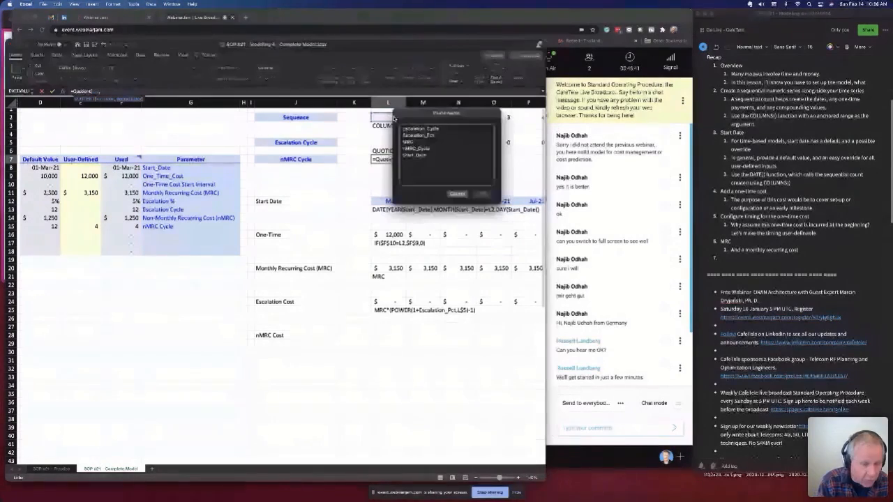
{"action": "left_click", "coordinate": [418, 149]}
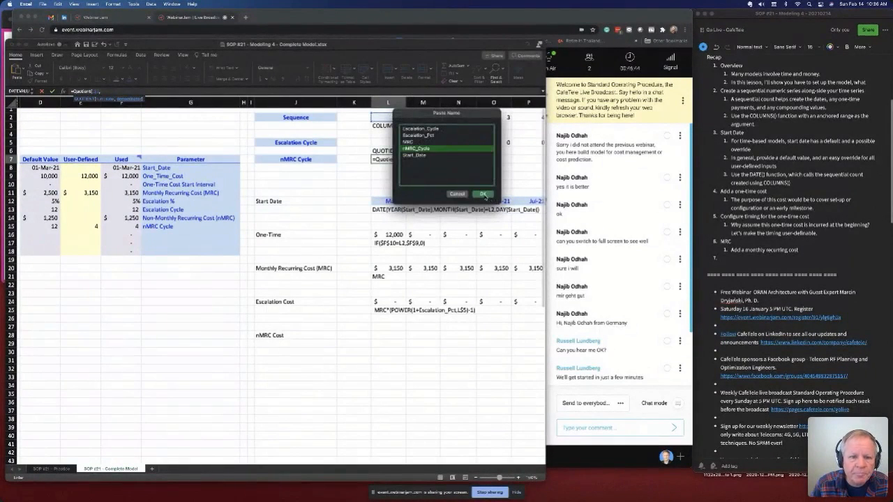
{"action": "left_click", "coordinate": [483, 194]}
{"action": "key", "text": "Return"}
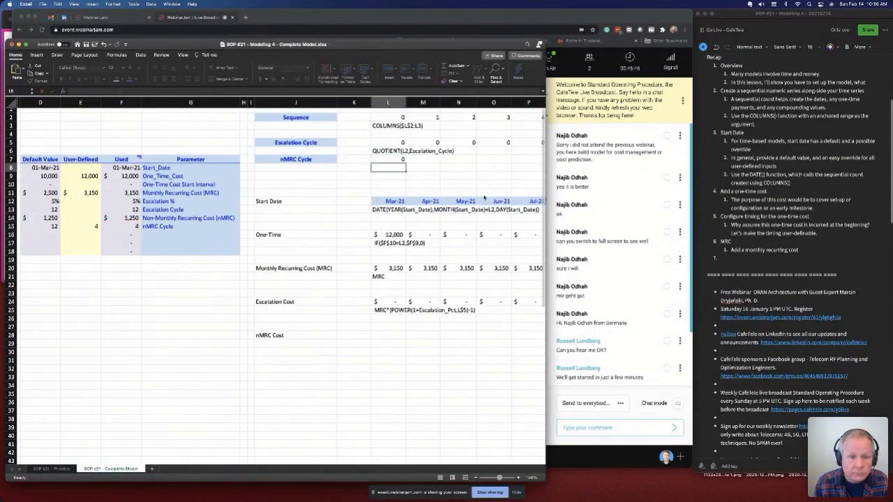
- Show the nMRC Cycle formula as plain text in L8, and fill the L7 formula across to T7
{"action": "left_click", "coordinate": [394, 160]}
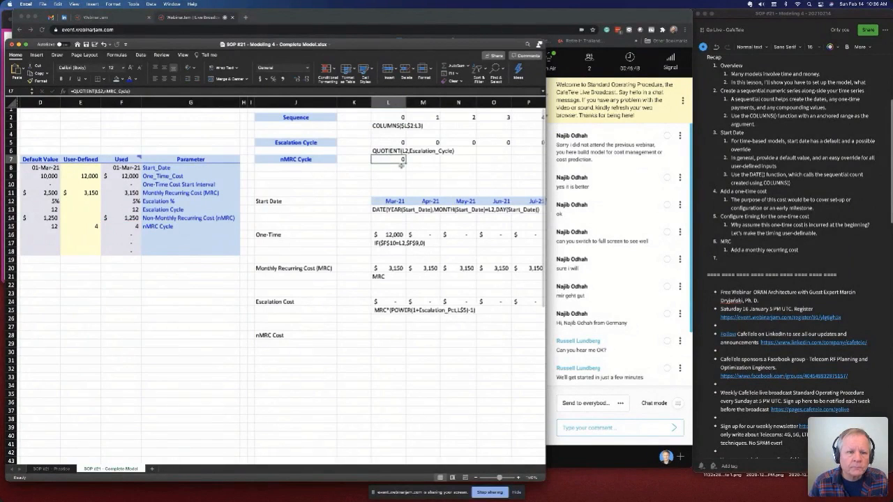
{"action": "left_click_drag", "start_coordinate": [404, 167], "coordinate": [404, 176]}
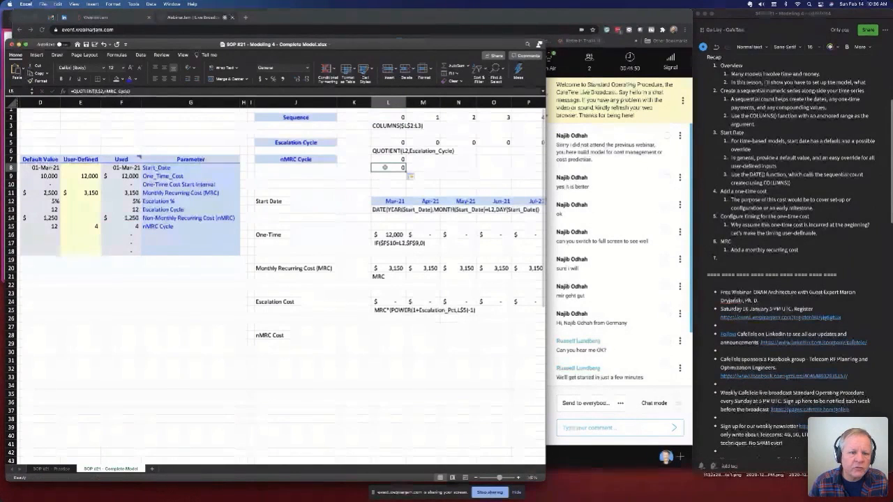
{"action": "left_click", "coordinate": [74, 91]}
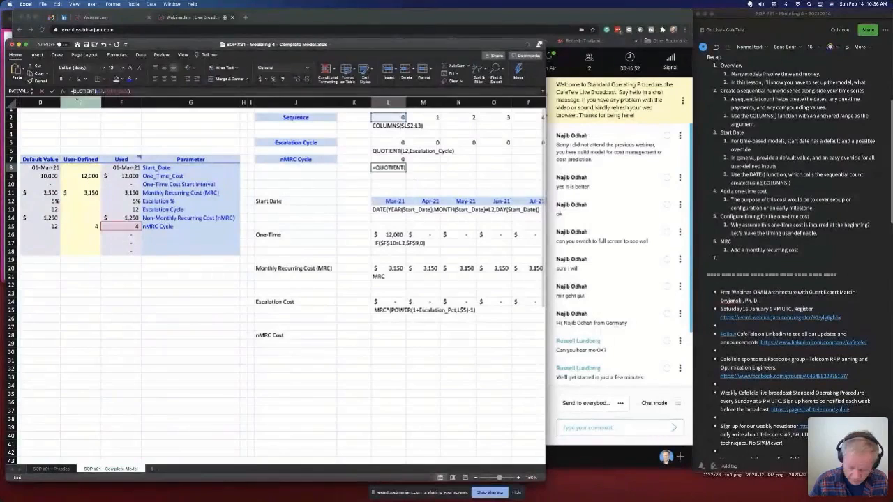
{"action": "key", "text": "BackSpace"}
{"action": "key", "text": "Return"}
{"action": "left_click", "coordinate": [387, 161]}
{"action": "left_click_drag", "start_coordinate": [405, 163], "coordinate": [452, 166]}
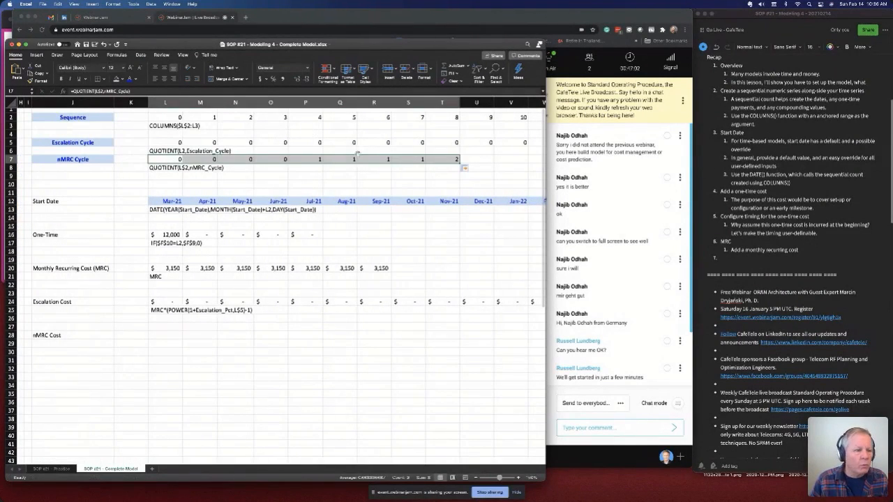
{"action": "left_click", "coordinate": [305, 117]}
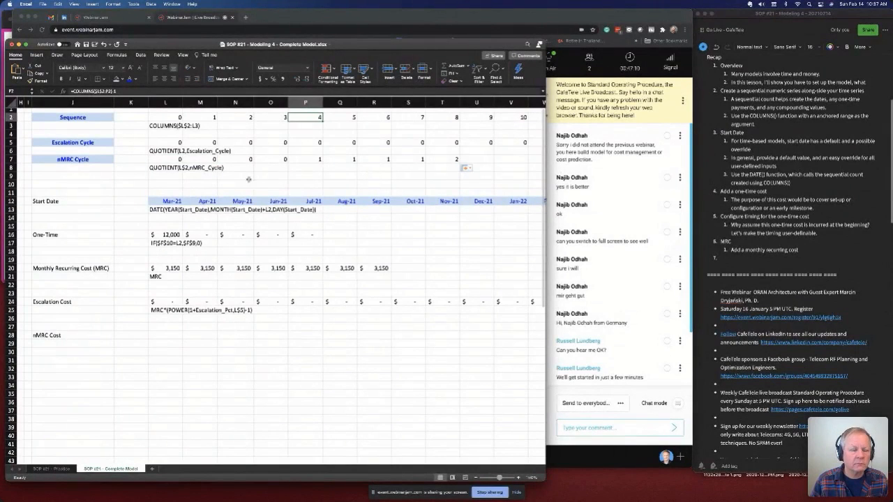
{"action": "key", "text": "Left"}
{"action": "key", "text": "Left"}
{"action": "key", "text": "Left"}
{"action": "key", "text": "Left"}
{"action": "key", "text": "Left"}
{"action": "key", "text": "Left"}
{"action": "key", "text": "Left"}
{"action": "key", "text": "Left"}
{"action": "key", "text": "Left"}
{"action": "key", "text": "Left"}
{"action": "key", "text": "Left"}
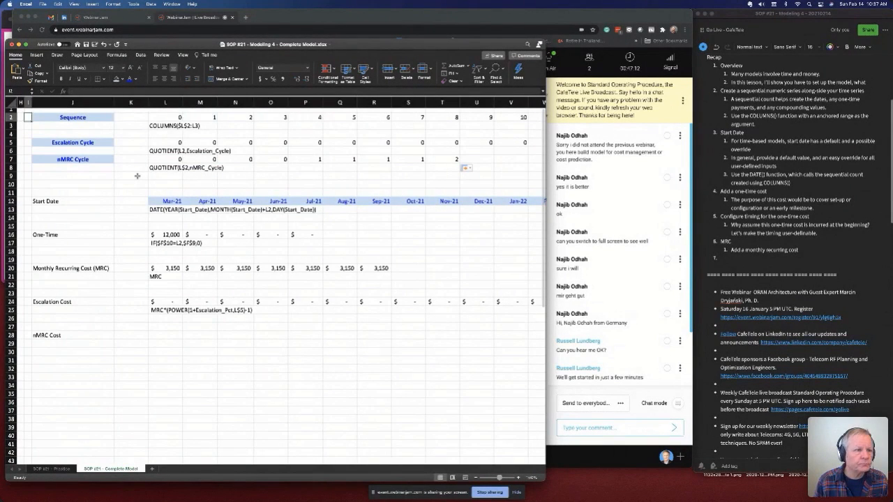
{"action": "key", "text": "Left"}
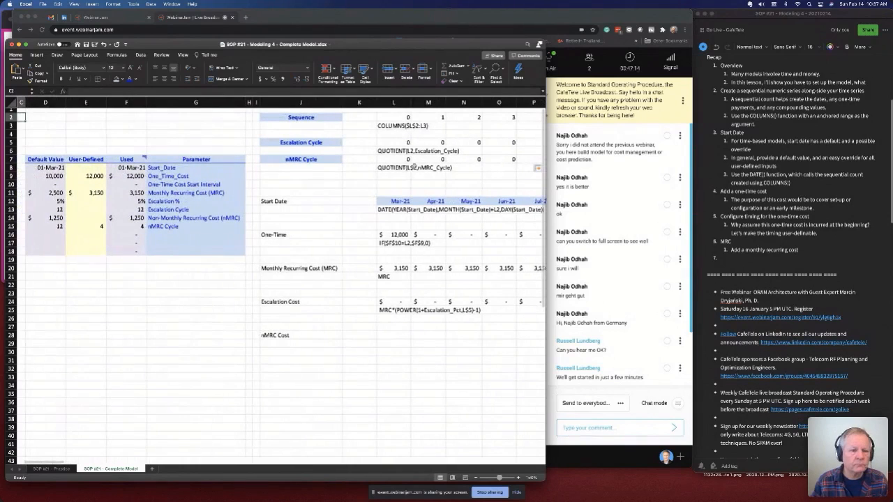
{"action": "left_click", "coordinate": [325, 167]}
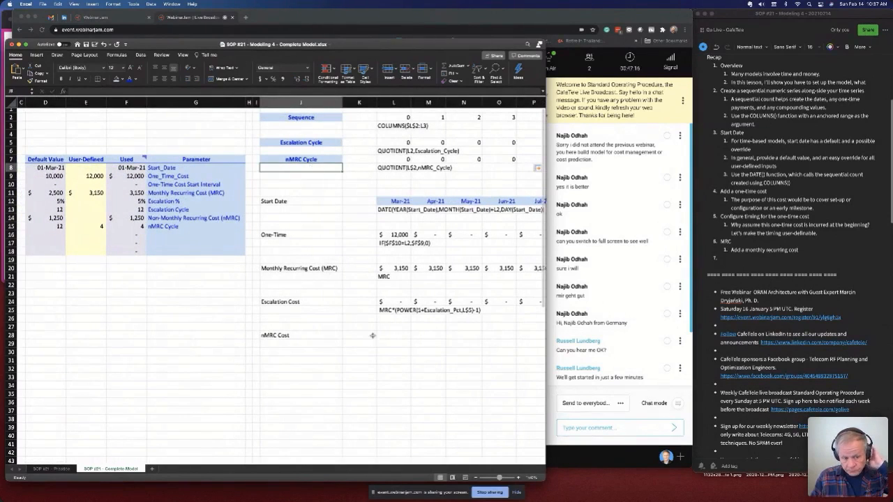
- Copy the escalation cost formula text from L25 and select the first nMRC Cost cell, L28
{"action": "left_click", "coordinate": [394, 337]}
{"action": "scroll", "coordinate": [398, 338], "scroll_direction": "left", "scroll_amount": 1}
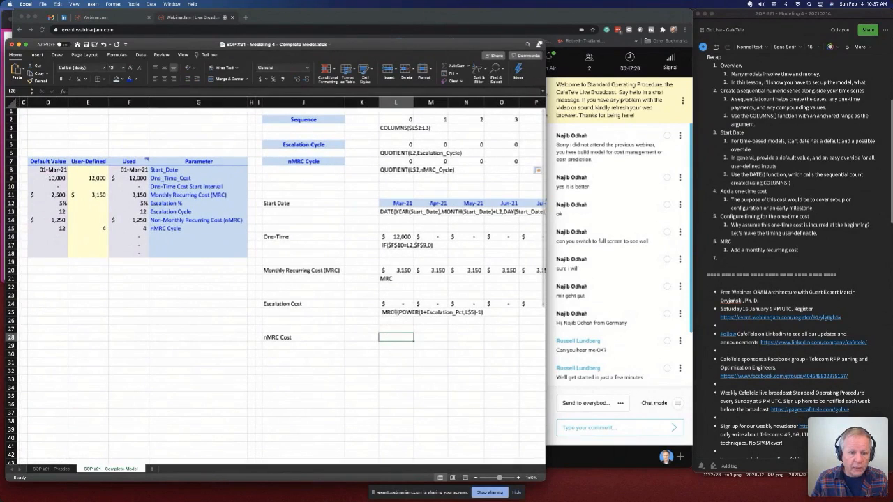
{"action": "left_click", "coordinate": [396, 312]}
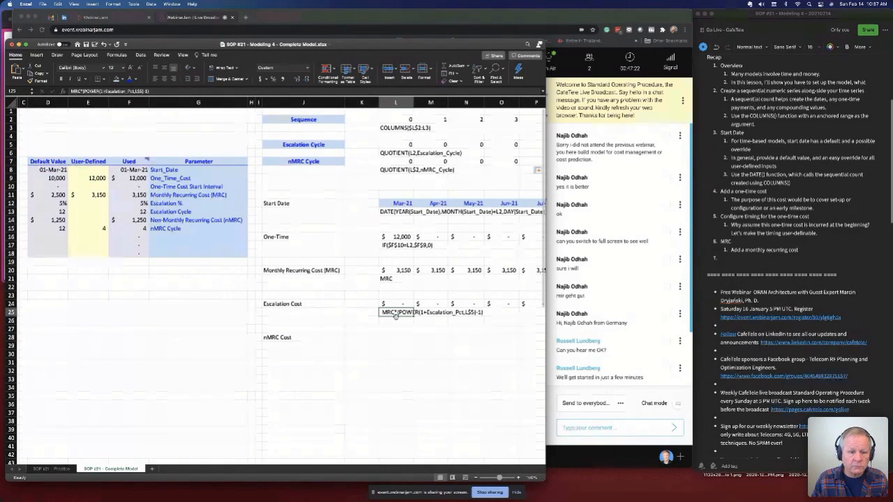
{"action": "key", "text": "super+c"}
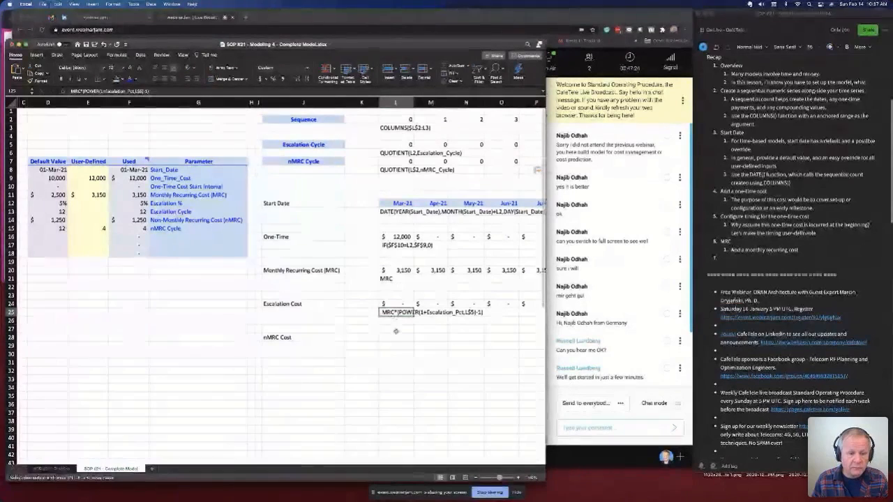
{"action": "left_click", "coordinate": [393, 337]}
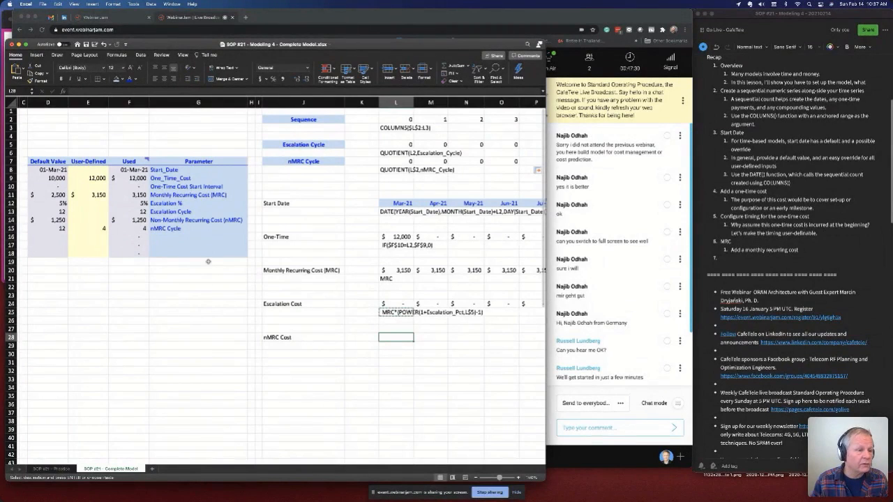
- Try to name the used Non-Monthly Recurring Cost value in F14 nMRC
{"action": "left_click", "coordinate": [131, 220]}
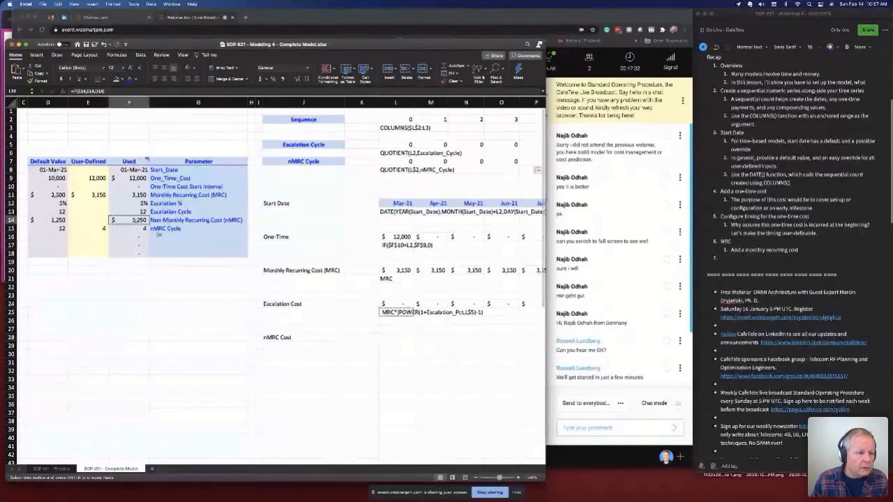
{"action": "left_click", "coordinate": [19, 91]}
{"action": "type", "text": "nMRC"}
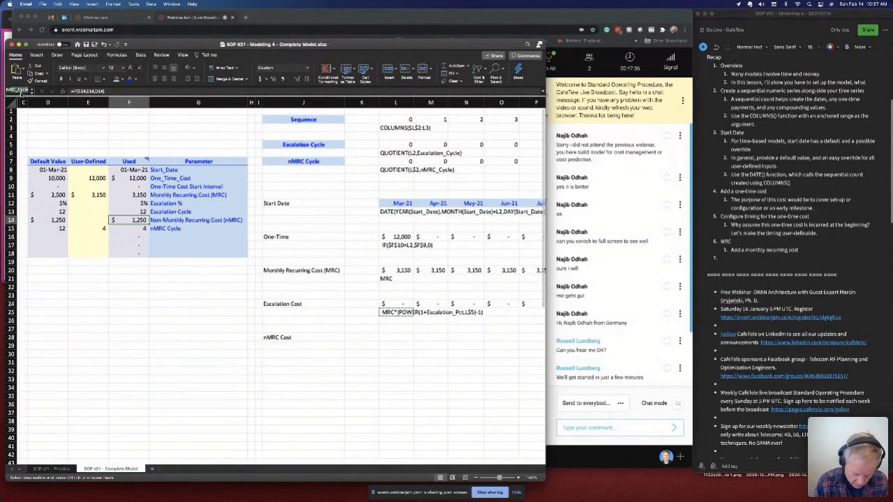
{"action": "type", "text": "_Cycle"}
{"action": "key", "text": "Return"}
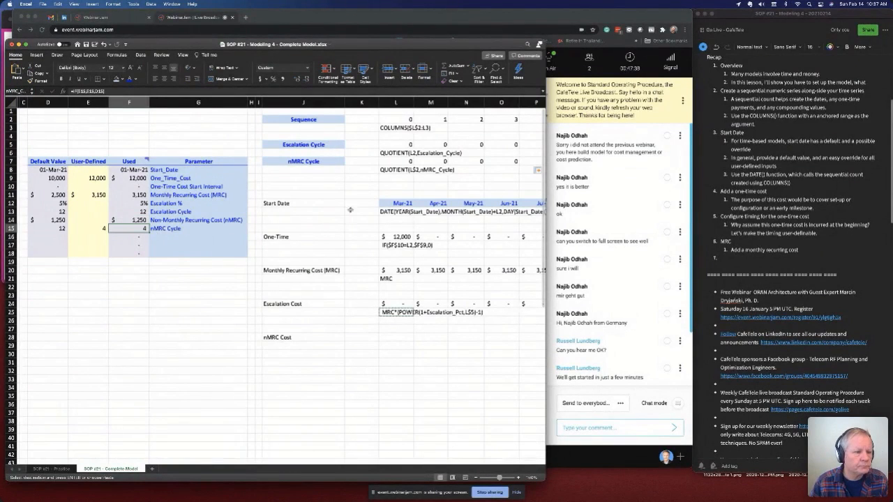
{"action": "type", "text": "="}
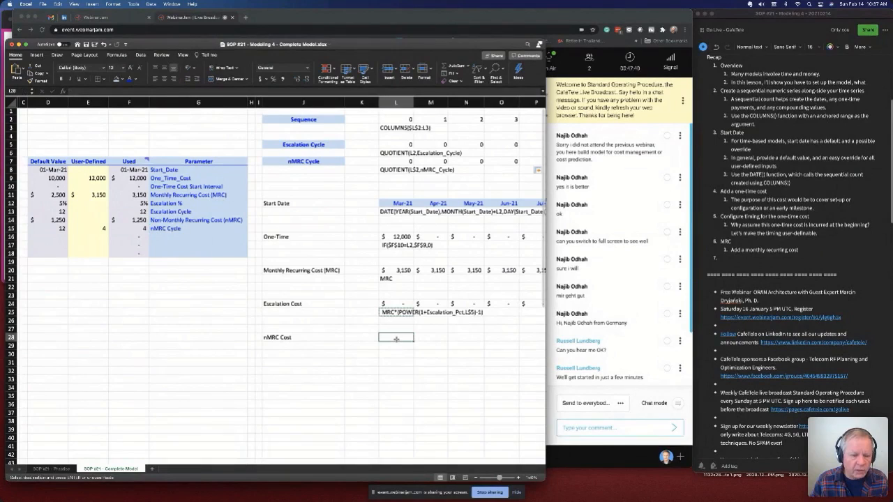
{"action": "type", "text": "nM"}
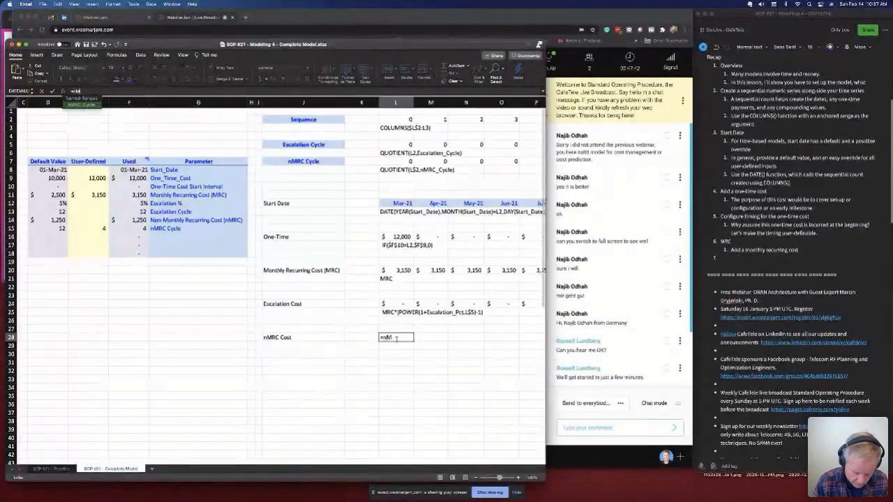
{"action": "type", "text": "RC*"}
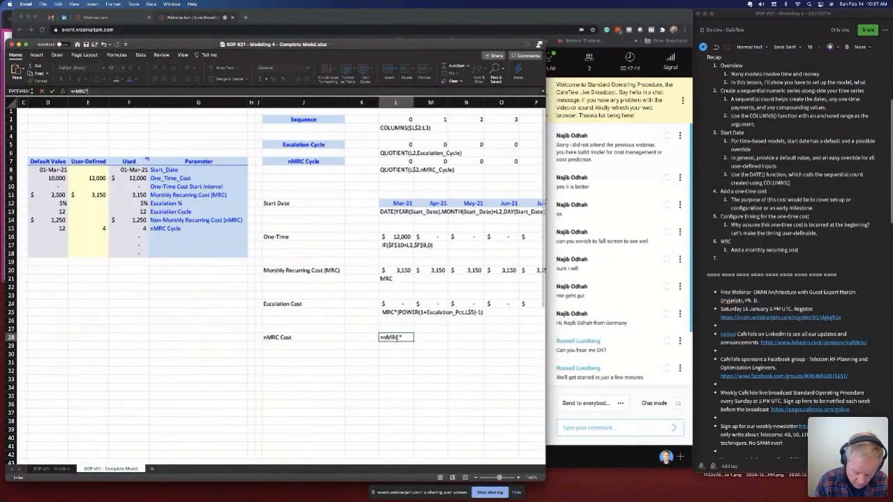
{"action": "type", "text": "power(1+"}
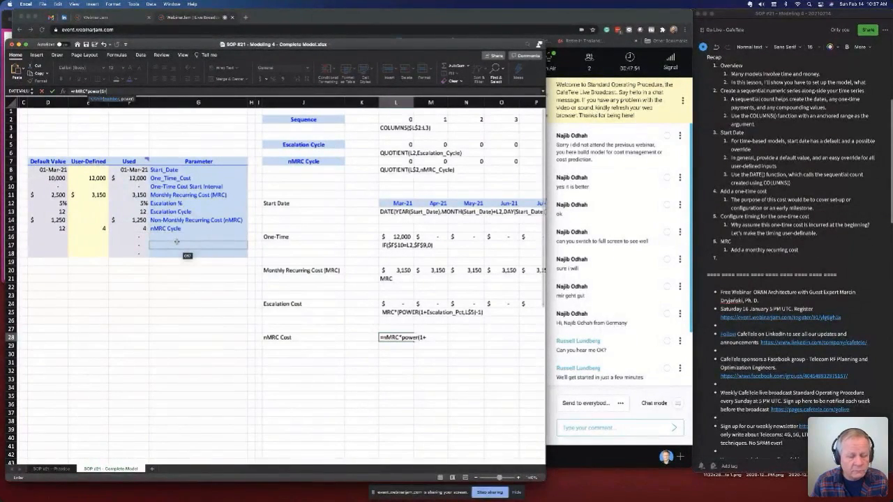
{"action": "key", "text": "Escape"}
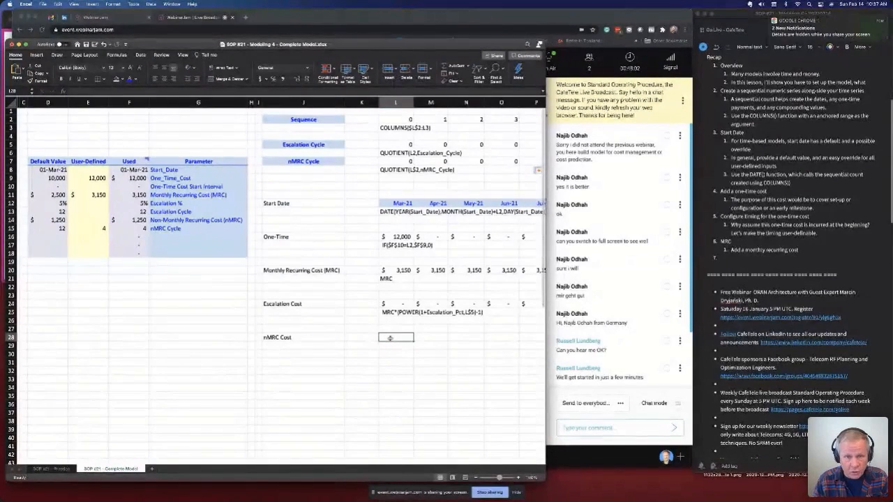
- Switch to the WebinarJam broadcast window in the browser to view its chat
{"action": "scroll", "coordinate": [384, 335], "scroll_direction": "down", "scroll_amount": 1}
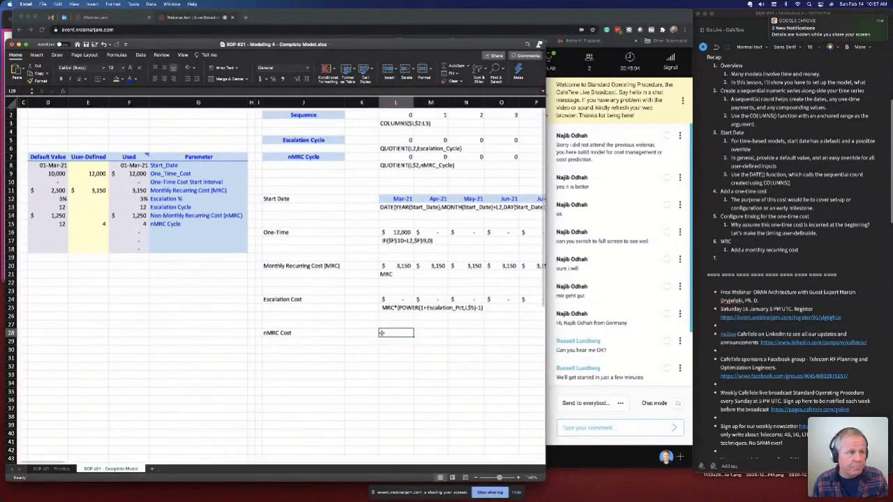
{"action": "scroll", "coordinate": [244, 292], "scroll_direction": "up", "scroll_amount": 1}
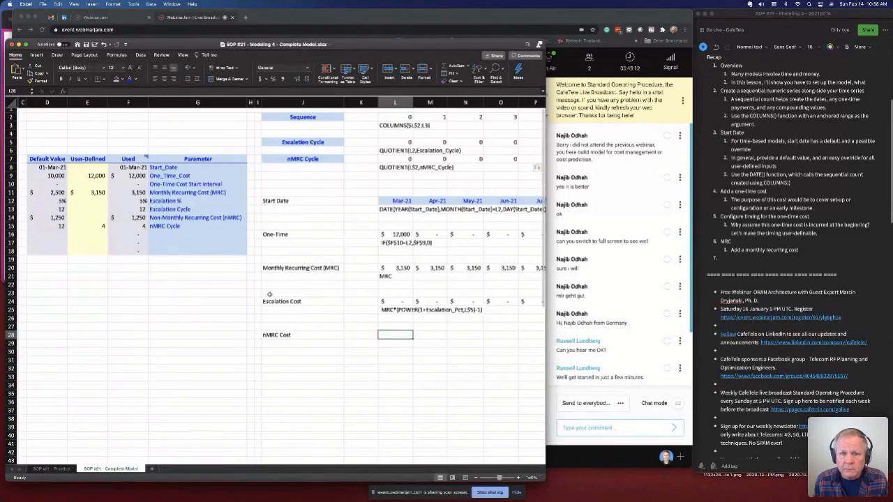
{"action": "left_click", "coordinate": [620, 202]}
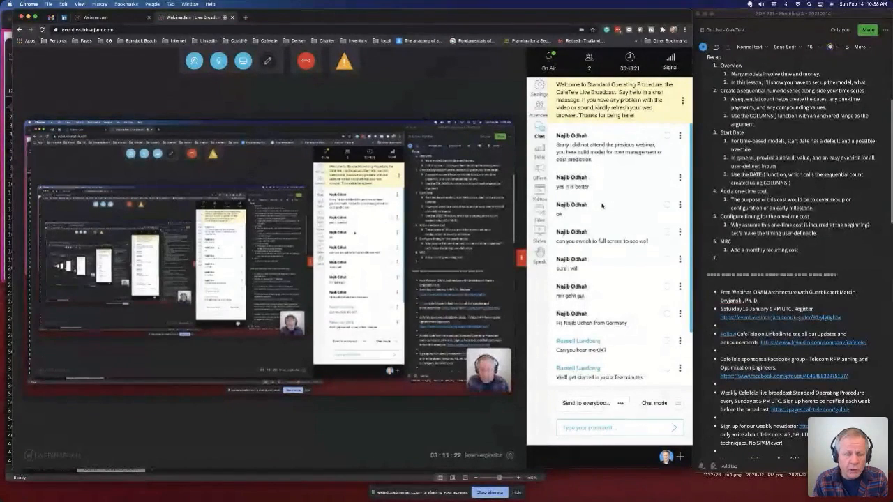
- Switch from the browser back to the SOP #21 Complete Model sheet in Excel
{"action": "key", "text": "super+Tab"}
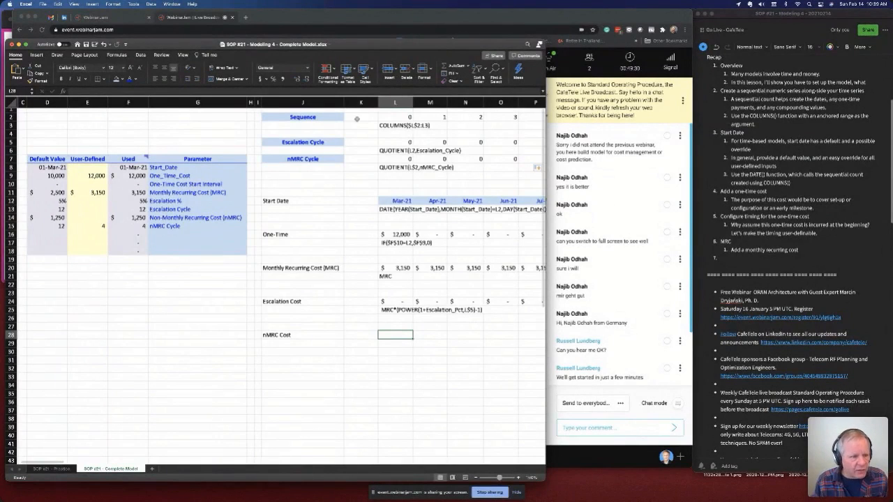
{"action": "left_click", "coordinate": [195, 201]}
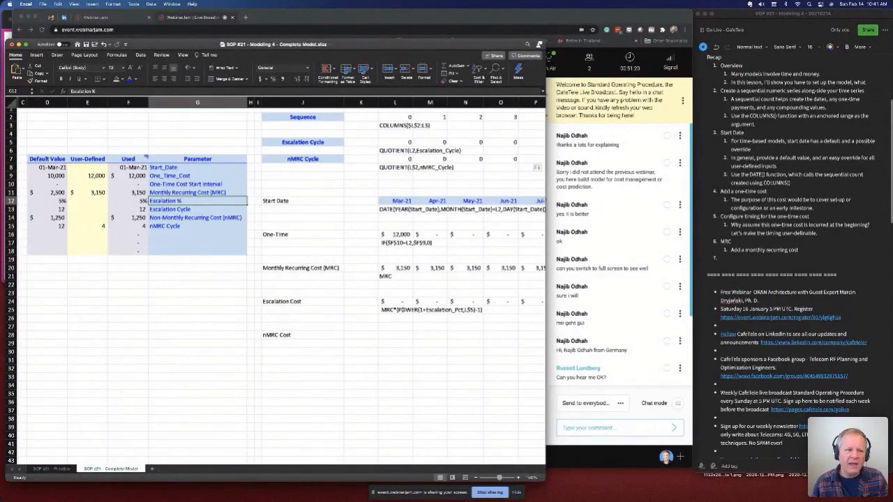
{"action": "left_click", "coordinate": [390, 335]}
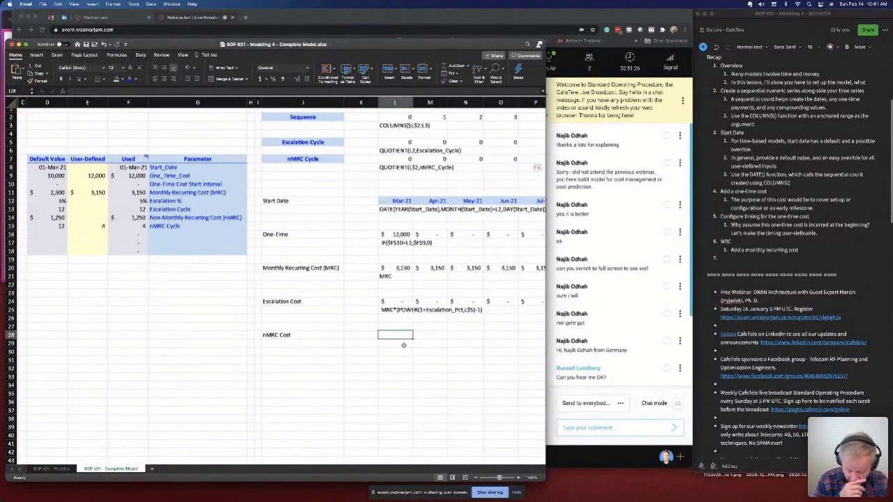
{"action": "type", "text": "="}
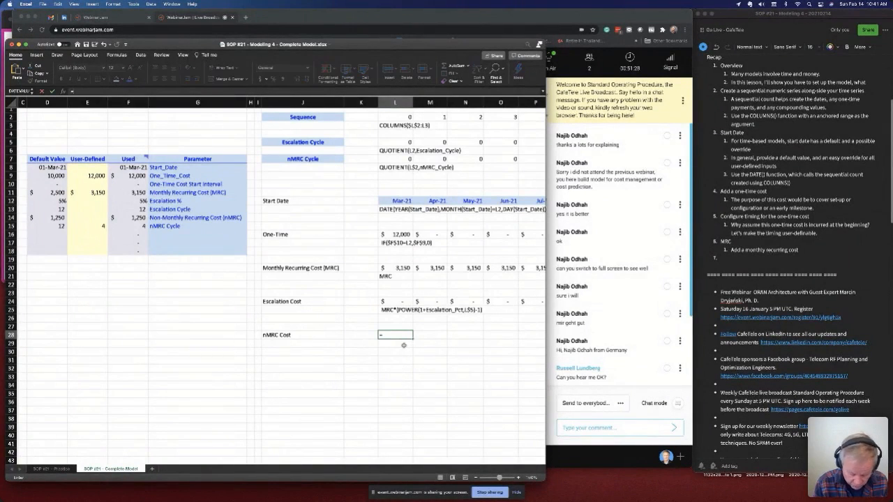
{"action": "type", "text": "if("}
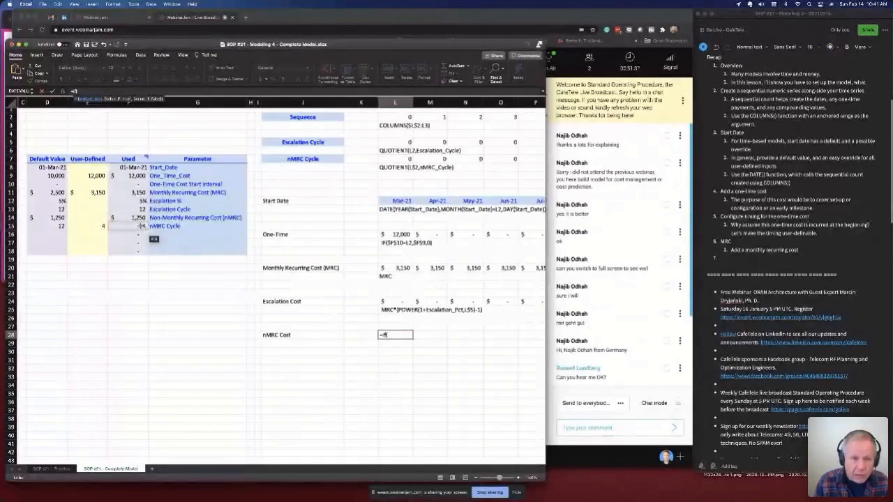
{"action": "left_click", "coordinate": [139, 225]}
{"action": "type", "text": "="}
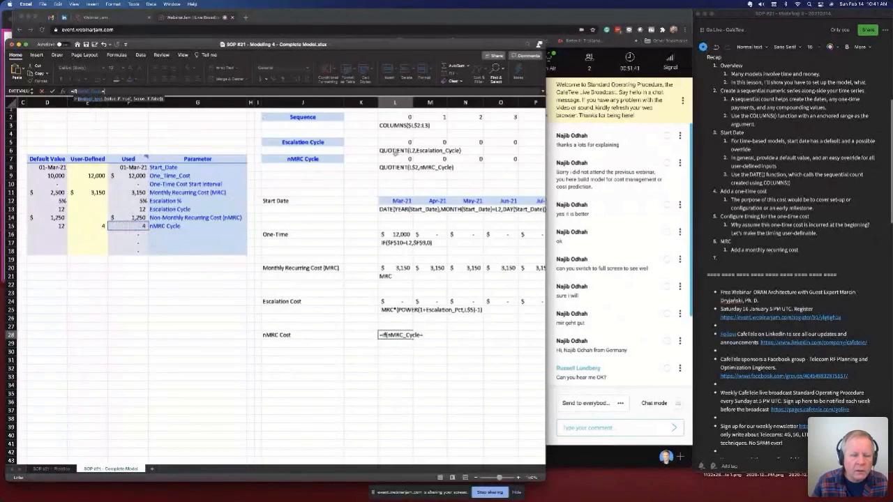
{"action": "left_click", "coordinate": [401, 158]}
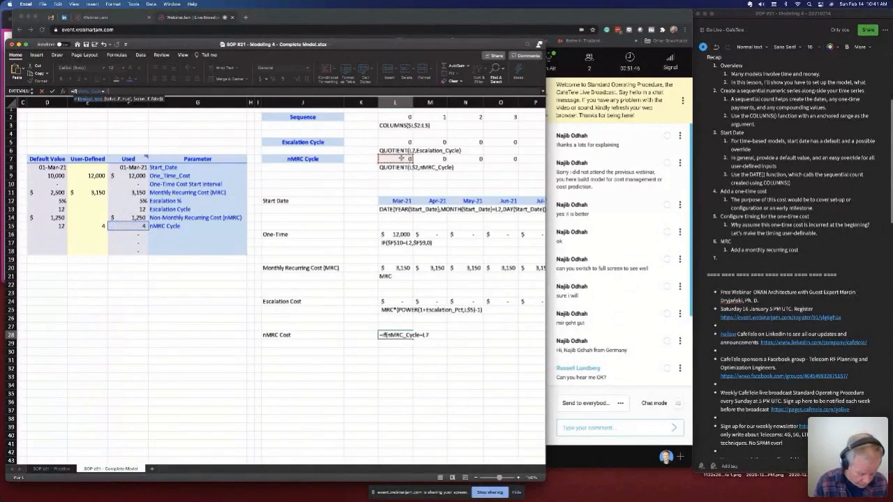
{"action": "key", "text": "F4"}
{"action": "key", "text": "F4"}
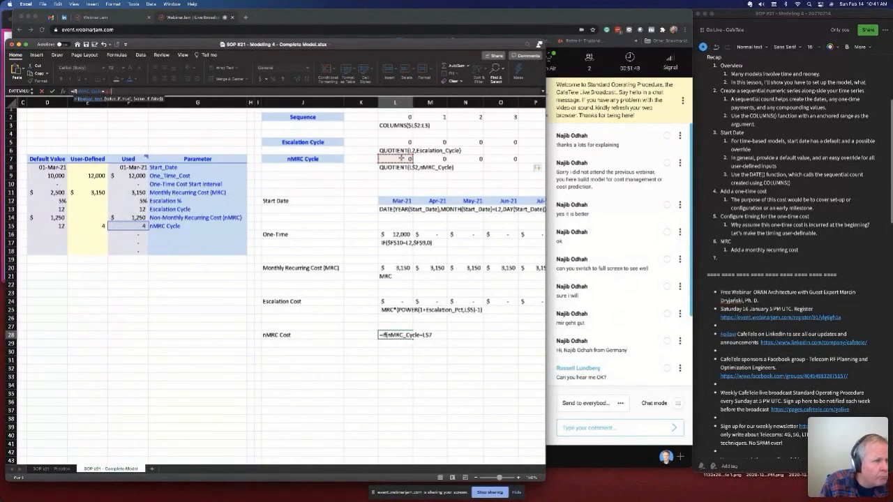
{"action": "type", "text": ","}
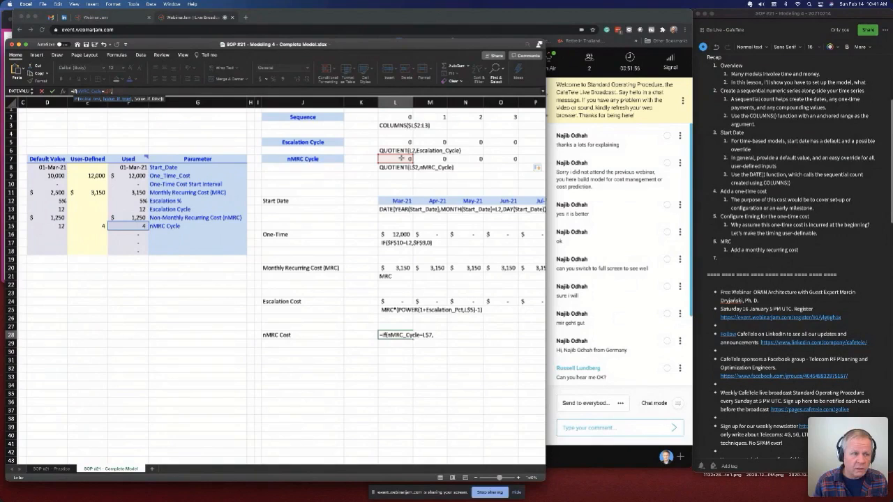
{"action": "key", "text": "F3"}
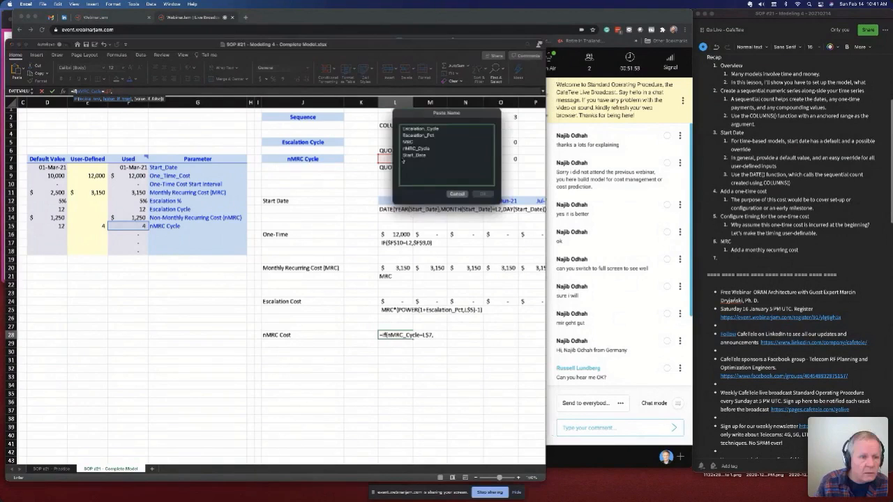
{"action": "left_click", "coordinate": [414, 143]}
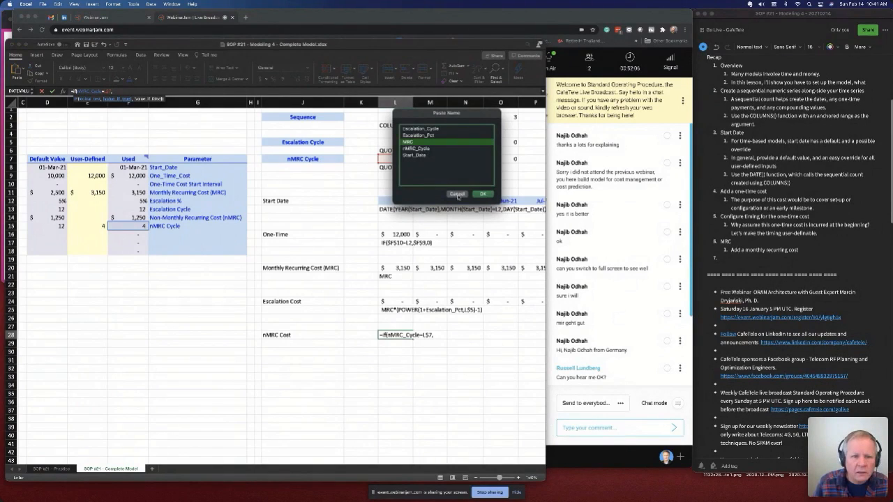
{"action": "left_click", "coordinate": [458, 194]}
{"action": "left_click", "coordinate": [143, 219]}
{"action": "key", "text": "Escape"}
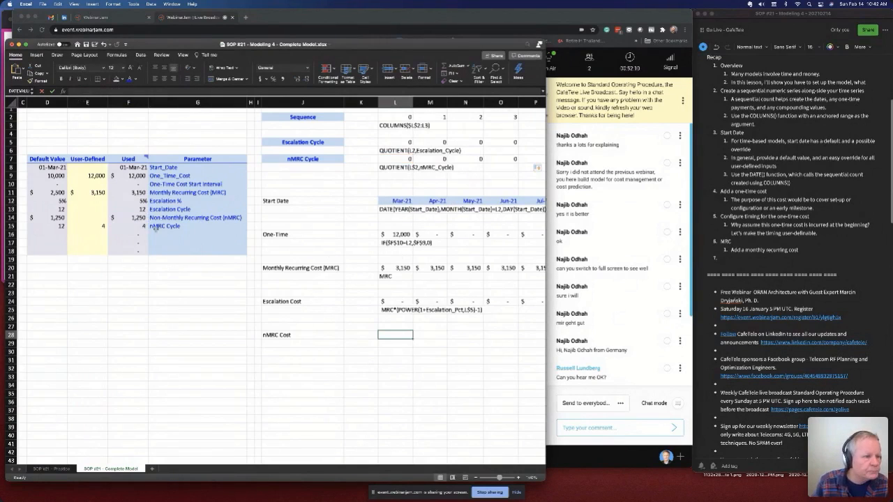
- Name the used Non-Monthly Recurring Cost cell F14 nMRC, and check the cell names of F15 and F14
{"action": "left_click", "coordinate": [138, 217]}
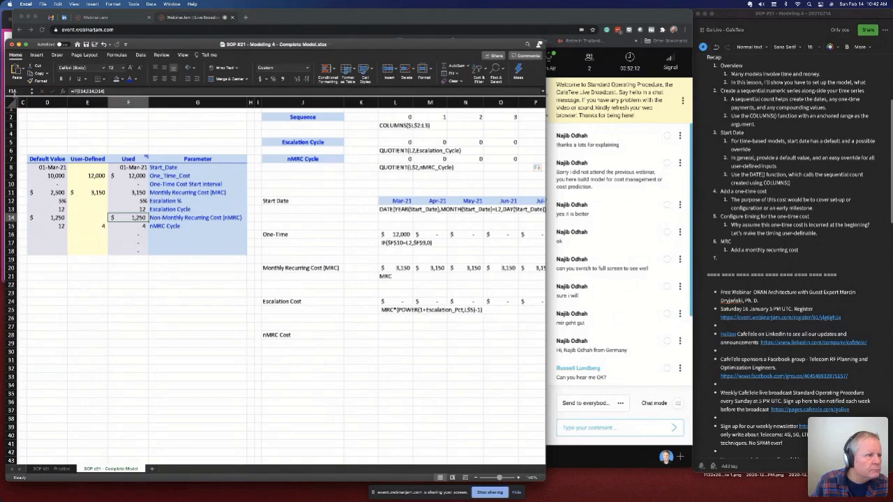
{"action": "type", "text": "nMRC_Cycle"}
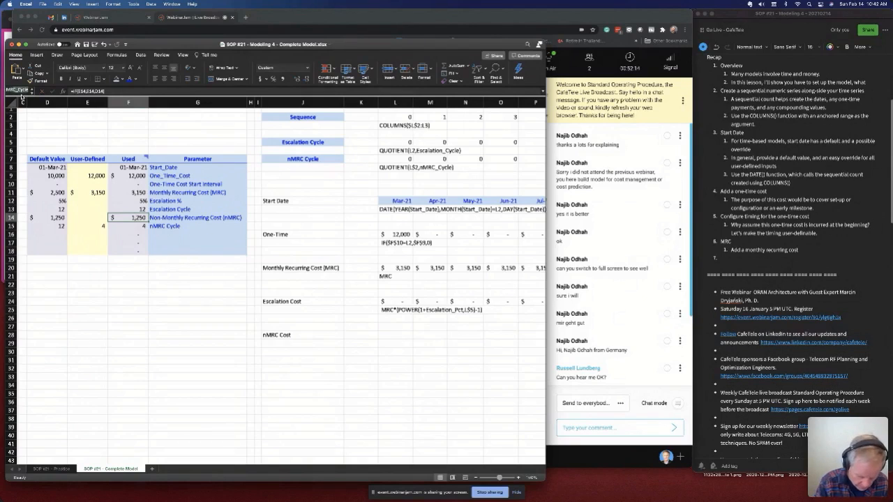
{"action": "key", "text": "BackSpace"}
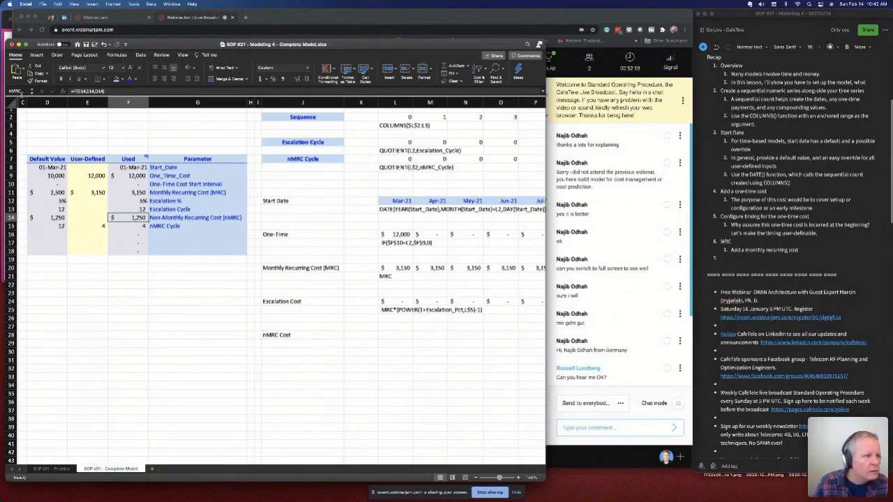
{"action": "left_click", "coordinate": [138, 227]}
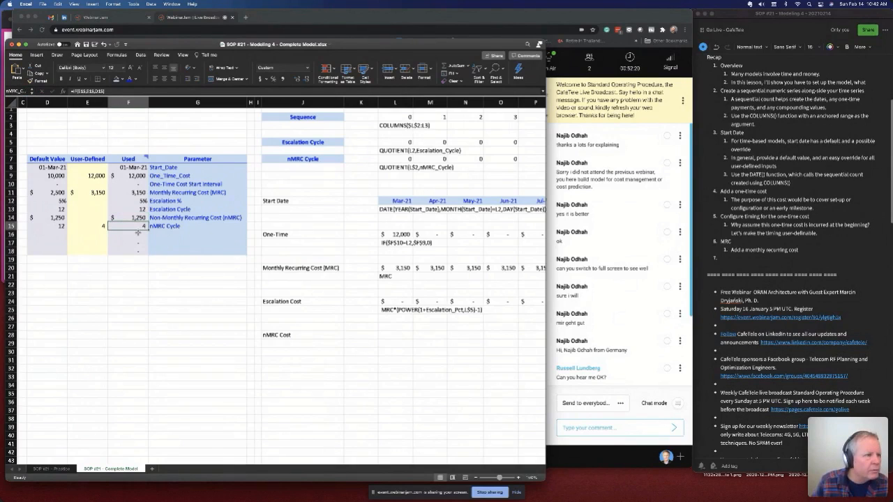
{"action": "left_click", "coordinate": [137, 217]}
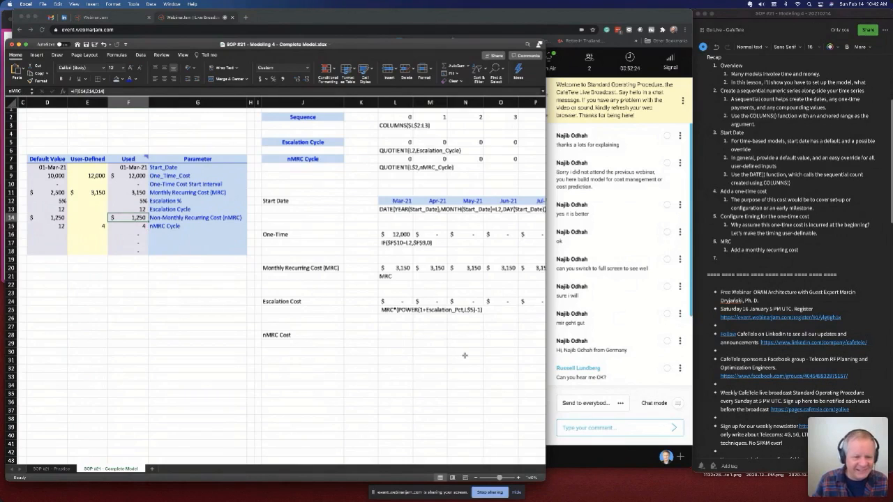
- Enter the nMRC Cost formula =IF(nMRC_Cycle=L$7,nMRC,0) in L28, with only the row of L7 anchored
{"action": "left_click", "coordinate": [391, 337]}
{"action": "type", "text": "="}
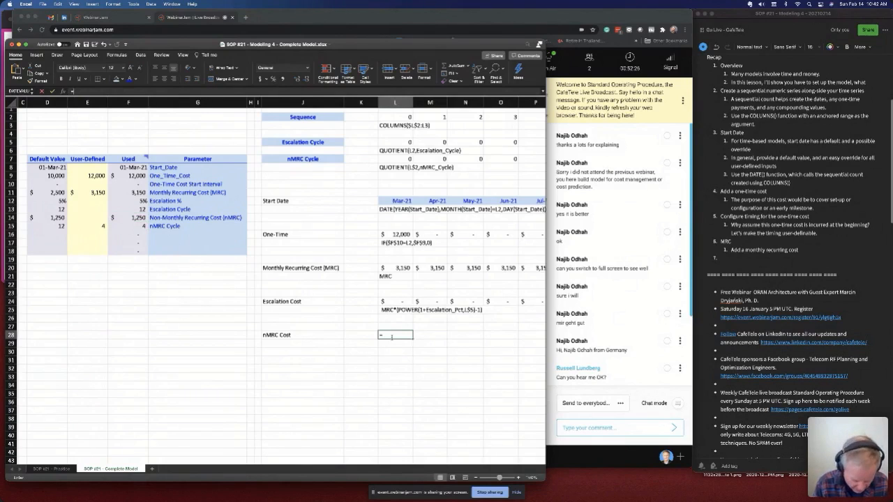
{"action": "type", "text": "if("}
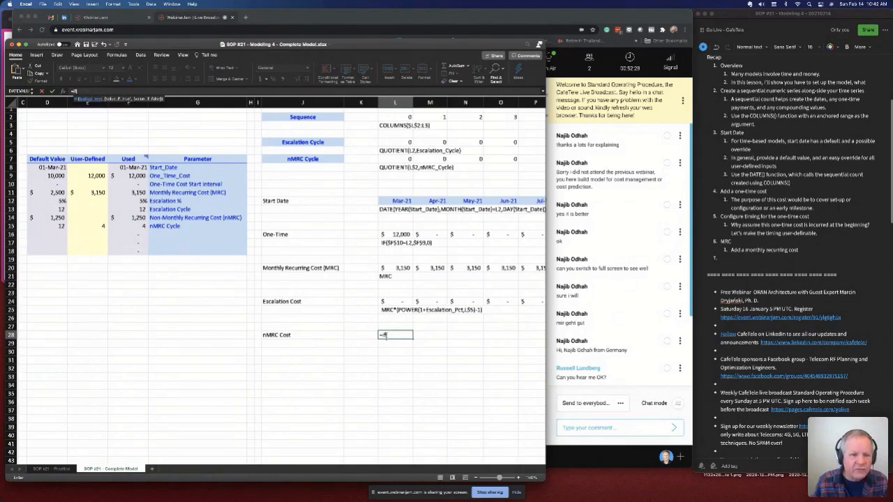
{"action": "left_click", "coordinate": [138, 226]}
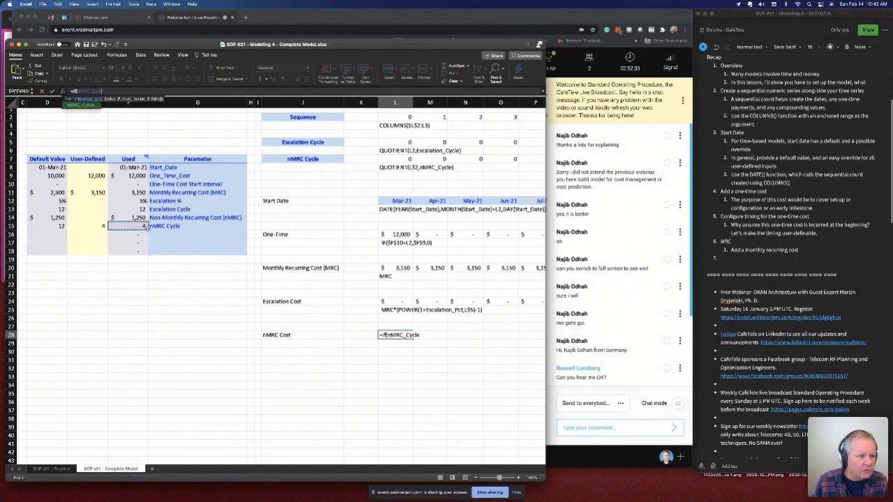
{"action": "type", "text": "="}
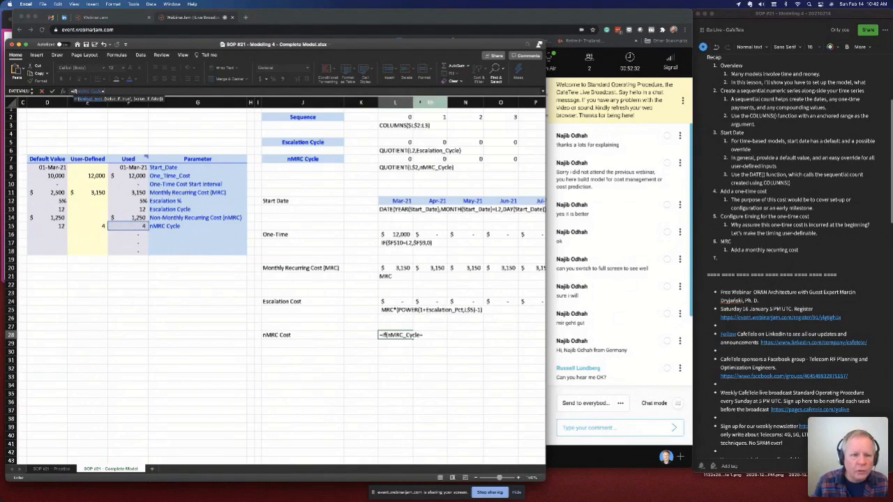
{"action": "left_click", "coordinate": [399, 159]}
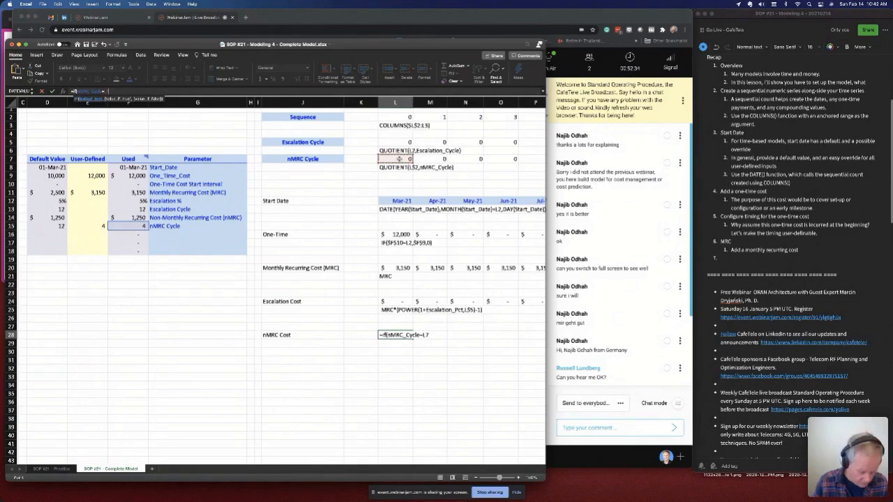
{"action": "key", "text": "F4"}
{"action": "key", "text": "F4"}
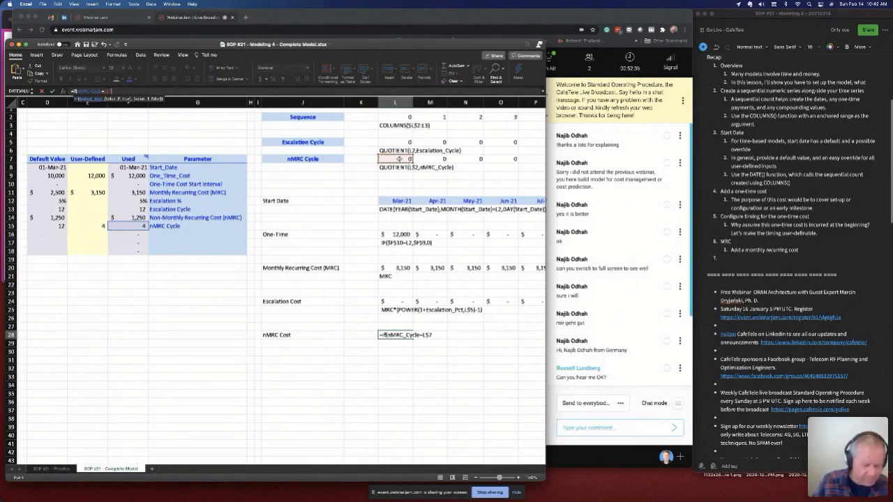
{"action": "type", "text": ","}
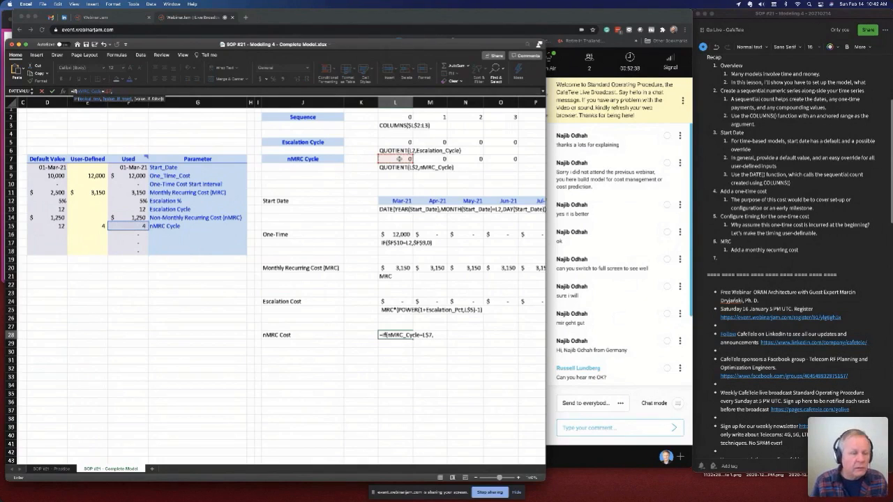
{"action": "type", "text": "nMRC"}
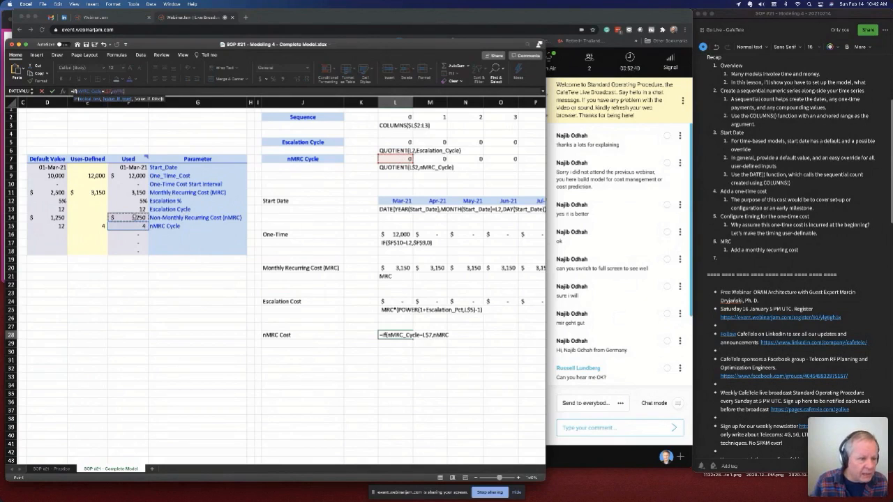
{"action": "type", "text": ","}
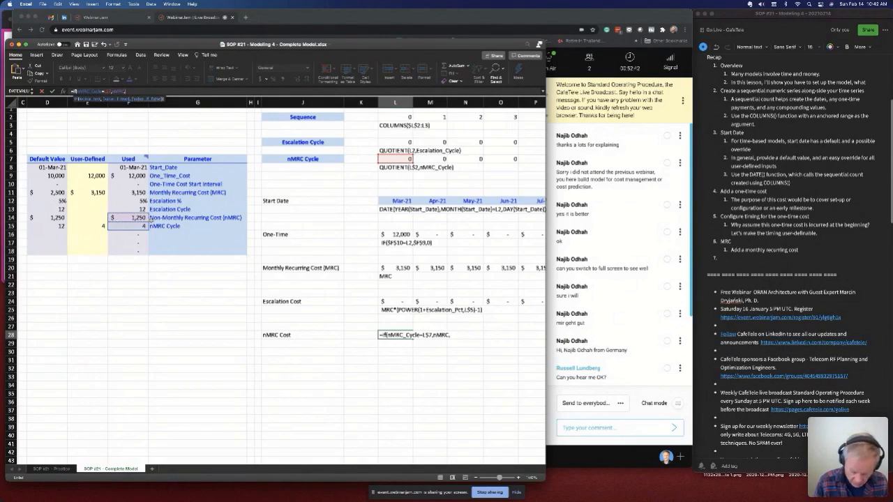
{"action": "type", "text": "0)"}
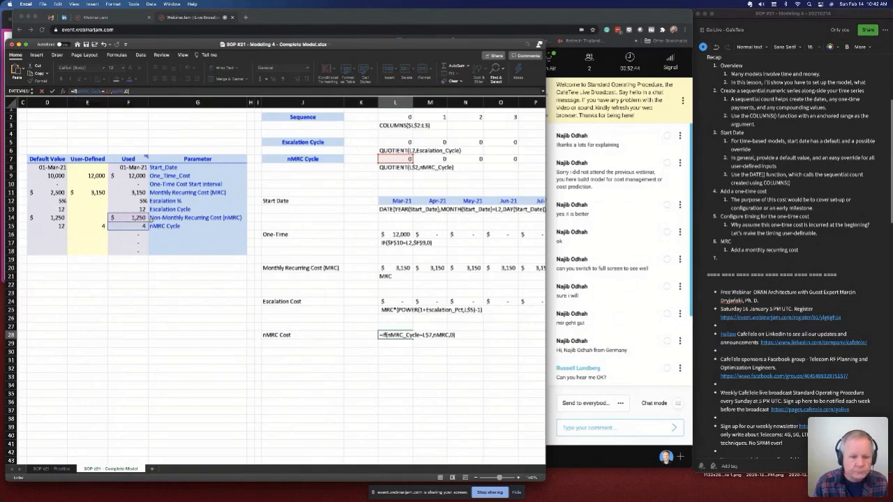
{"action": "key", "text": "Return"}
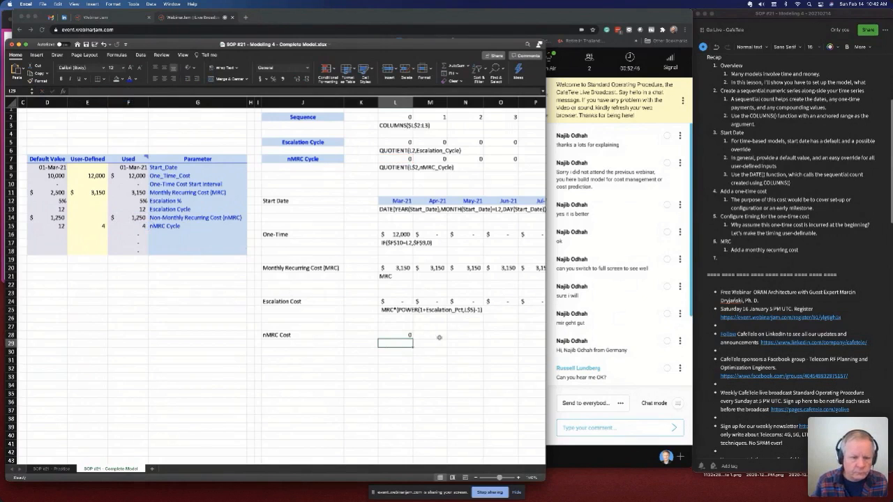
- Look at the cost layout on the SOP #21 - Practice sheet and return to the Complete Model sheet
{"action": "left_click", "coordinate": [401, 335]}
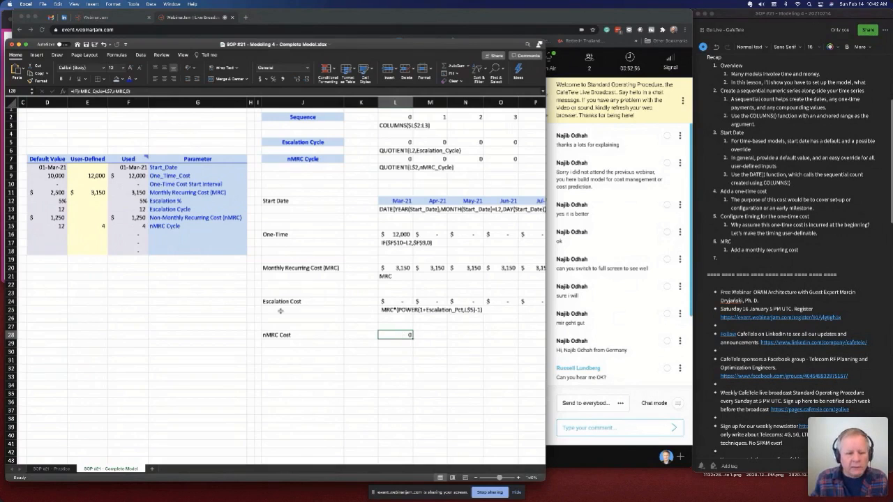
{"action": "left_click", "coordinate": [51, 469]}
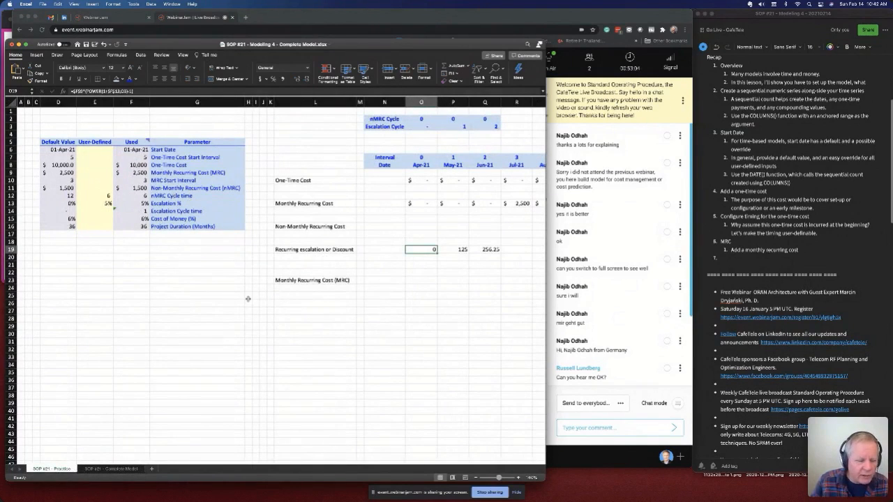
{"action": "left_click", "coordinate": [124, 469]}
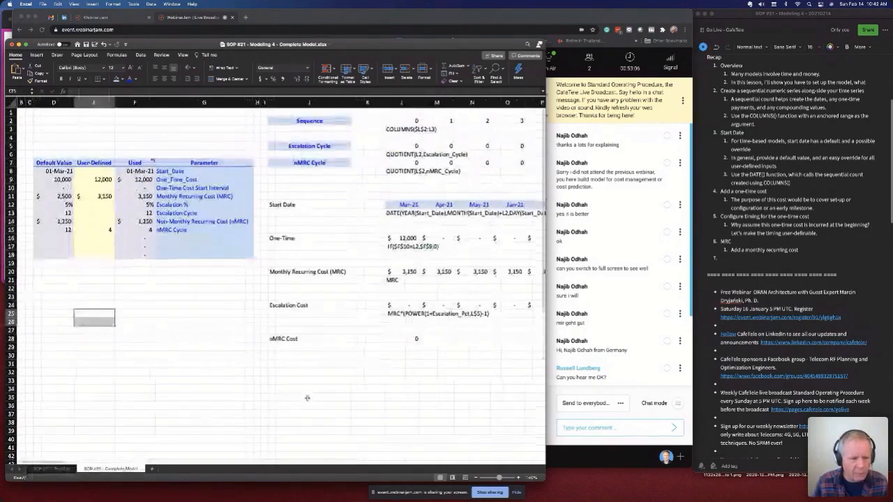
- Copy the nMRC Cost formula from L28 to L29 and show it there as plain text
{"action": "left_click", "coordinate": [413, 340]}
{"action": "left_click_drag", "start_coordinate": [419, 341], "coordinate": [419, 349]}
{"action": "left_click", "coordinate": [416, 341]}
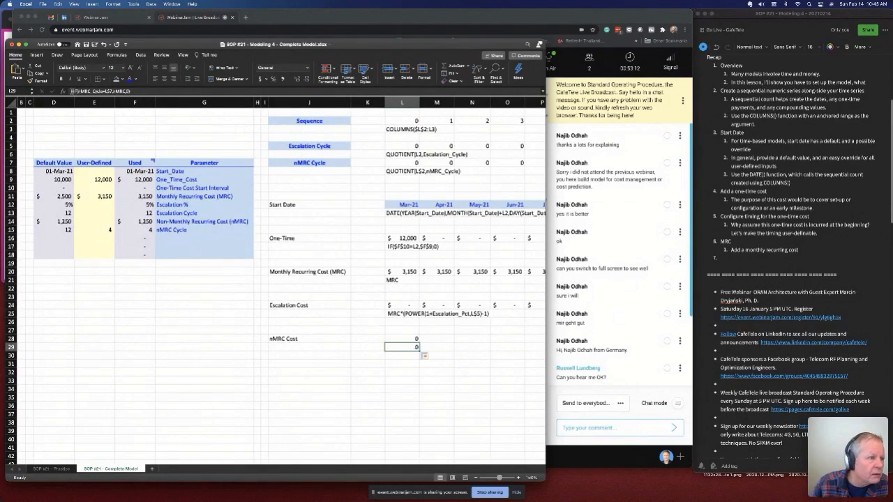
{"action": "left_click", "coordinate": [73, 91]}
{"action": "key", "text": "BackSpace"}
{"action": "key", "text": "Return"}
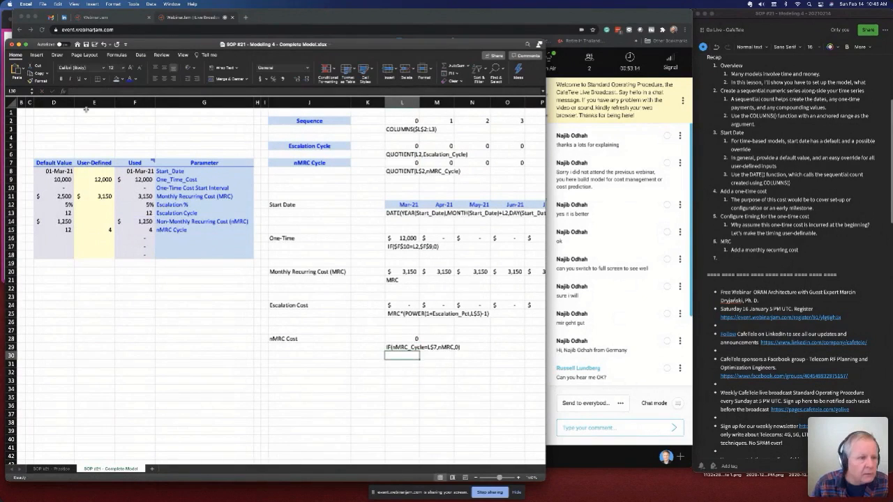
{"action": "left_click", "coordinate": [403, 347]}
{"action": "key", "text": "Up"}
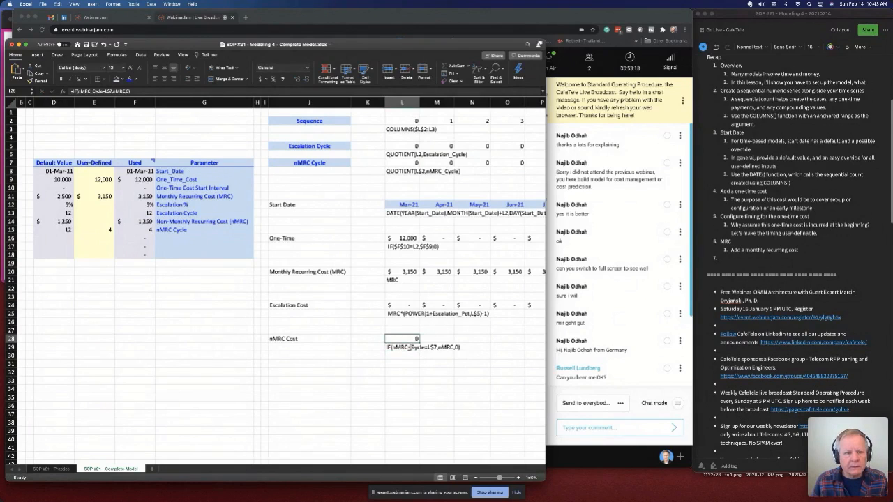
{"action": "left_click", "coordinate": [409, 347]}
{"action": "scroll", "coordinate": [419, 342], "scroll_direction": "left", "scroll_amount": 1}
{"action": "scroll", "coordinate": [419, 344], "scroll_direction": "left", "scroll_amount": 1}
{"action": "scroll", "coordinate": [419, 344], "scroll_direction": "left", "scroll_amount": 1}
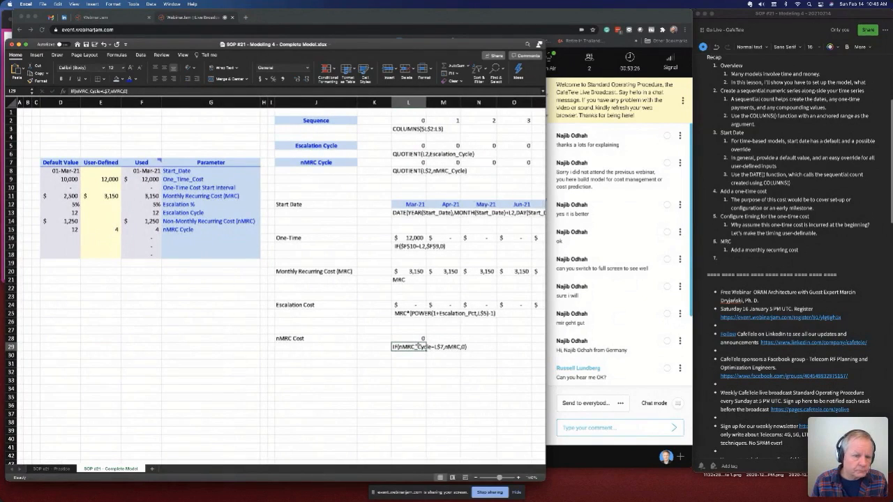
- Review the nMRC Cycle formula in L7, its documented text in L8 and the start date formula in L13
{"action": "left_click", "coordinate": [418, 165]}
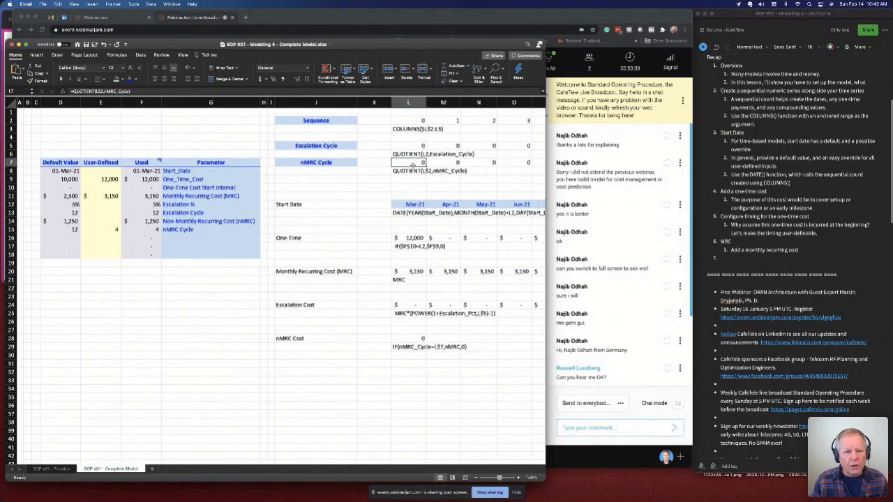
{"action": "left_click", "coordinate": [407, 170]}
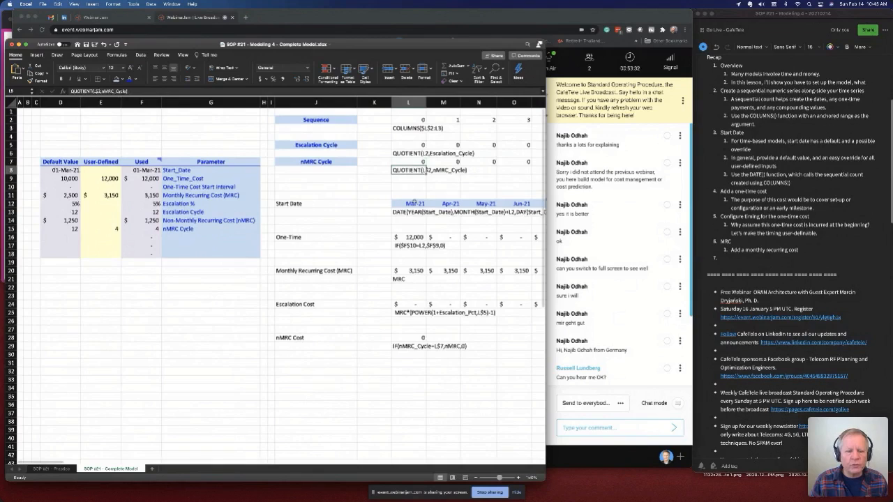
{"action": "left_click", "coordinate": [411, 161]}
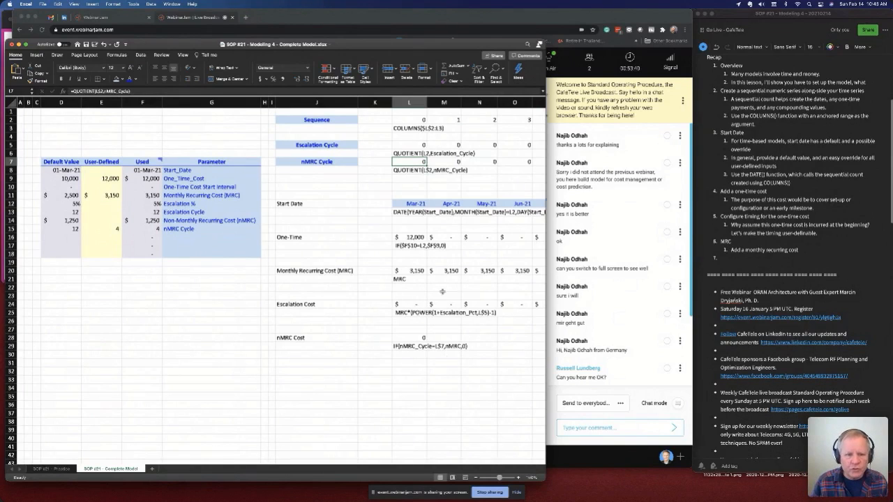
{"action": "left_click", "coordinate": [420, 212]}
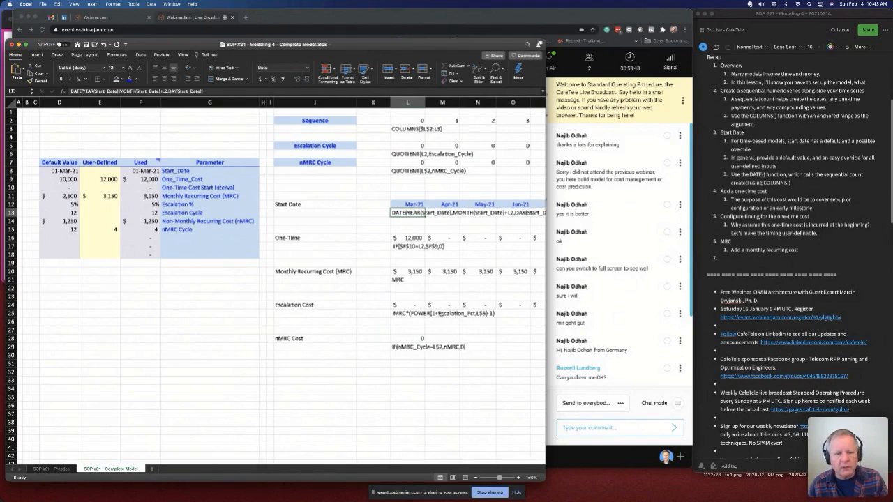
{"action": "left_click", "coordinate": [408, 163]}
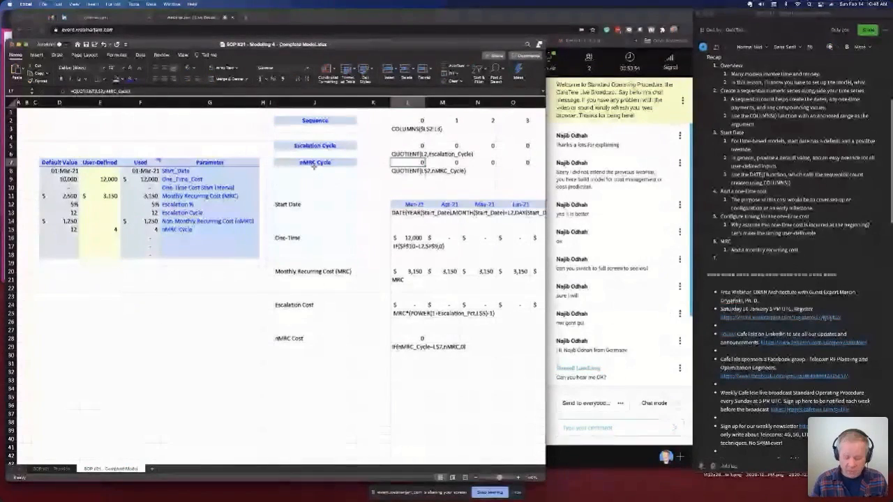
- Step through the nMRC Cycle row month by month to examine where its values change against the sequence
{"action": "key", "text": "Right"}
{"action": "key", "text": "Right"}
{"action": "key", "text": "Right"}
{"action": "key", "text": "Right"}
{"action": "key", "text": "Right"}
{"action": "key", "text": "Right"}
{"action": "key", "text": "Right"}
{"action": "key", "text": "Right"}
{"action": "key", "text": "Left"}
{"action": "key", "text": "Left"}
{"action": "key", "text": "Left"}
{"action": "key", "text": "Left"}
{"action": "key", "text": "Left"}
{"action": "key", "text": "Right"}
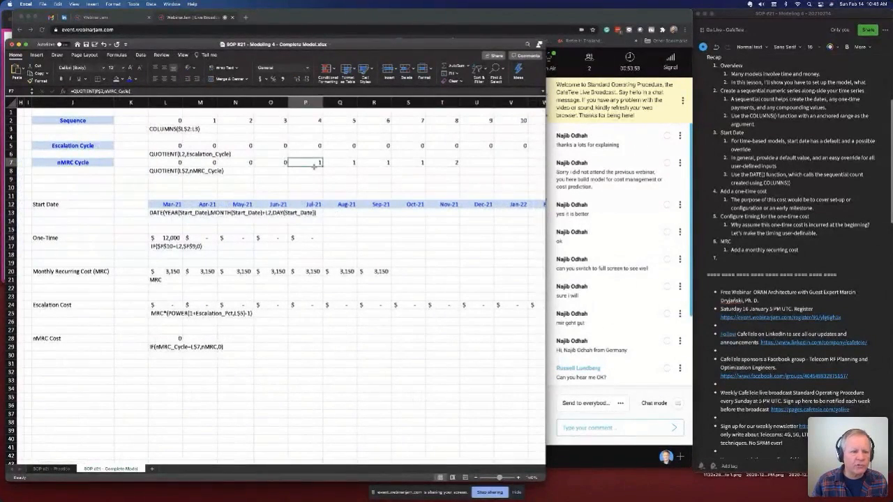
{"action": "key", "text": "Right"}
{"action": "key", "text": "Right"}
{"action": "key", "text": "Right"}
{"action": "key", "text": "Right"}
{"action": "key", "text": "Left"}
{"action": "key", "text": "Right"}
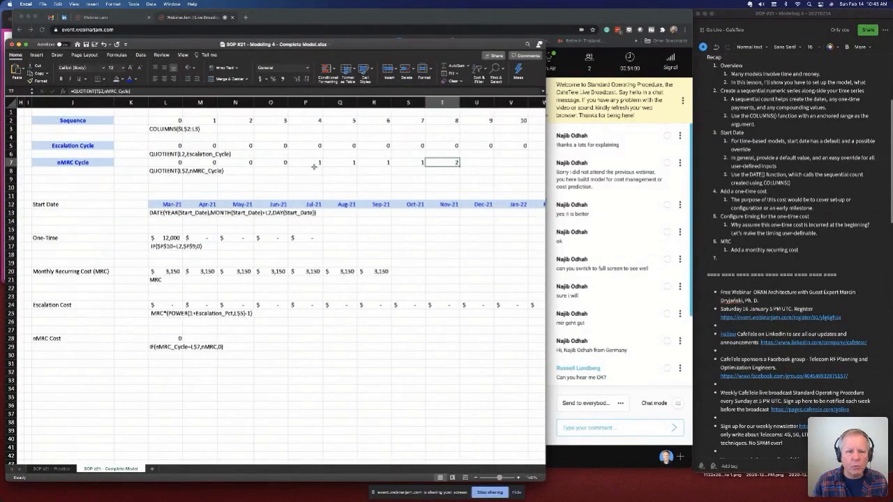
{"action": "key", "text": "Left"}
{"action": "key", "text": "Left"}
{"action": "key", "text": "Left"}
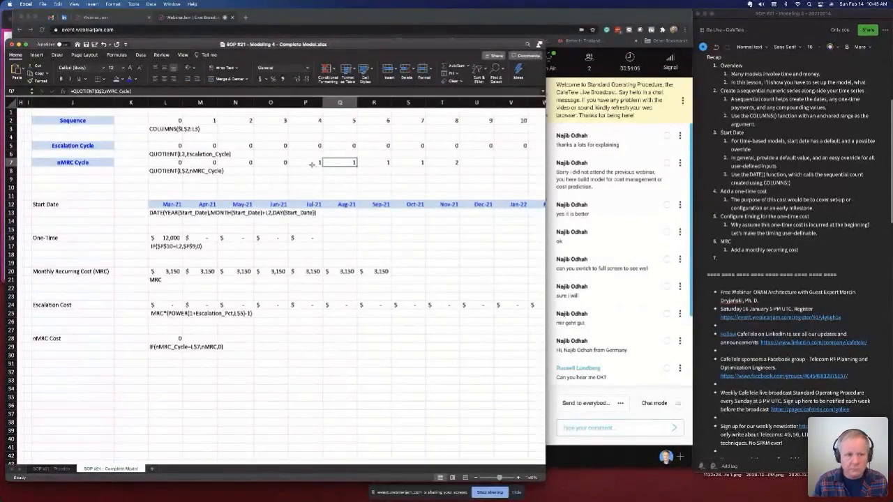
- Change the nMRC Cycle formula in L7 to =MOD(L$2,nMRC_Cycle) and fill it across to U7
{"action": "left_click", "coordinate": [167, 163]}
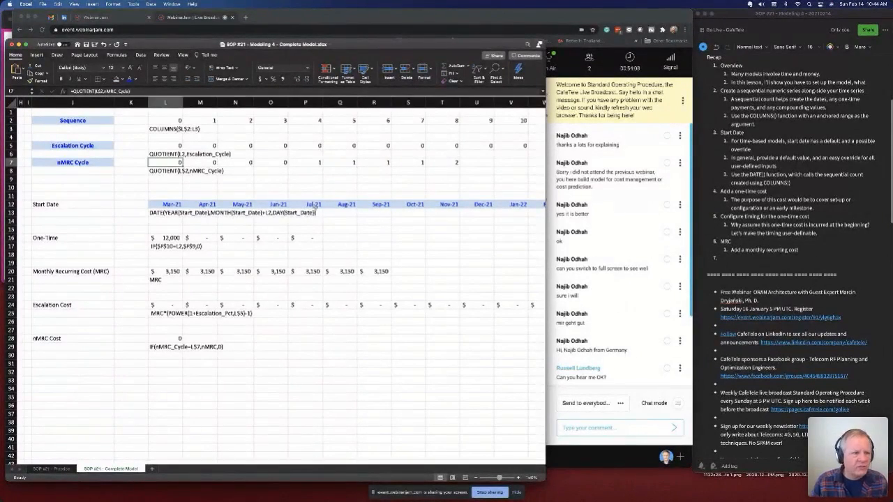
{"action": "left_click", "coordinate": [96, 91]}
{"action": "key", "text": "BackSpace"}
{"action": "key", "text": "BackSpace"}
{"action": "key", "text": "BackSpace"}
{"action": "key", "text": "BackSpace"}
{"action": "key", "text": "BackSpace"}
{"action": "key", "text": "BackSpace"}
{"action": "key", "text": "BackSpace"}
{"action": "key", "text": "BackSpace"}
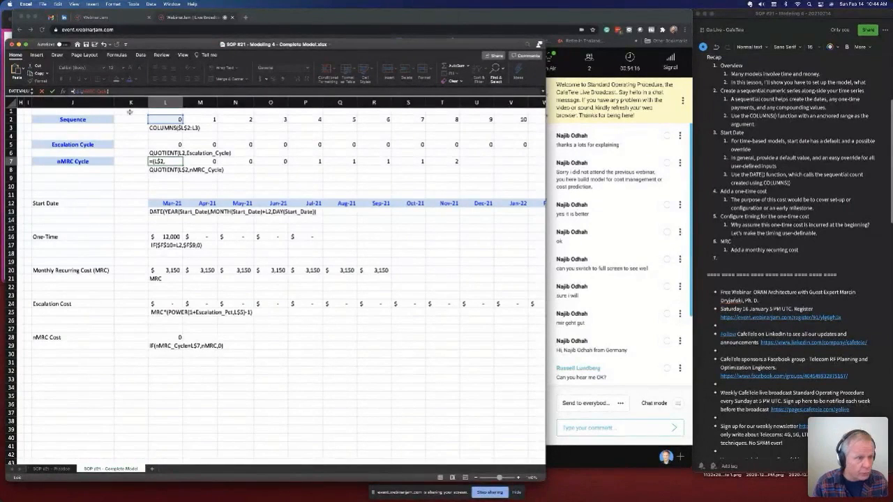
{"action": "type", "text": "mod"}
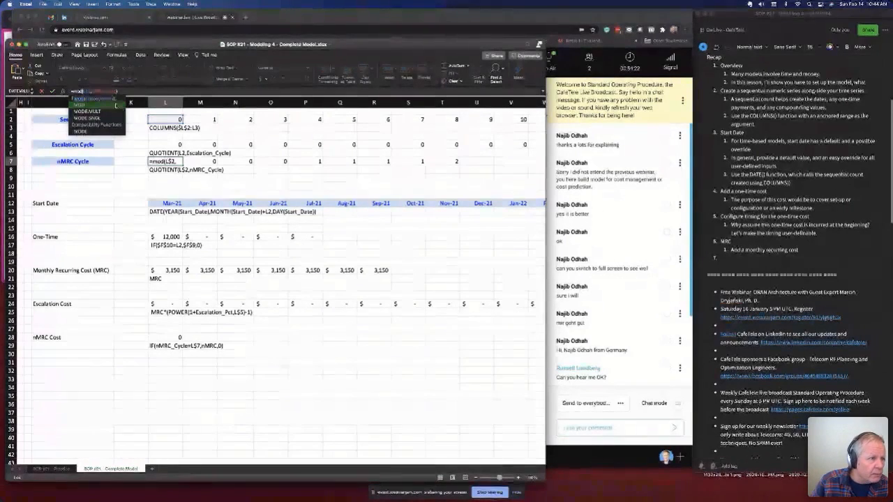
{"action": "left_click", "coordinate": [52, 91]}
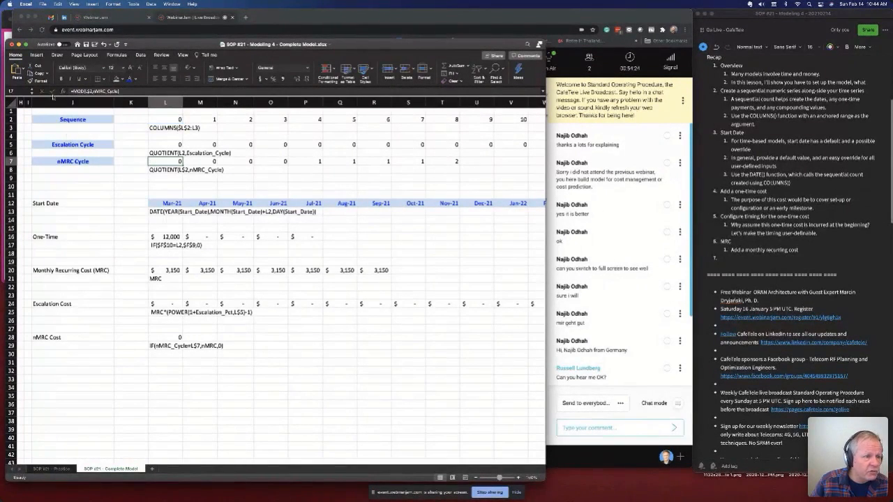
{"action": "left_click_drag", "start_coordinate": [182, 164], "coordinate": [492, 166]}
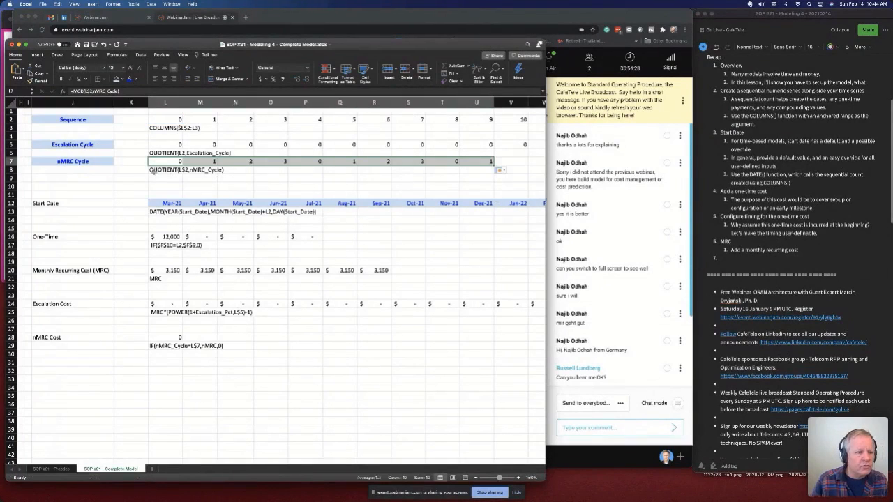
- Compare the nMRC Cycle values with the Sequence numbers in row 2, checking the cycle at P7
{"action": "left_click", "coordinate": [168, 163]}
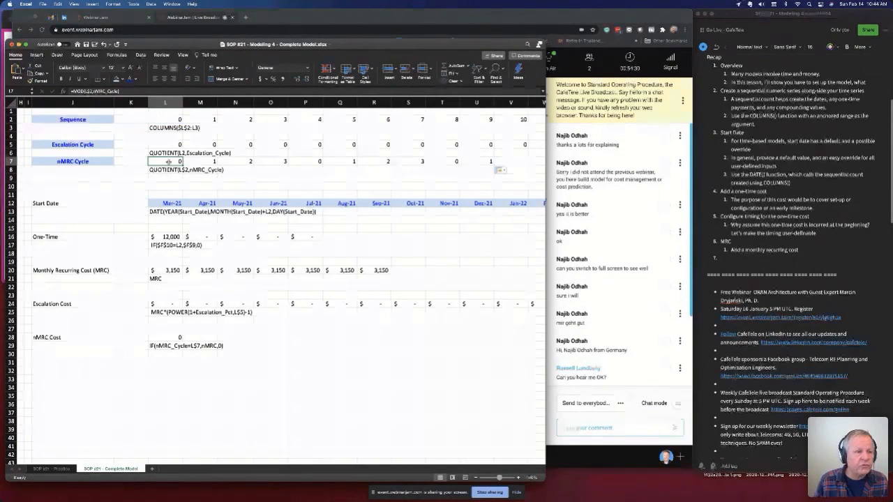
{"action": "key", "text": "Right"}
{"action": "key", "text": "Right"}
{"action": "key", "text": "Right"}
{"action": "key", "text": "Right"}
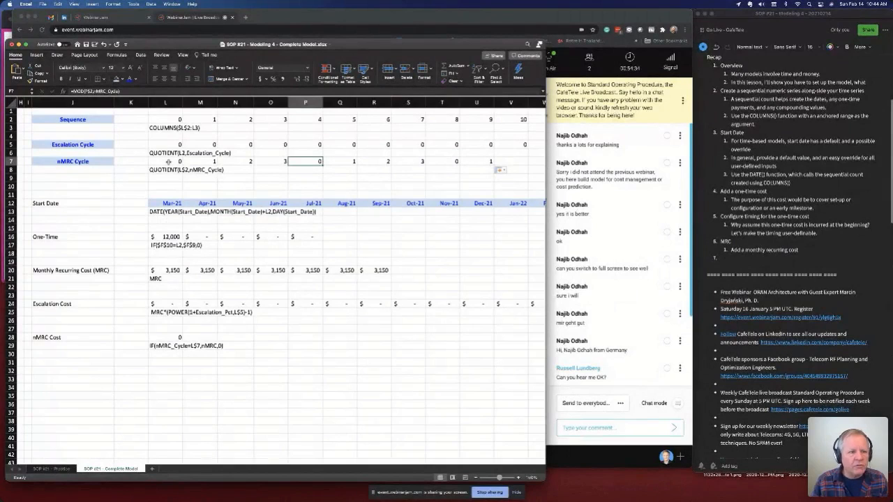
{"action": "left_click_drag", "start_coordinate": [167, 120], "coordinate": [500, 126]}
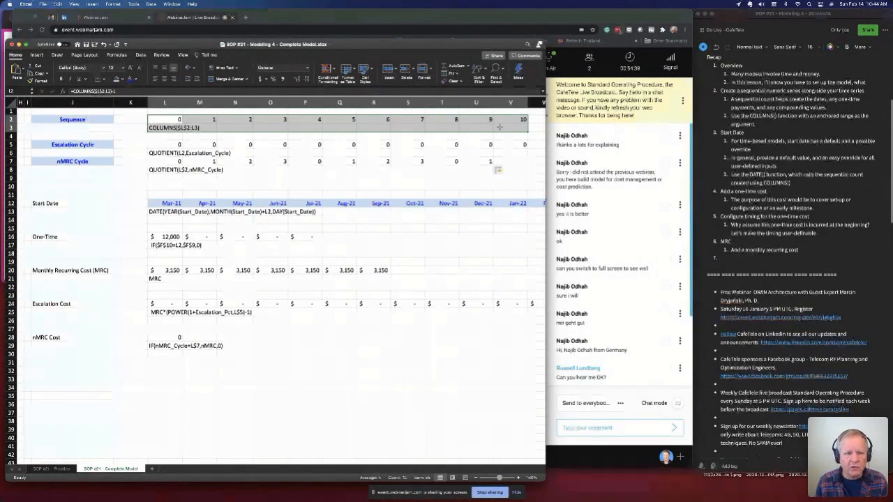
{"action": "left_click", "coordinate": [311, 161]}
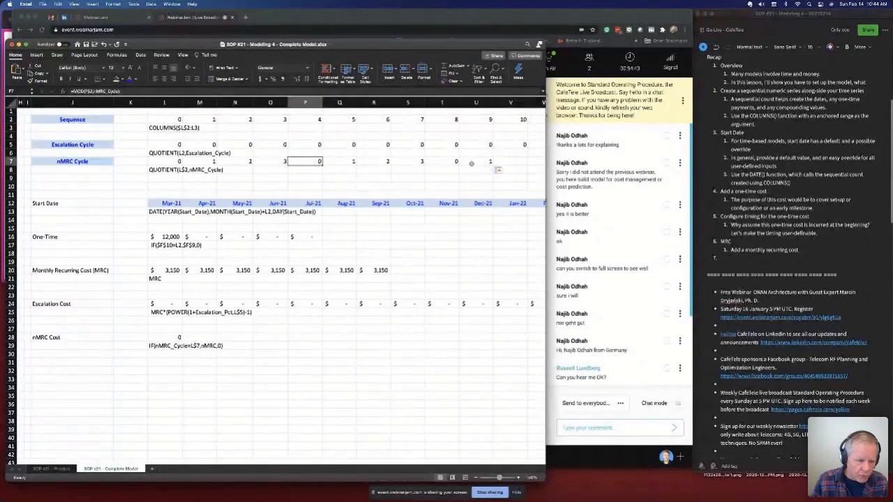
- Copy the nMRC Cycle formula from L7 to L8 and show it there as the plain text MOD(L$2,nMRC_Cycle)
{"action": "left_click", "coordinate": [168, 161]}
{"action": "left_click_drag", "start_coordinate": [182, 166], "coordinate": [173, 171]}
{"action": "left_click", "coordinate": [173, 171]}
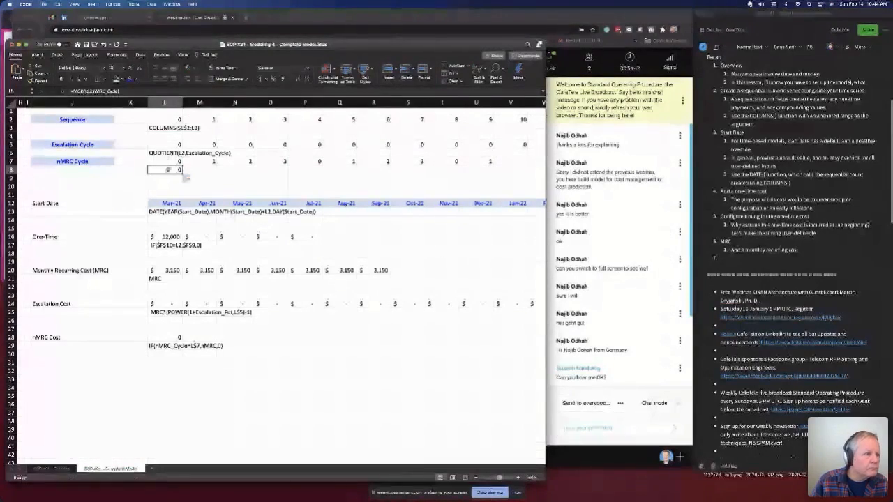
{"action": "type", "text": "MOD(L$2,nMRC_Cycle)"}
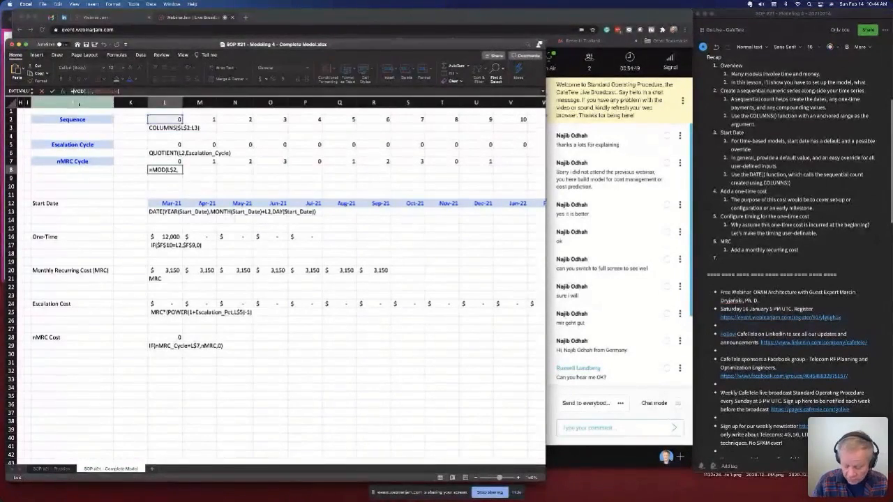
{"action": "key", "text": "Return"}
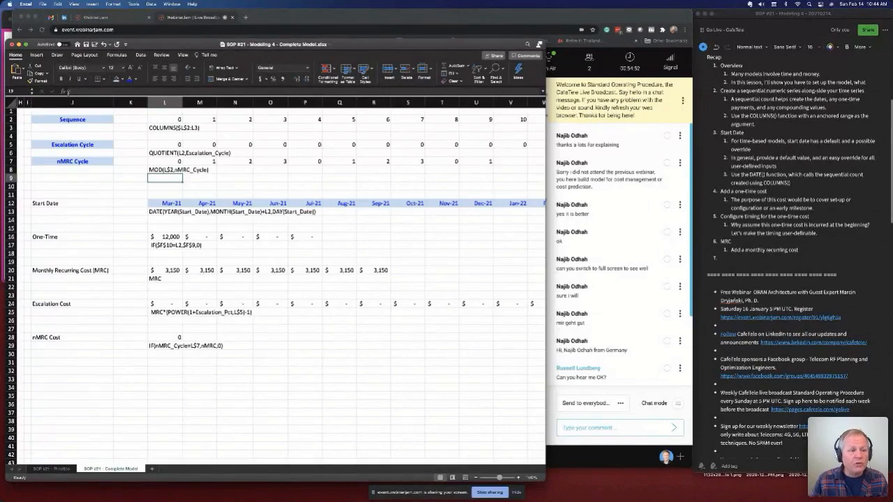
- Compare the documented Escalation Cycle formula in L6 with the nMRC Cycle formula in L8
{"action": "left_click", "coordinate": [171, 153]}
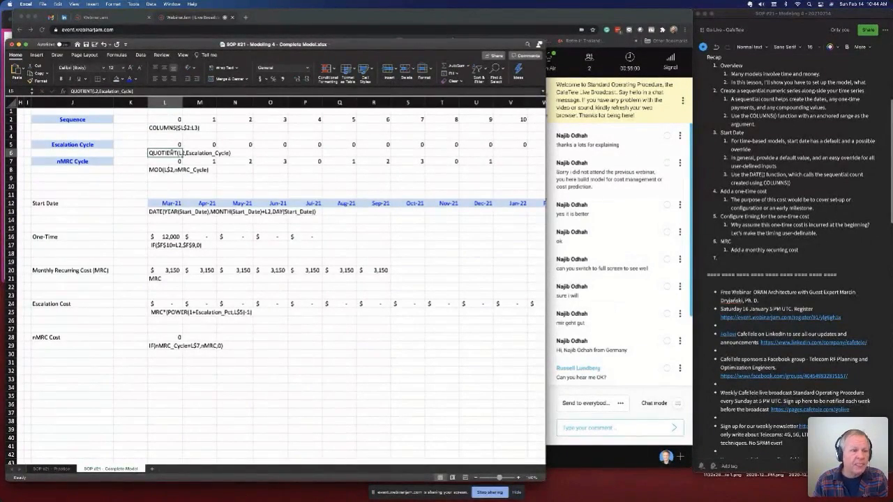
{"action": "scroll", "coordinate": [171, 152], "scroll_direction": "down", "scroll_amount": 1}
{"action": "left_click", "coordinate": [169, 166]}
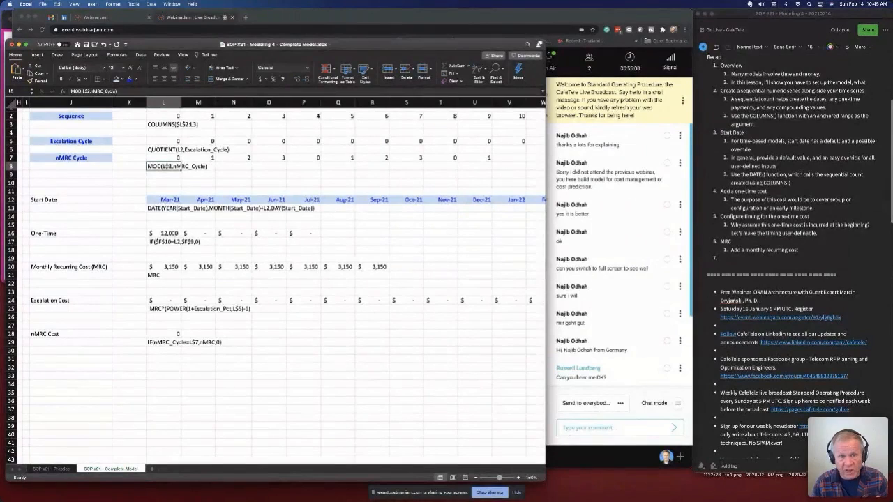
- Fill the existing nMRC Cost formula from L28 across to V28
{"action": "left_click", "coordinate": [172, 336]}
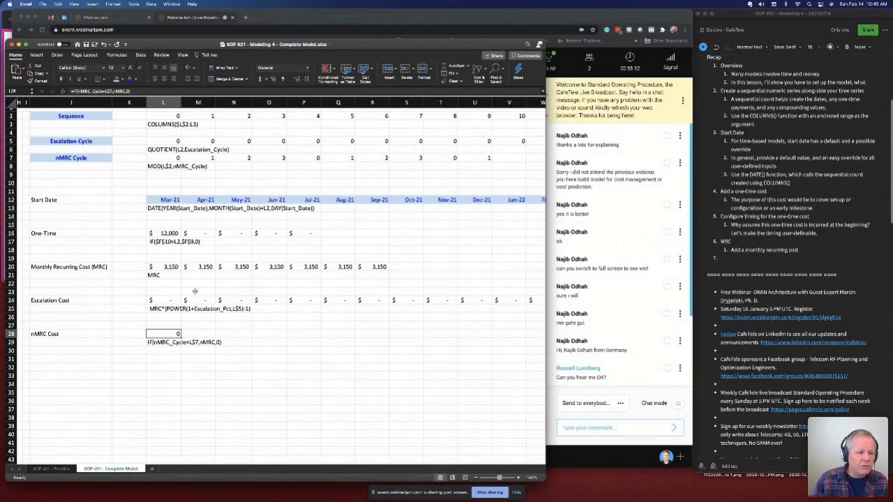
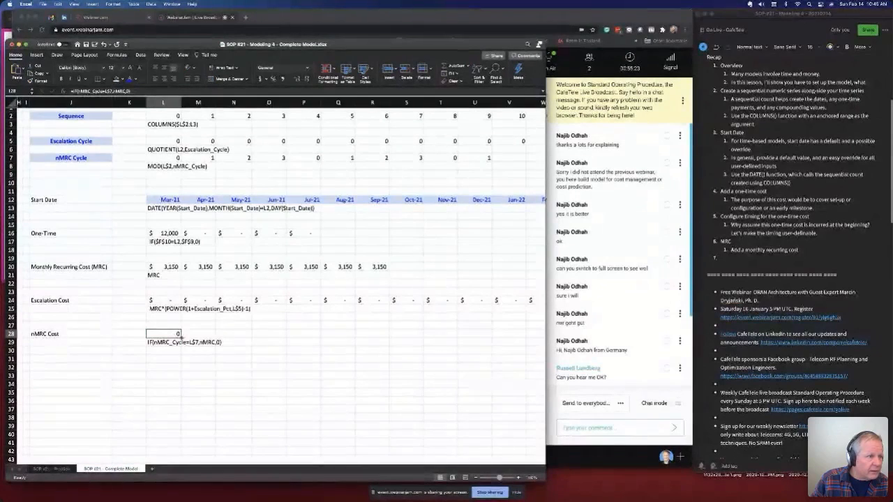
{"action": "left_click_drag", "start_coordinate": [181, 336], "coordinate": [525, 342]}
{"action": "left_click", "coordinate": [175, 335]}
{"action": "scroll", "coordinate": [174, 335], "scroll_direction": "left", "scroll_amount": 1}
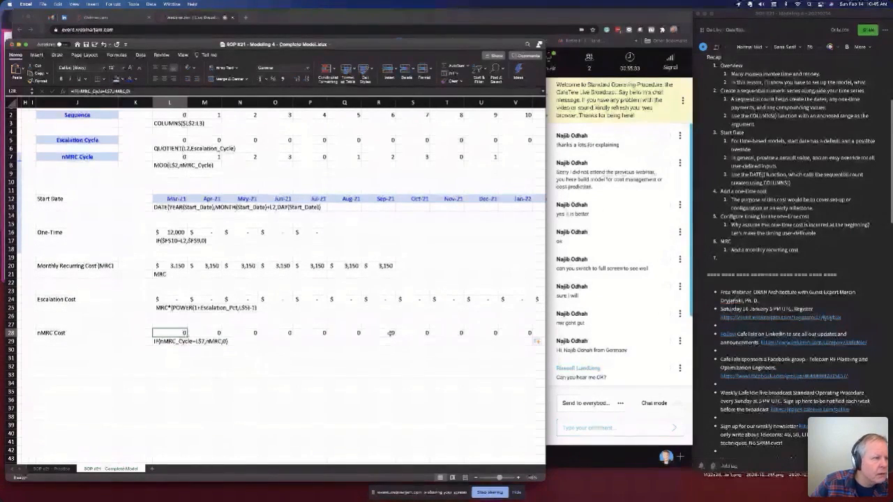
- Remove the L$7 comparison so the L28 formula reads =IF(nMRC_Cycle,nMRC,0), and fill it across to V28
{"action": "key", "text": "F2"}
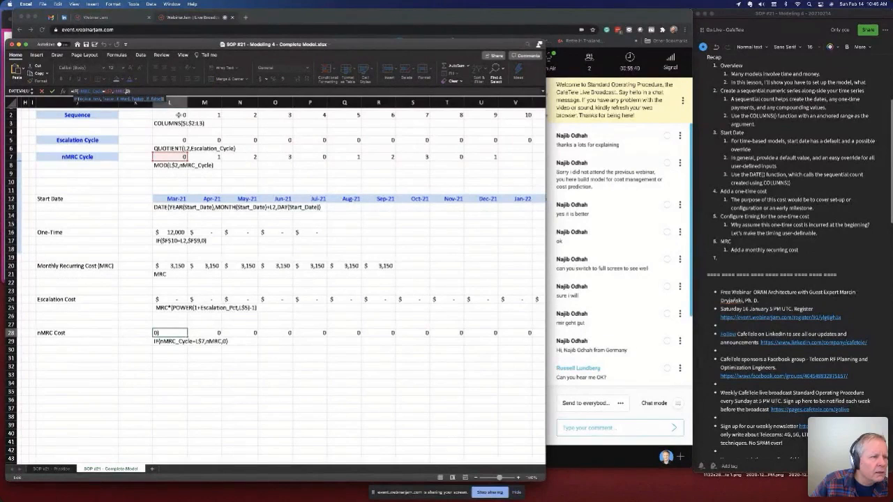
{"action": "left_click", "coordinate": [113, 91]}
{"action": "key", "text": "BackSpace"}
{"action": "key", "text": "BackSpace"}
{"action": "key", "text": "BackSpace"}
{"action": "key", "text": "BackSpace"}
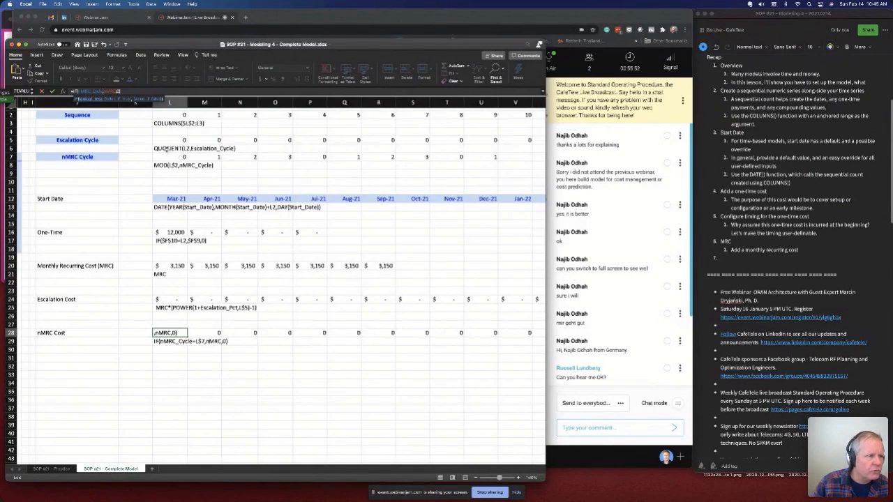
{"action": "left_click", "coordinate": [53, 91]}
{"action": "left_click_drag", "start_coordinate": [187, 336], "coordinate": [524, 338]}
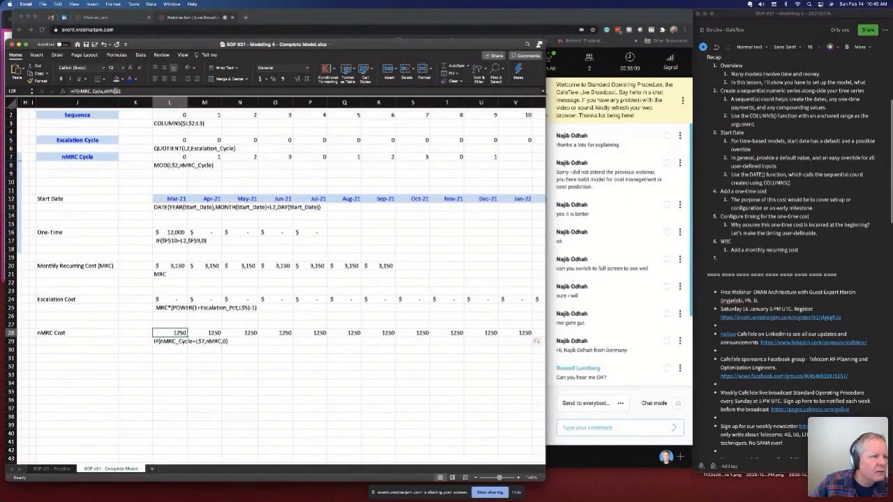
- Swap the two IF results in L28 so the nMRC Cost formula reads =IF(nMRC_Cycle,0,nMRC), inserting the defined name nMRC
{"action": "left_click", "coordinate": [116, 92]}
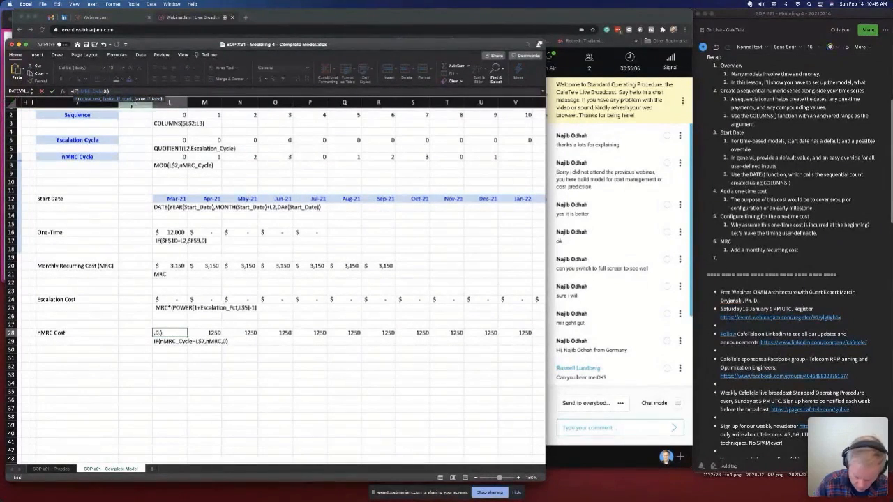
{"action": "key", "text": "F3"}
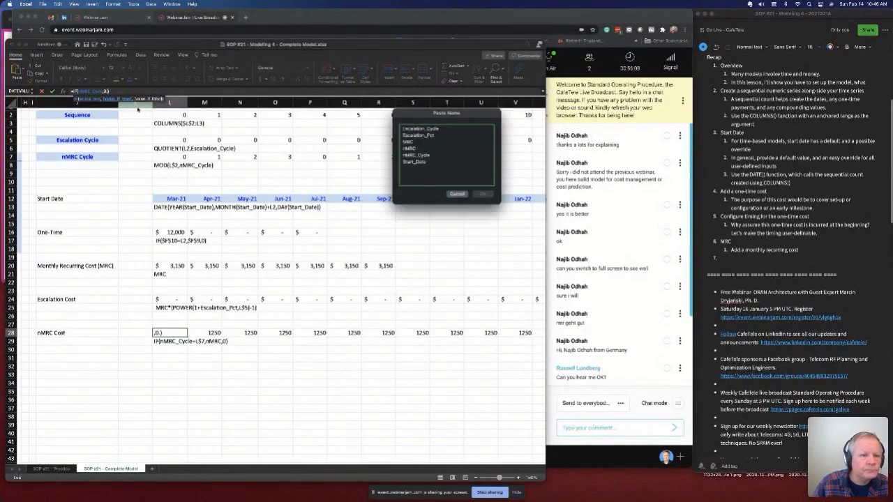
{"action": "left_click", "coordinate": [412, 148]}
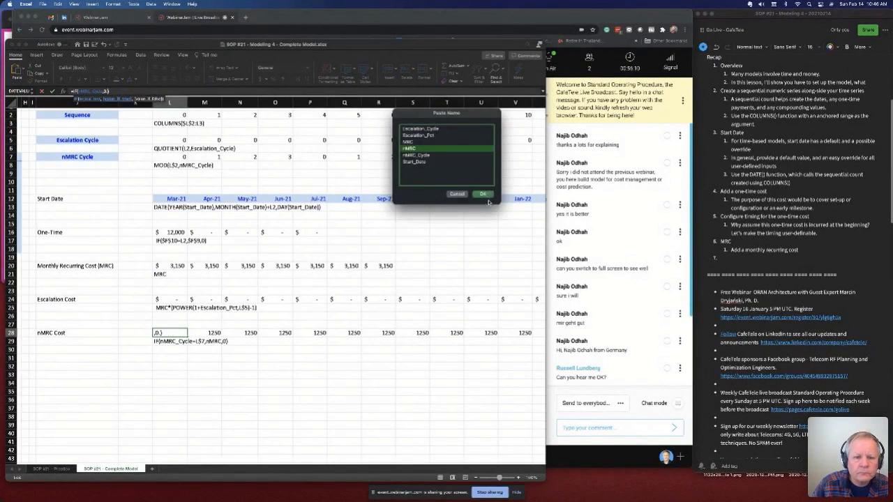
{"action": "left_click", "coordinate": [481, 194]}
{"action": "key", "text": "Return"}
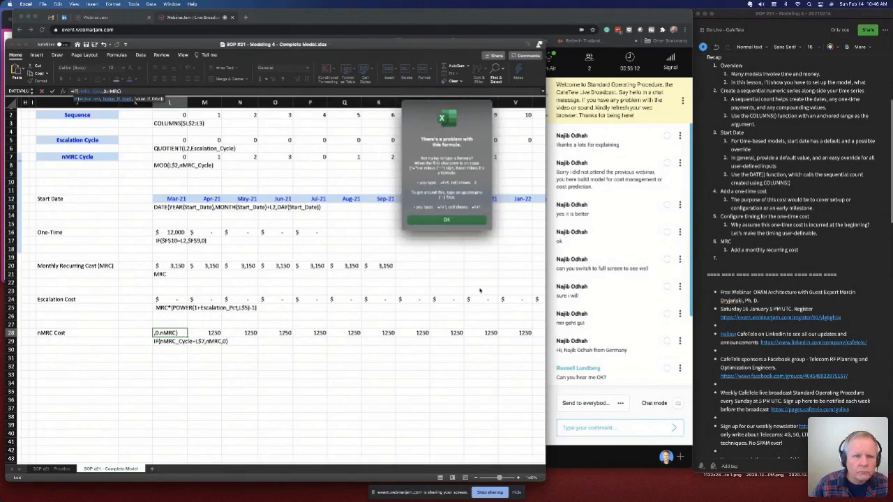
{"action": "left_click", "coordinate": [445, 219]}
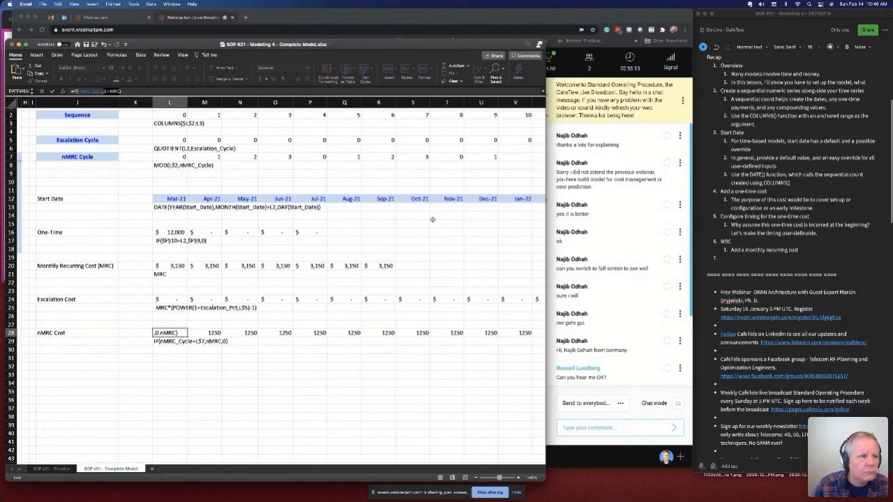
{"action": "left_click", "coordinate": [106, 91]}
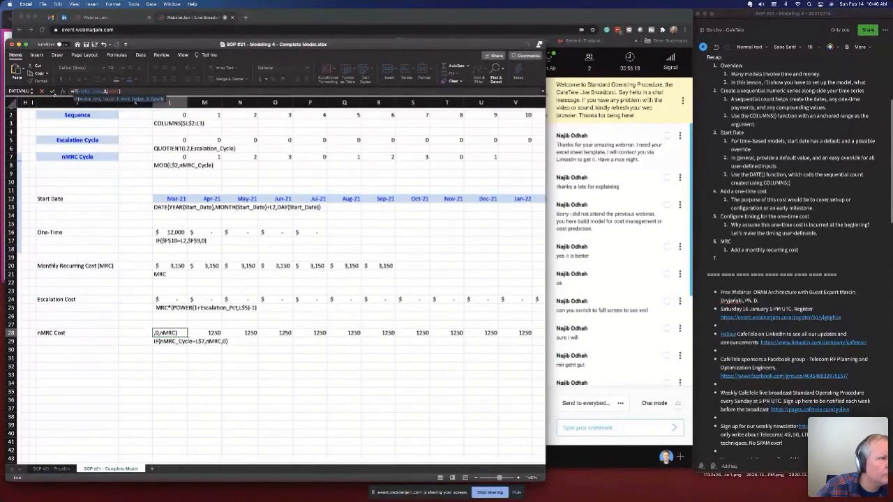
{"action": "left_click", "coordinate": [52, 91]}
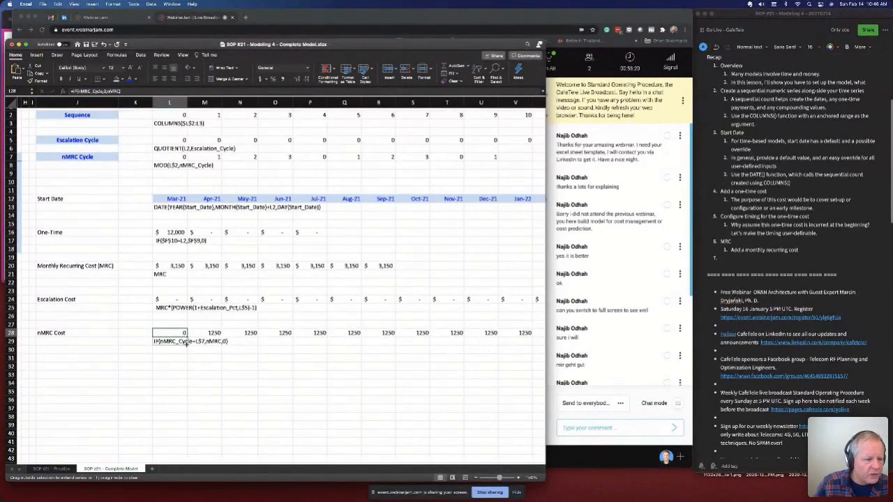
- Copy the L28 formula down to L29 and strip its equals sign, leaving the text note IF(nMRC_Cycle,0,nMRC)
{"action": "left_click_drag", "start_coordinate": [186, 343], "coordinate": [185, 346]}
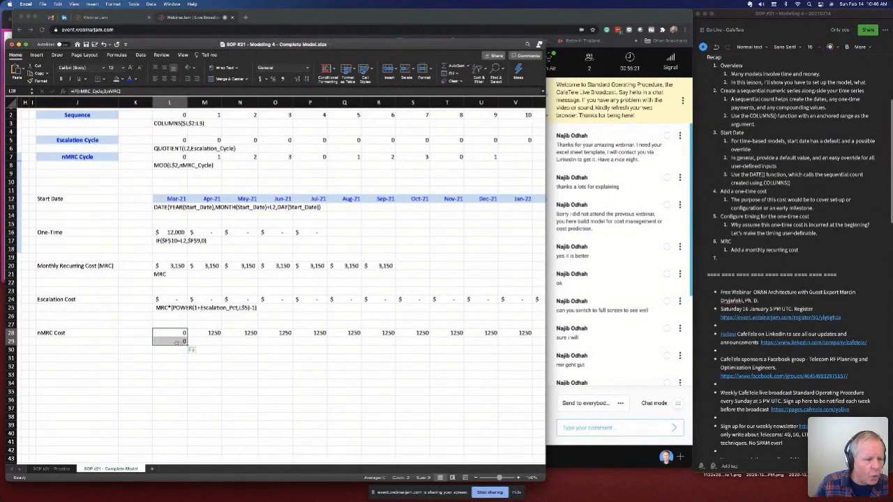
{"action": "left_click", "coordinate": [74, 91]}
{"action": "key", "text": "BackSpace"}
{"action": "key", "text": "Return"}
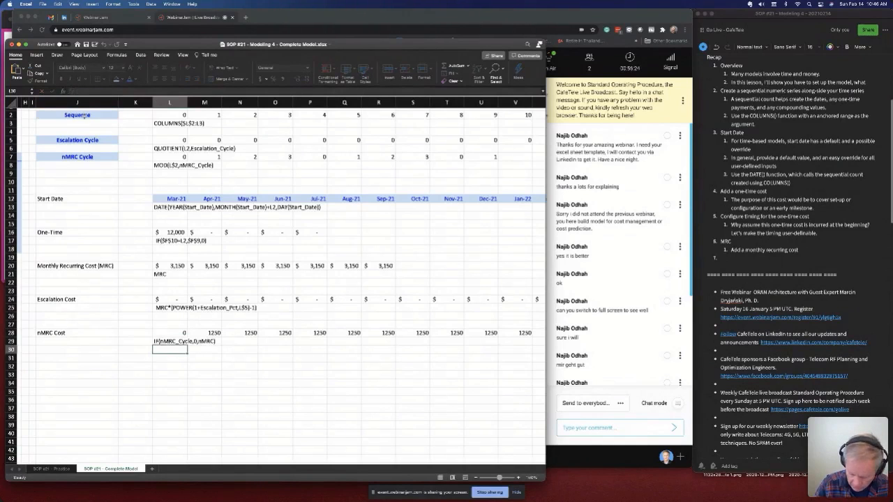
{"action": "left_click", "coordinate": [172, 340]}
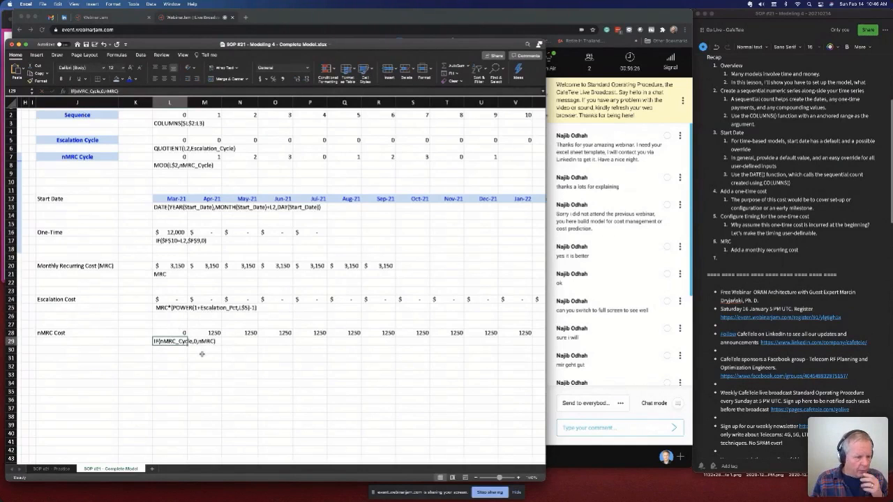
- Replace nMRC_Cycle with L$7 in L28 so the nMRC Cost formula reads =IF(L$7,0,nMRC), and fill it across to V28
{"action": "key", "text": "Up"}
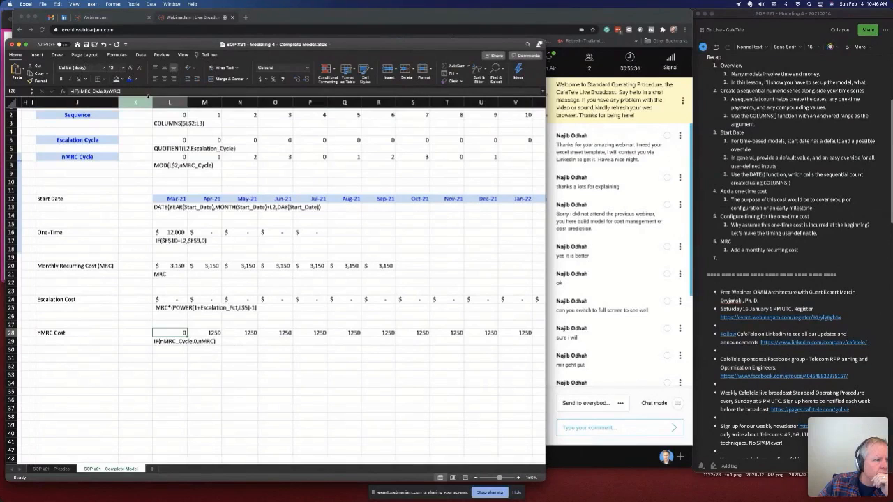
{"action": "left_click", "coordinate": [105, 91]}
{"action": "key", "text": "BackSpace"}
{"action": "key", "text": "BackSpace"}
{"action": "key", "text": "BackSpace"}
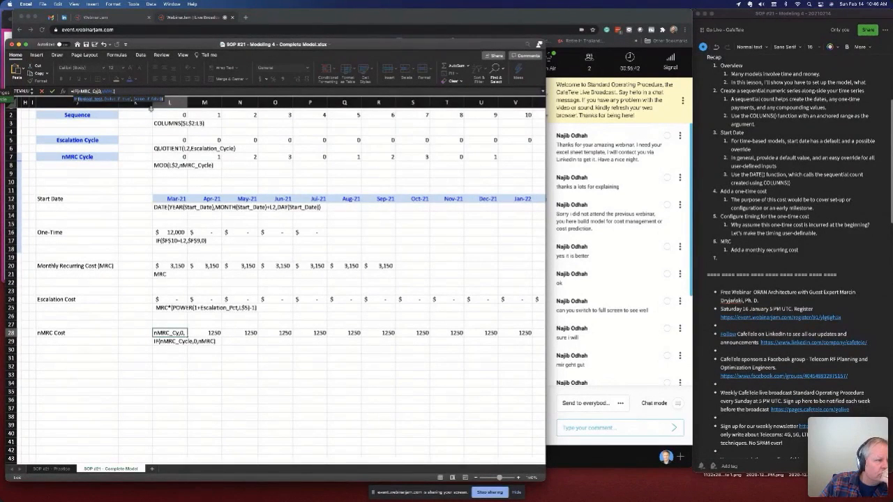
{"action": "key", "text": "BackSpace"}
{"action": "key", "text": "BackSpace"}
{"action": "key", "text": "BackSpace"}
{"action": "key", "text": "BackSpace"}
{"action": "key", "text": "BackSpace"}
{"action": "key", "text": "BackSpace"}
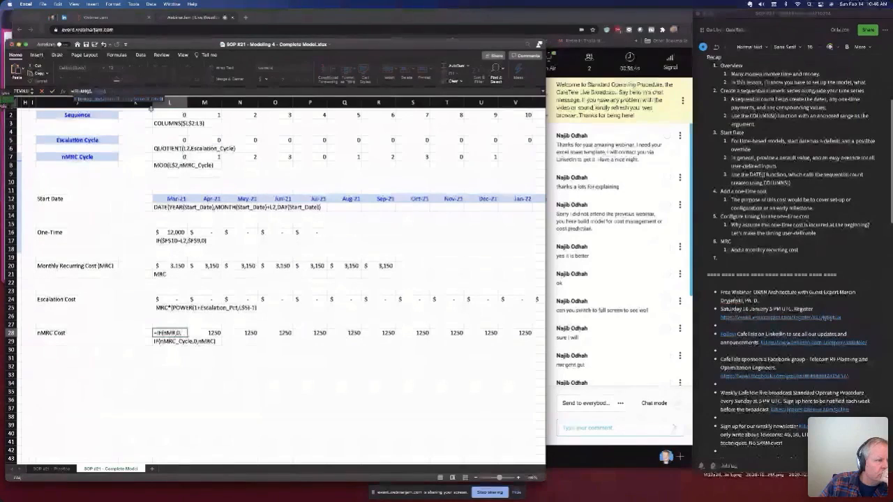
{"action": "key", "text": "BackSpace"}
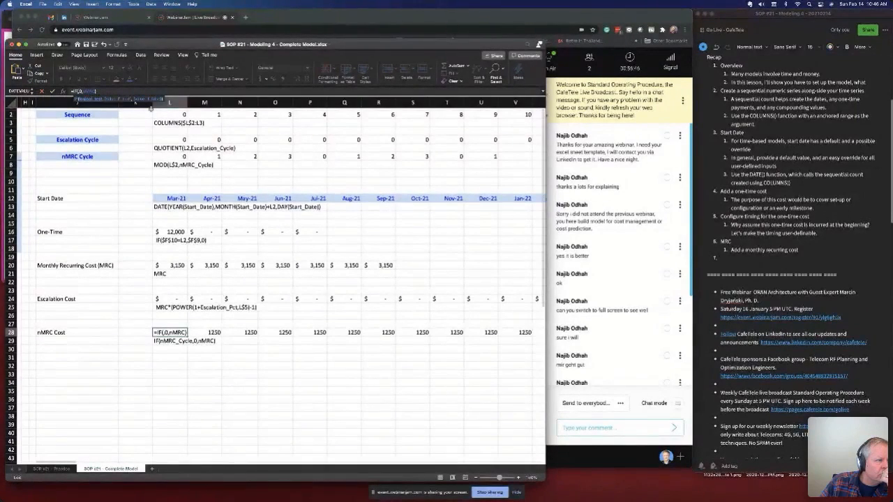
{"action": "left_click", "coordinate": [179, 161]}
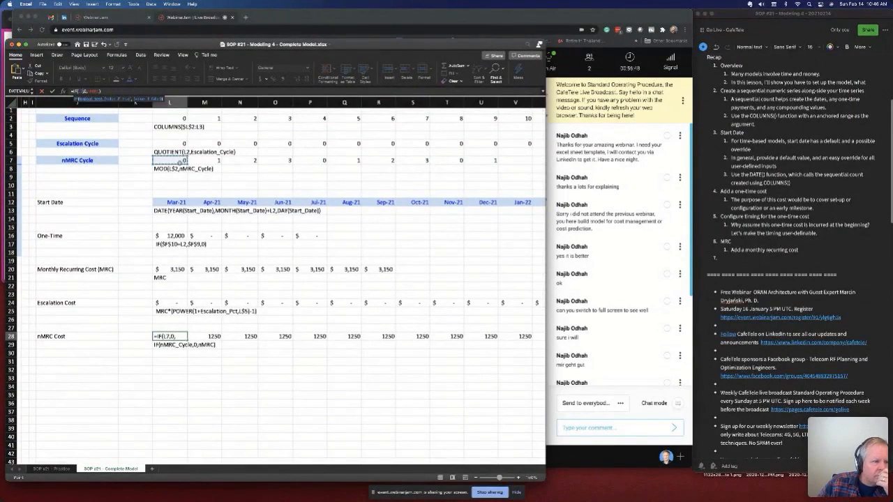
{"action": "key", "text": "F4"}
{"action": "key", "text": "F4"}
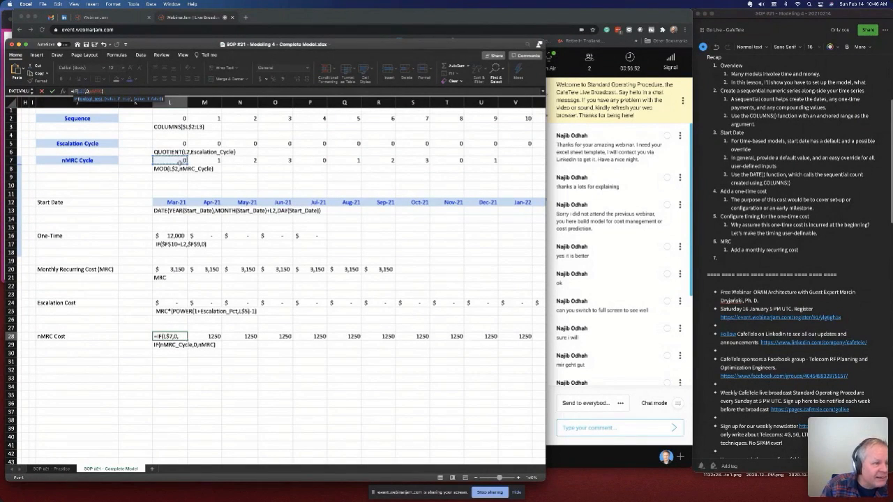
{"action": "type", "text": "nMRC"}
{"action": "key", "text": "Return"}
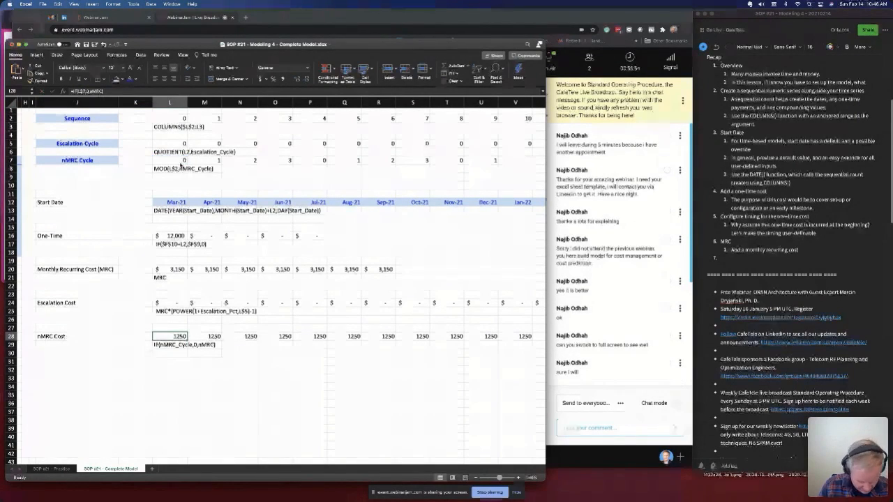
{"action": "key", "text": "super+shift+Right"}
{"action": "key", "text": "super+r"}
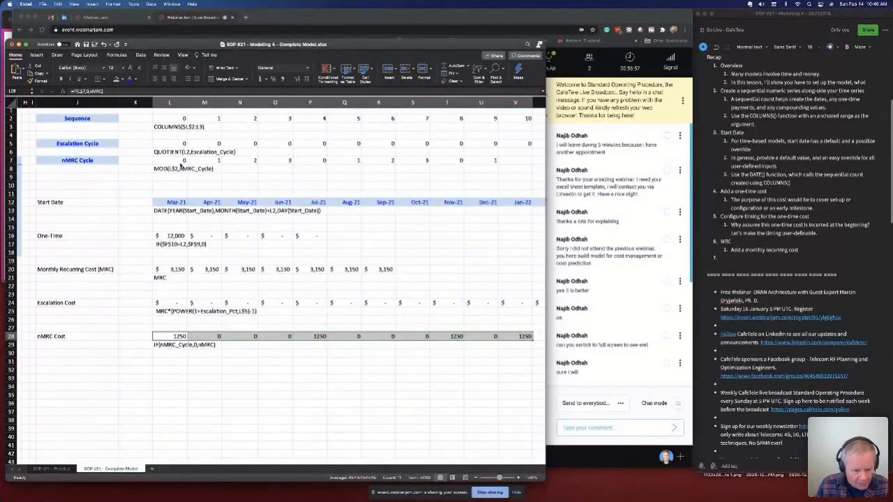
- Copy the L28 formula down to L29 and turn it into the text note IF(L$7,0,nMRC)
{"action": "left_click", "coordinate": [174, 336]}
{"action": "left_click_drag", "start_coordinate": [187, 340], "coordinate": [184, 348]}
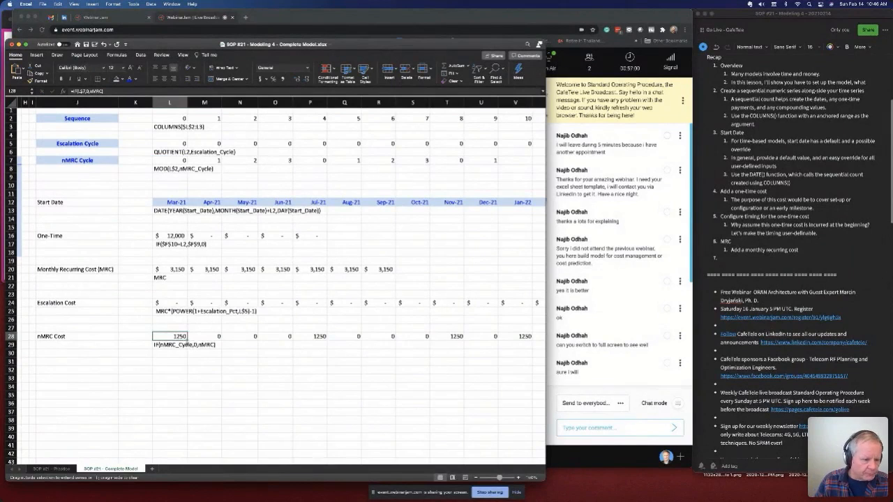
{"action": "left_click", "coordinate": [165, 344]}
{"action": "type", "text": "=IF(L$7,0,"}
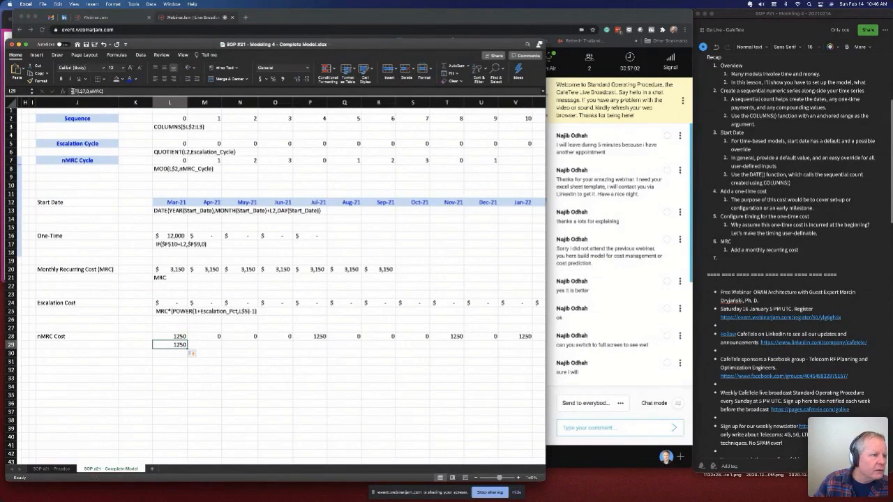
{"action": "type", "text": "nMRC)"}
{"action": "key", "text": "Return"}
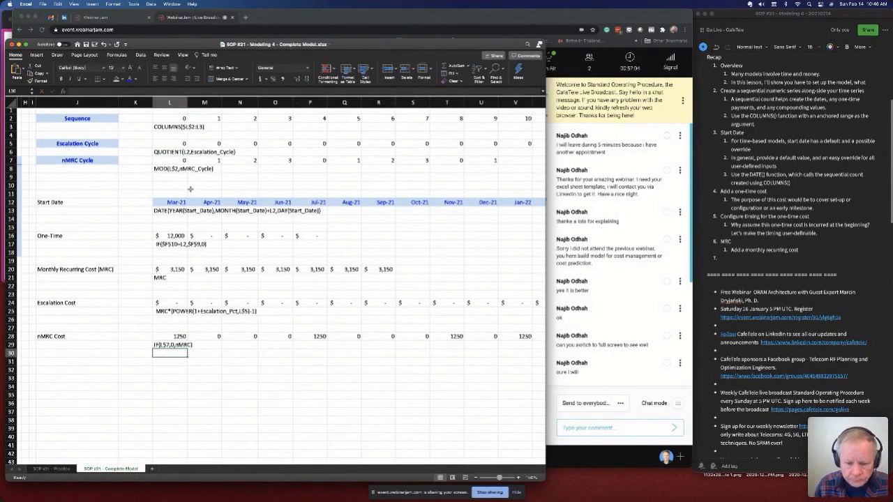
{"action": "left_click", "coordinate": [180, 344]}
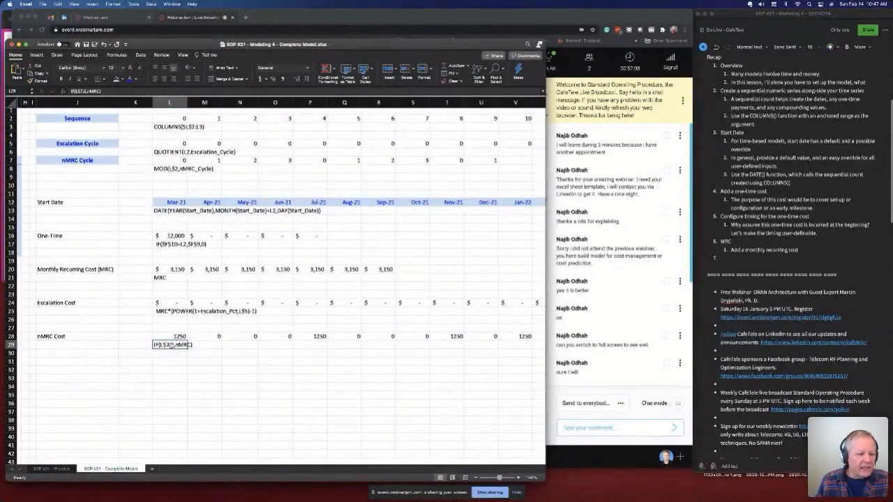
- Enter the IF syntax note "IF(expression, if TRUE, if FALSE)" as text in L31
{"action": "left_click", "coordinate": [177, 360]}
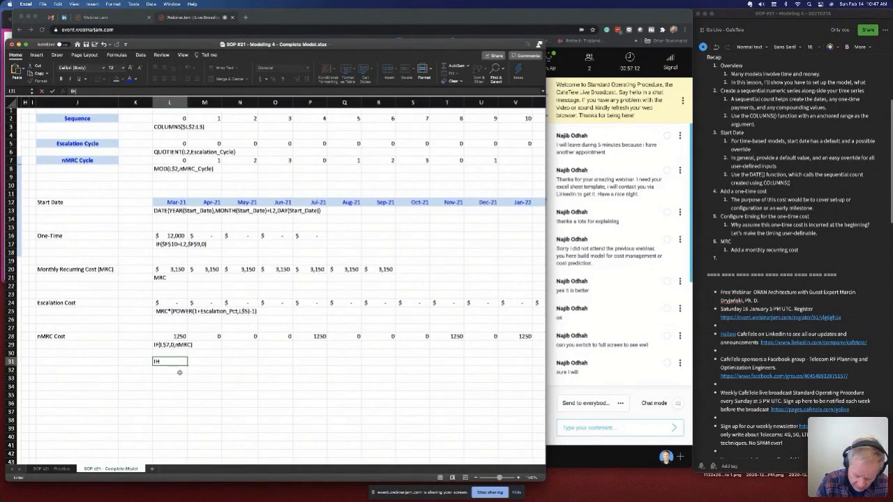
{"action": "type", "text": "IF("}
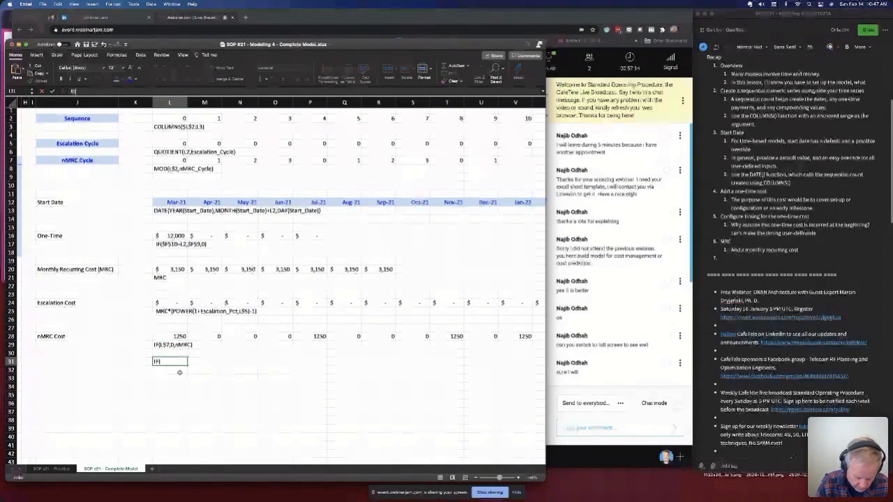
{"action": "type", "text": "expression, i"}
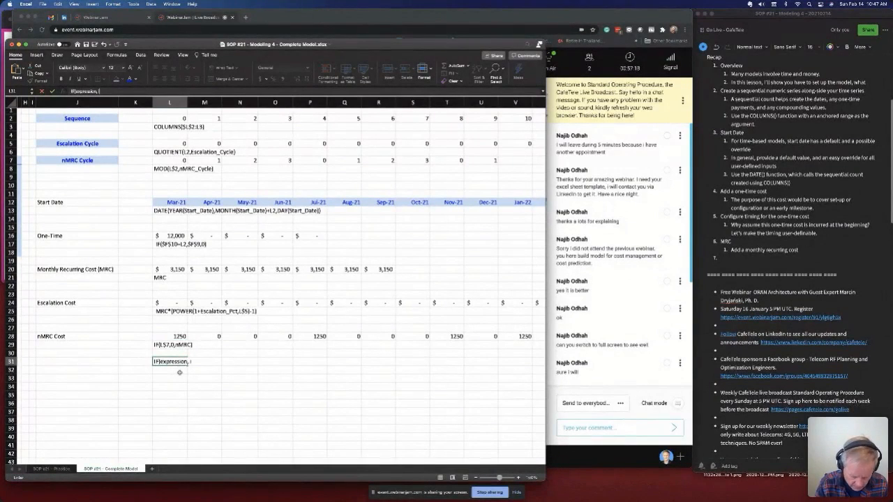
{"action": "type", "text": "f TRUE"}
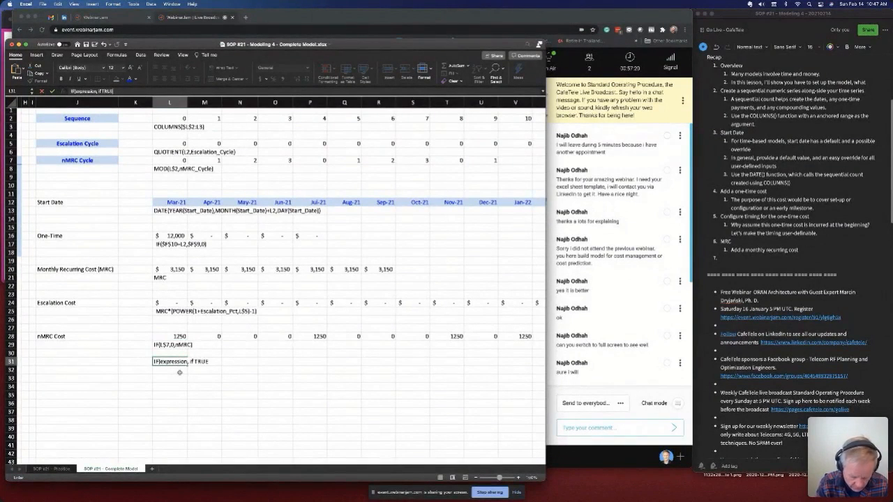
{"action": "type", "text": ", if FALSE)"}
{"action": "key", "text": "Return"}
{"action": "left_click", "coordinate": [169, 362]}
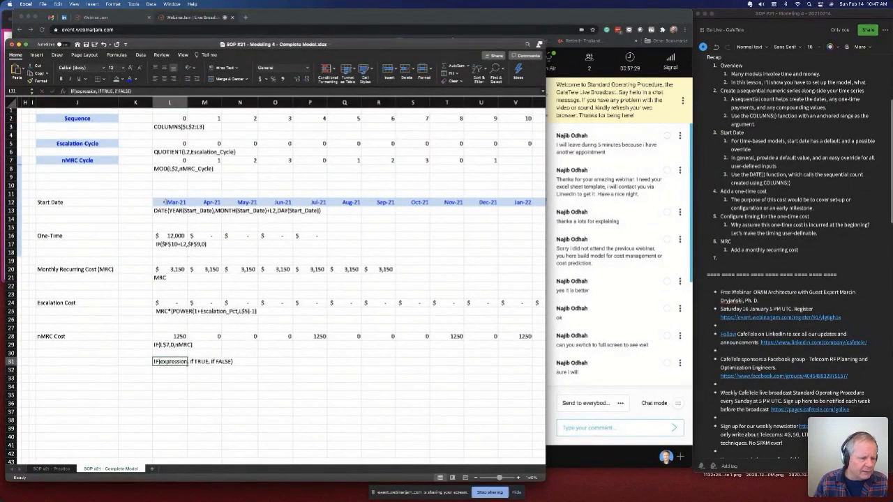
{"action": "left_click", "coordinate": [78, 92]}
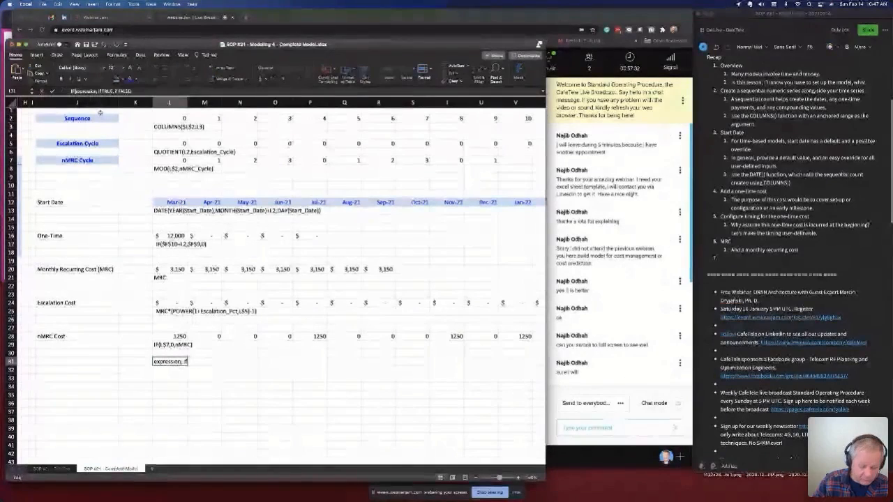
{"action": "key", "text": "BackSpace"}
{"action": "type", "text": "F"}
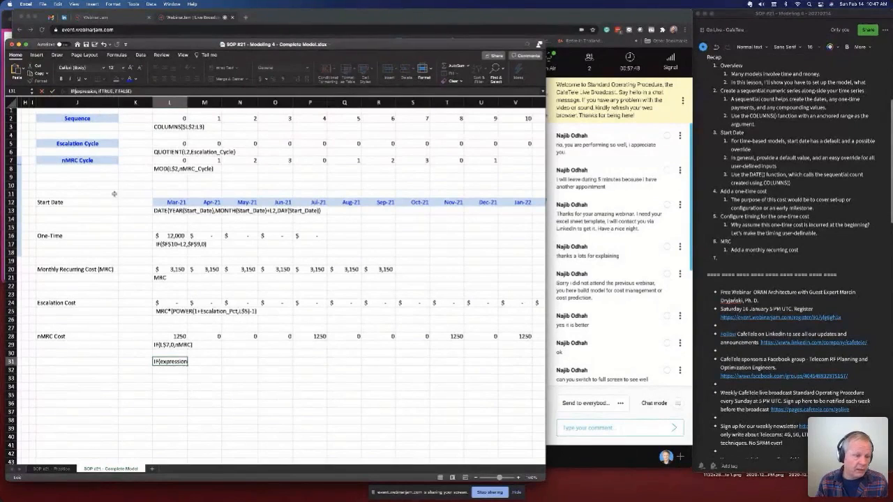
- Review the Escalation Cycle formula in L5, nMRC Cycle in L7, nMRC Cost in L28 with its note in L29, and One-Time in L16
{"action": "left_click", "coordinate": [175, 344]}
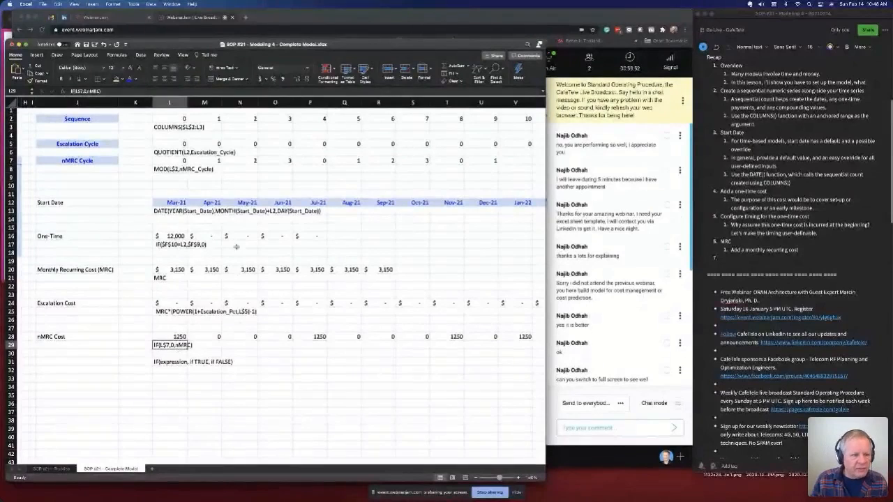
{"action": "left_click", "coordinate": [169, 144]}
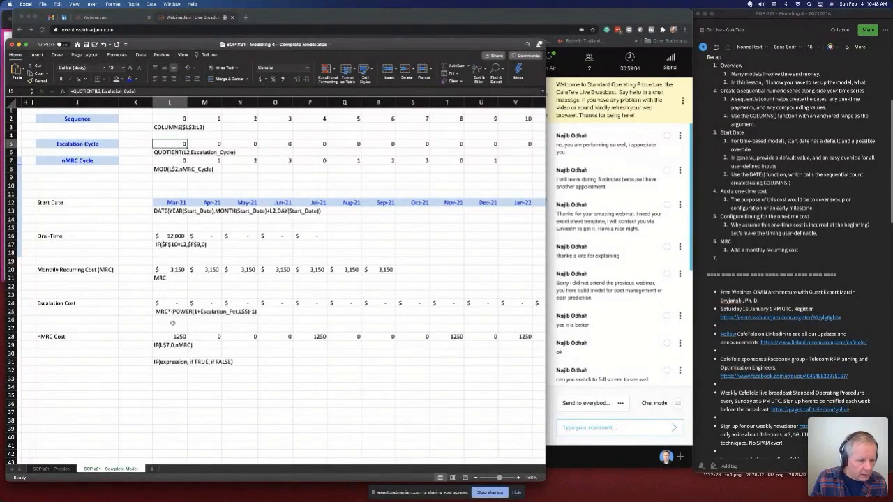
{"action": "left_click", "coordinate": [176, 161]}
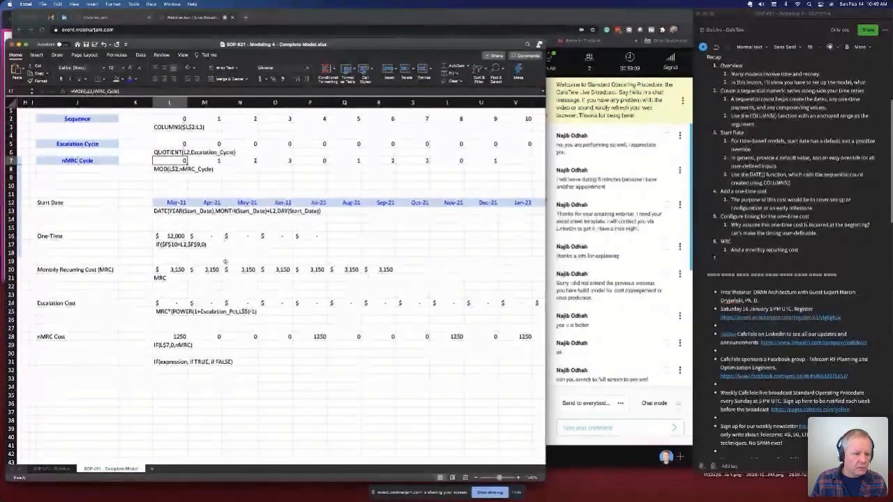
{"action": "left_click", "coordinate": [180, 339]}
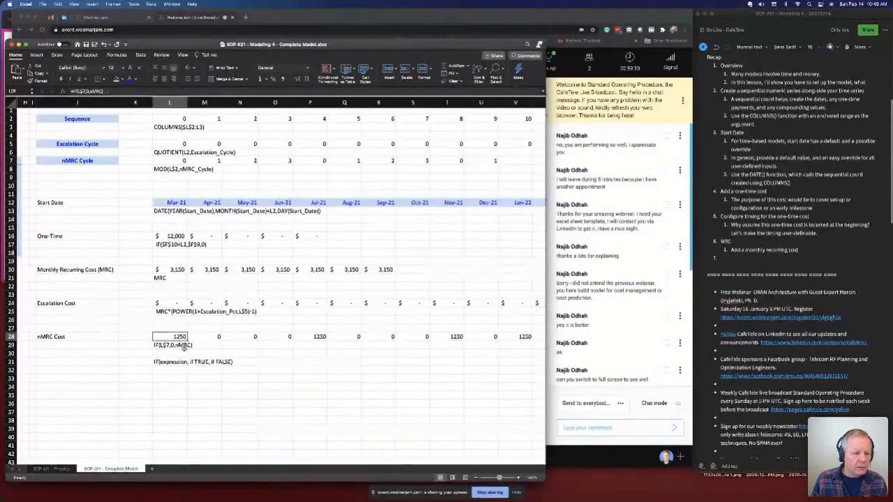
{"action": "left_click", "coordinate": [179, 348]}
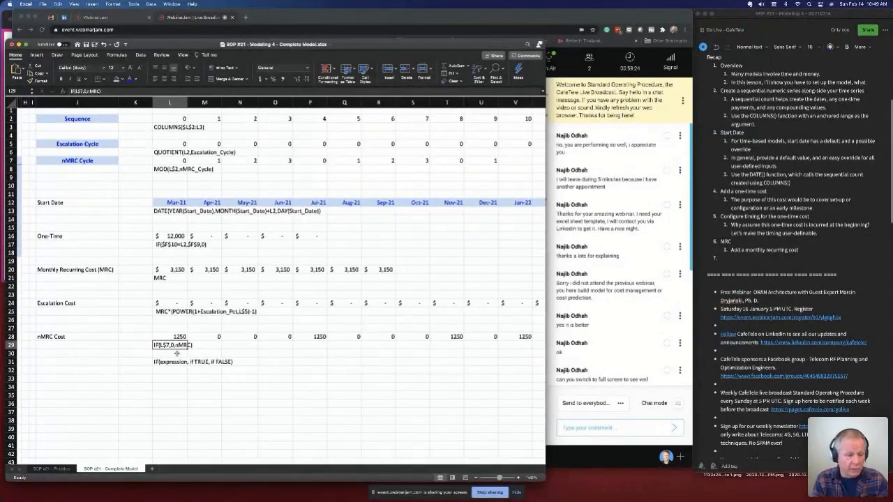
{"action": "left_click", "coordinate": [171, 336]}
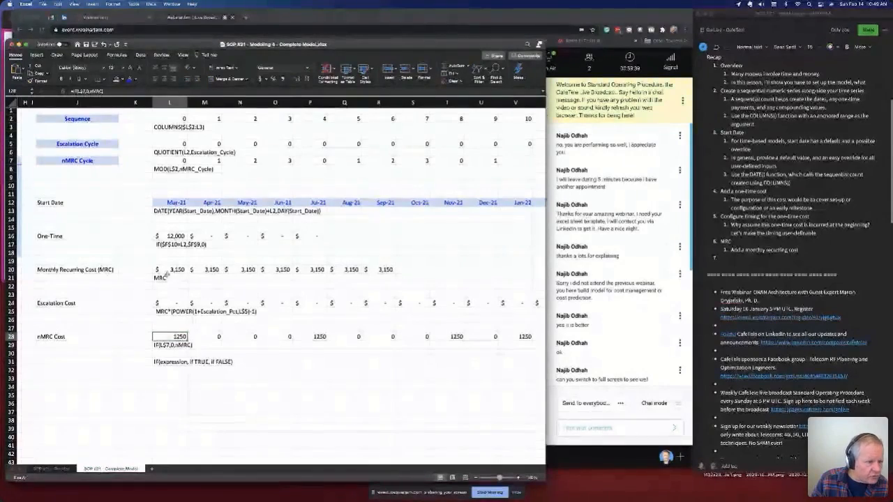
{"action": "left_click", "coordinate": [171, 236]}
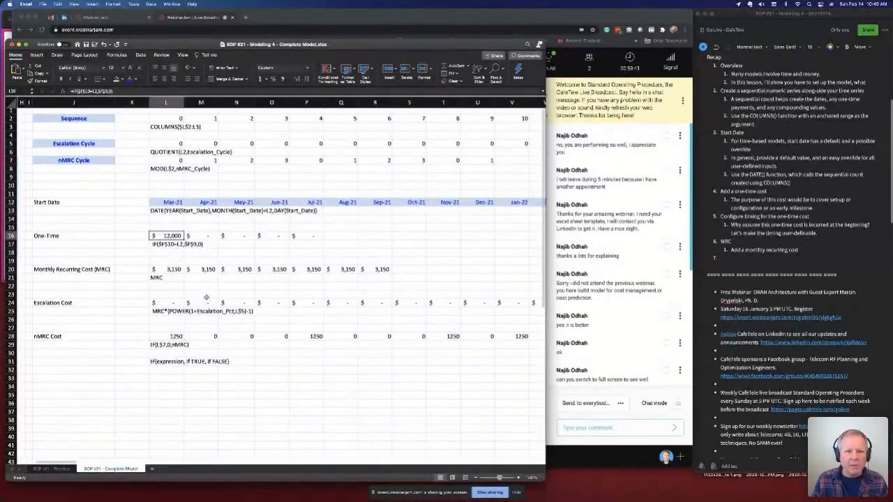
{"action": "left_click", "coordinate": [172, 335]}
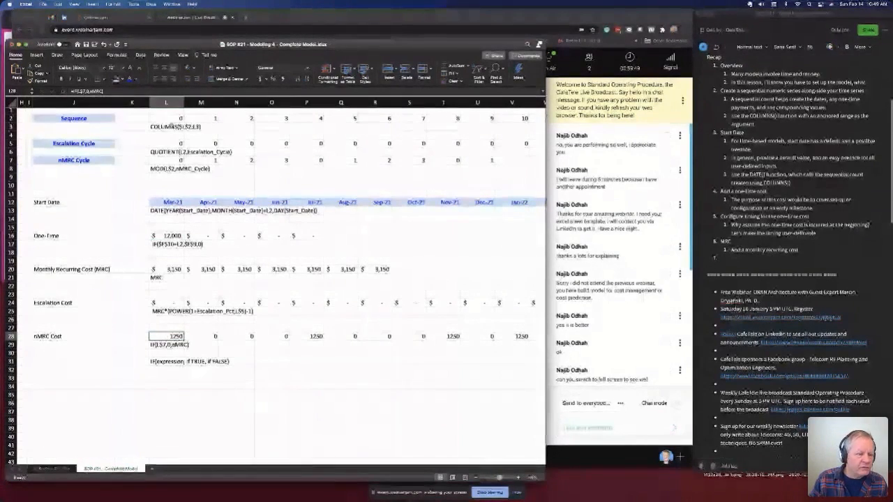
{"action": "left_click", "coordinate": [73, 91]}
{"action": "type", "text": "if(L$7,0,"}
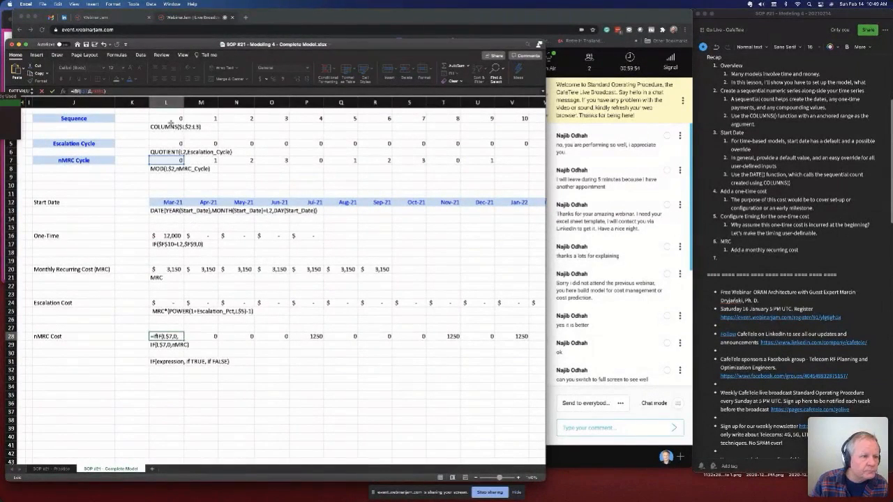
{"action": "left_click", "coordinate": [170, 118]}
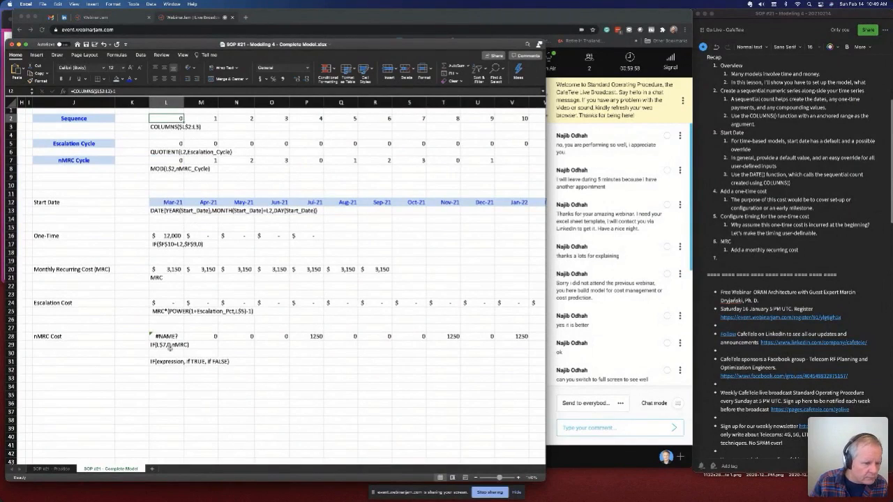
{"action": "key", "text": "super+z"}
- Wrap the nMRC Cost formula in L28 in an outer IF testing Sequence, so it reads =IF(L2,IF(L$7,0,nMRC),0)
{"action": "double_click", "coordinate": [168, 337]}
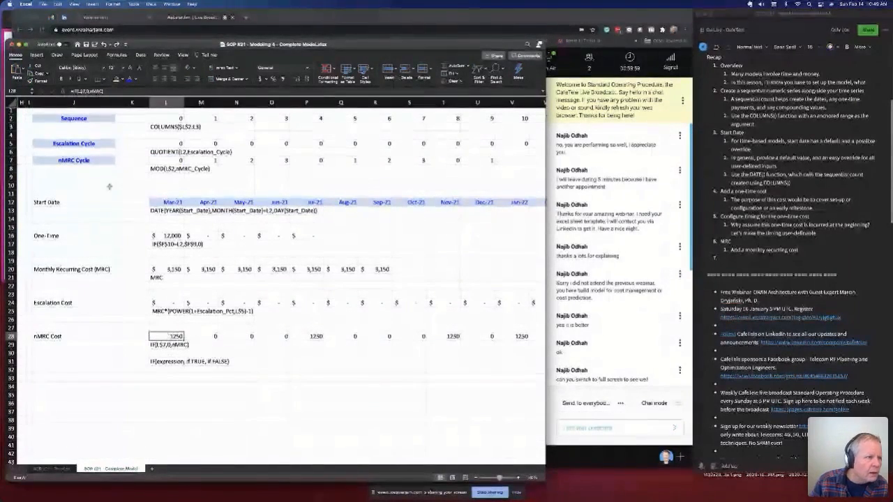
{"action": "type", "text": "IF("}
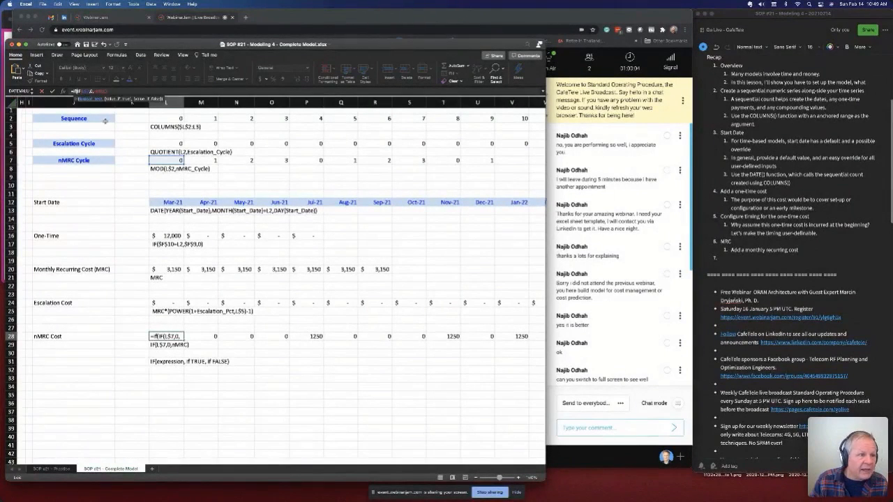
{"action": "left_click", "coordinate": [168, 118]}
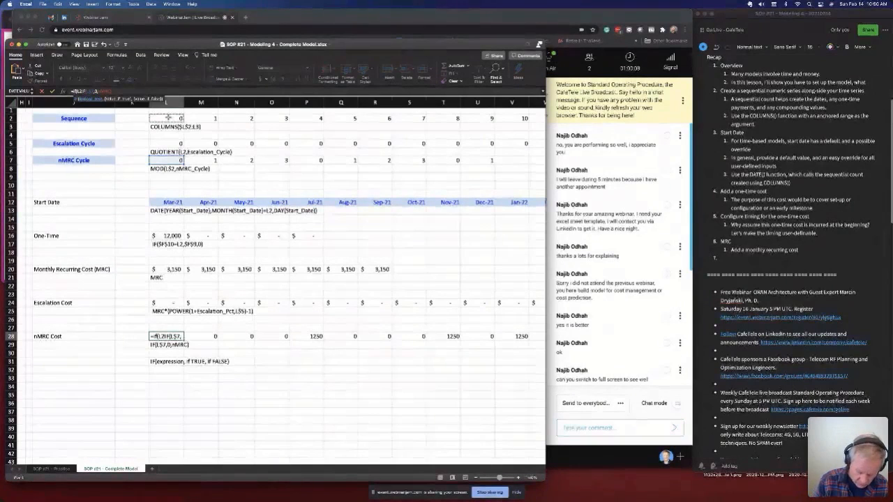
{"action": "type", "text": ",nMRC"}
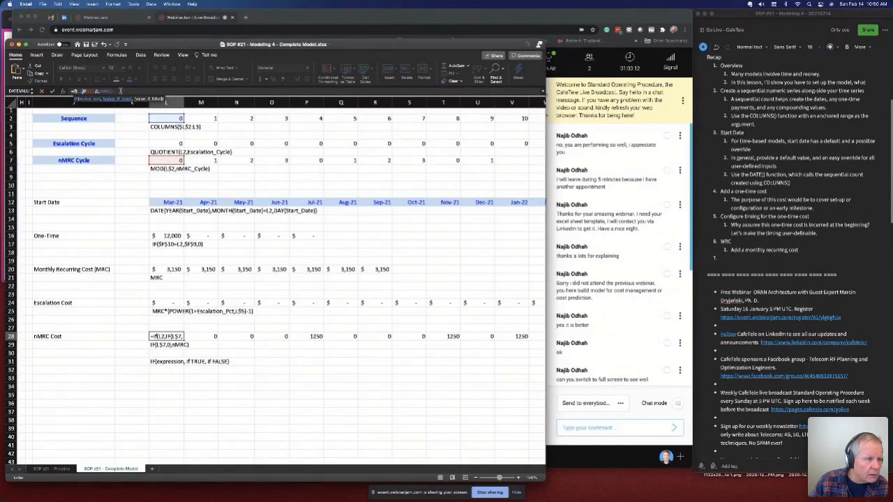
{"action": "left_click", "coordinate": [120, 91]}
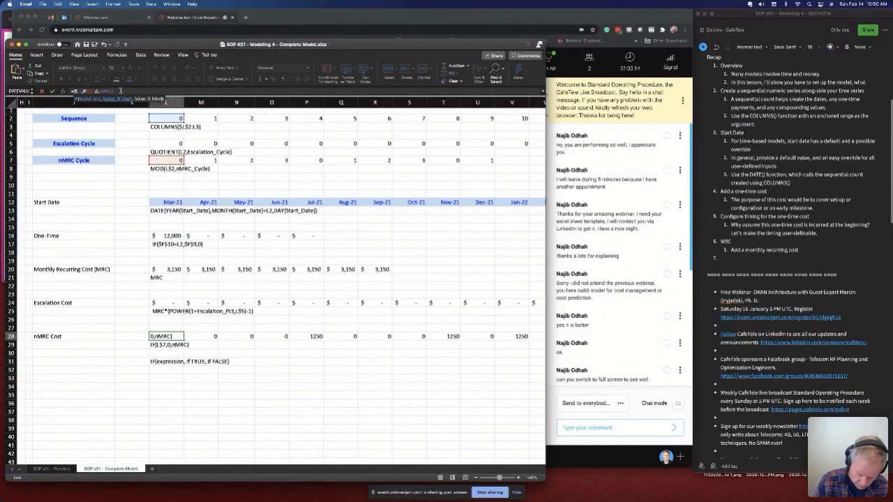
{"action": "key", "text": "Return"}
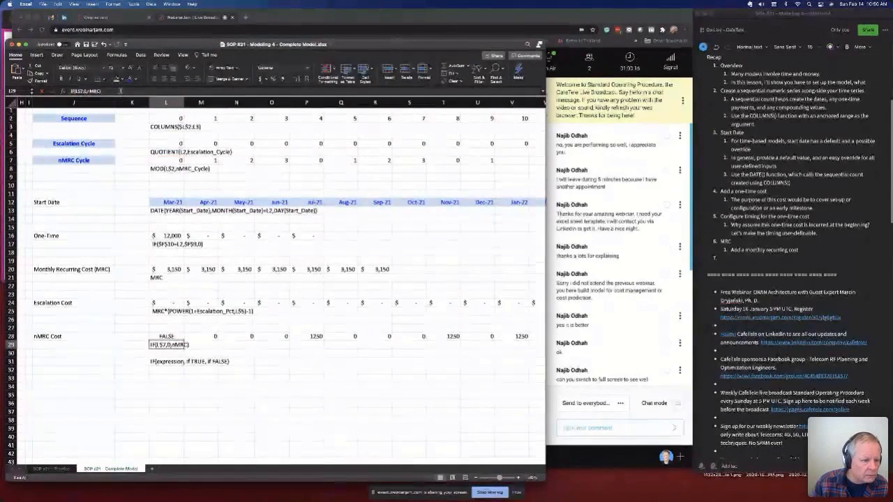
{"action": "key", "text": "Up"}
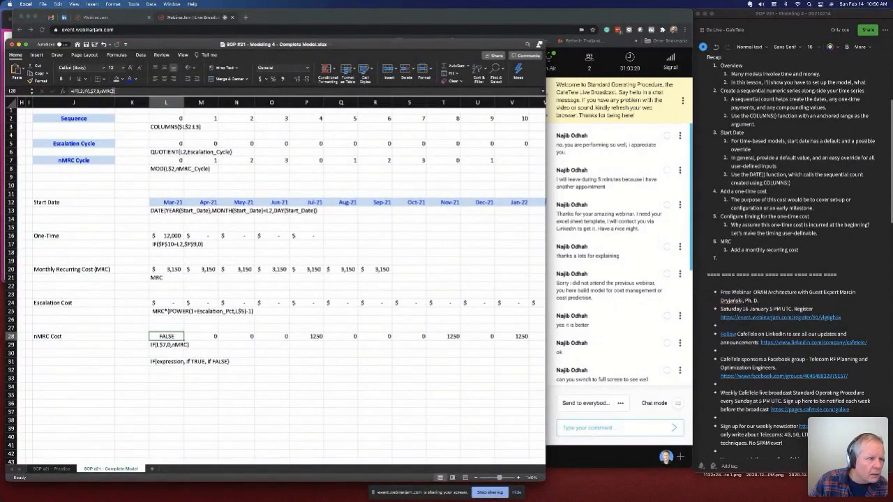
{"action": "left_click", "coordinate": [114, 91]}
{"action": "type", "text": ",0"}
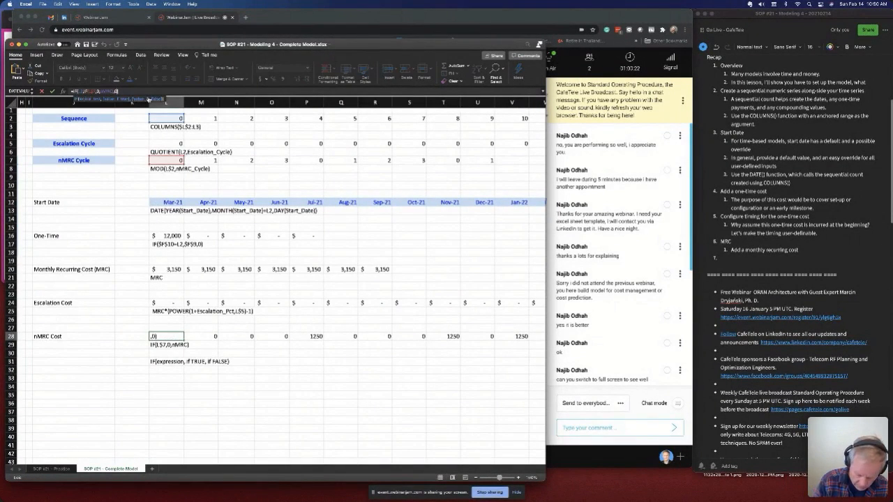
{"action": "key", "text": "Return"}
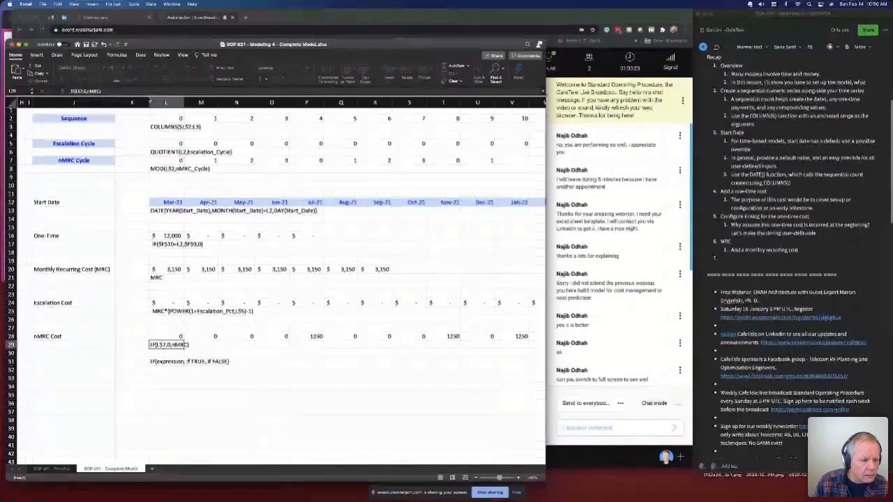
- Anchor the Sequence reference in L28 as L$2 and fill the nMRC Cost formula across to V28
{"action": "key", "text": "Up"}
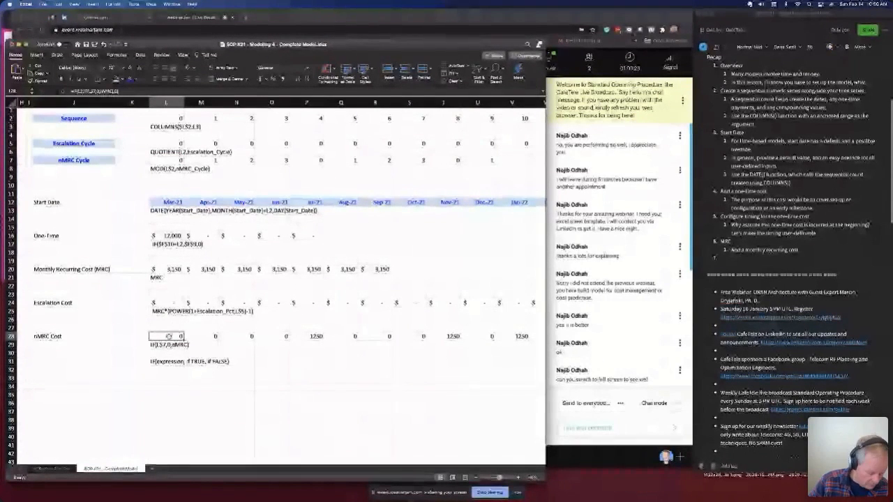
{"action": "double_click", "coordinate": [82, 91]}
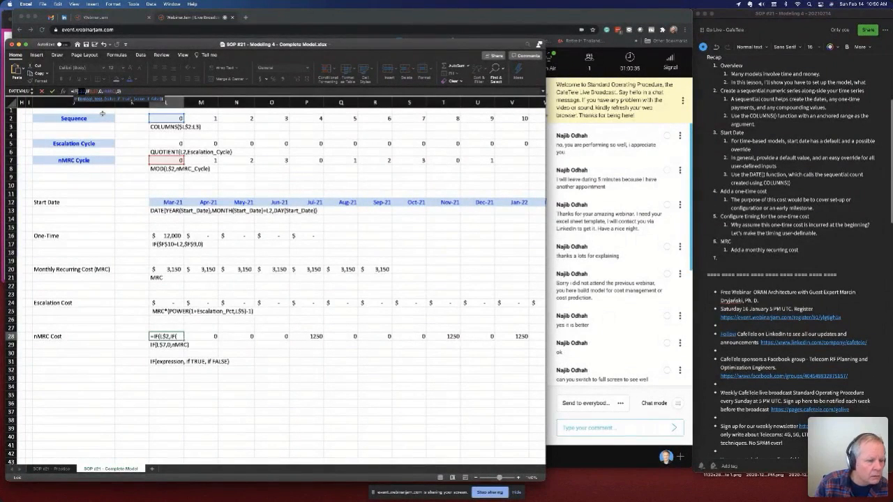
{"action": "key", "text": "Escape"}
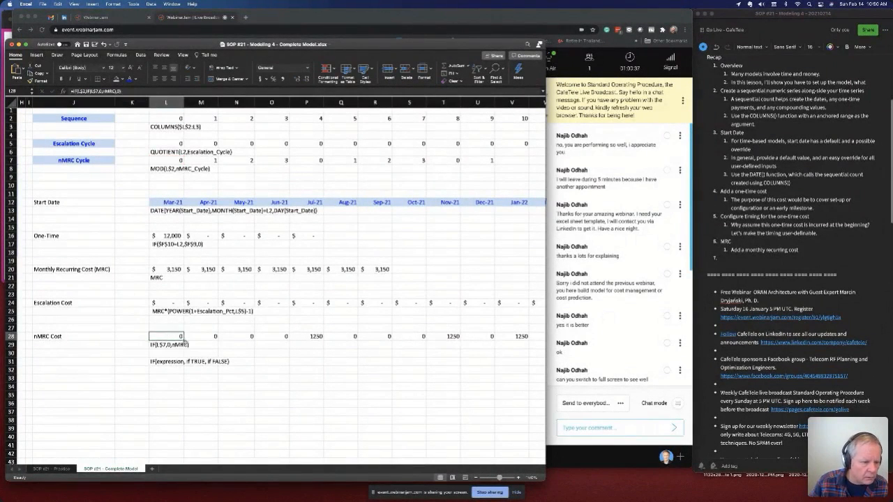
{"action": "left_click_drag", "start_coordinate": [185, 340], "coordinate": [530, 340]}
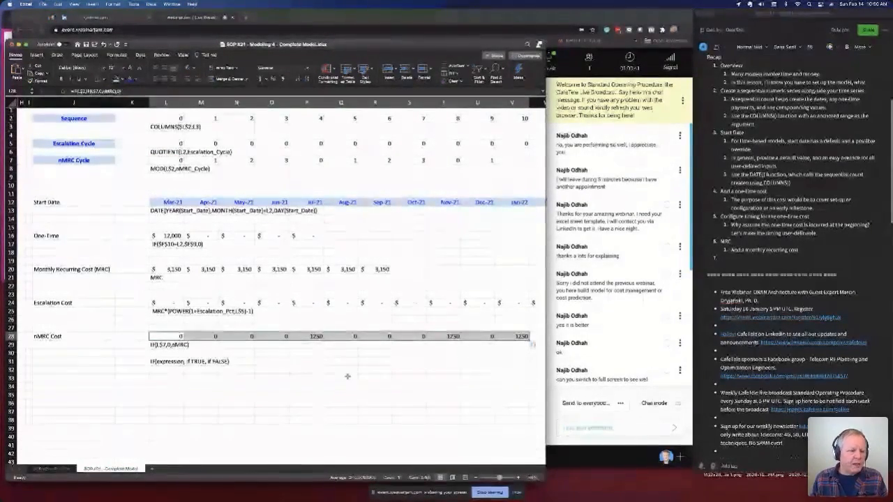
- Copy the L28 formula down to L29 and turn it into the text note IF(L$2,IF(L$7,0,nMRC),0)
{"action": "left_click", "coordinate": [173, 340]}
{"action": "left_click_drag", "start_coordinate": [183, 343], "coordinate": [161, 344]}
{"action": "left_click", "coordinate": [167, 345]}
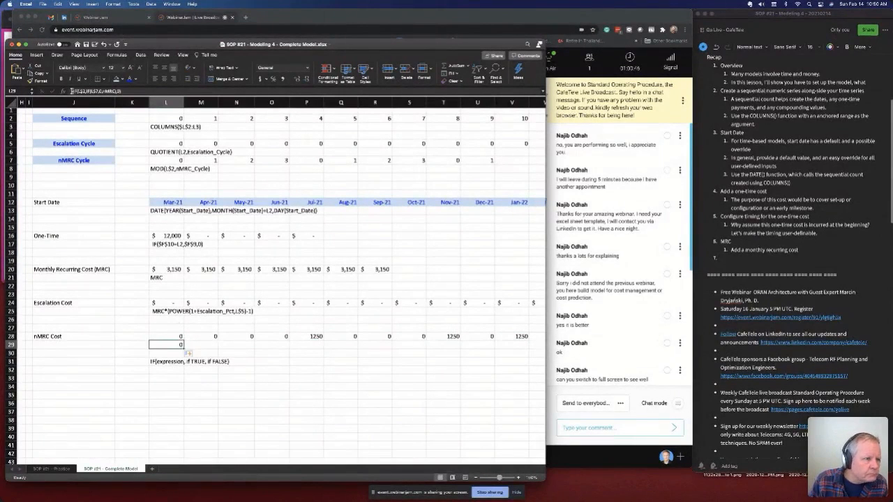
{"action": "double_click", "coordinate": [166, 344]}
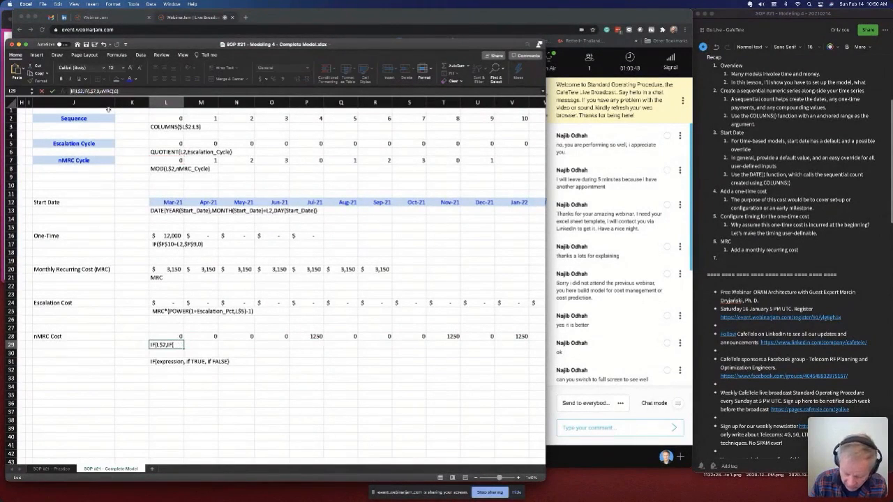
{"action": "key", "text": "Return"}
{"action": "left_click", "coordinate": [172, 344]}
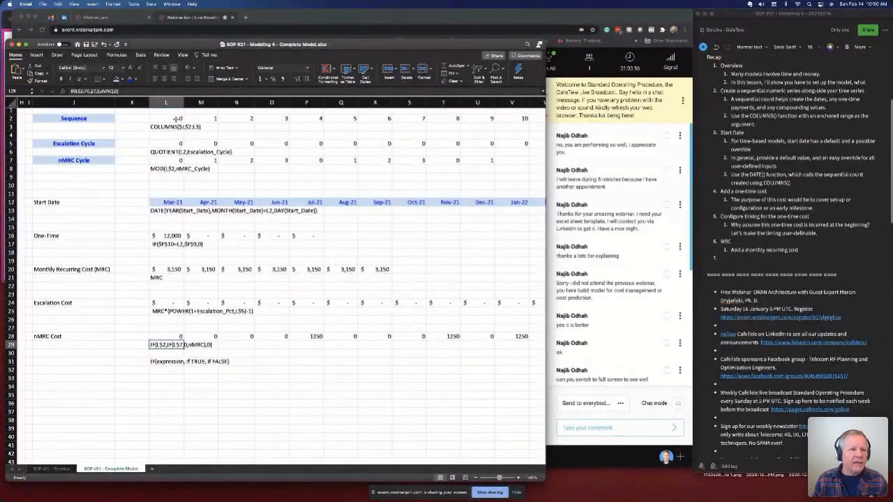
- Extend the nMRC Cost formula from L28 across to FE28 and format the row as dollar accounting values without decimals
{"action": "scroll", "coordinate": [150, 374], "scroll_direction": "right", "scroll_amount": 1}
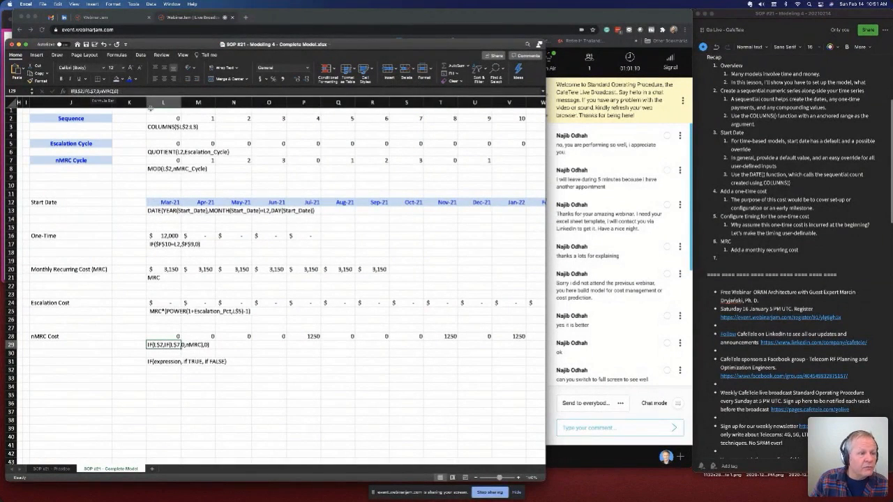
{"action": "left_click", "coordinate": [170, 120]}
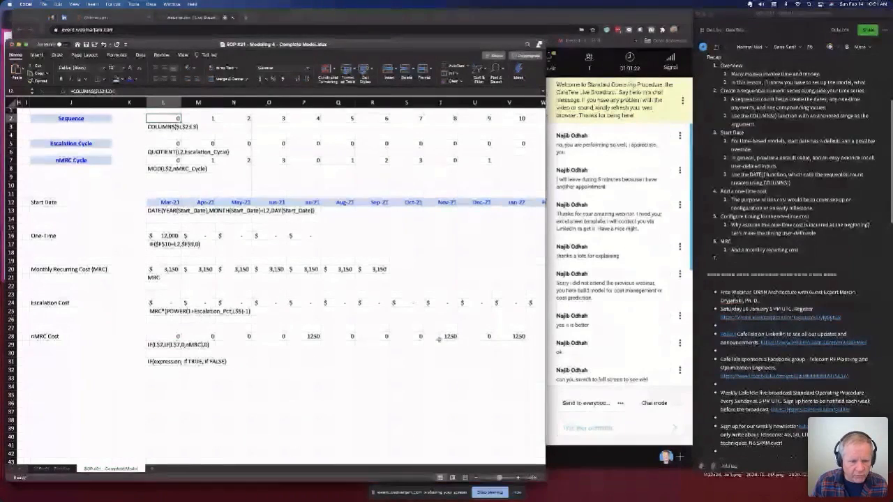
{"action": "left_click", "coordinate": [175, 338]}
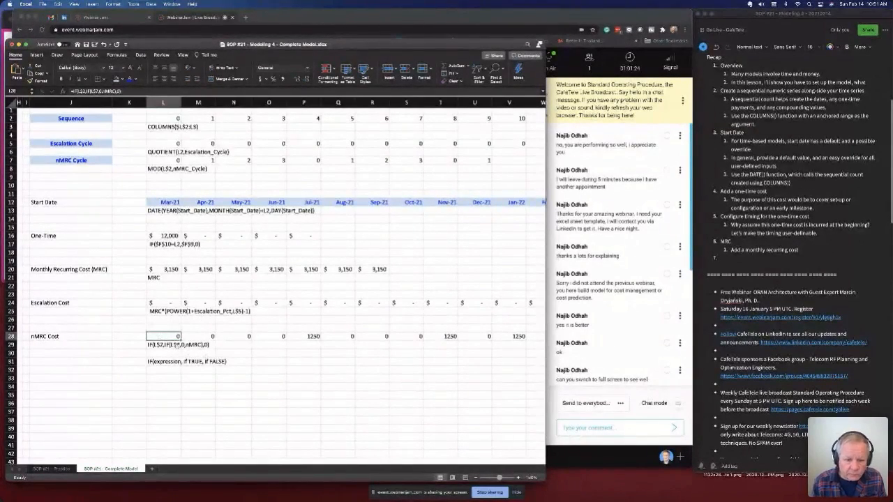
{"action": "key", "text": "ctrl+shift+Right"}
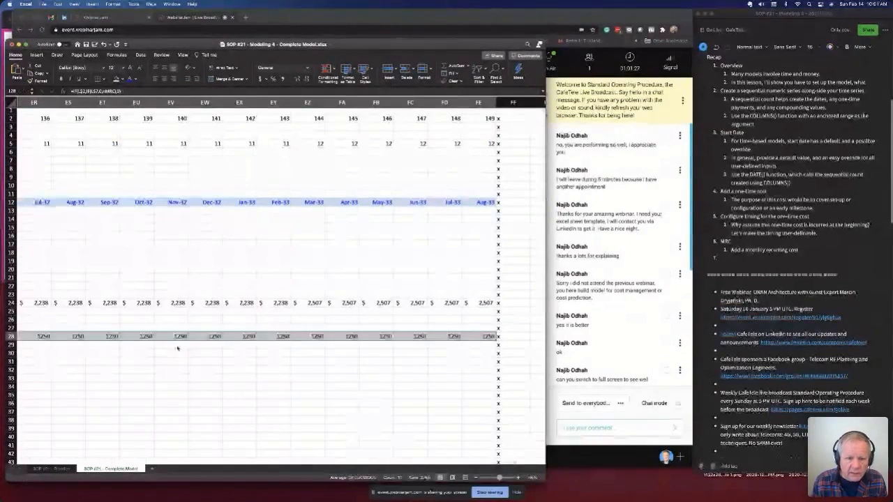
{"action": "left_click", "coordinate": [260, 80]}
{"action": "left_click", "coordinate": [306, 79]}
{"action": "left_click", "coordinate": [305, 78]}
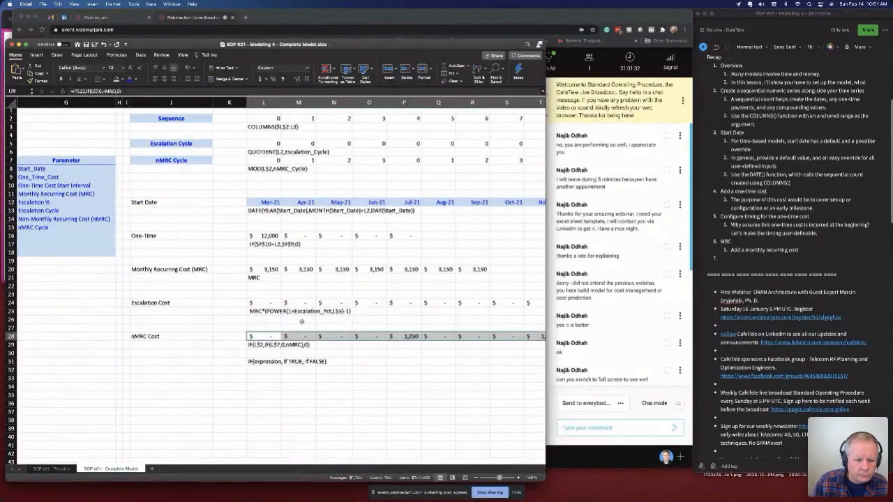
- Delete the IF syntax note from L31
{"action": "left_click", "coordinate": [271, 327]}
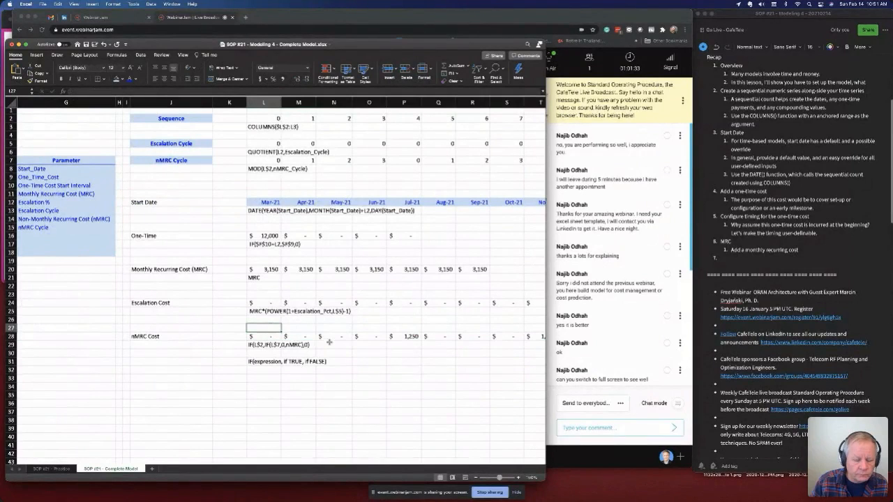
{"action": "left_click", "coordinate": [266, 364]}
{"action": "key", "text": "BackSpace"}
{"action": "key", "text": "Return"}
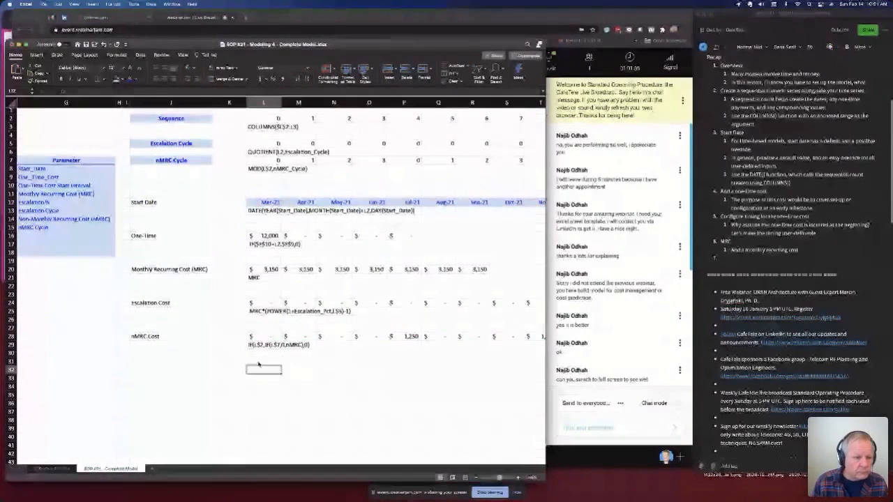
- Review the default, user-defined and used values in the nMRC Cycle row of the parameter table
{"action": "left_click", "coordinate": [66, 228]}
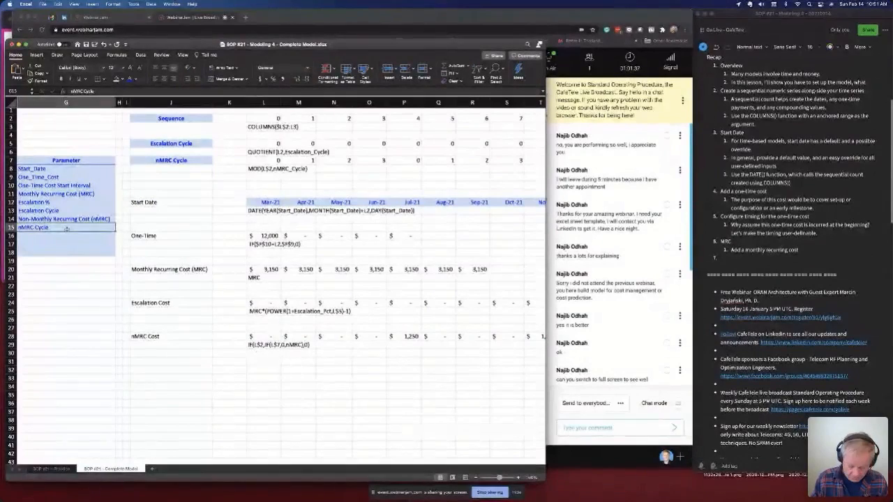
{"action": "key", "text": "Left"}
{"action": "key", "text": "Left"}
{"action": "key", "text": "Left"}
{"action": "key", "text": "Left"}
{"action": "key", "text": "Left"}
{"action": "key", "text": "Right"}
{"action": "key", "text": "Right"}
{"action": "key", "text": "Right"}
{"action": "key", "text": "Right"}
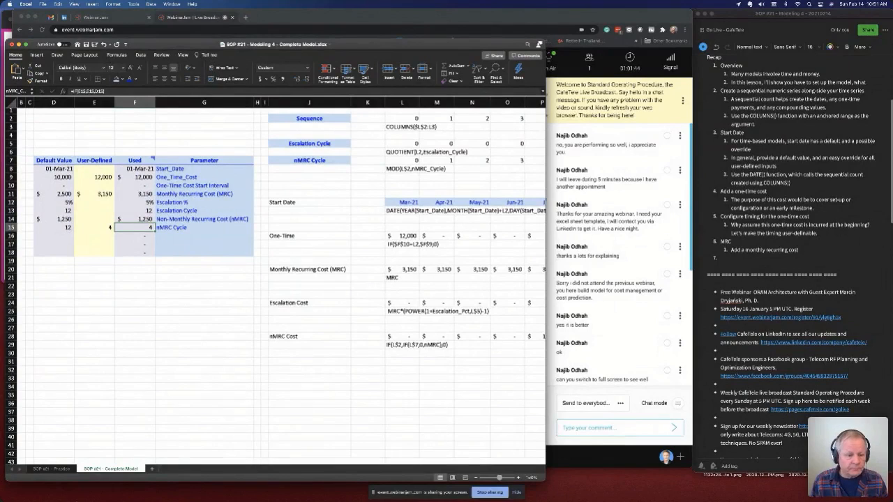
- Check the cost rows on the SOP #21 - Practice sheet, return to the Complete Model sheet and label J32 "Subtotal"
{"action": "left_click", "coordinate": [53, 469]}
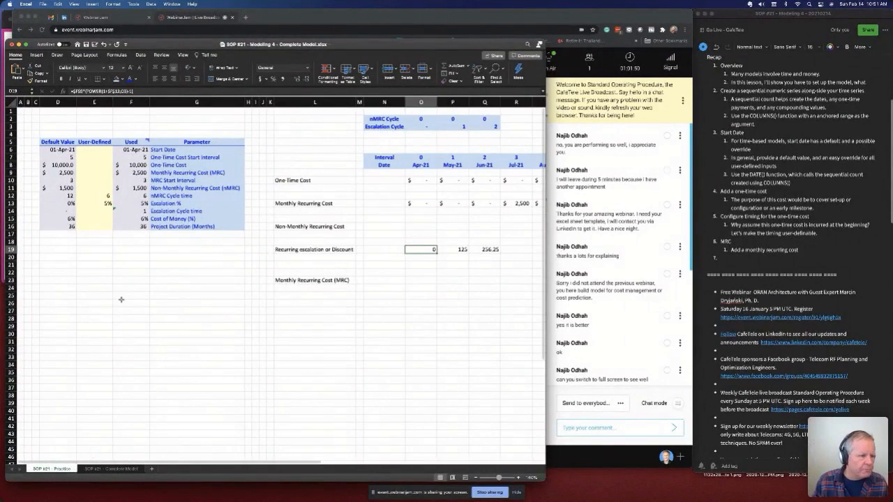
{"action": "scroll", "coordinate": [123, 299], "scroll_direction": "down", "scroll_amount": 1}
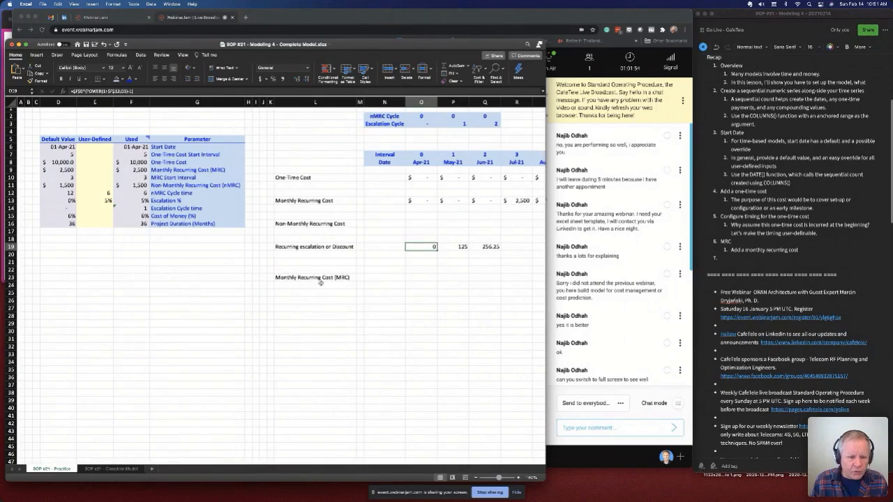
{"action": "left_click", "coordinate": [116, 470]}
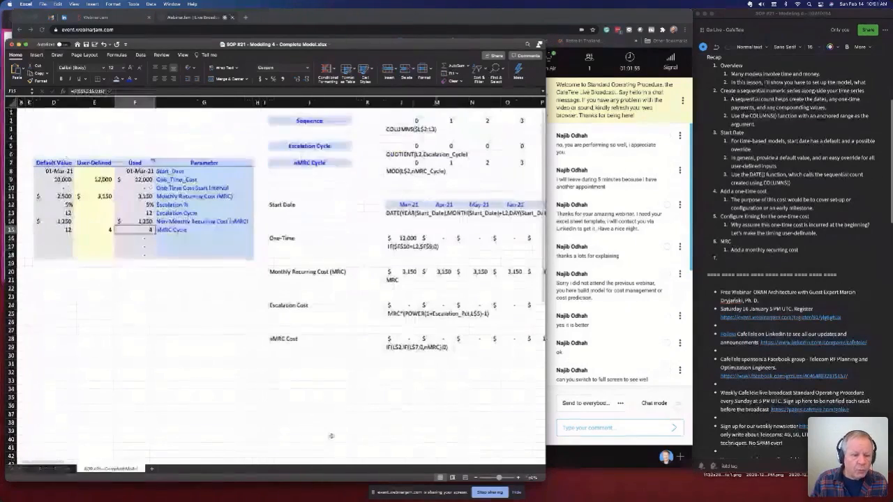
{"action": "left_click", "coordinate": [322, 373]}
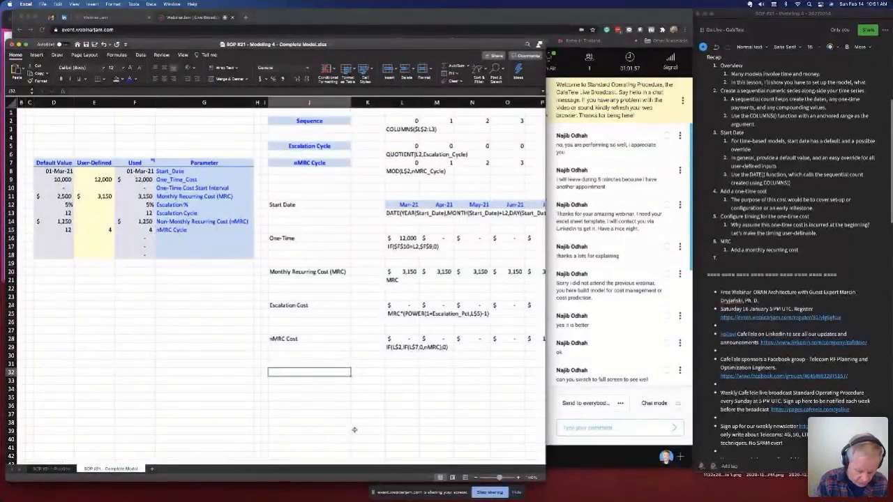
{"action": "type", "text": "Subtotal"}
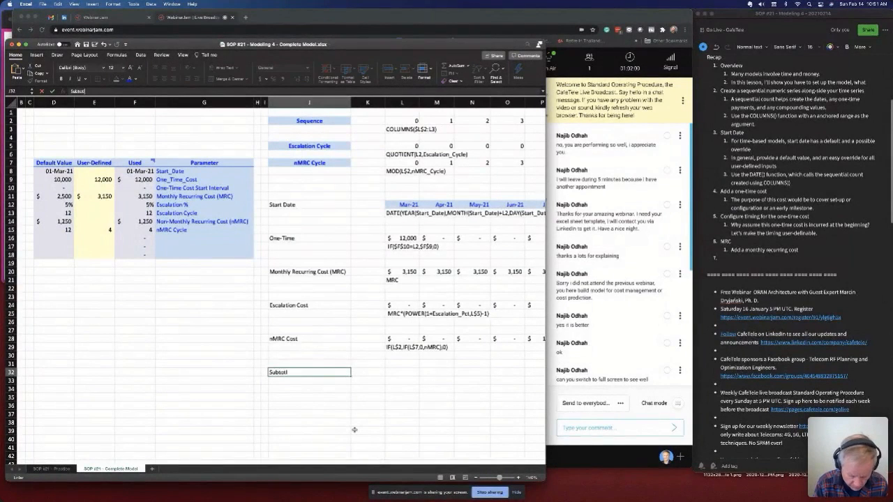
{"action": "key", "text": "Return"}
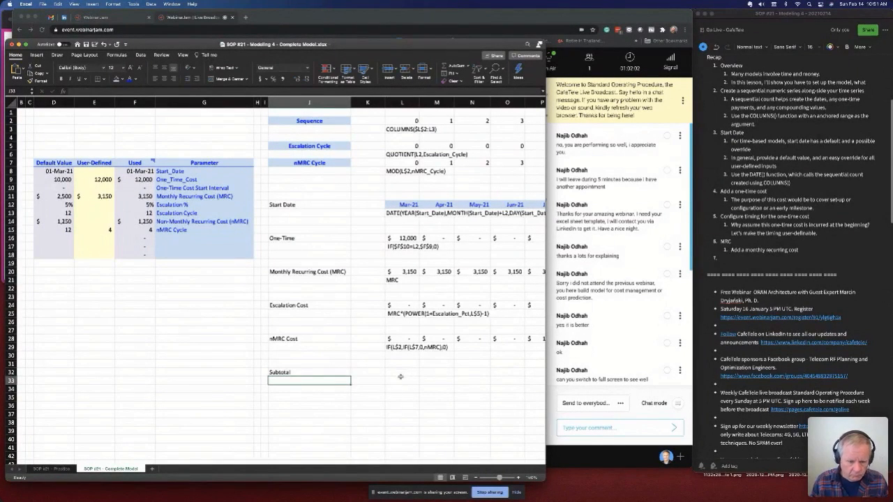
- Enter the formula =L16+L20+L24+L28 in L32 to sum the four cost lines, and check the cells it adds
{"action": "left_click", "coordinate": [398, 374]}
{"action": "type", "text": "="}
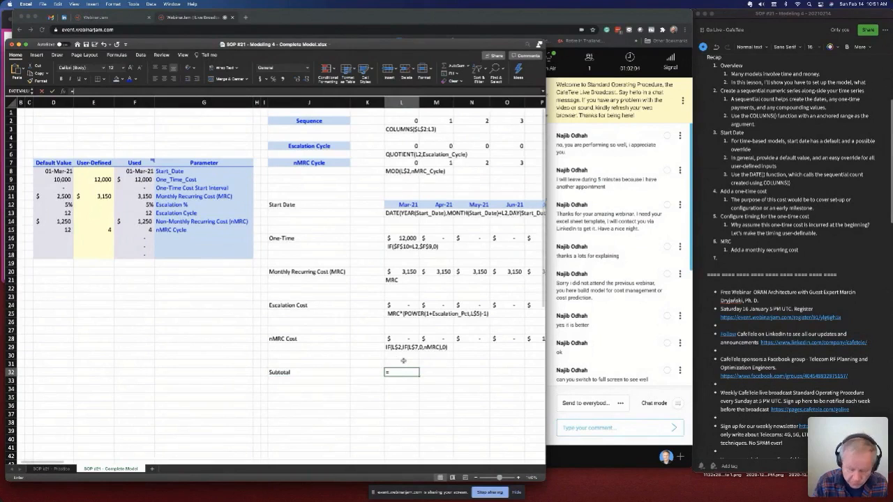
{"action": "left_click", "coordinate": [407, 238]}
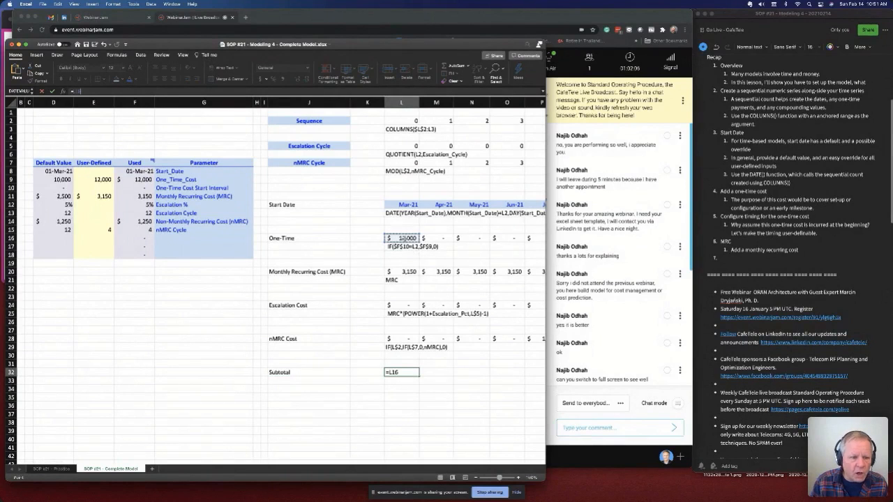
{"action": "left_click", "coordinate": [402, 272]}
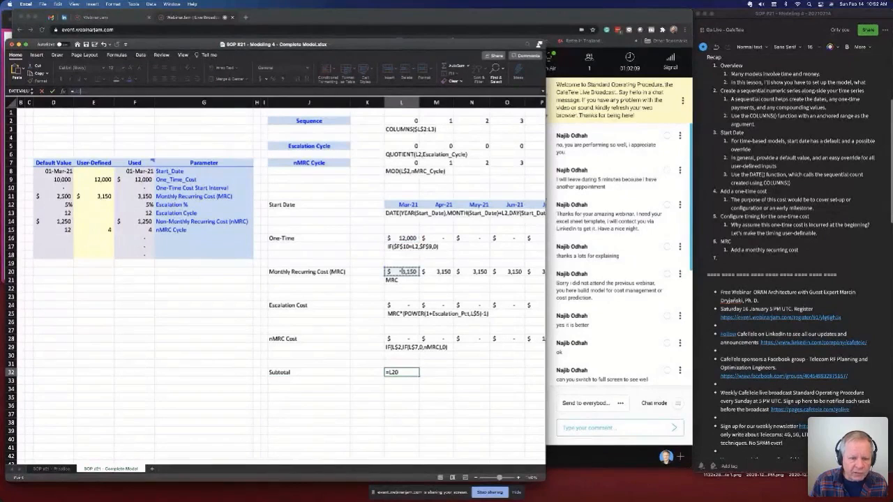
{"action": "left_click", "coordinate": [405, 306]}
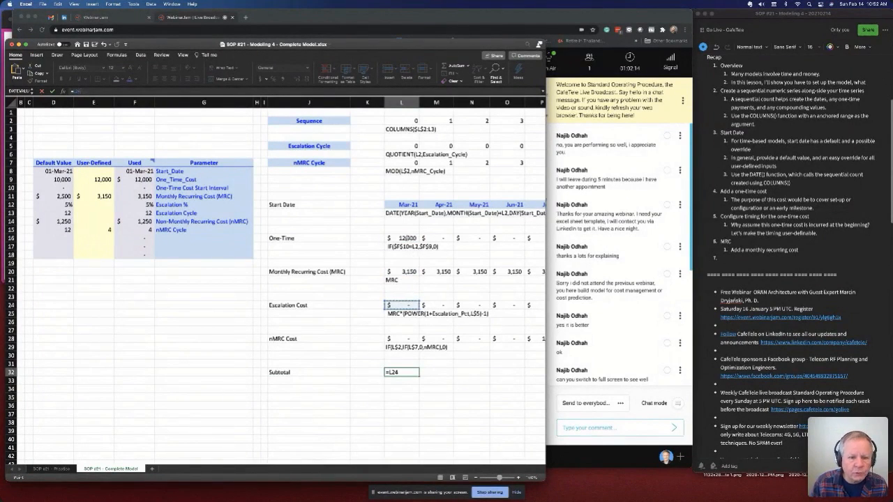
{"action": "left_click", "coordinate": [405, 237]}
{"action": "type", "text": "+"}
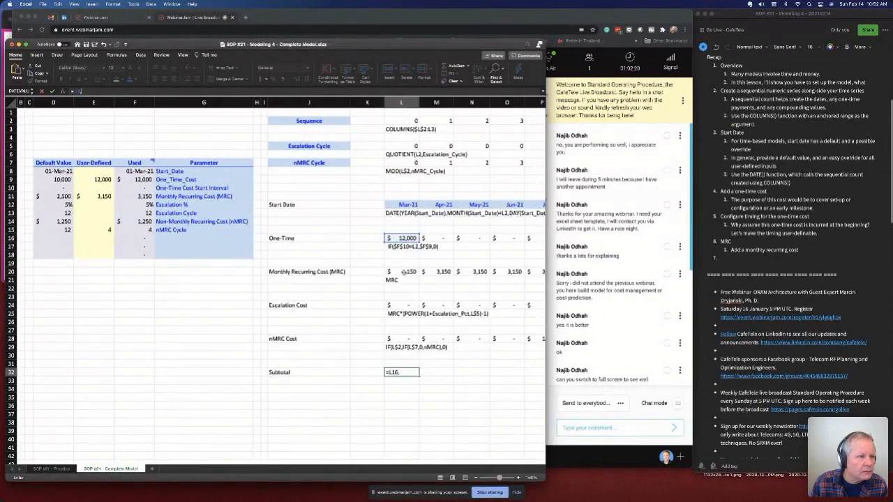
{"action": "left_click", "coordinate": [404, 272]}
{"action": "type", "text": "+"}
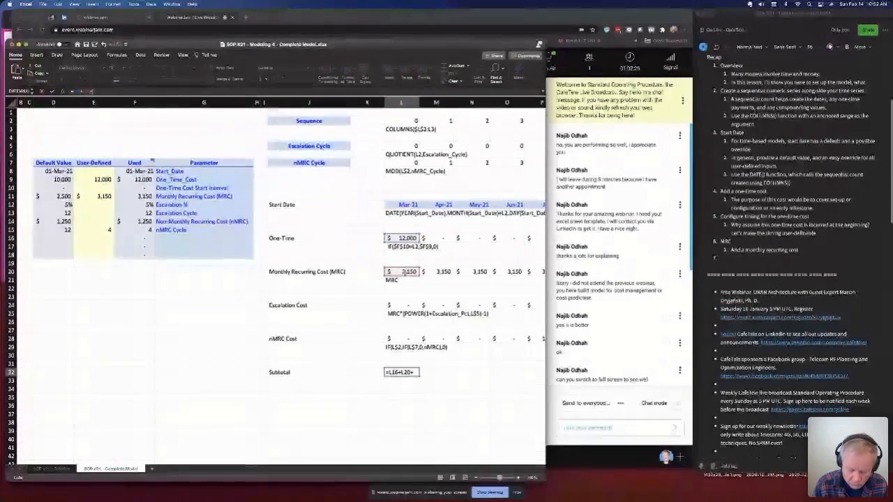
{"action": "left_click", "coordinate": [409, 305]}
{"action": "left_click", "coordinate": [402, 339]}
{"action": "key", "text": "Return"}
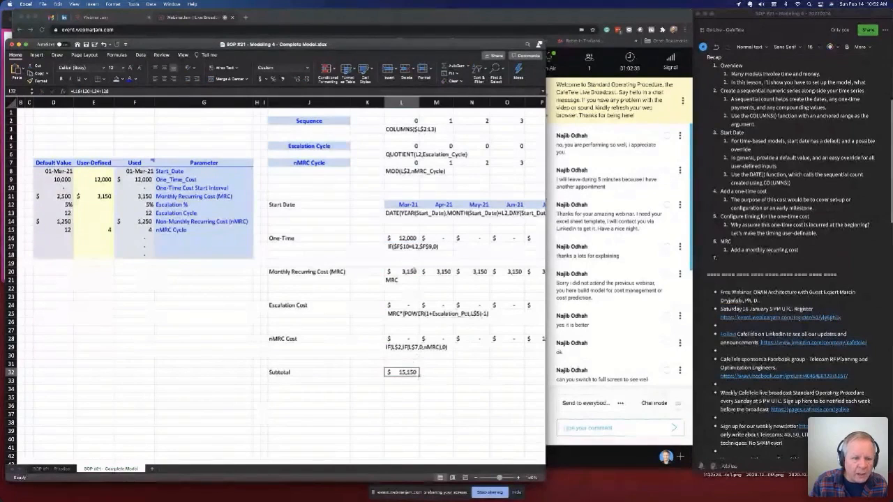
{"action": "left_click", "coordinate": [408, 239]}
{"action": "left_click", "coordinate": [409, 272]}
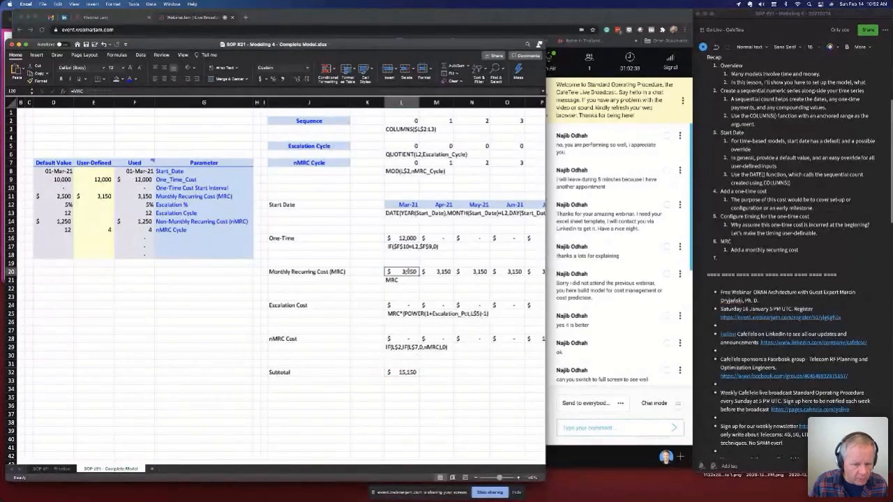
{"action": "left_click", "coordinate": [417, 305]}
{"action": "left_click", "coordinate": [408, 341]}
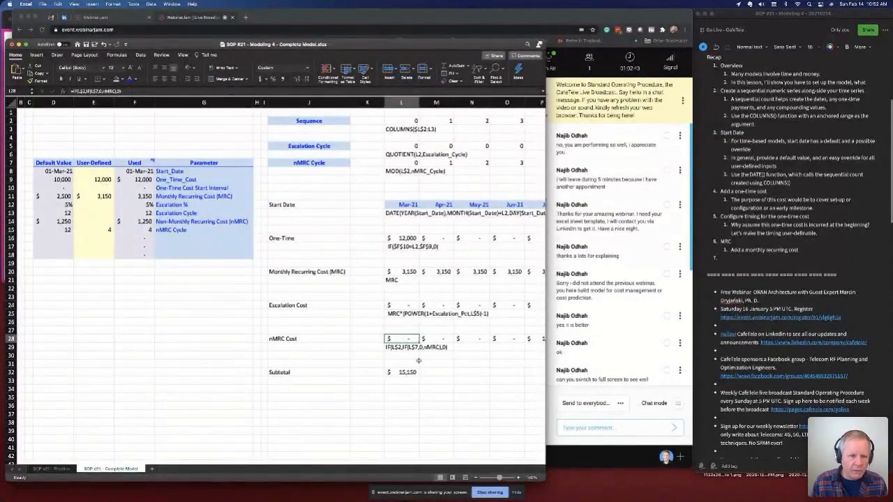
- Add a thin top border to the Subtotal cell L32
{"action": "left_click", "coordinate": [406, 372]}
{"action": "key", "text": "super+1"}
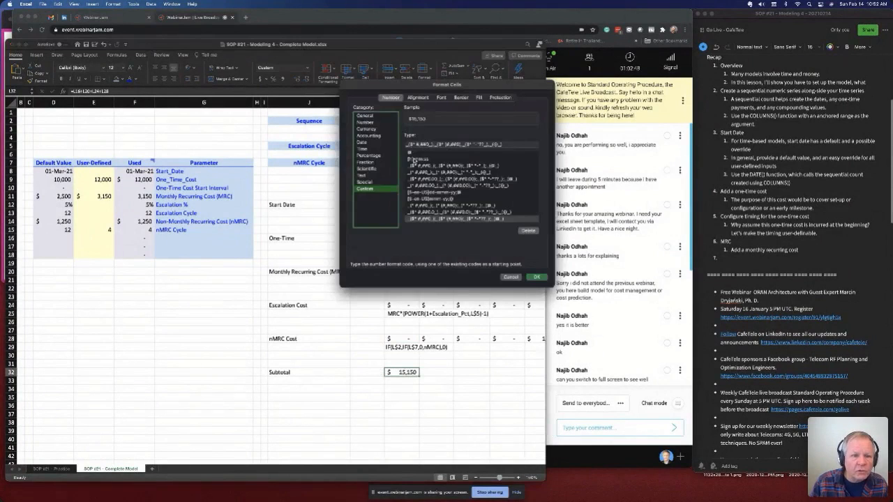
{"action": "left_click", "coordinate": [461, 98]}
{"action": "left_click", "coordinate": [410, 167]}
{"action": "left_click", "coordinate": [484, 164]}
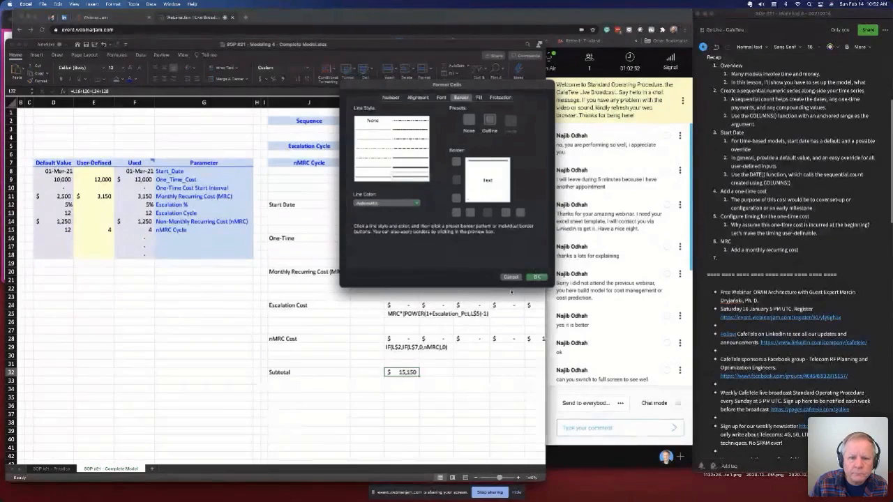
{"action": "left_click", "coordinate": [535, 278]}
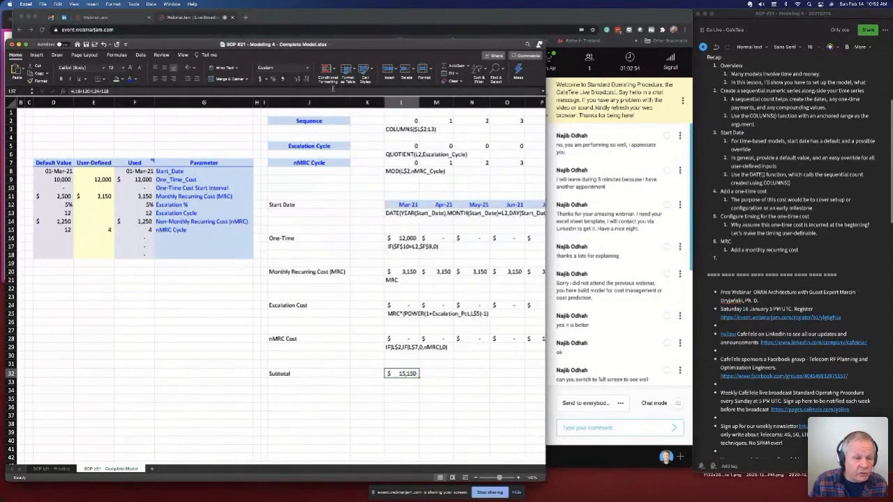
- Format L32 as a dollar accounting value without decimals and fill the Subtotal formula across to FE32
{"action": "left_click", "coordinate": [261, 79]}
{"action": "left_click", "coordinate": [307, 79]}
{"action": "left_click", "coordinate": [306, 79]}
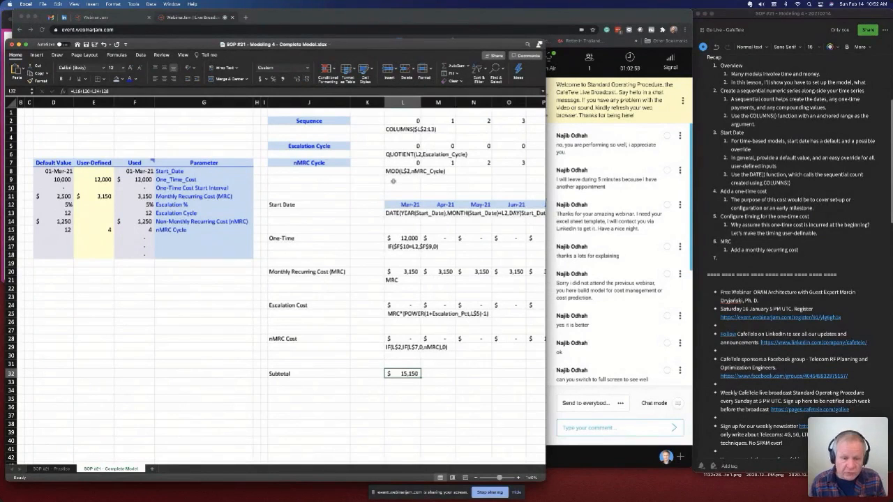
{"action": "key", "text": "ctrl+shift+Right"}
{"action": "key", "text": "ctrl+r"}
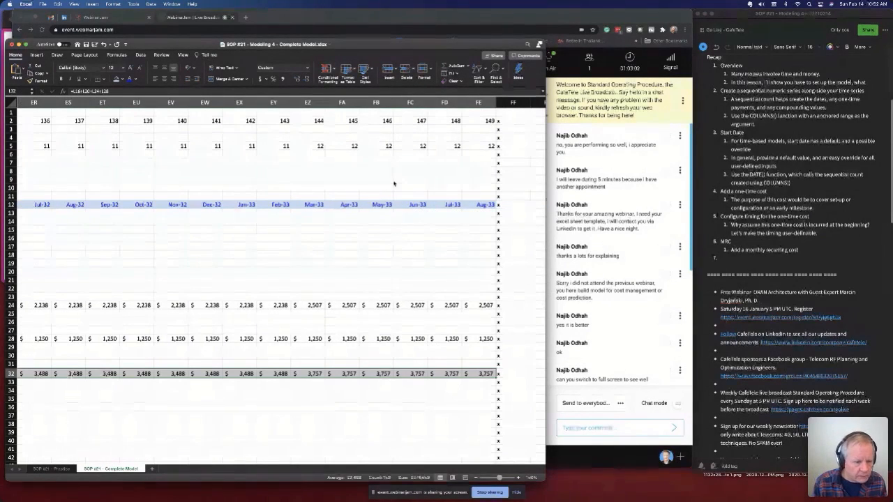
- Examine the first months of the Subtotal row against the cost rows above for missing amounts
{"action": "key", "text": "ctrl+Left"}
{"action": "key", "text": "Right"}
{"action": "key", "text": "Right"}
{"action": "key", "text": "Right"}
{"action": "key", "text": "Right"}
{"action": "key", "text": "Right"}
{"action": "key", "text": "Right"}
{"action": "key", "text": "Right"}
{"action": "key", "text": "Right"}
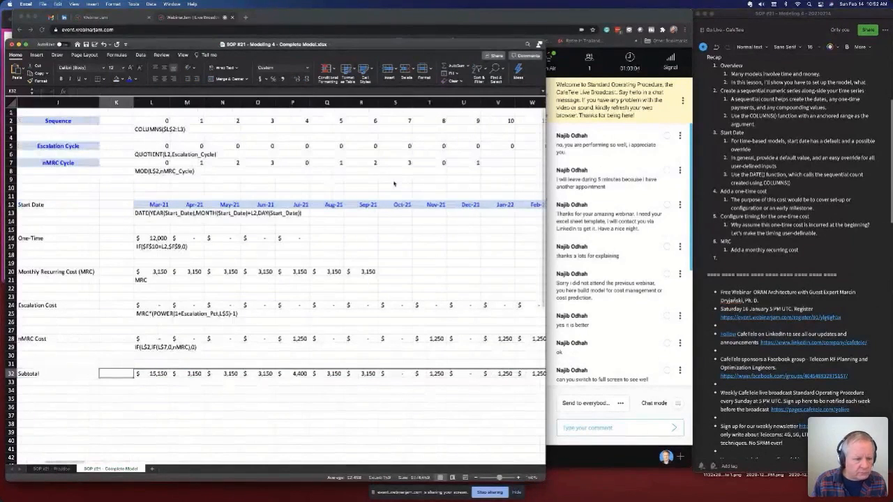
{"action": "key", "text": "Right"}
{"action": "key", "text": "Right"}
{"action": "key", "text": "Right"}
{"action": "key", "text": "Right"}
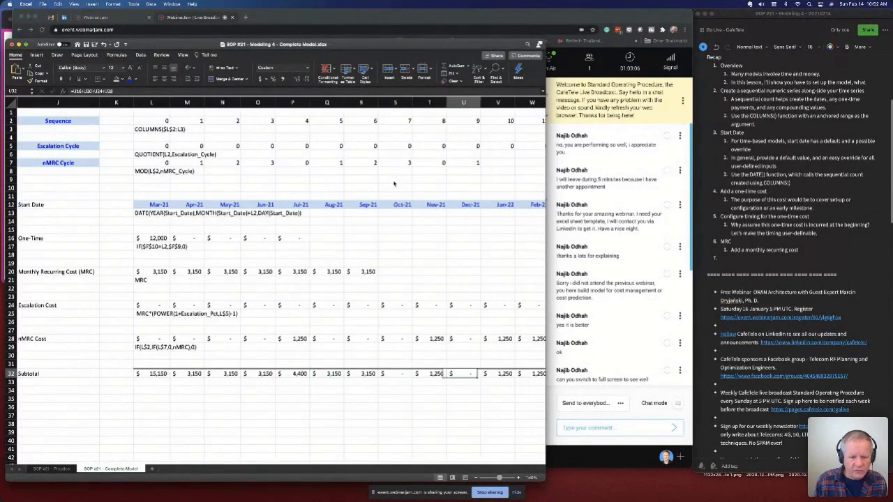
{"action": "key", "text": "Left"}
{"action": "key", "text": "Left"}
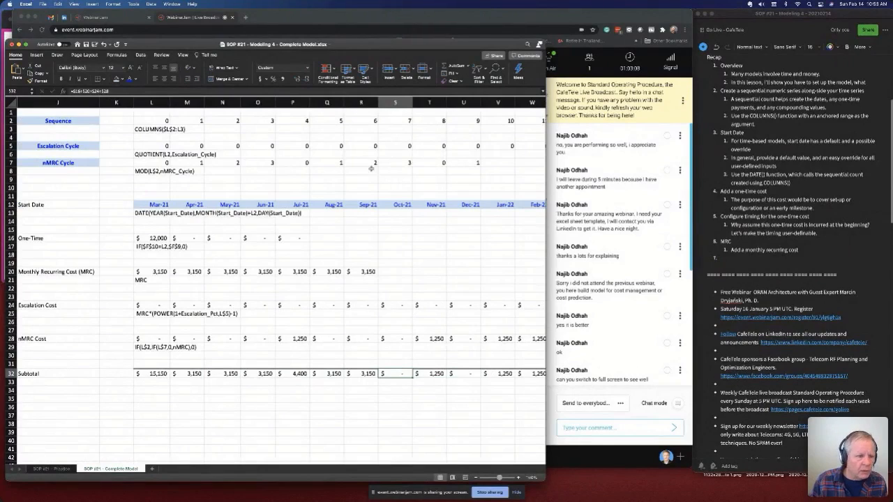
{"action": "left_click", "coordinate": [298, 238]}
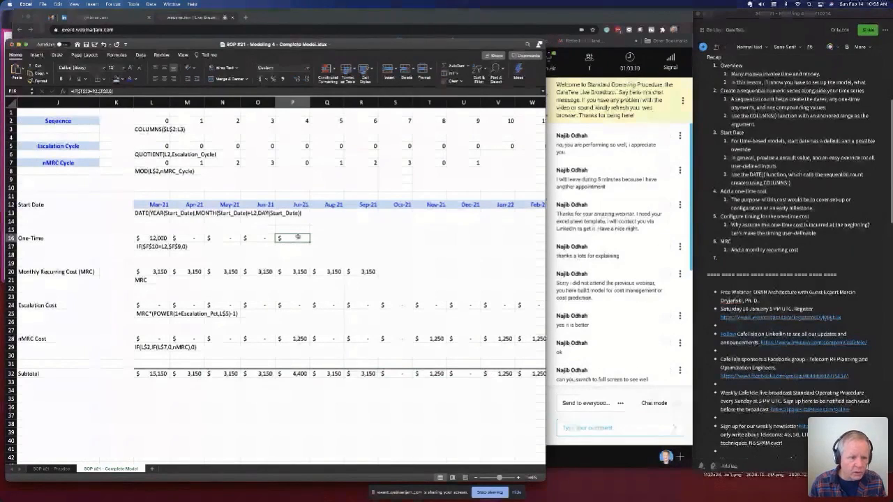
{"action": "left_click", "coordinate": [298, 271], "text": "super"}
{"action": "left_click", "coordinate": [299, 305], "text": "super"}
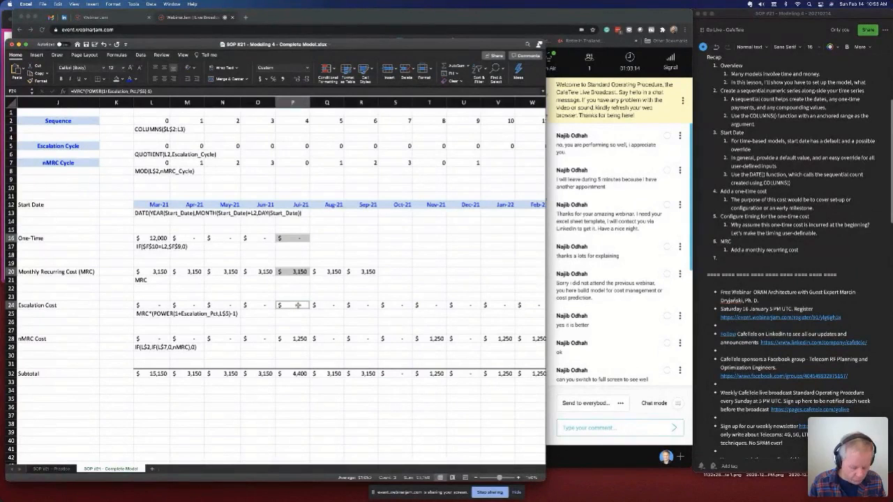
{"action": "key", "text": "super+shift+Right"}
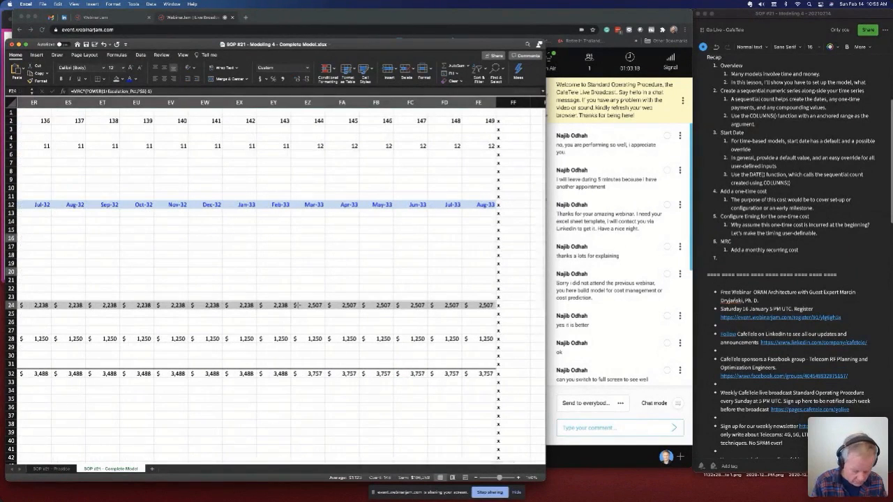
{"action": "scroll", "coordinate": [291, 293], "scroll_direction": "left", "scroll_amount": 2}
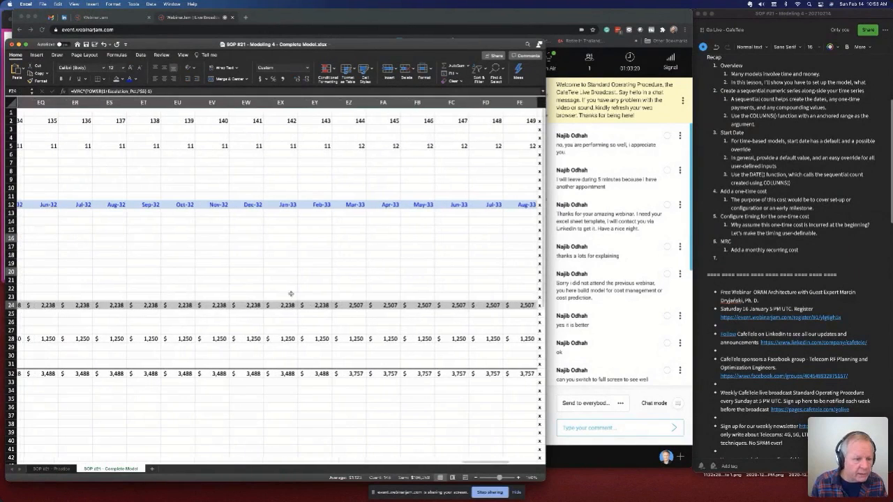
{"action": "left_click", "coordinate": [198, 249]}
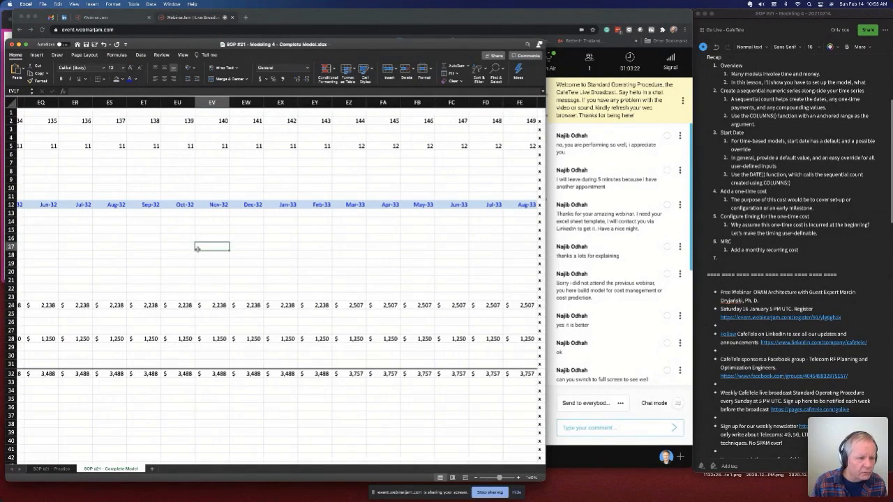
- Extend the One-Time cost formula from P16 across to FE16
{"action": "key", "text": "super+Left"}
{"action": "key", "text": "Right"}
{"action": "key", "text": "Right"}
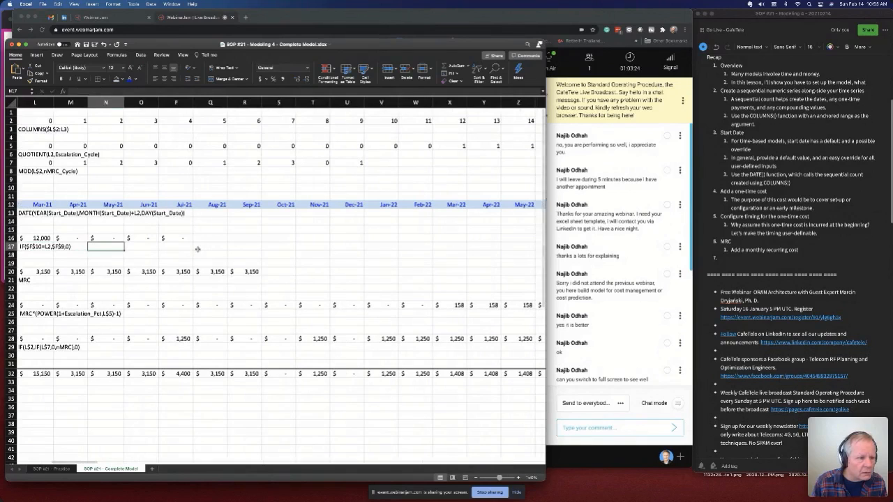
{"action": "key", "text": "Up"}
{"action": "key", "text": "Right"}
{"action": "key", "text": "Right"}
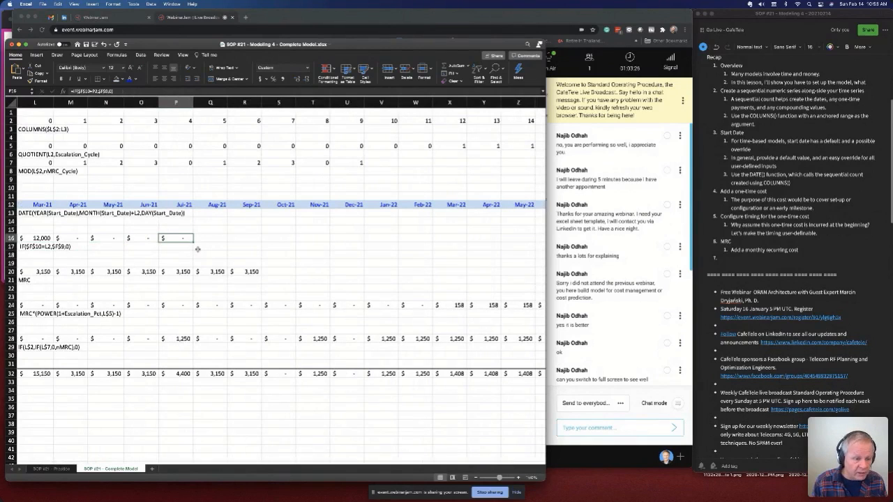
{"action": "key", "text": "super+shift+Right"}
{"action": "key", "text": "super+r"}
- Extend the Monthly Recurring Cost formula from R20 across to FE20
{"action": "key", "text": "Left"}
{"action": "key", "text": "Down"}
{"action": "key", "text": "Down"}
{"action": "key", "text": "Down"}
{"action": "key", "text": "Down"}
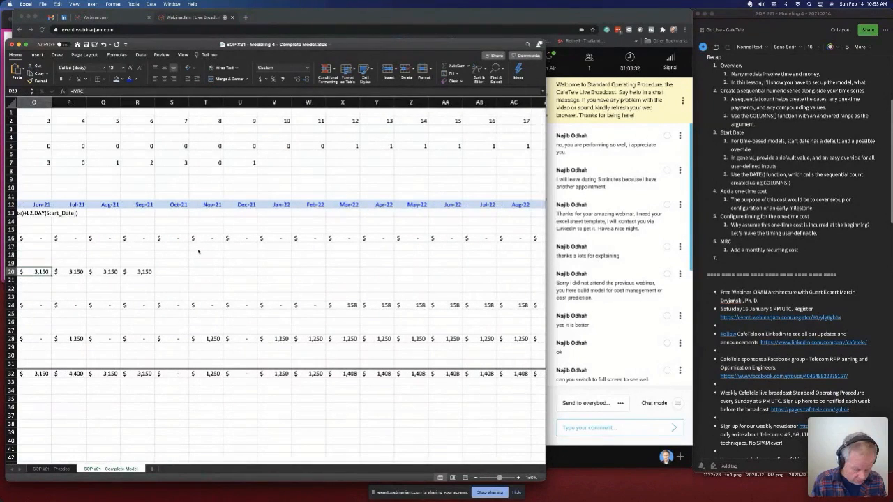
{"action": "key", "text": "Right"}
{"action": "key", "text": "Right"}
{"action": "key", "text": "Right"}
{"action": "key", "text": "super+shift+Right"}
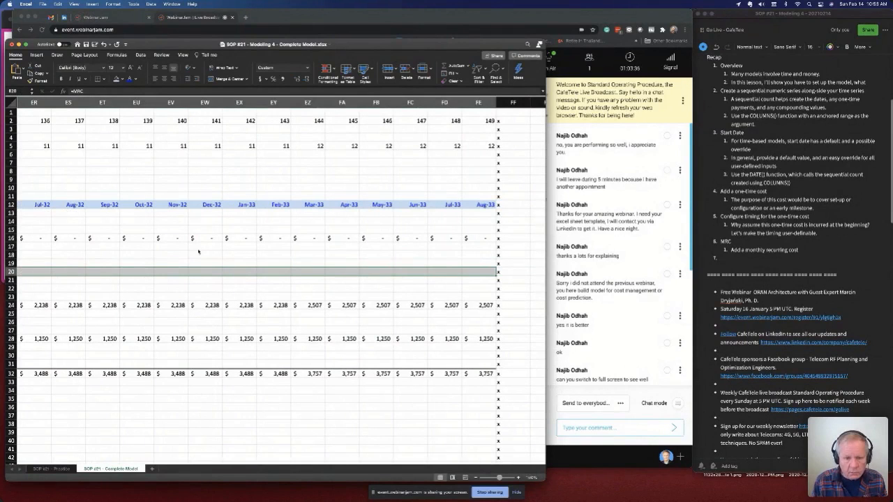
{"action": "key", "text": "super+r"}
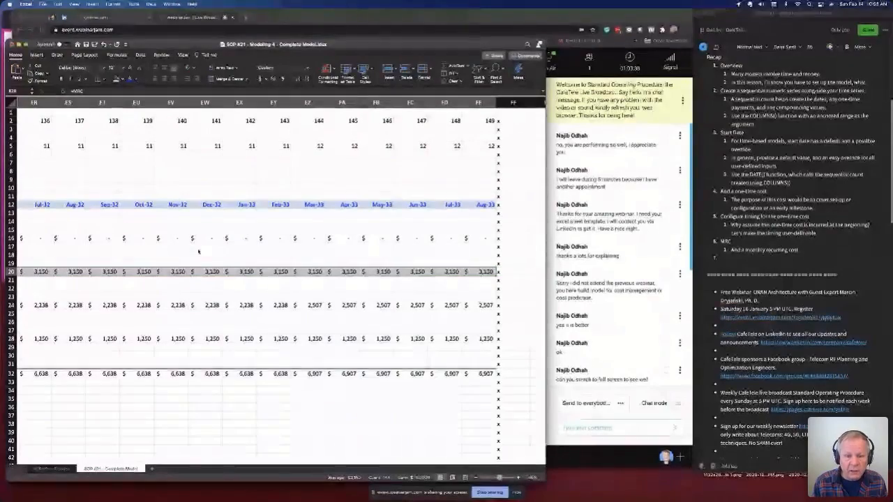
- Review the Subtotal row over its full range from L32 to FE32
{"action": "key", "text": "super+Left"}
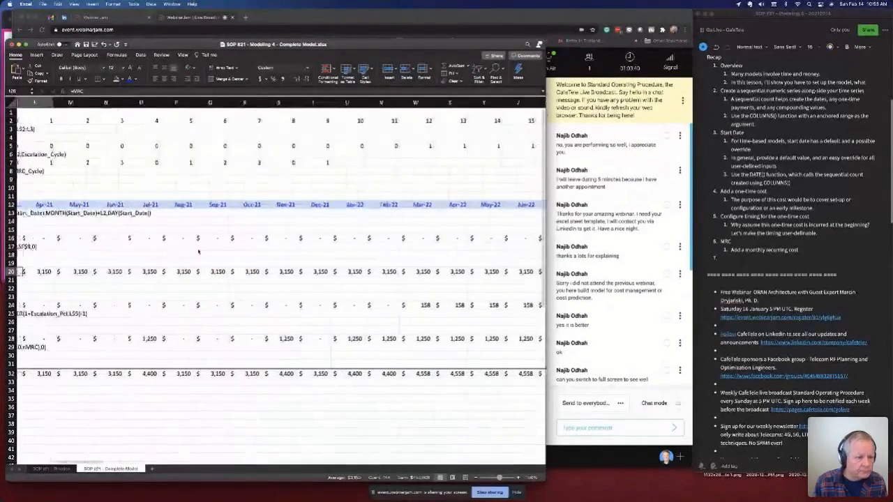
{"action": "key", "text": "Down"}
{"action": "key", "text": "Down"}
{"action": "key", "text": "Down"}
{"action": "key", "text": "Down"}
{"action": "key", "text": "Down"}
{"action": "key", "text": "Down"}
{"action": "key", "text": "Down"}
{"action": "key", "text": "Down"}
{"action": "key", "text": "Down"}
{"action": "key", "text": "Down"}
{"action": "key", "text": "Down"}
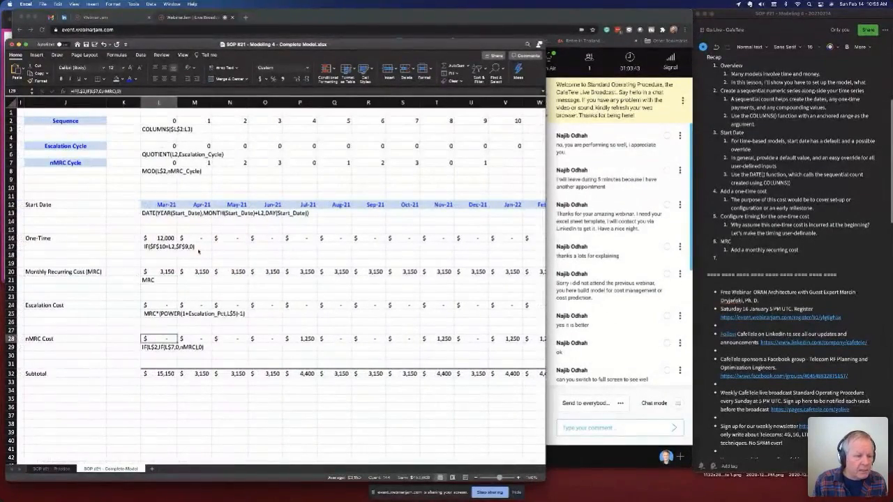
{"action": "key", "text": "Down"}
{"action": "key", "text": "shift+super+Right"}
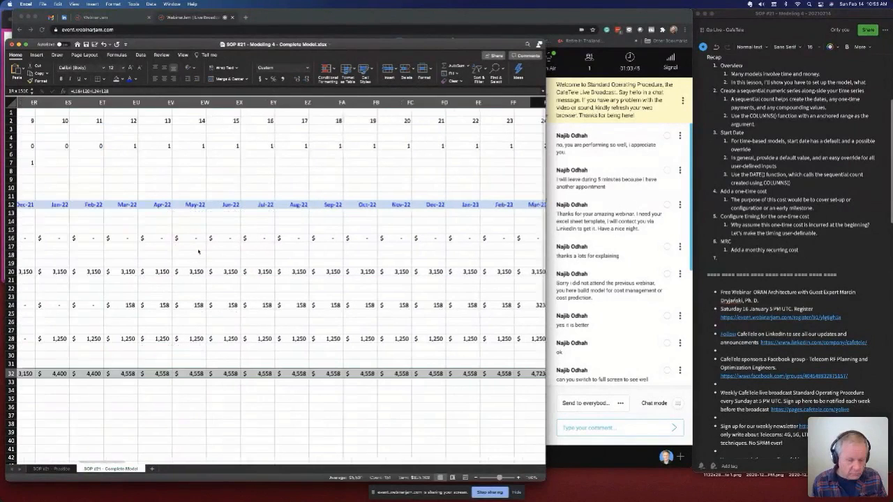
{"action": "key", "text": "shift+super+Left"}
{"action": "key", "text": "shift+super+Right"}
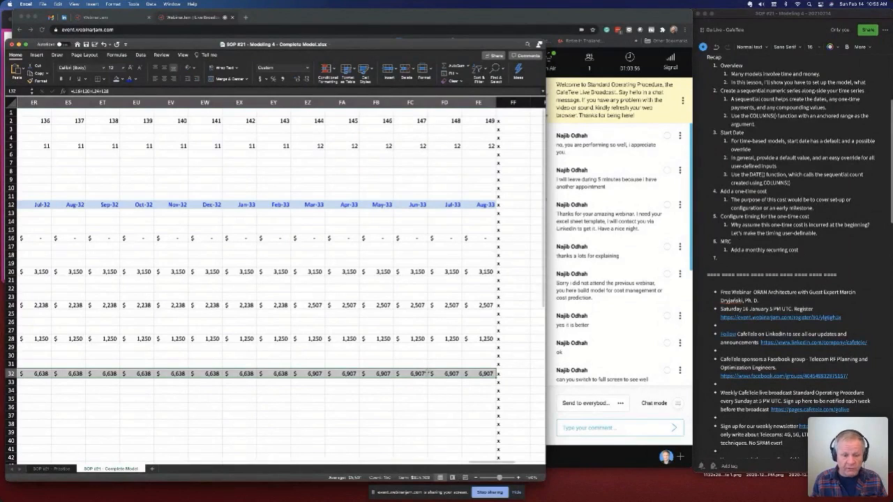
- Return to the start of the timeline and label cell J34, below Subtotal, as NPV
{"action": "left_click", "coordinate": [425, 374]}
{"action": "key", "text": "Left"}
{"action": "key", "text": "Left"}
{"action": "key", "text": "Left"}
{"action": "key", "text": "Left"}
{"action": "key", "text": "Left"}
{"action": "key", "text": "Left"}
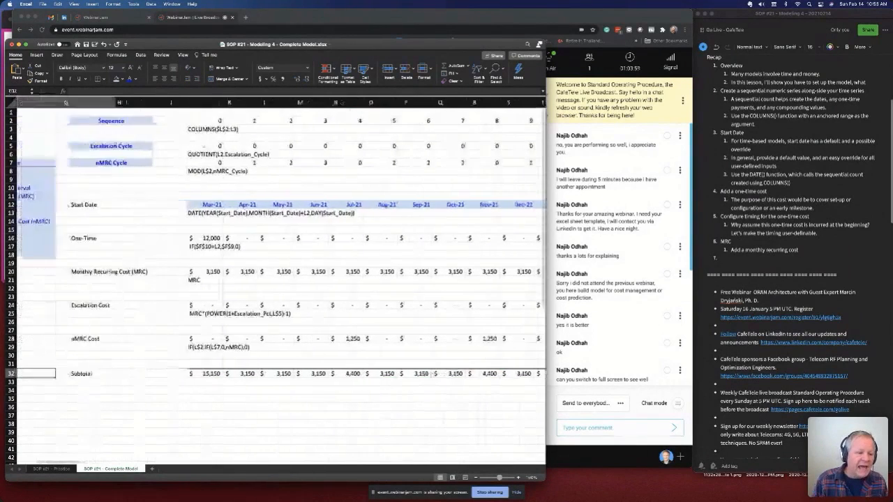
{"action": "key", "text": "Right"}
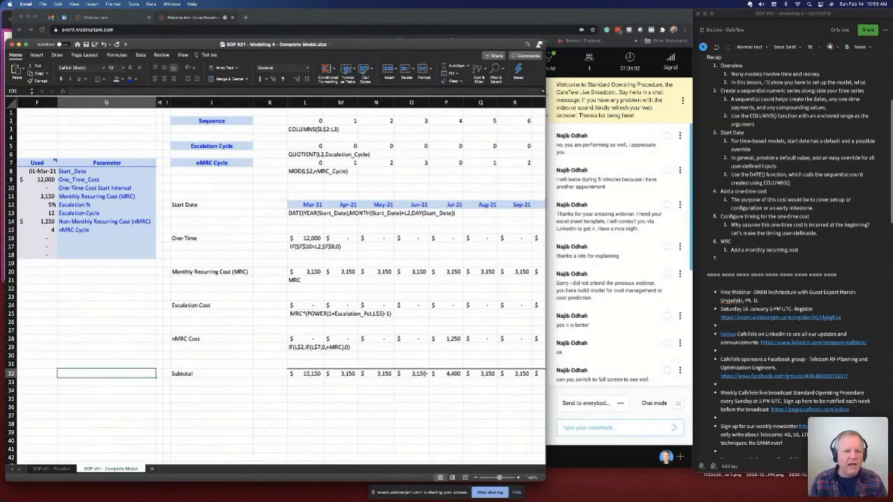
{"action": "scroll", "coordinate": [424, 374], "scroll_direction": "left", "scroll_amount": 3}
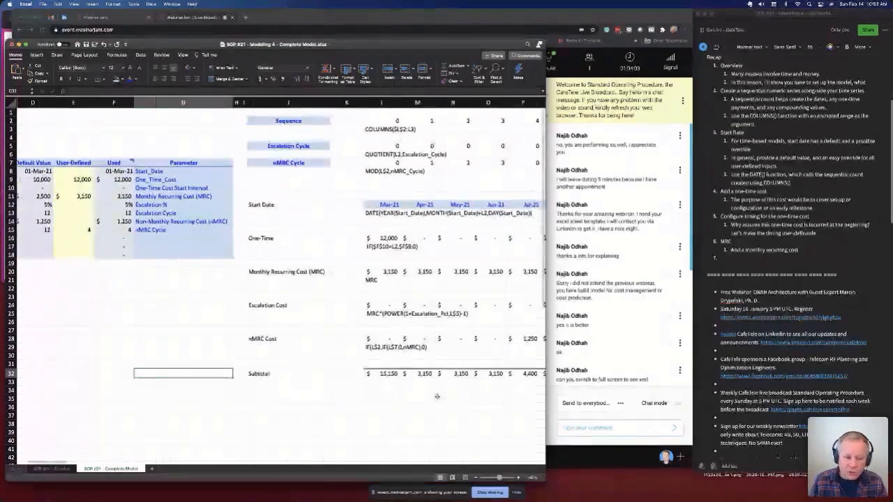
{"action": "left_click", "coordinate": [292, 392]}
{"action": "type", "text": "NPV"}
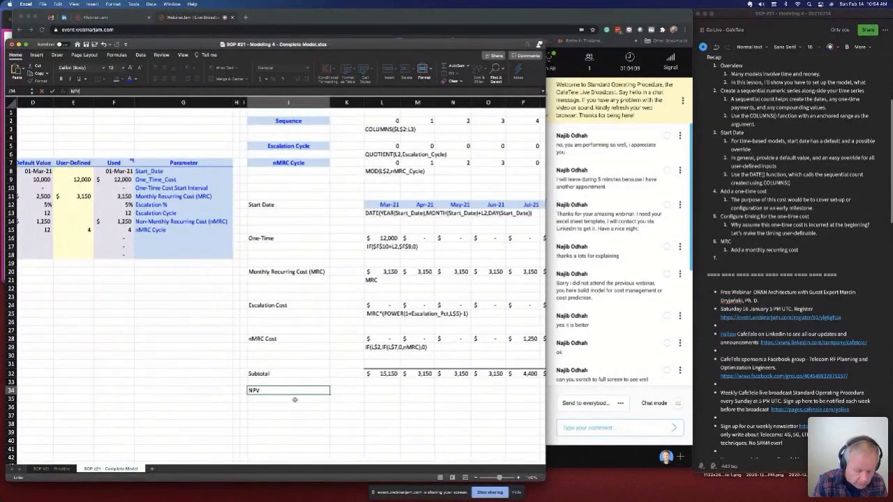
{"action": "key", "text": "Return"}
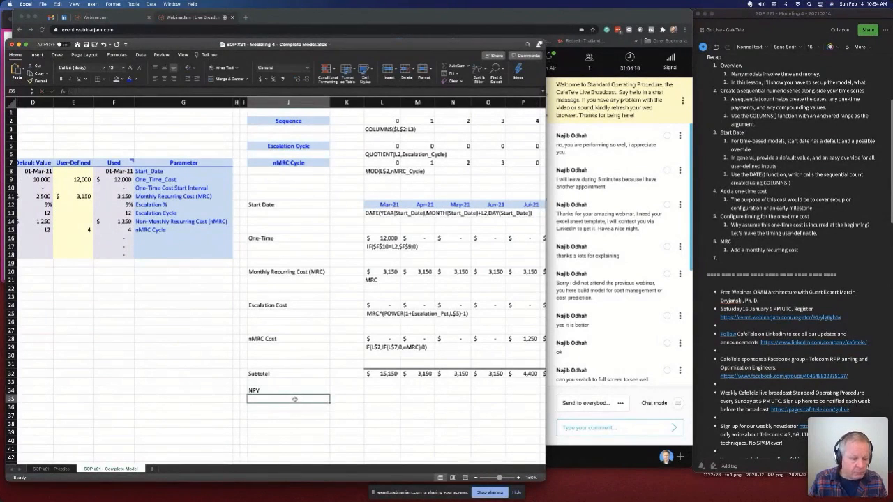
- Enter the formula =NPV(discount_rate,range) in cell J35 beneath the NPV label
{"action": "type", "text": "=NP"}
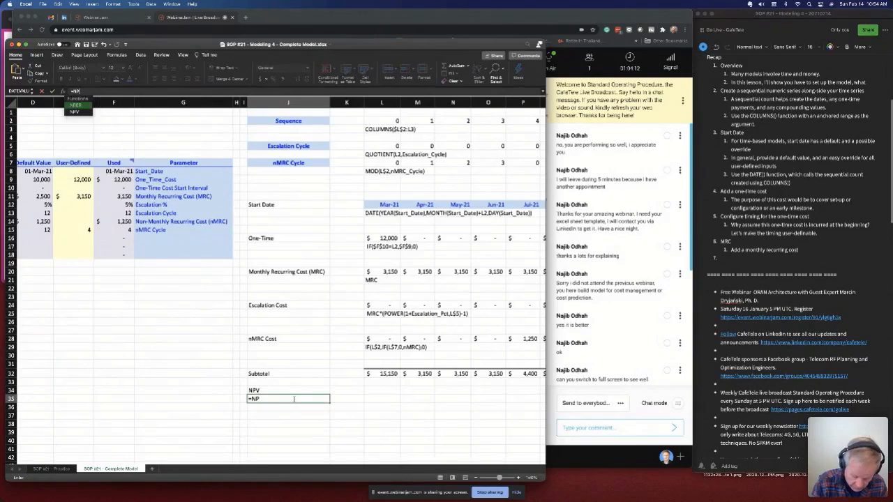
{"action": "type", "text": "V(r"}
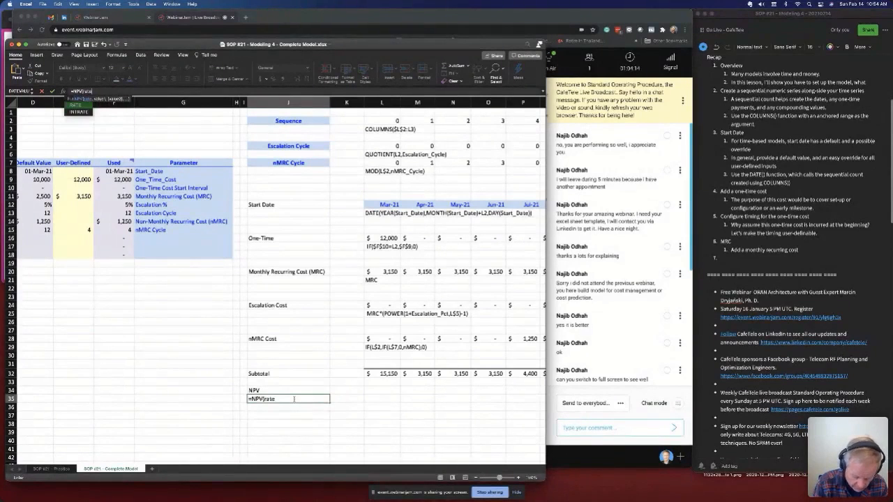
{"action": "key", "text": "BackSpace"}
{"action": "type", "text": "discount_"}
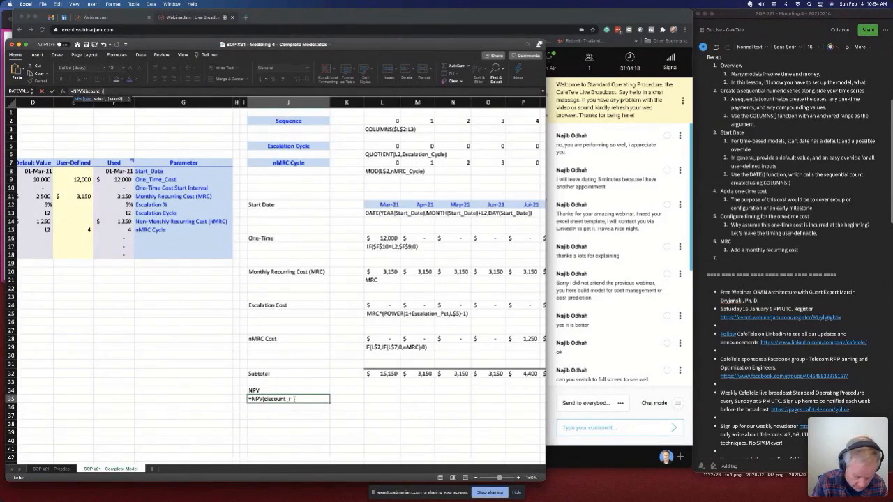
{"action": "type", "text": "arra"}
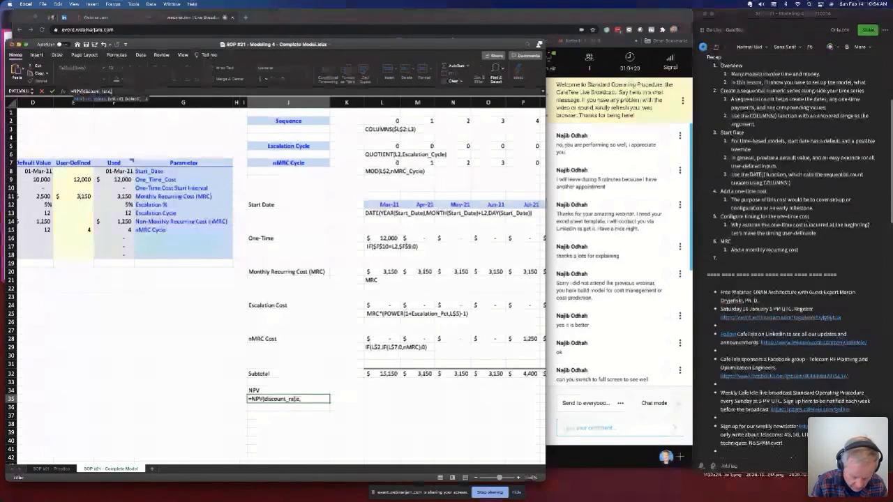
{"action": "type", "text": "y"}
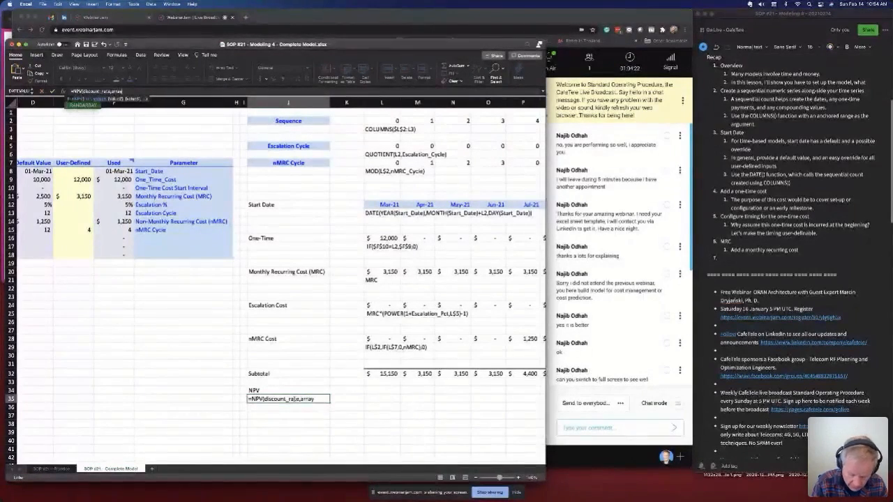
{"action": "key", "text": "BackSpace"}
{"action": "key", "text": "BackSpace"}
{"action": "key", "text": "BackSpace"}
{"action": "key", "text": "BackSpace"}
{"action": "key", "text": "BackSpace"}
{"action": "type", "text": "range"}
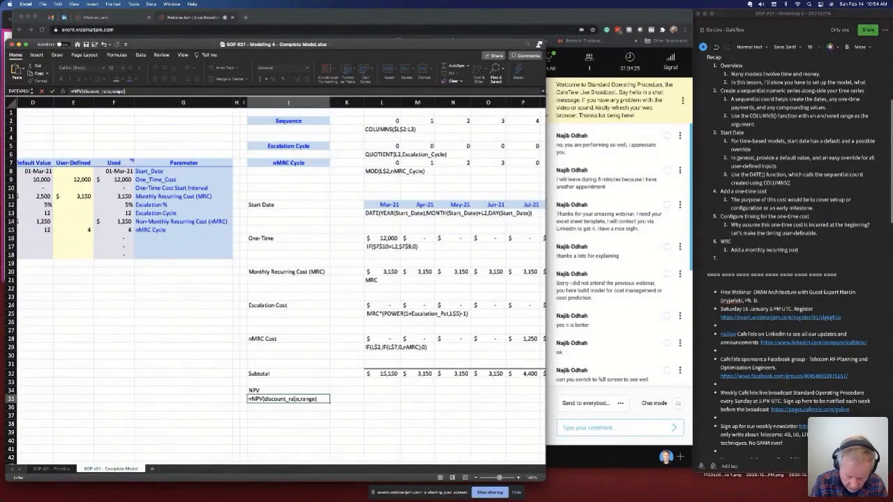
{"action": "key", "text": "Return"}
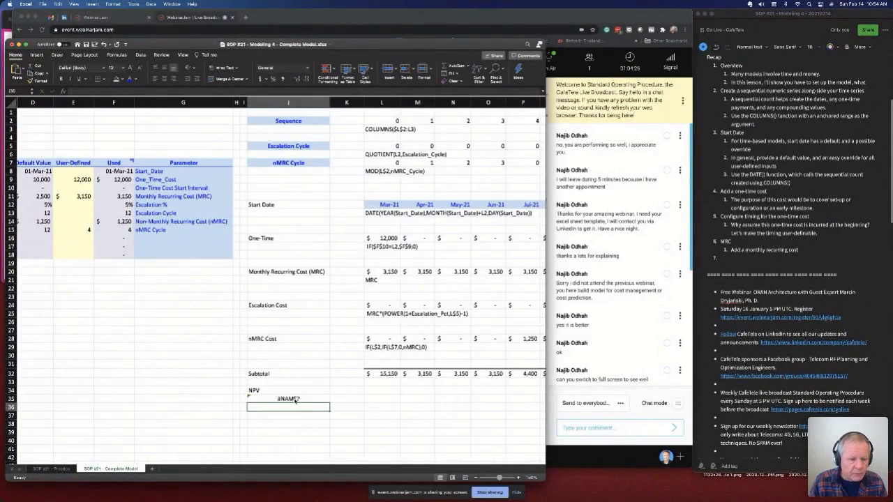
- Remove the equals sign from J35 so the cell holds the plain-text note NPV(discount_rate,range)
{"action": "left_click", "coordinate": [295, 400]}
{"action": "right_click", "coordinate": [71, 119]}
{"action": "left_click", "coordinate": [78, 80]}
{"action": "left_click", "coordinate": [291, 397]}
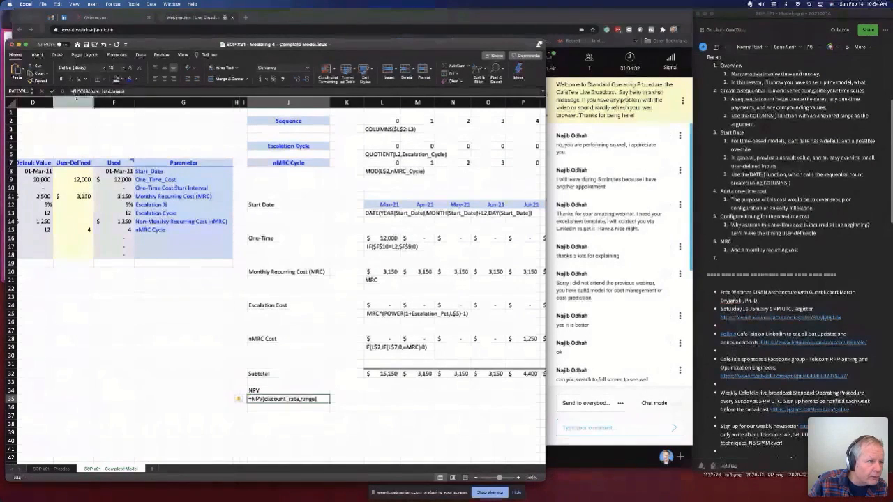
{"action": "left_click", "coordinate": [78, 92]}
{"action": "key", "text": "BackSpace"}
{"action": "key", "text": "Return"}
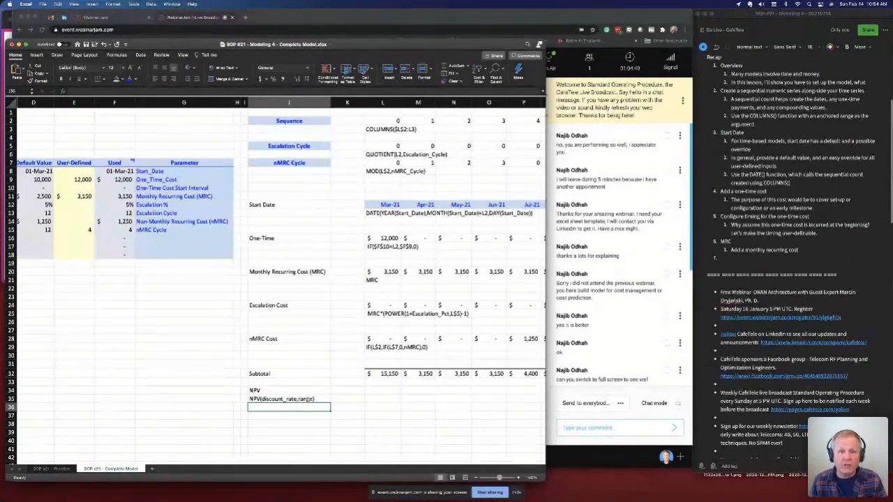
- Add a Cost of Money parameter in G16, below nMRC Cycle in the parameter table
{"action": "left_click", "coordinate": [177, 238]}
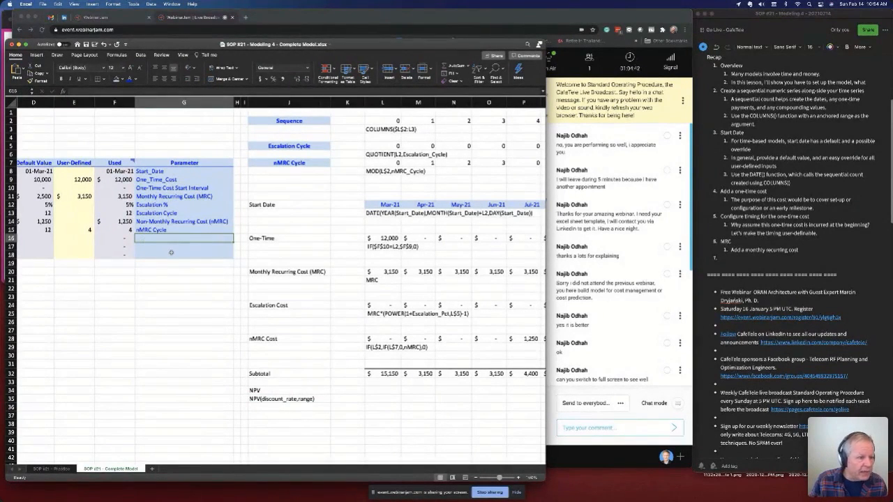
{"action": "key", "text": "Left"}
{"action": "key", "text": "Left"}
{"action": "key", "text": "Left"}
{"action": "key", "text": "Right"}
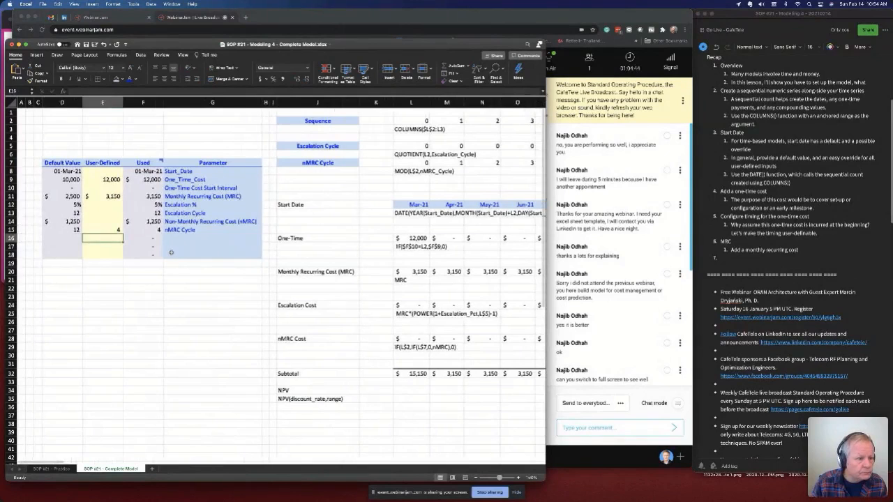
{"action": "key", "text": "Right"}
{"action": "key", "text": "Right"}
{"action": "type", "text": "C"}
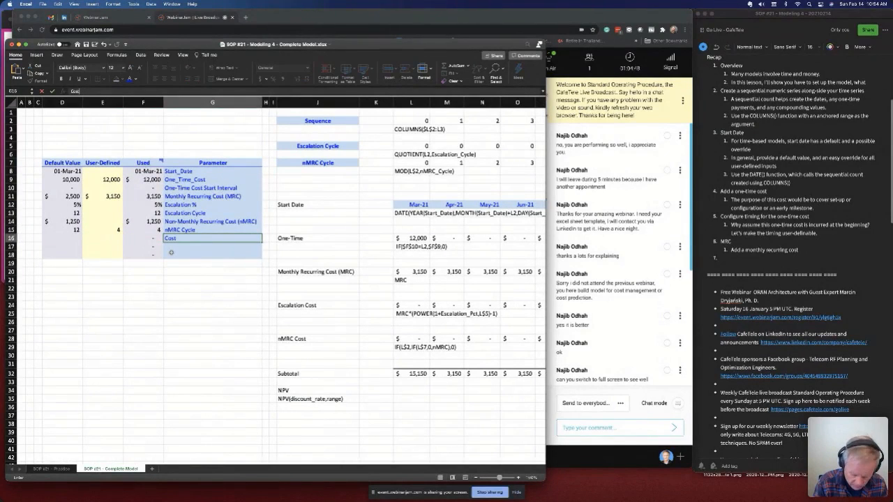
{"action": "type", "text": "ost of Money"}
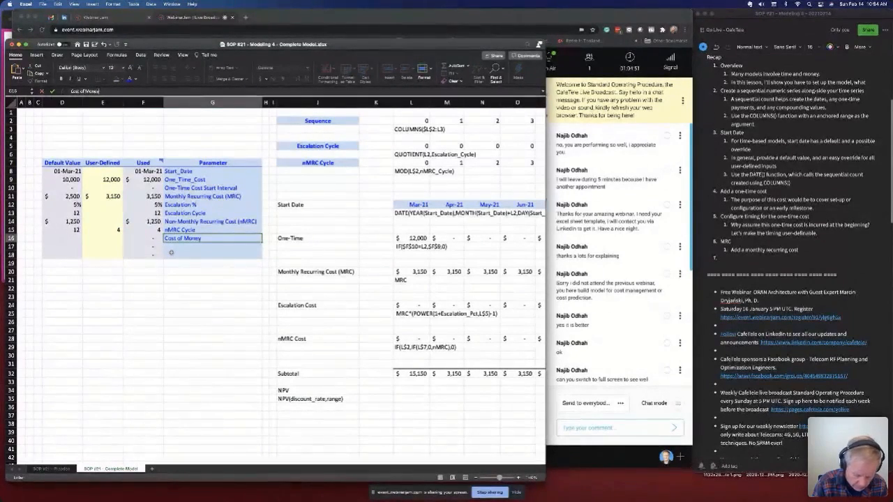
{"action": "key", "text": "Return"}
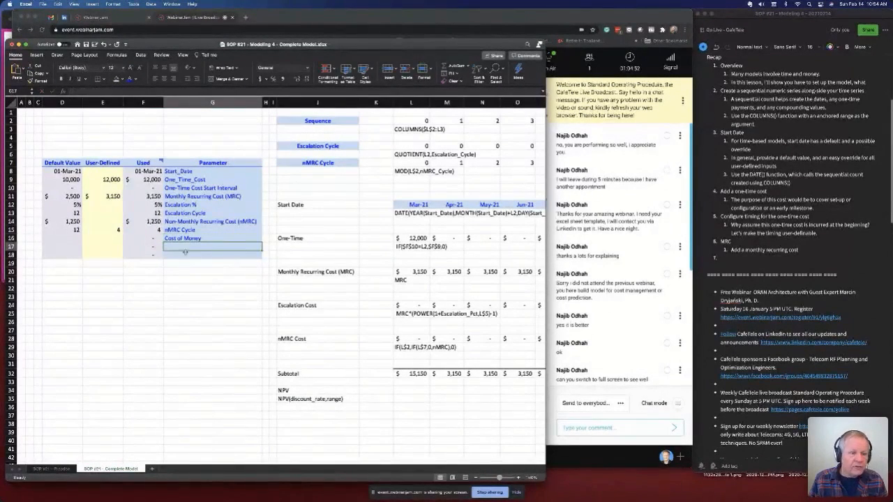
{"action": "left_click", "coordinate": [191, 239]}
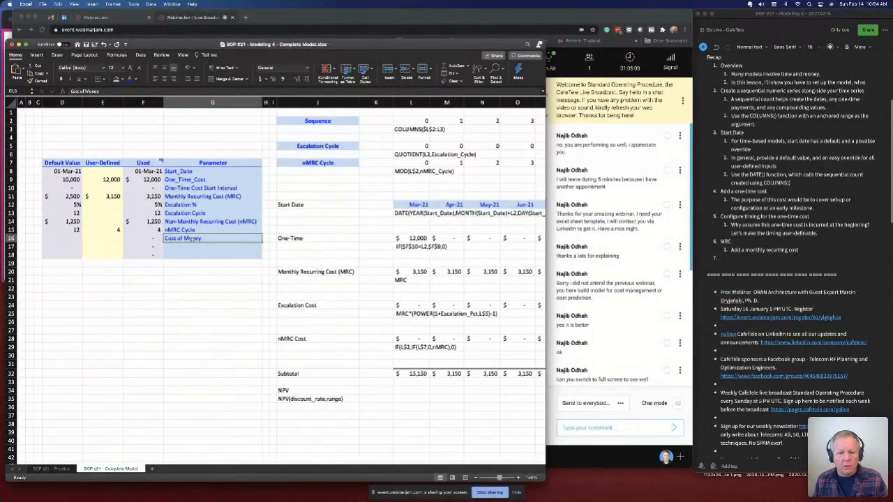
{"action": "scroll", "coordinate": [191, 239], "scroll_direction": "down", "scroll_amount": 1}
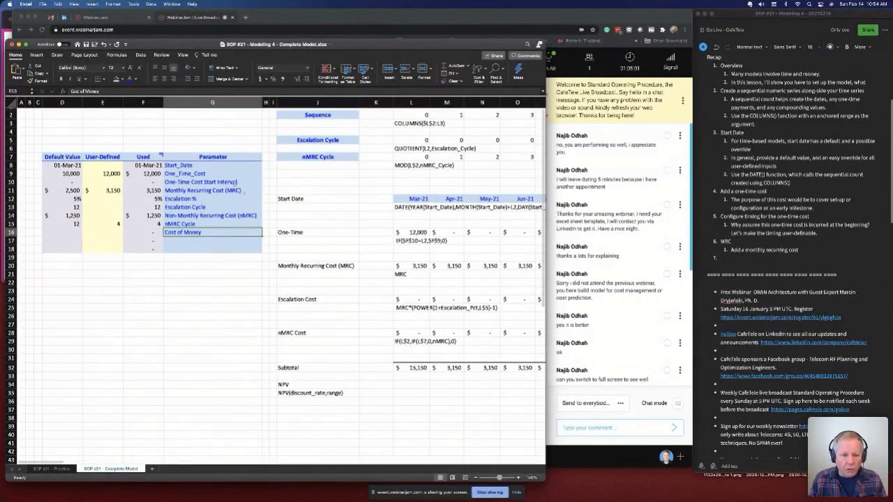
{"action": "left_click", "coordinate": [417, 266]}
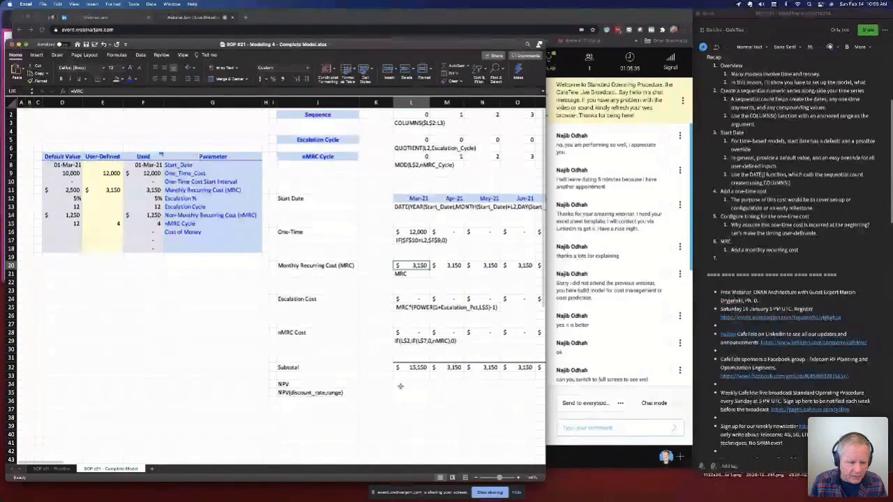
{"action": "left_click", "coordinate": [305, 385]}
{"action": "left_click", "coordinate": [405, 385]}
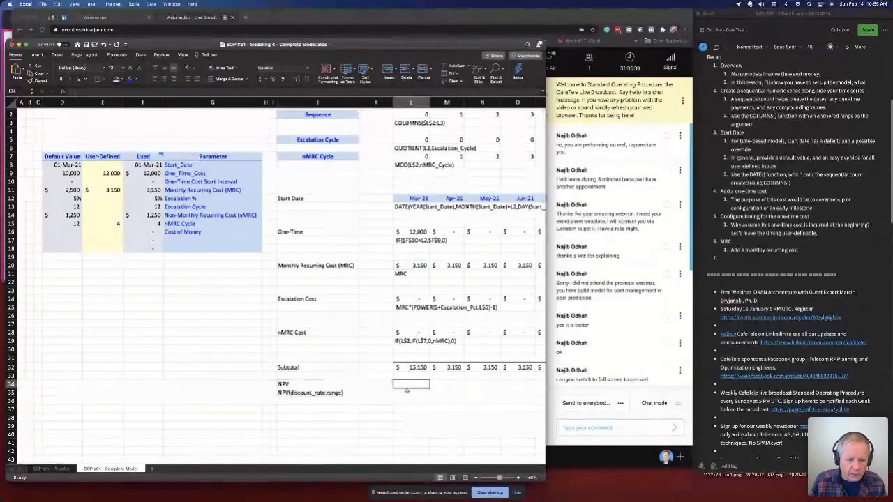
{"action": "key", "text": "Left"}
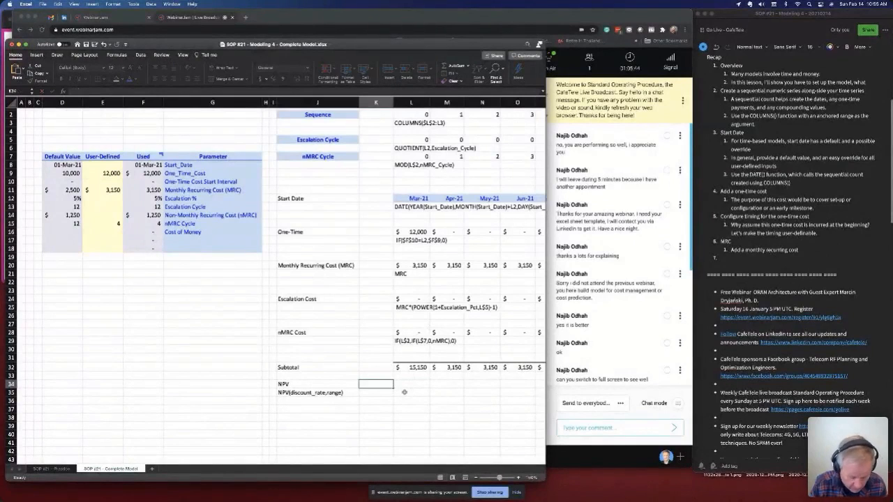
- Enter =.06 as the default value for Cost of Money in D16
{"action": "left_click", "coordinate": [71, 229]}
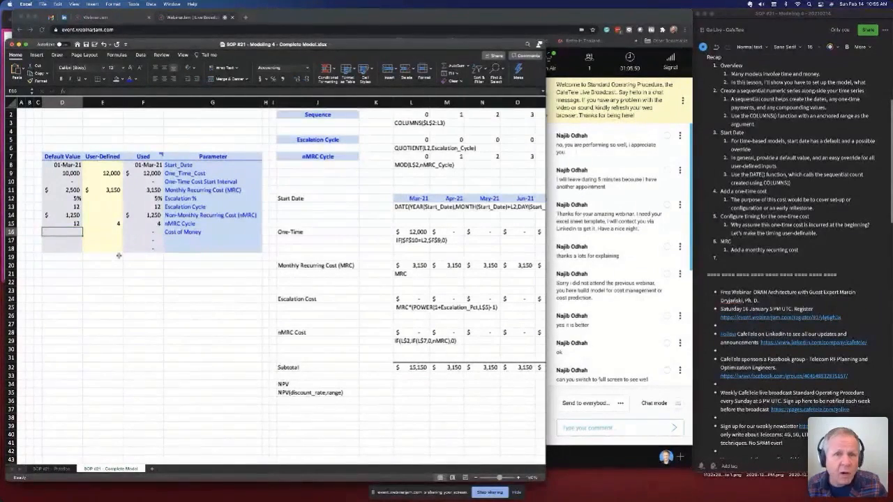
{"action": "type", "text": "="}
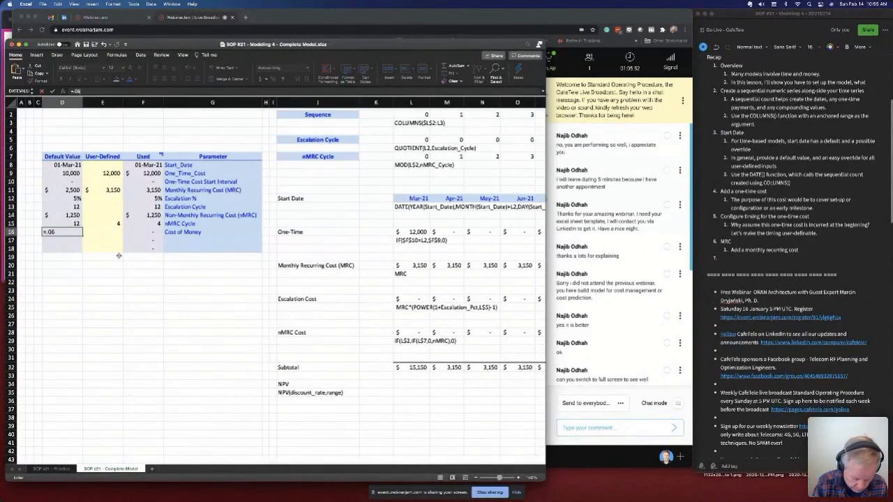
{"action": "type", "text": ".06"}
{"action": "key", "text": "Return"}
- Format the Cost of Money values in D16:F16 as percentages
{"action": "key", "text": "Up"}
{"action": "key", "text": "Up"}
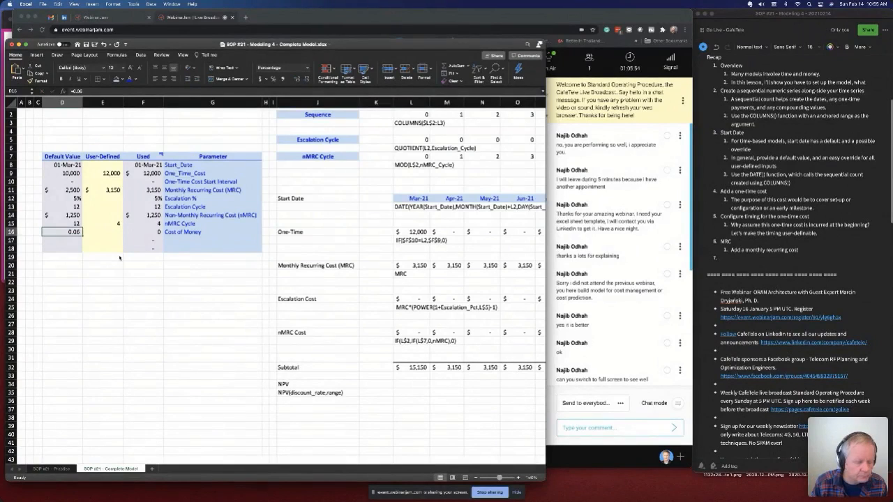
{"action": "key", "text": "Down"}
{"action": "key", "text": "shift+Right"}
{"action": "key", "text": "shift+Right"}
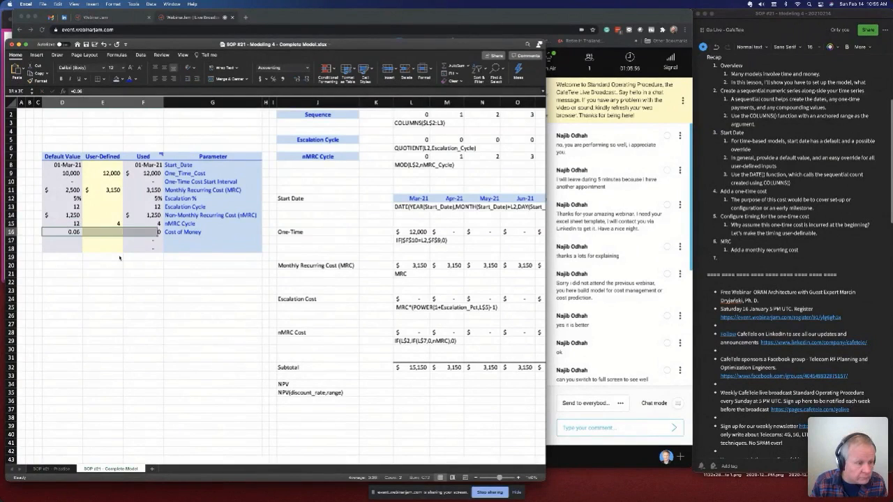
{"action": "left_click", "coordinate": [272, 79]}
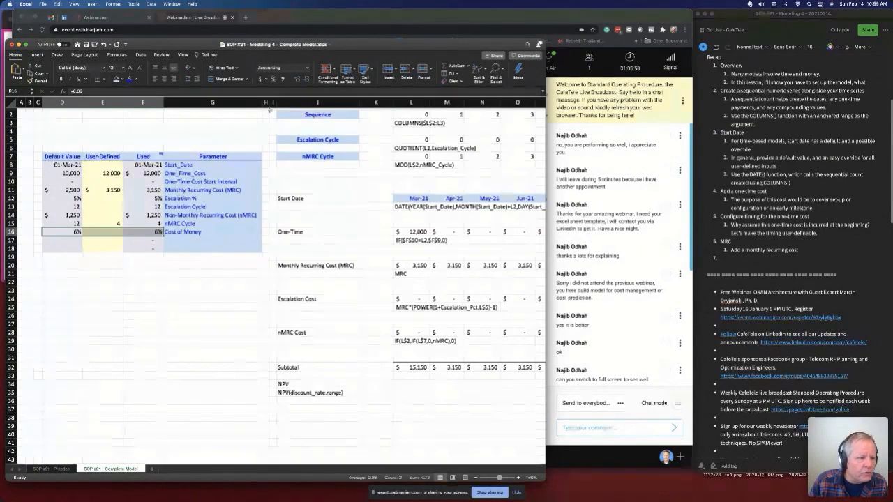
- Set the user-defined Cost of Money in E16 to 10%
{"action": "left_click", "coordinate": [99, 231]}
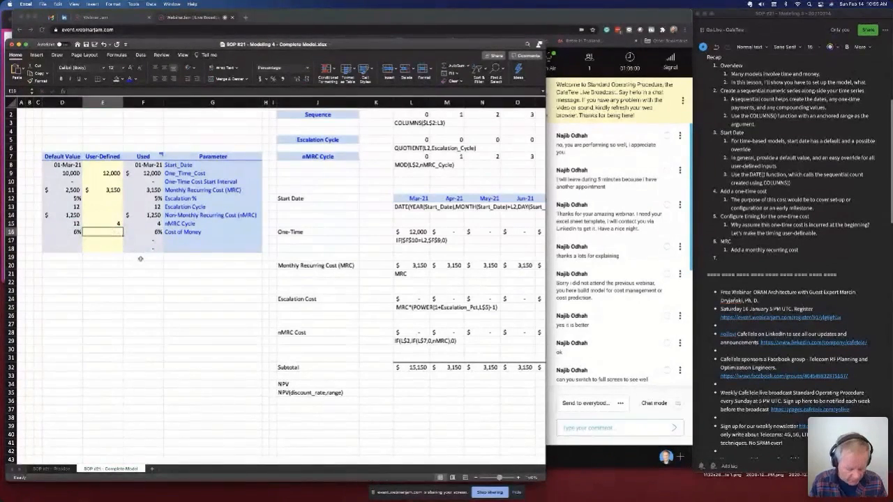
{"action": "type", "text": "10"}
{"action": "key", "text": "Return"}
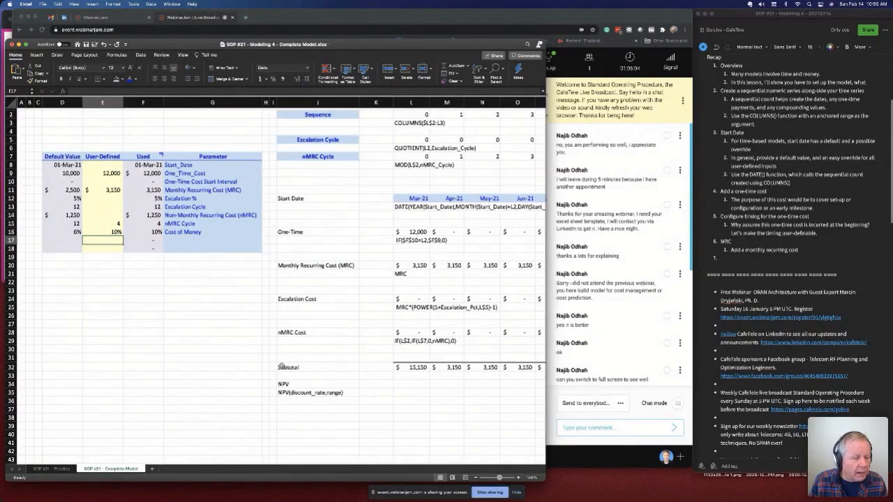
- Calculate the NPV in K34 with the rate $F$16/12 over the full Subtotal row, starting at L32
{"action": "left_click", "coordinate": [408, 384]}
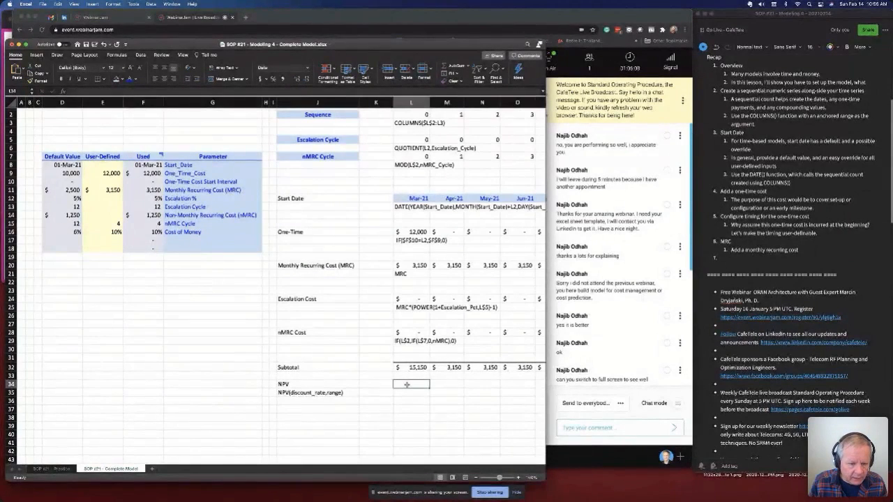
{"action": "key", "text": "Left"}
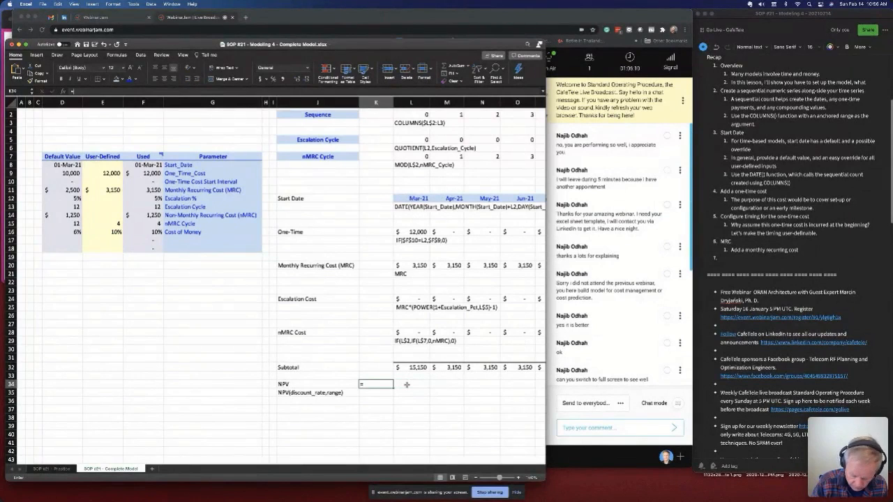
{"action": "type", "text": "=npv("}
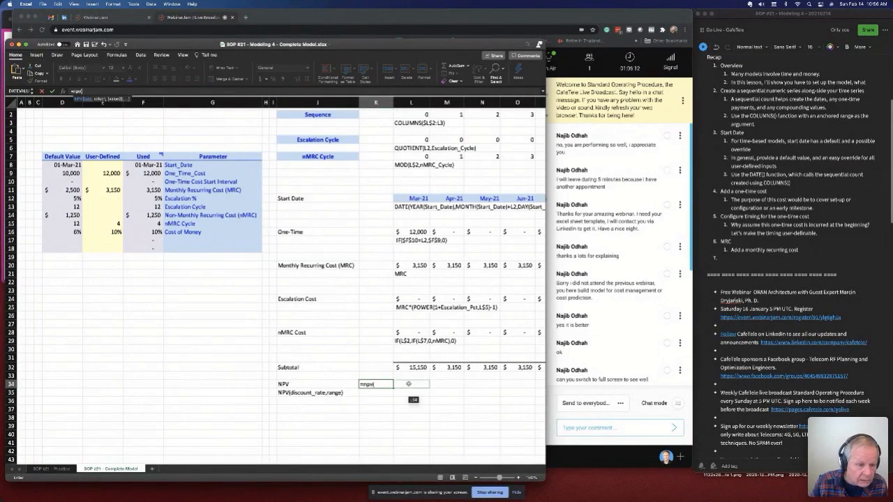
{"action": "left_click", "coordinate": [158, 231]}
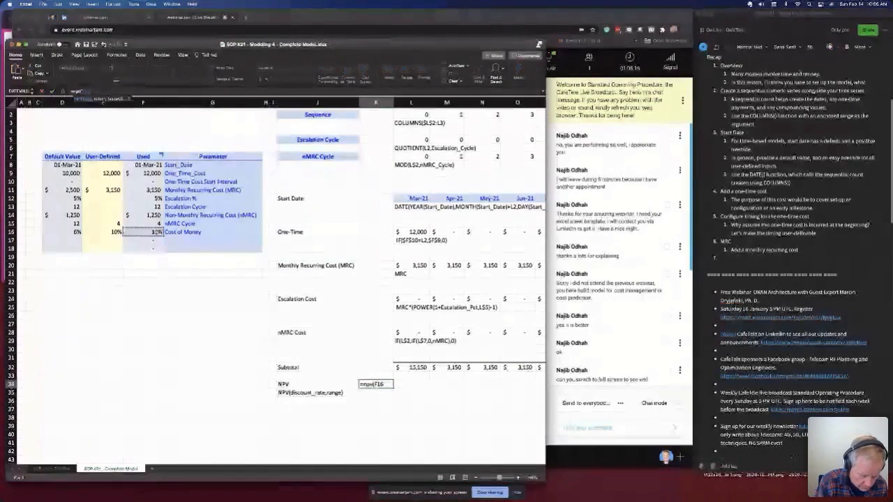
{"action": "key", "text": "F4"}
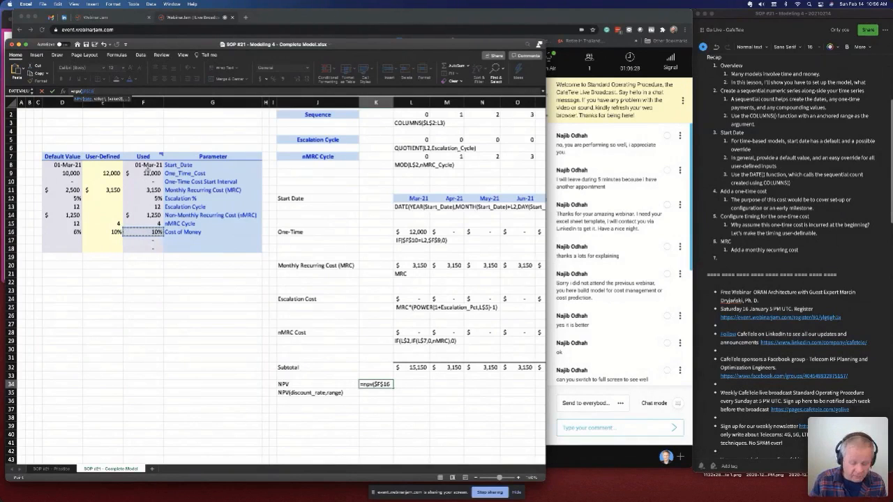
{"action": "type", "text": "/12,"}
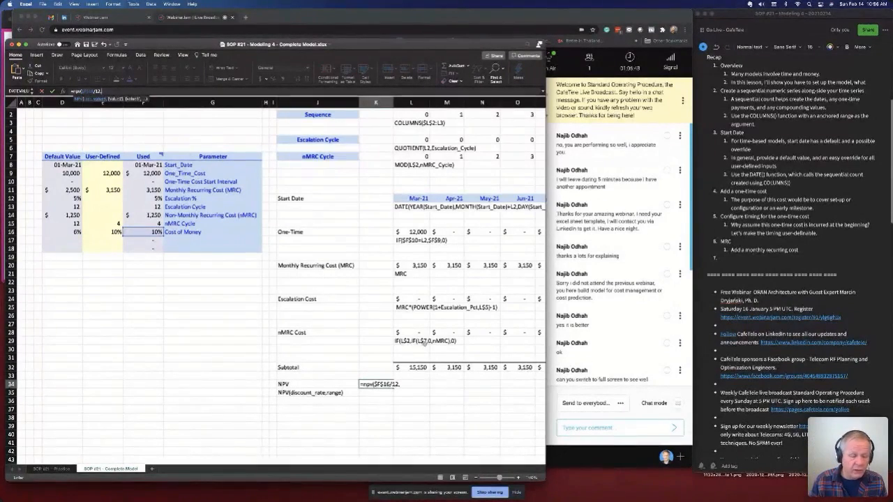
{"action": "left_click", "coordinate": [414, 367]}
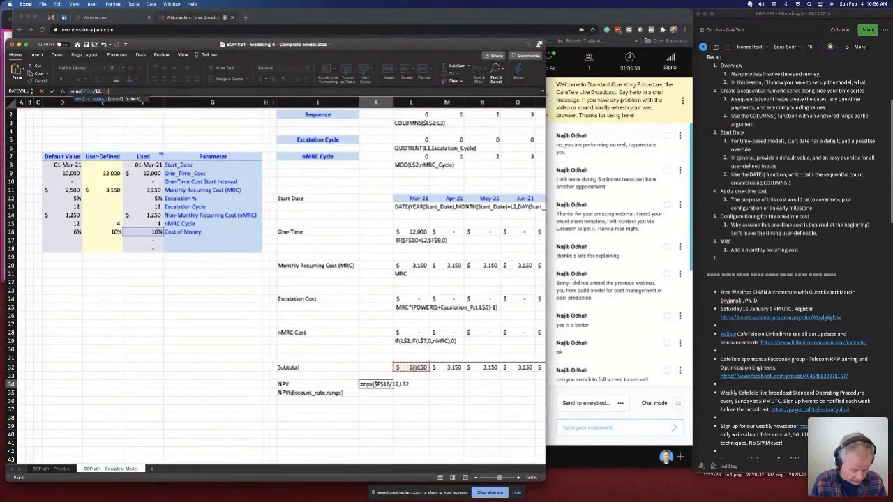
{"action": "key", "text": "ctrl+shift+Right"}
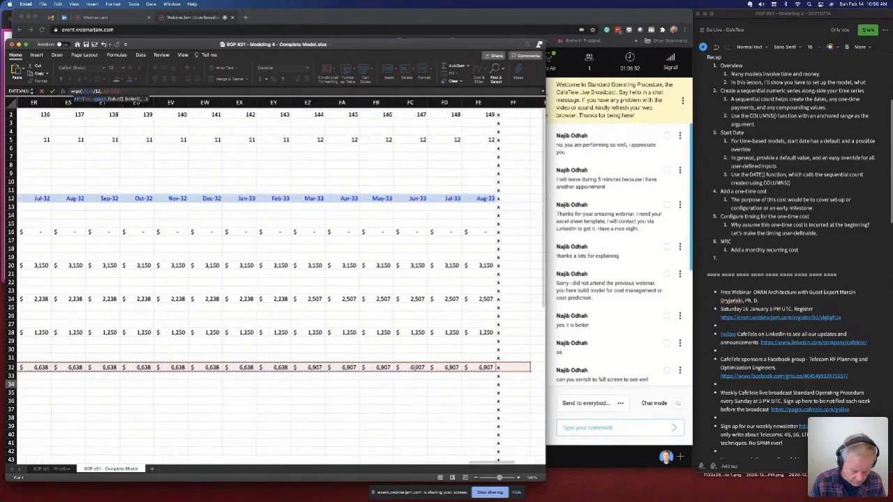
{"action": "type", "text": ")"}
{"action": "key", "text": "Return"}
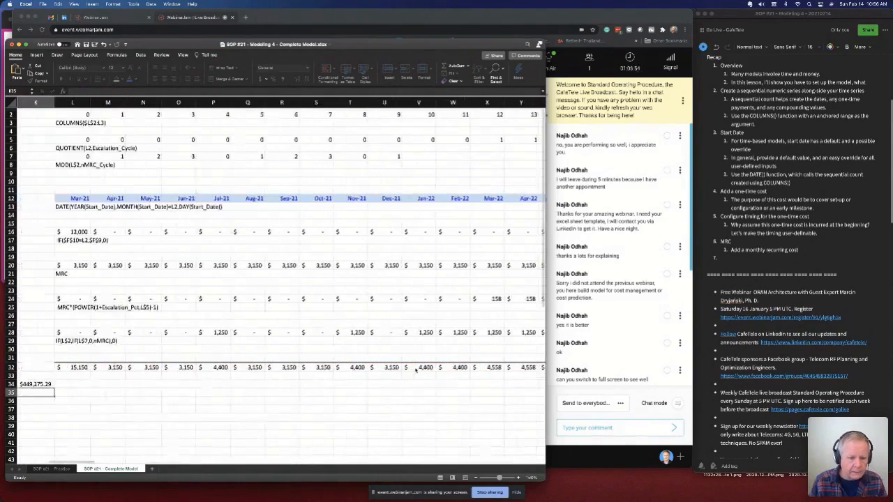
{"action": "scroll", "coordinate": [416, 370], "scroll_direction": "left", "scroll_amount": 2}
{"action": "scroll", "coordinate": [416, 370], "scroll_direction": "left", "scroll_amount": 5}
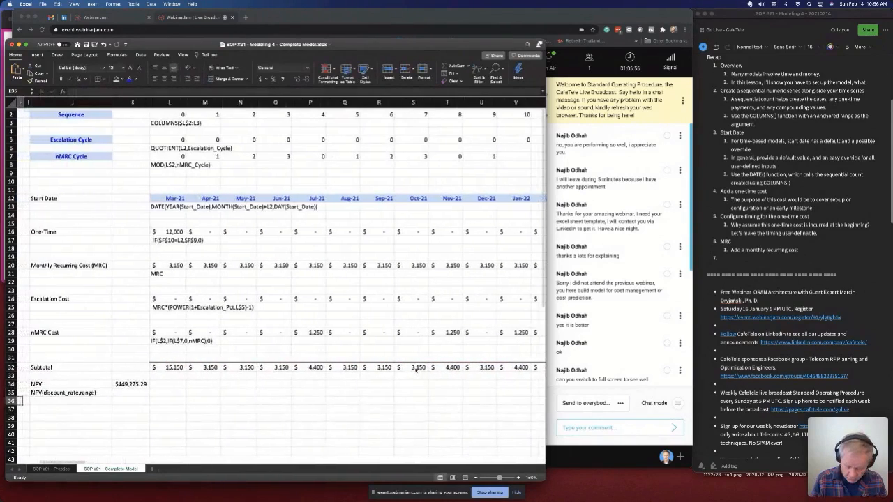
{"action": "key", "text": "Up"}
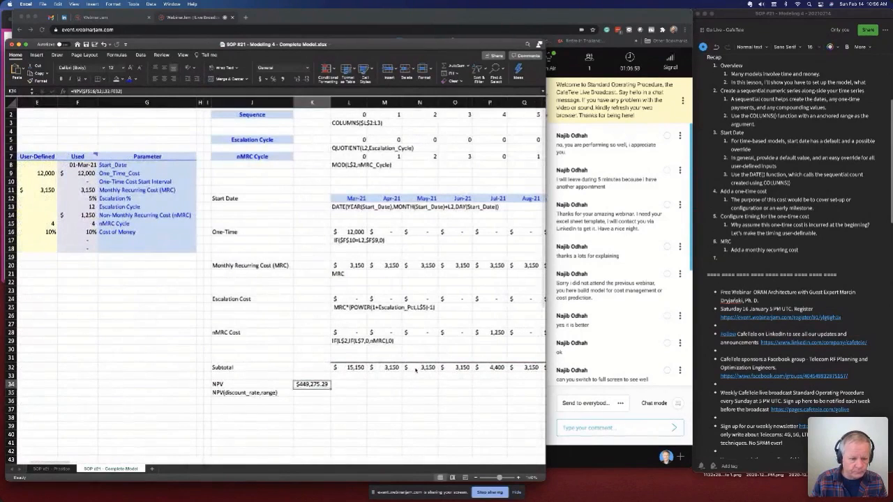
- Clear the user-defined Cost of Money in E16 and check the NPV in K34 at the default rate
{"action": "left_click", "coordinate": [50, 232]}
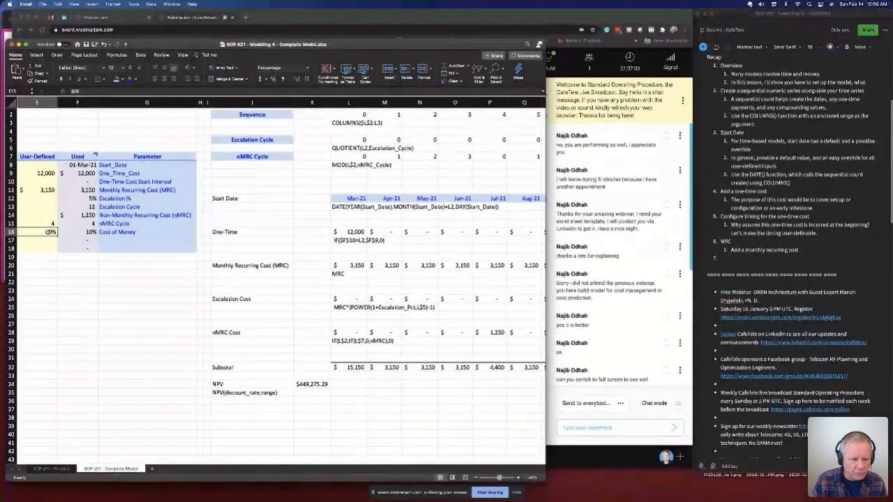
{"action": "key", "text": "Delete"}
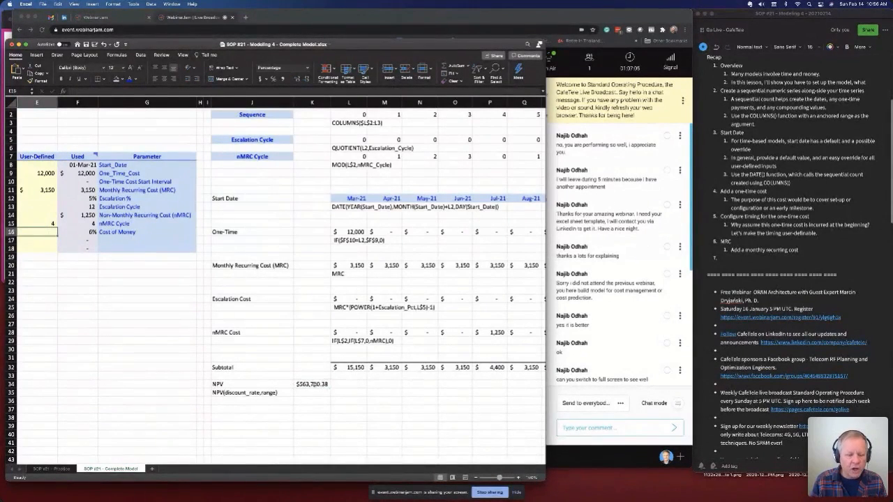
{"action": "left_click", "coordinate": [315, 383]}
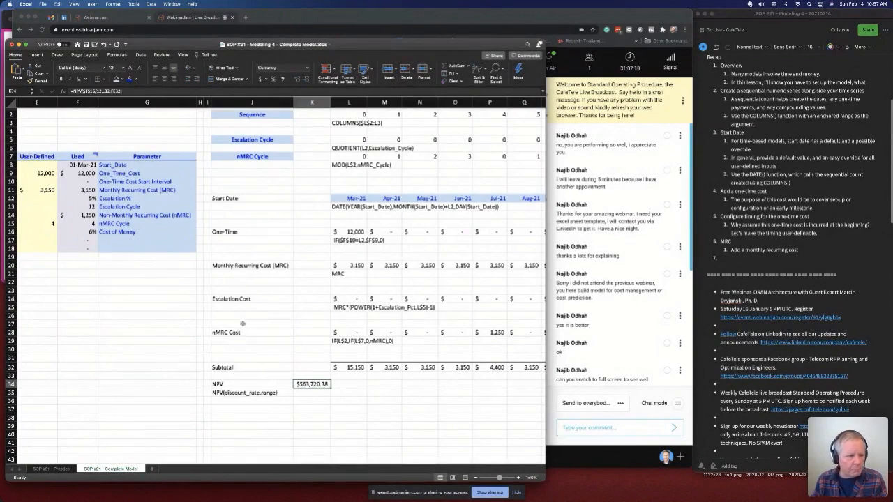
{"action": "scroll", "coordinate": [48, 252], "scroll_direction": "down", "scroll_amount": 1}
{"action": "scroll", "coordinate": [49, 252], "scroll_direction": "right", "scroll_amount": 1}
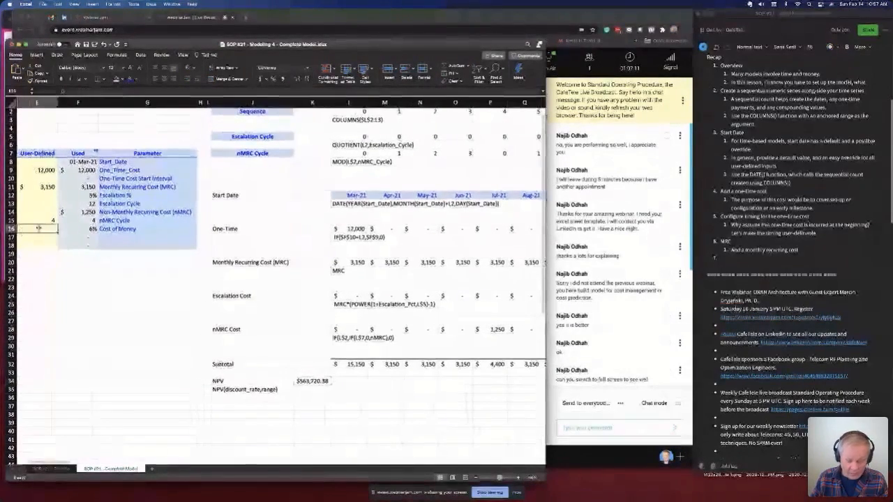
{"action": "scroll", "coordinate": [37, 230], "scroll_direction": "left", "scroll_amount": 3}
{"action": "left_click", "coordinate": [31, 228]}
{"action": "left_click", "coordinate": [62, 237]}
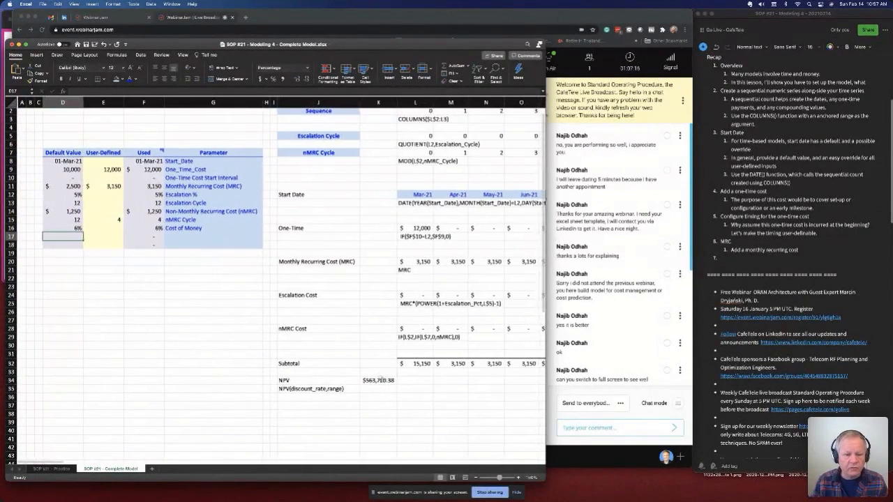
{"action": "left_click", "coordinate": [371, 381]}
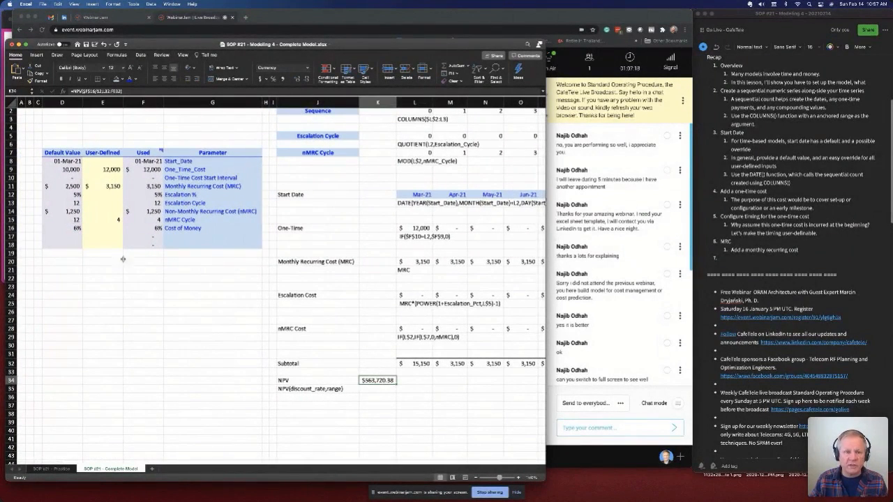
- Enter 10% as the user-defined Cost of Money in E16
{"action": "left_click", "coordinate": [108, 228]}
{"action": "type", "text": "10%"}
{"action": "key", "text": "Return"}
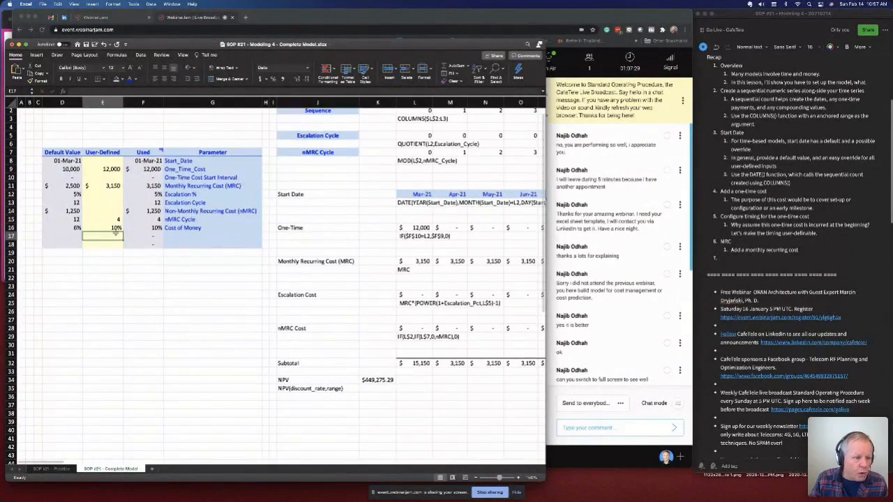
{"action": "key", "text": "Up"}
{"action": "scroll", "coordinate": [150, 296], "scroll_direction": "down", "scroll_amount": 1}
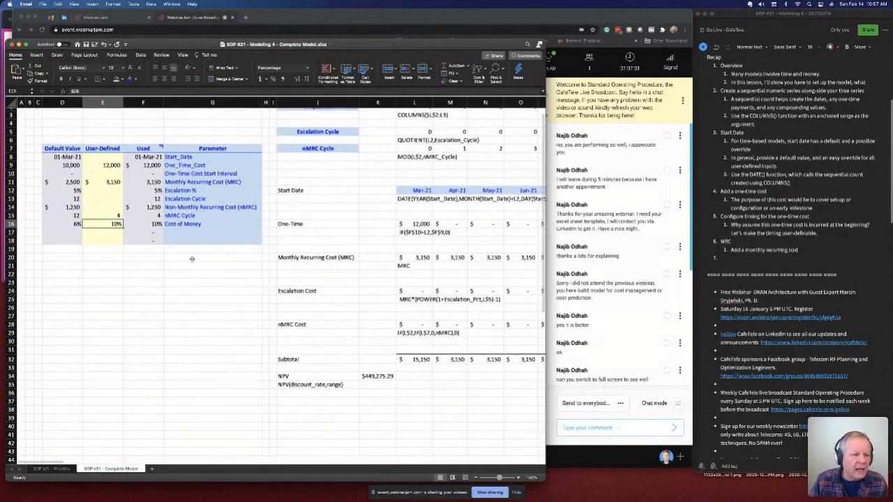
- Add a Term of Project parameter in G17, below Cost of Money in the parameter table
{"action": "left_click", "coordinate": [181, 232]}
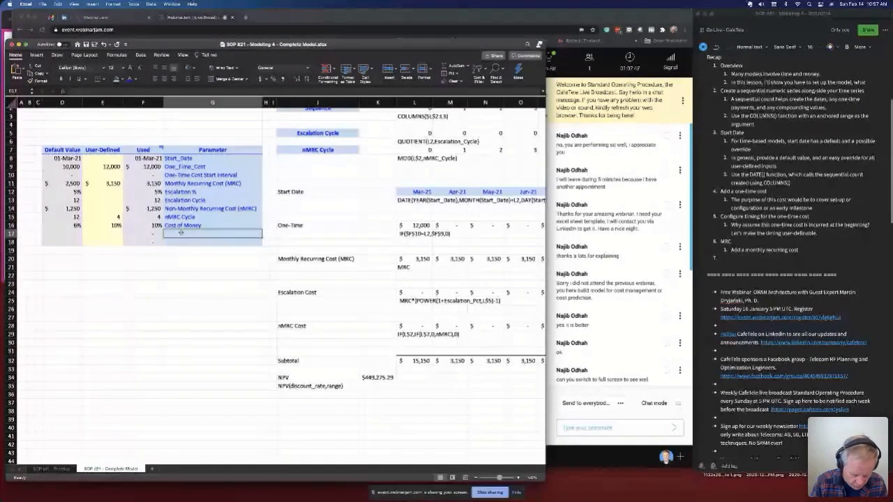
{"action": "type", "text": "Term of Project"}
{"action": "key", "text": "Return"}
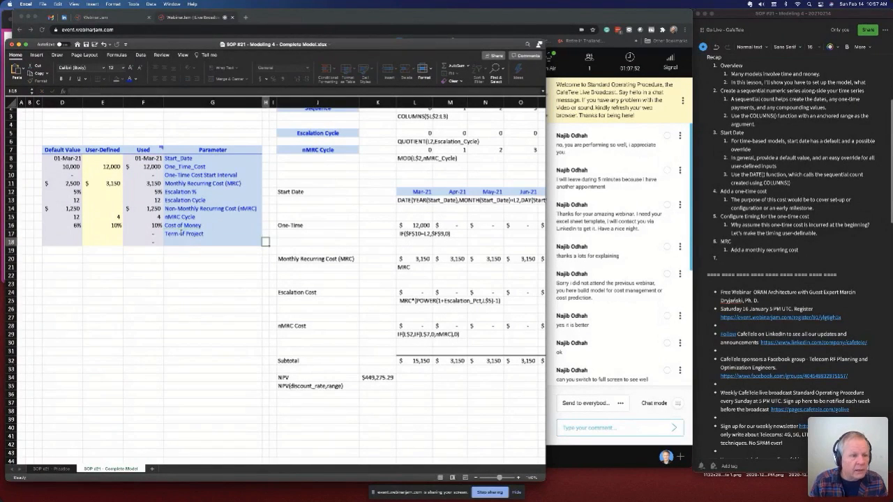
- Extend the Cost of Money label in G16 to read "Cost of Money (Annual %)"
{"action": "key", "text": "Up"}
{"action": "key", "text": "Left"}
{"action": "scroll", "coordinate": [210, 246], "scroll_direction": "down", "scroll_amount": 1}
{"action": "key", "text": "Up"}
{"action": "left_click", "coordinate": [123, 91]}
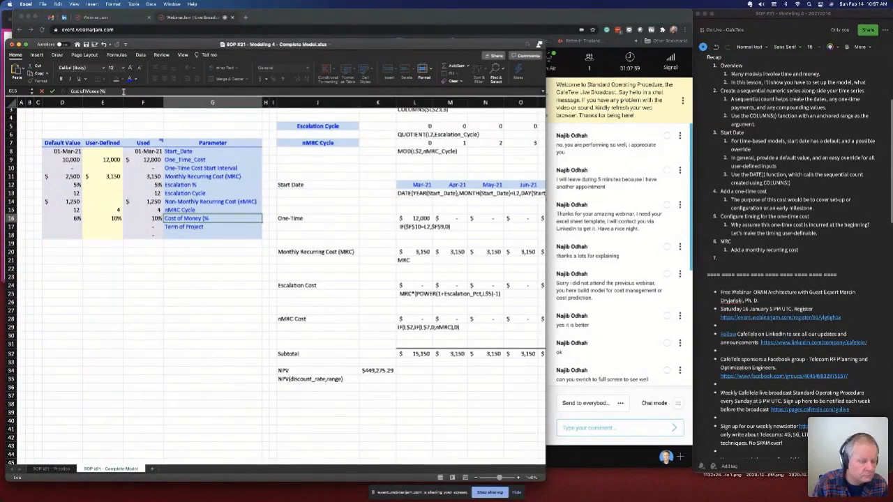
{"action": "type", "text": "(Annual"}
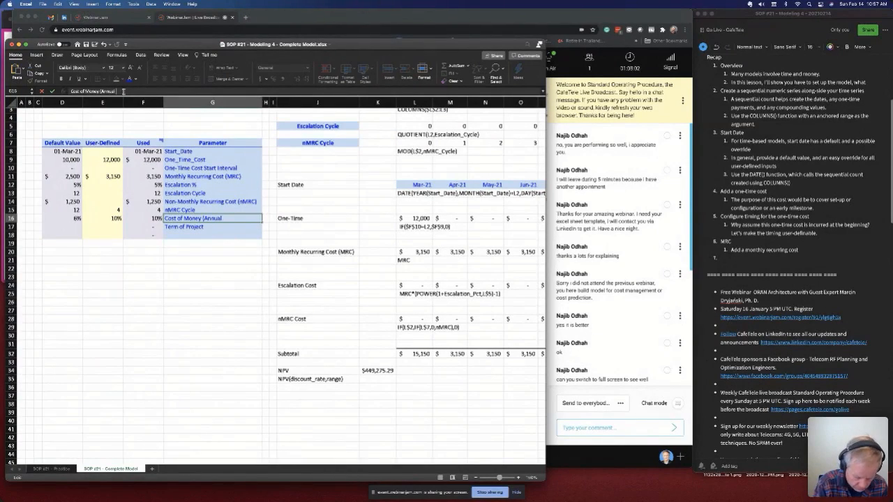
{"action": "type", "text": " %)"}
{"action": "key", "text": "Return"}
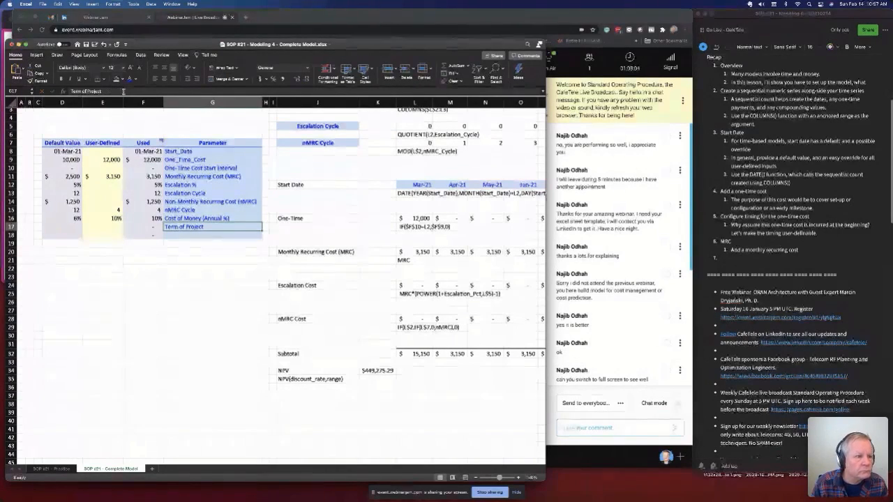
- Extend the Term of Project label in G17 to read "Term of Project (Months)"
{"action": "left_click", "coordinate": [123, 91]}
{"action": "type", "text": "(M"}
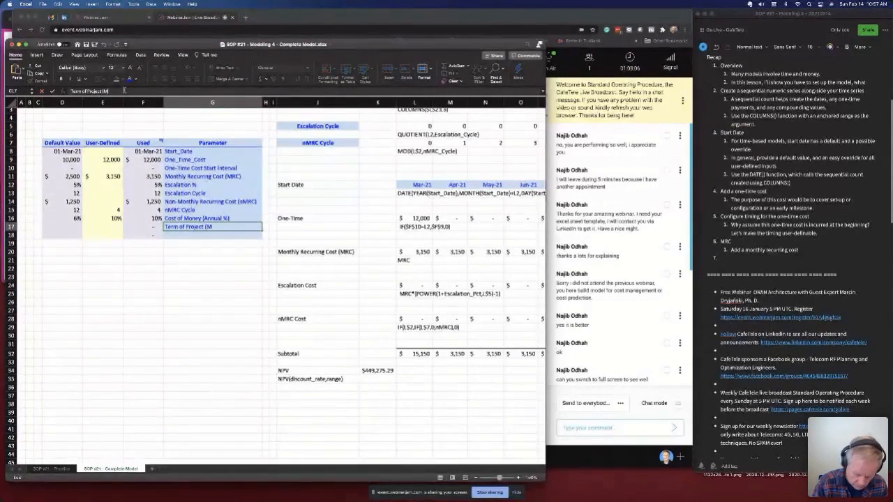
{"action": "type", "text": "onths)"}
{"action": "key", "text": "Return"}
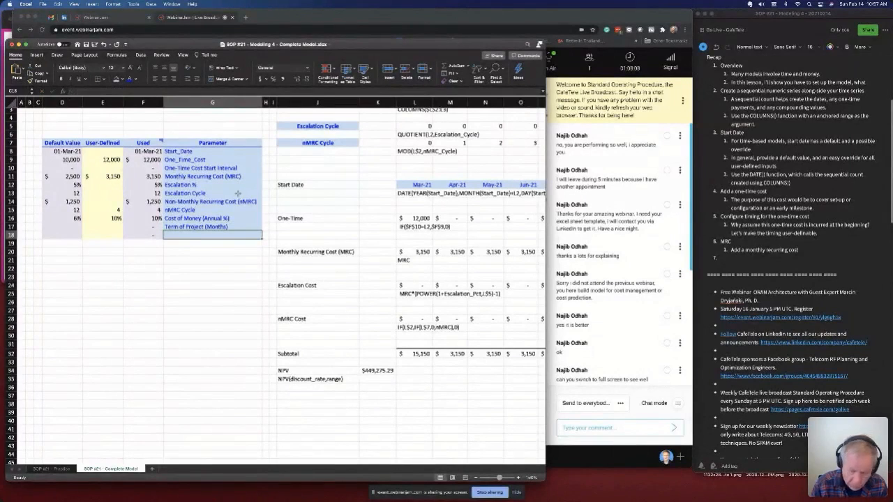
{"action": "left_click", "coordinate": [206, 227]}
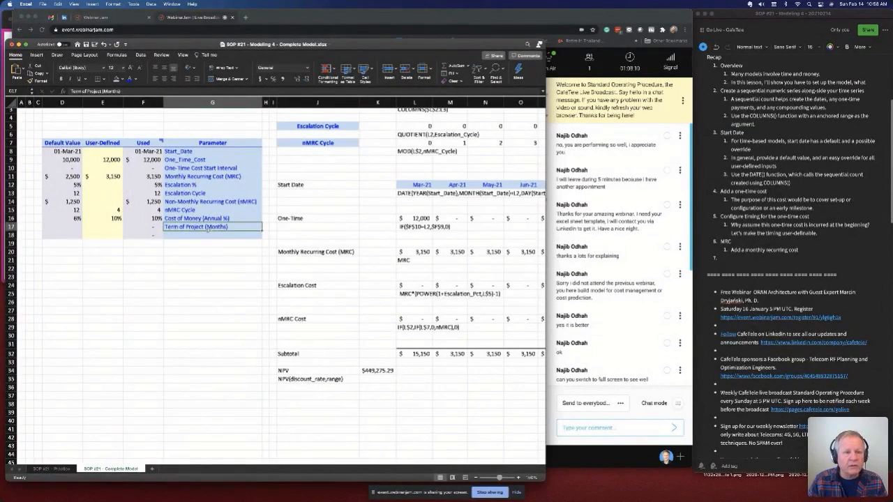
- Enter 36% as the default value for Term of Project in D17
{"action": "left_click", "coordinate": [70, 227]}
{"action": "type", "text": "36%"}
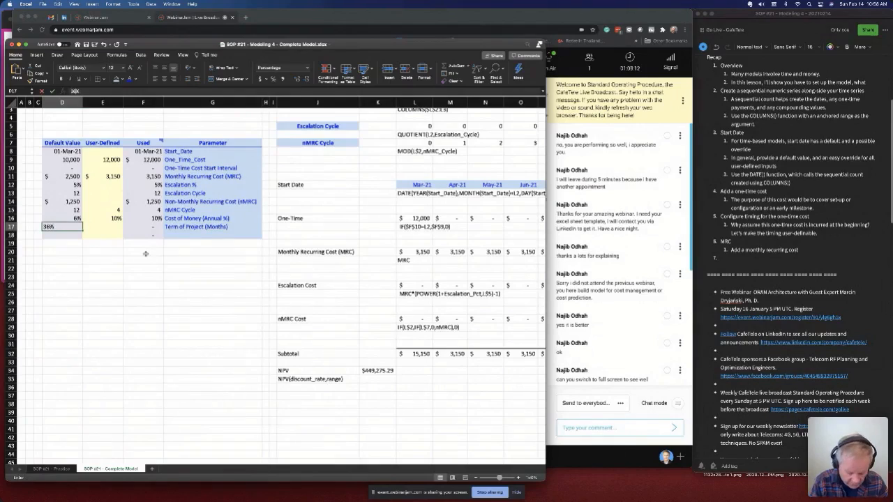
{"action": "key", "text": "Return"}
- Format the Term of Project values in D17:F17 in comma style with no decimals
{"action": "left_click", "coordinate": [77, 227]}
{"action": "left_click", "coordinate": [149, 226]}
{"action": "left_click", "coordinate": [72, 227]}
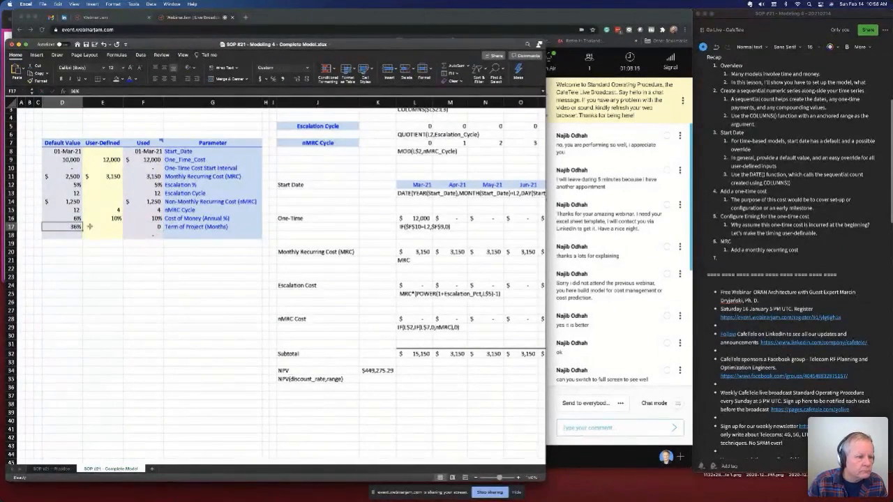
{"action": "left_click_drag", "start_coordinate": [74, 226], "coordinate": [141, 226]}
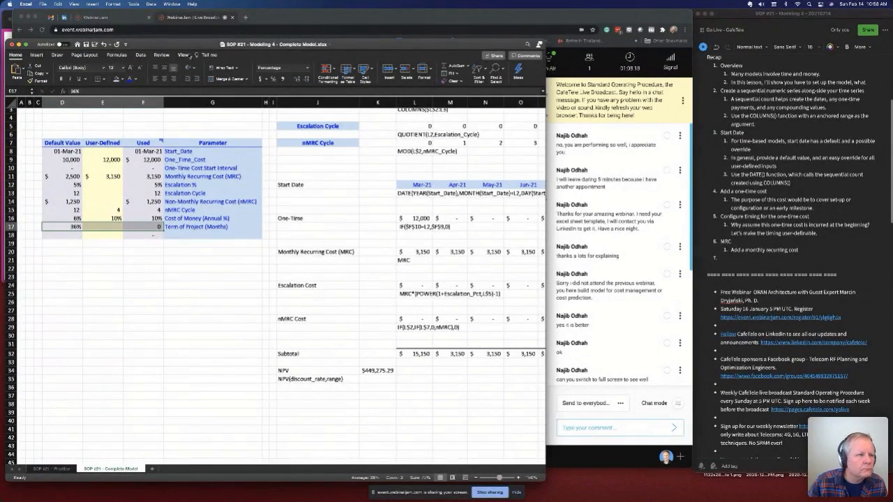
{"action": "left_click", "coordinate": [282, 78]}
{"action": "left_click", "coordinate": [305, 79]}
{"action": "left_click", "coordinate": [305, 79]}
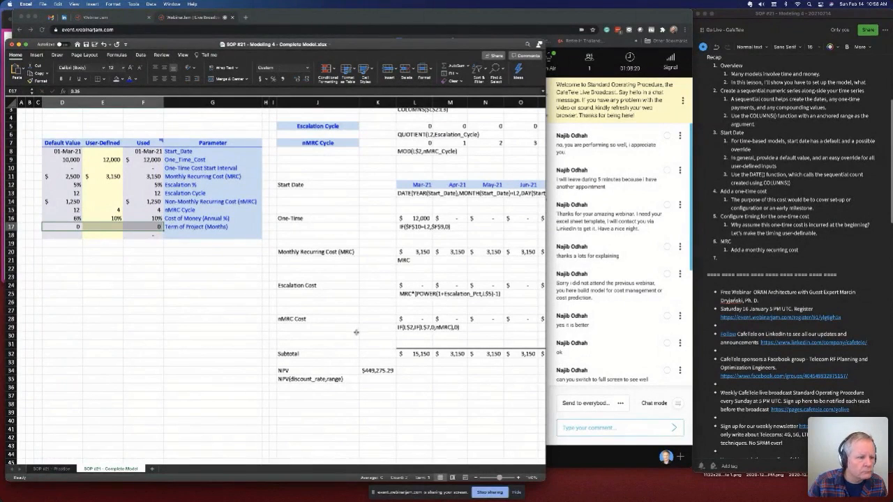
{"action": "left_click", "coordinate": [376, 379]}
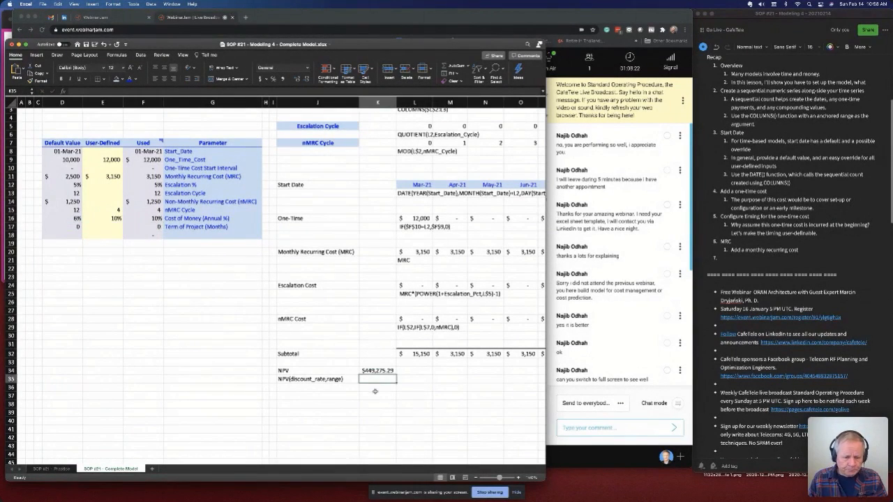
{"action": "left_click", "coordinate": [383, 373]}
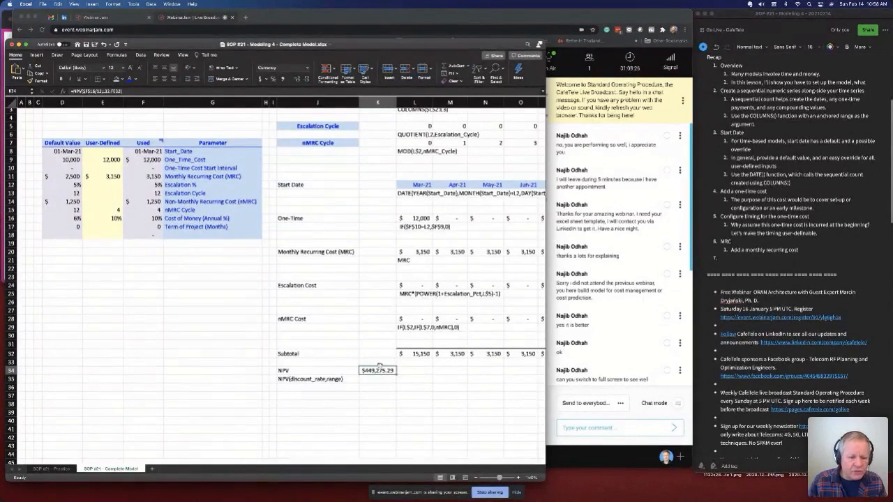
{"action": "left_click", "coordinate": [326, 381]}
{"action": "left_click", "coordinate": [306, 371]}
{"action": "key", "text": "cmd+c"}
{"action": "left_click", "coordinate": [312, 388]}
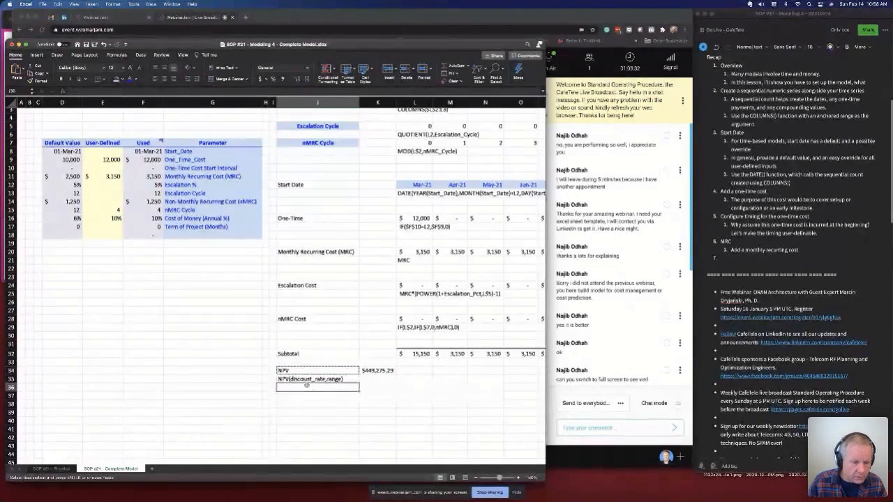
{"action": "key", "text": "Escape"}
{"action": "left_click", "coordinate": [180, 91]}
{"action": "type", "text": "NPV"}
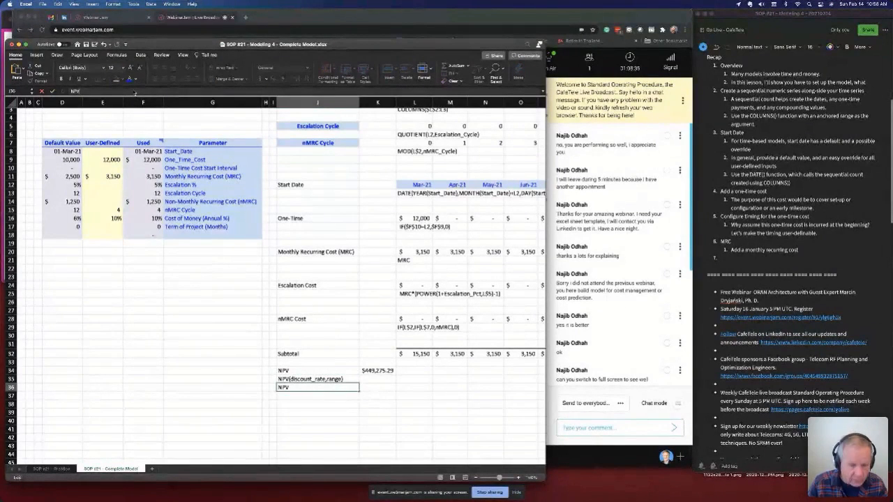
{"action": "key", "text": "Escape"}
- Copy the NPV formula from K34 to K36 and turn the copy into plain text by removing its equals sign
{"action": "left_click", "coordinate": [378, 371]}
{"action": "key", "text": "super+c"}
{"action": "left_click", "coordinate": [373, 389]}
{"action": "key", "text": "super+v"}
{"action": "key", "text": "BackSpace"}
{"action": "key", "text": "super+v"}
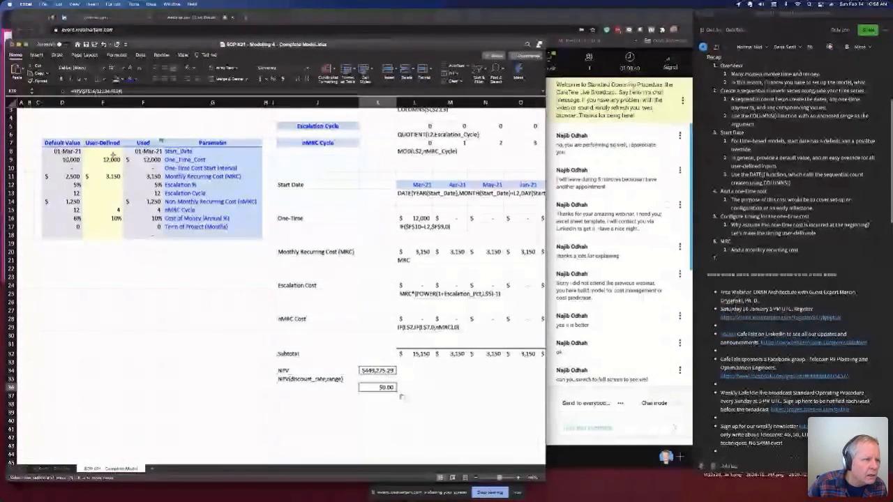
{"action": "key", "text": "F2"}
{"action": "key", "text": "BackSpace"}
{"action": "key", "text": "Return"}
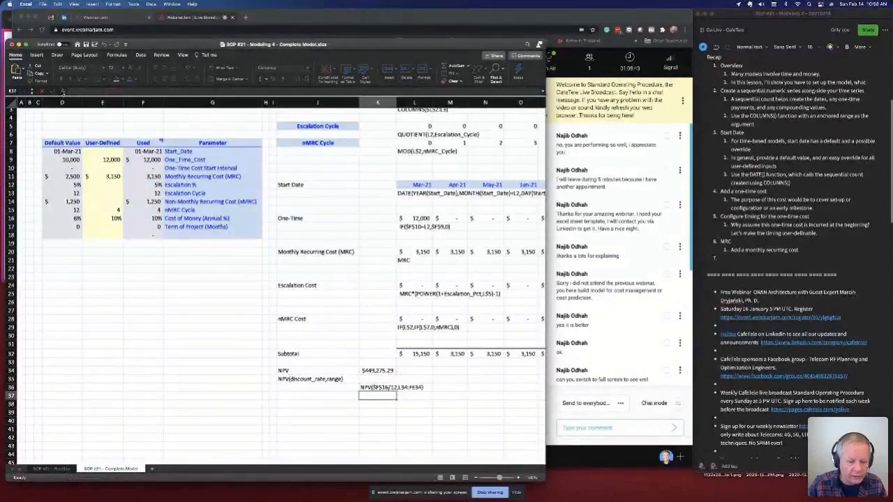
- Review the formula text in K36 and how far the Subtotal row in row 32 extends
{"action": "left_click", "coordinate": [377, 388]}
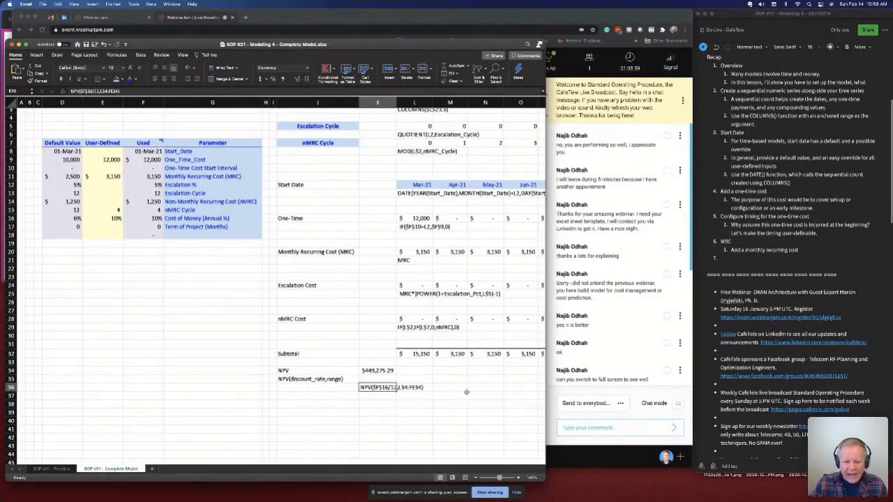
{"action": "left_click", "coordinate": [417, 353]}
{"action": "key", "text": "Right"}
{"action": "key", "text": "ctrl+shift+Right"}
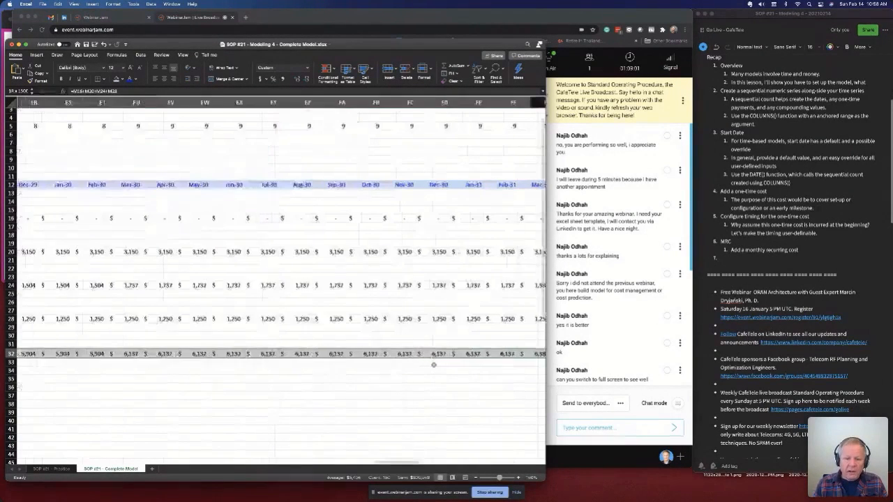
{"action": "key", "text": "shift+Left"}
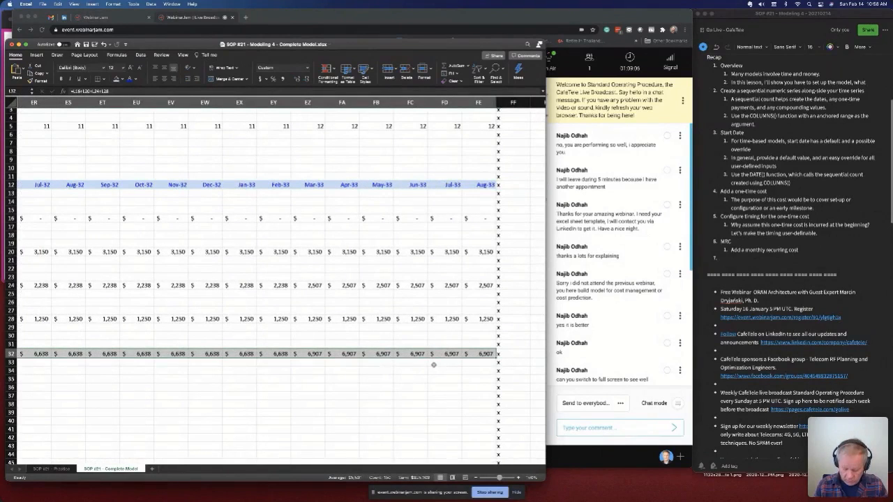
{"action": "key", "text": "Home"}
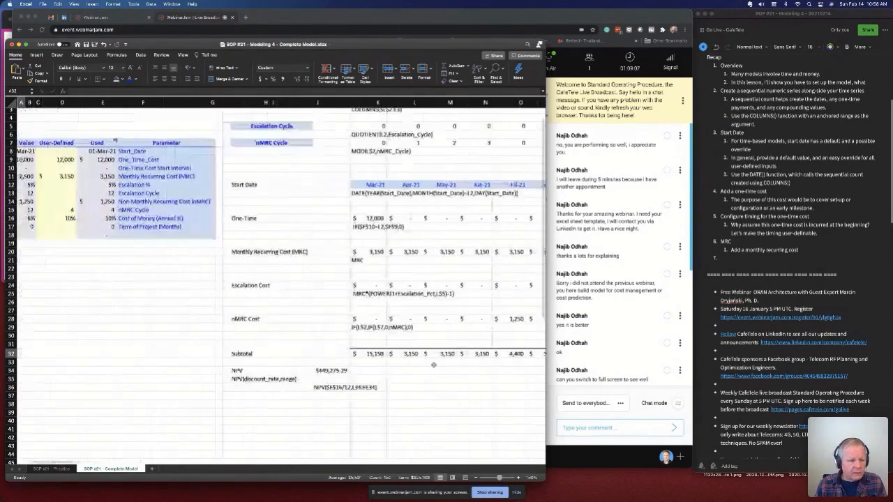
- Set the default value of Term of Project (Months) in D17 to 36
{"action": "left_click", "coordinate": [62, 227]}
{"action": "type", "text": "36"}
{"action": "key", "text": "Return"}
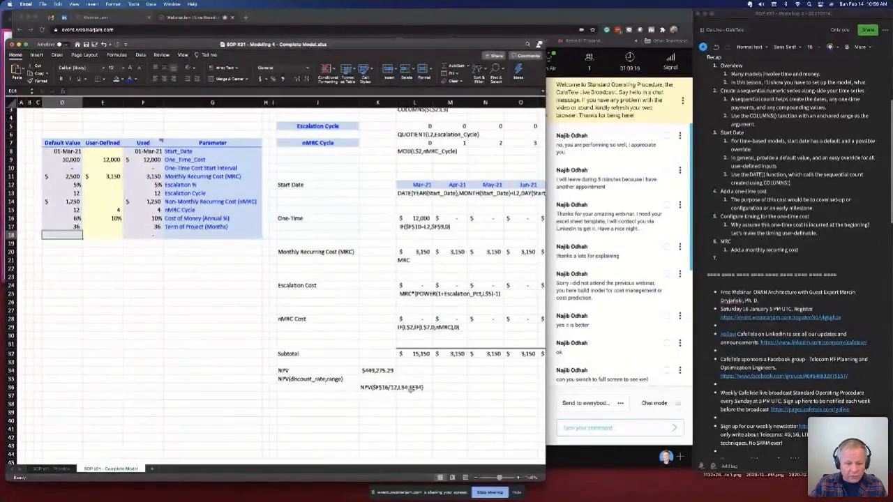
- Enter the formula =OFFSET($L$32,0,0,,36) in K38 to return the first 36 months of the Subtotal row
{"action": "left_click", "coordinate": [378, 388]}
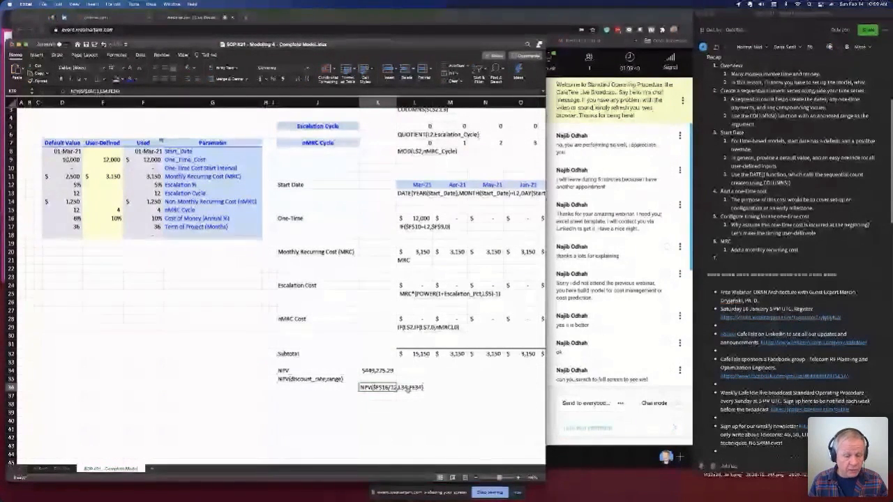
{"action": "left_click", "coordinate": [377, 371]}
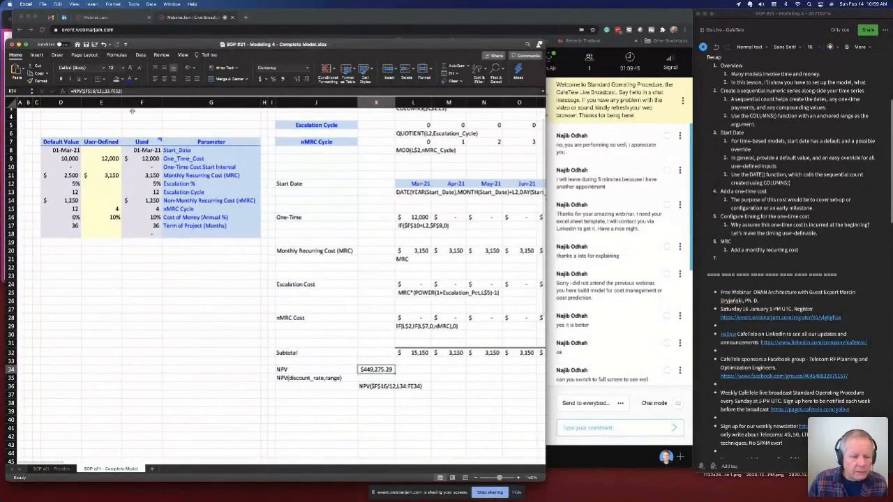
{"action": "left_click", "coordinate": [371, 403]}
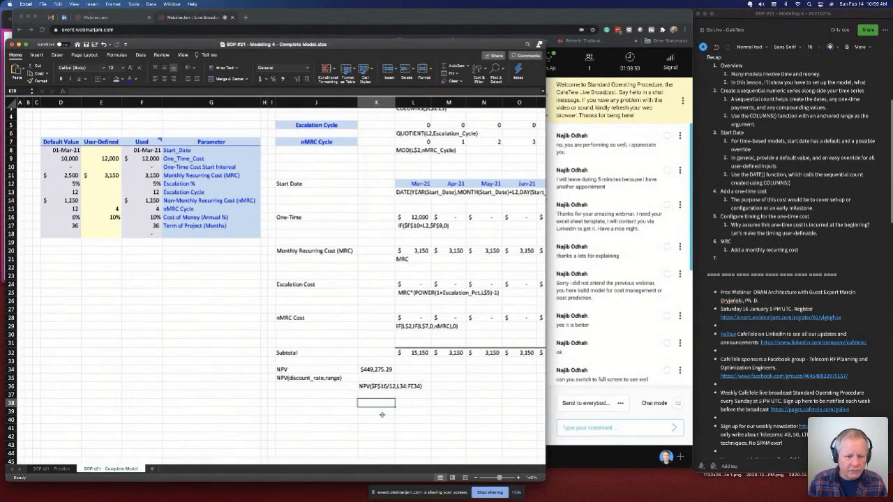
{"action": "type", "text": "=offset("}
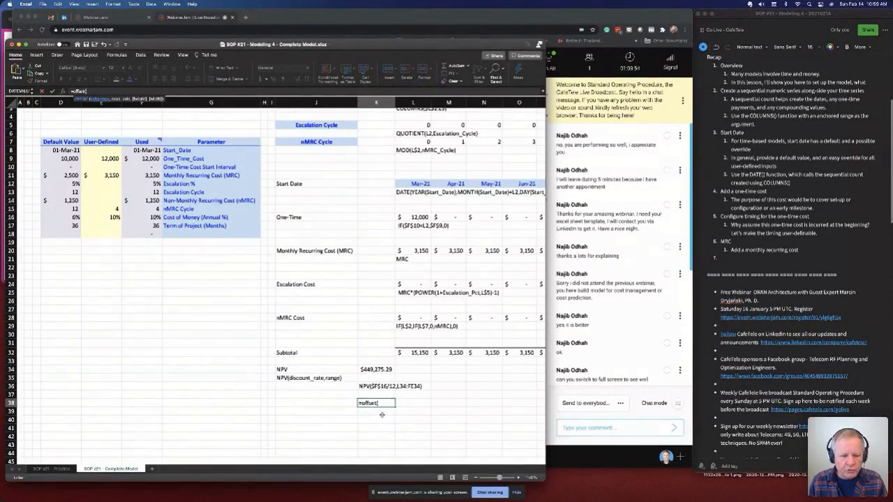
{"action": "left_click", "coordinate": [415, 353]}
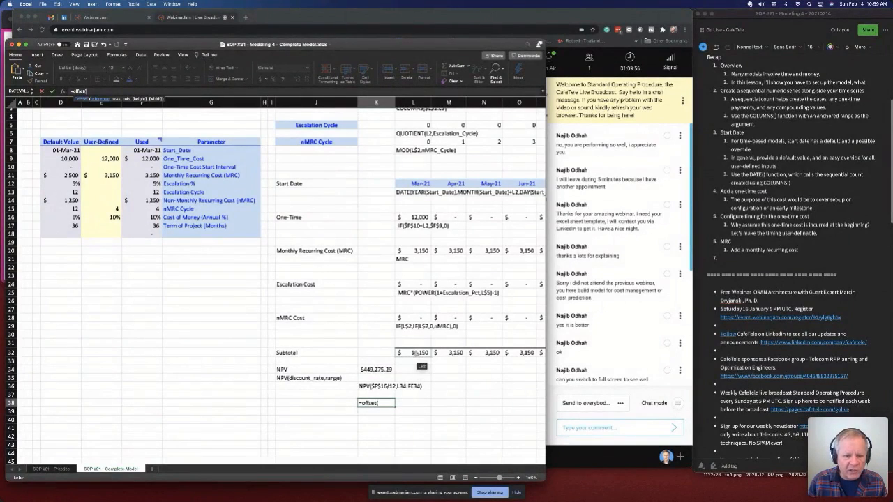
{"action": "key", "text": "F4"}
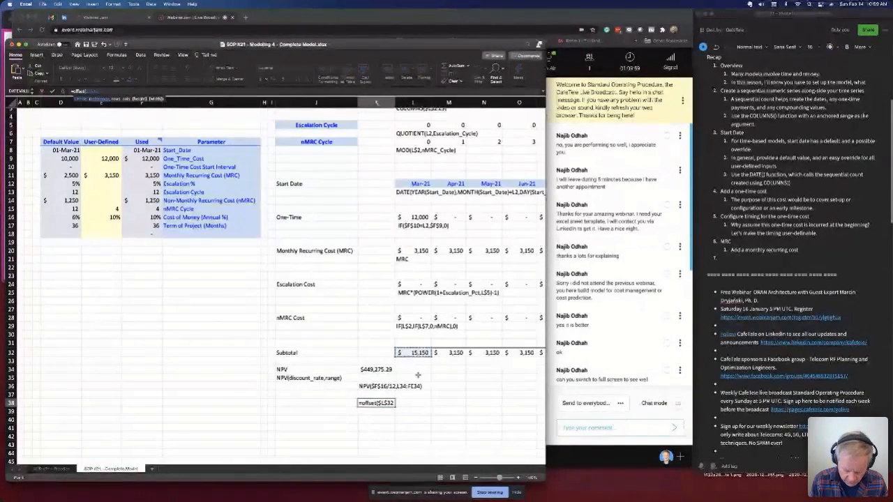
{"action": "type", "text": ","}
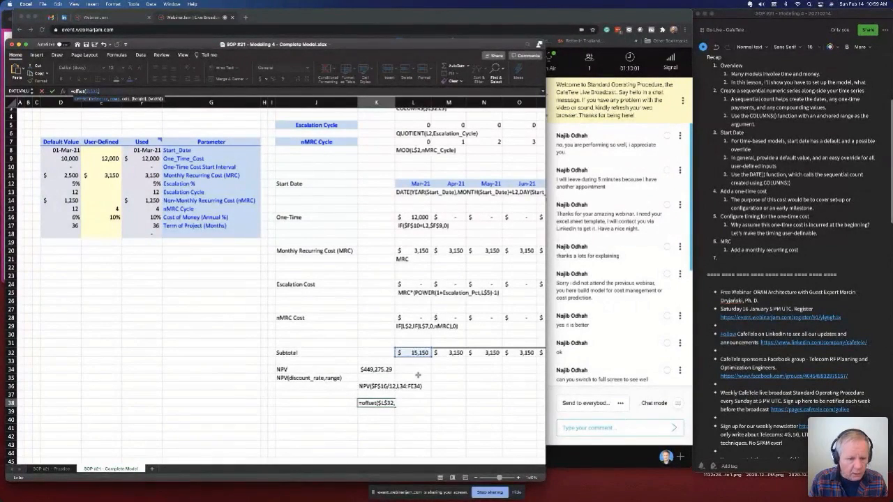
{"action": "type", "text": "0,0,"}
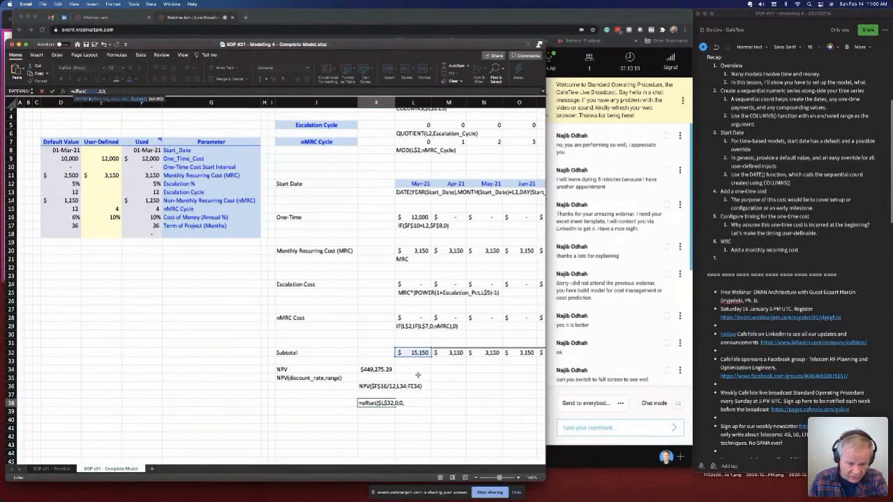
{"action": "type", "text": ","}
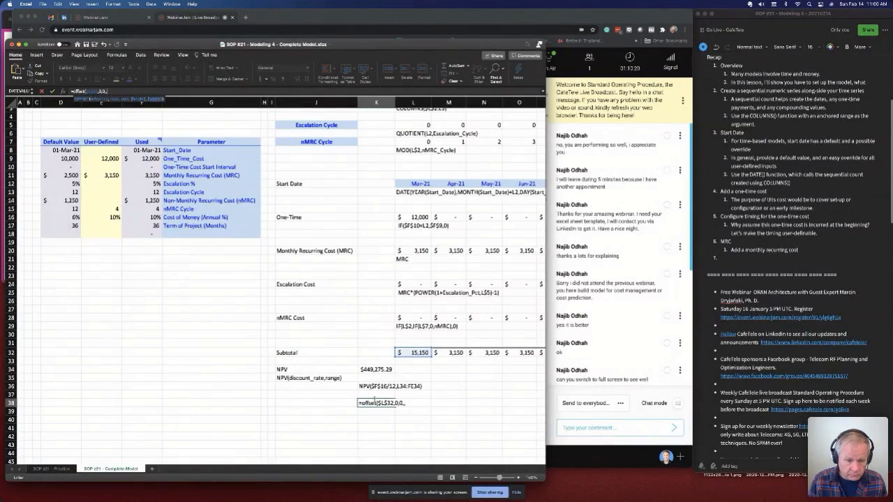
{"action": "type", "text": "36)"}
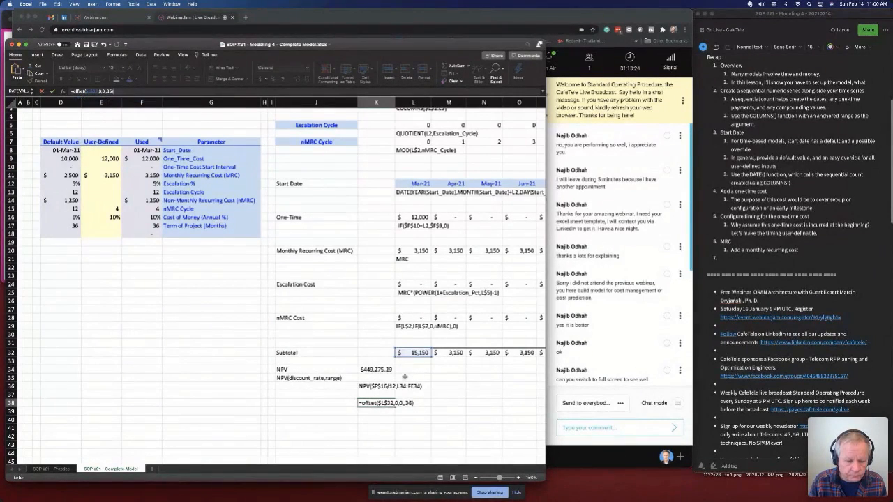
{"action": "key", "text": "Return"}
- Examine where the spilled OFFSET results in row 38 end, comparing them with the sequence numbers in row 2
{"action": "left_click", "coordinate": [383, 403]}
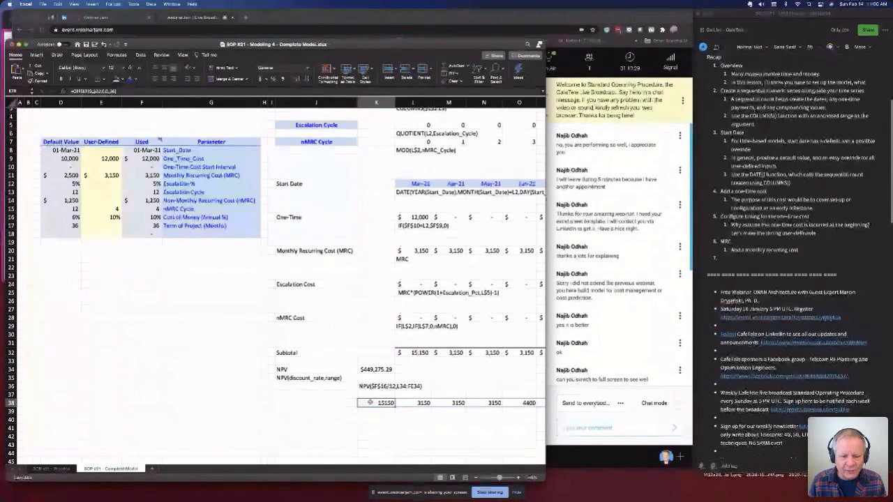
{"action": "key", "text": "super+Right"}
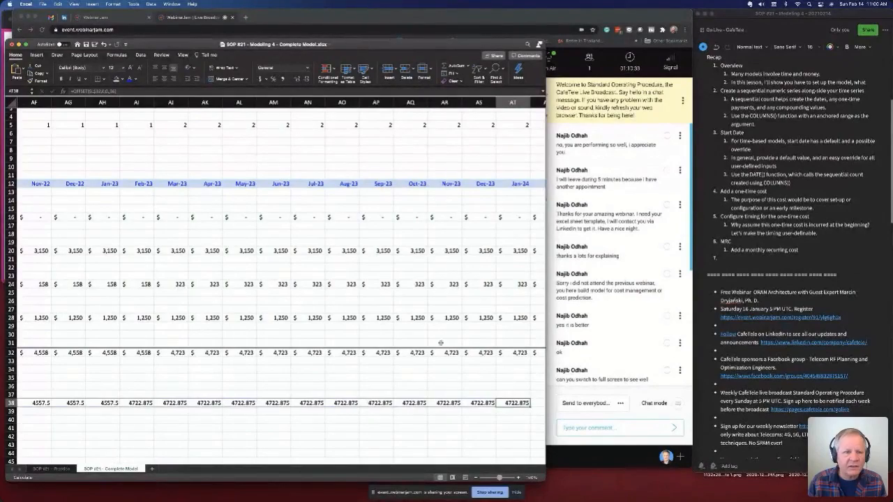
{"action": "scroll", "coordinate": [370, 402], "scroll_direction": "up", "scroll_amount": 3}
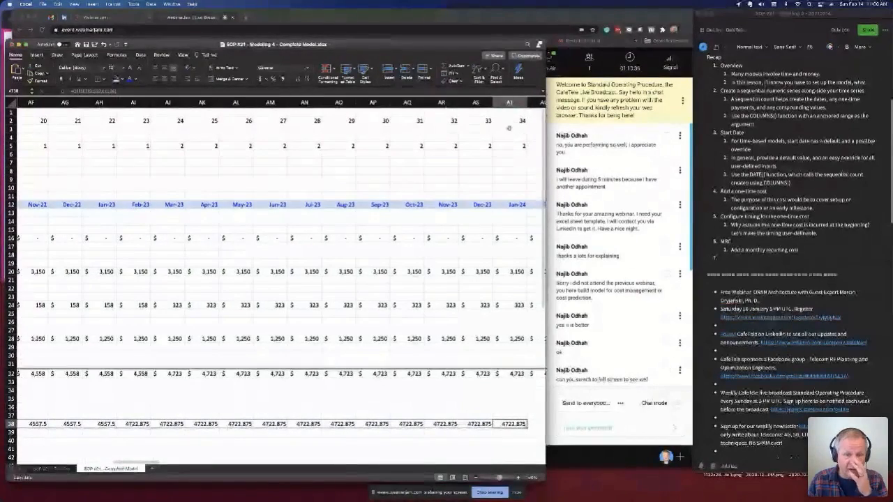
{"action": "left_click", "coordinate": [509, 117]}
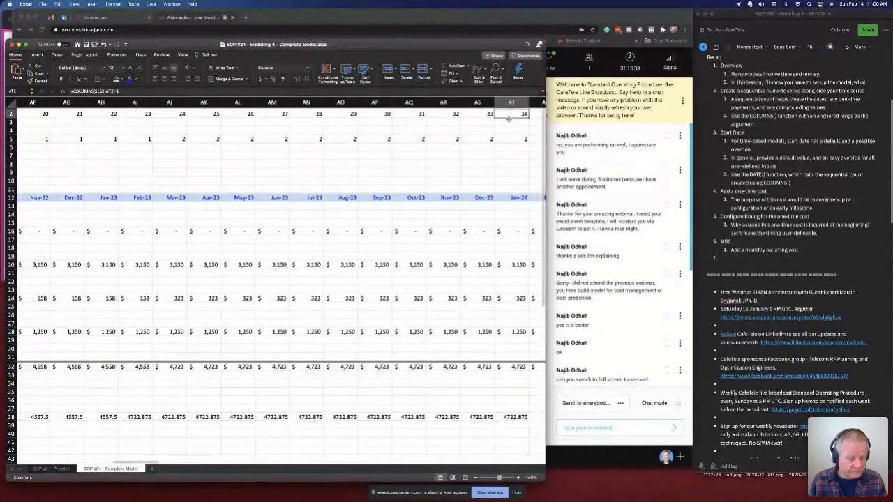
{"action": "key", "text": "ctrl+shift+Left"}
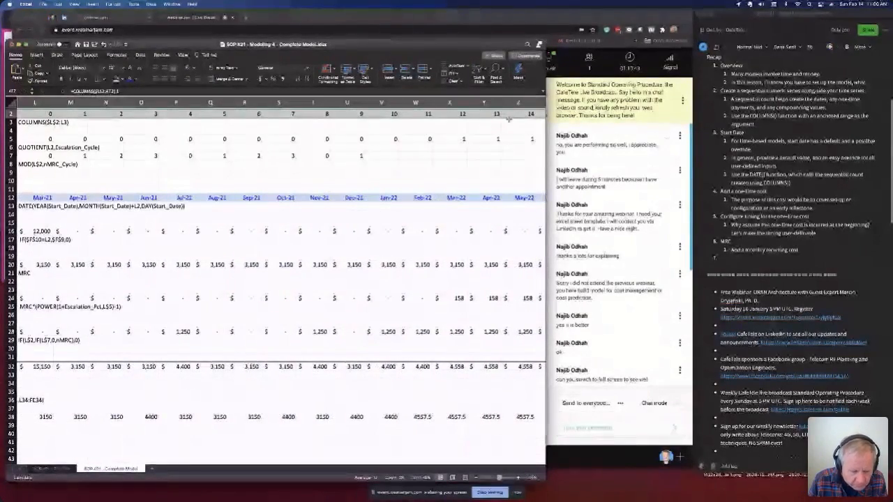
{"action": "key", "text": "Left"}
{"action": "key", "text": "Left"}
{"action": "key", "text": "Left"}
{"action": "key", "text": "Left"}
{"action": "key", "text": "Left"}
{"action": "key", "text": "Left"}
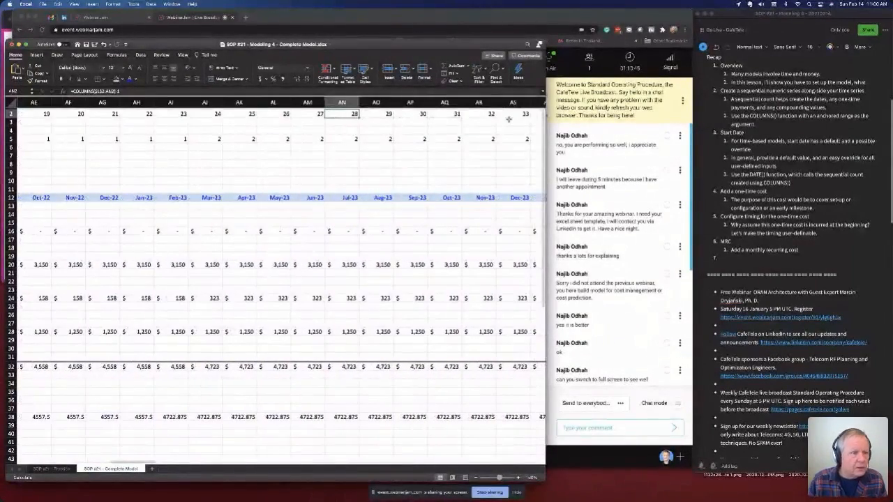
- Compare the NPV formula in K34 with the OFFSET formula in K38
{"action": "left_click", "coordinate": [161, 417]}
{"action": "scroll", "coordinate": [161, 417], "scroll_direction": "left", "scroll_amount": 10}
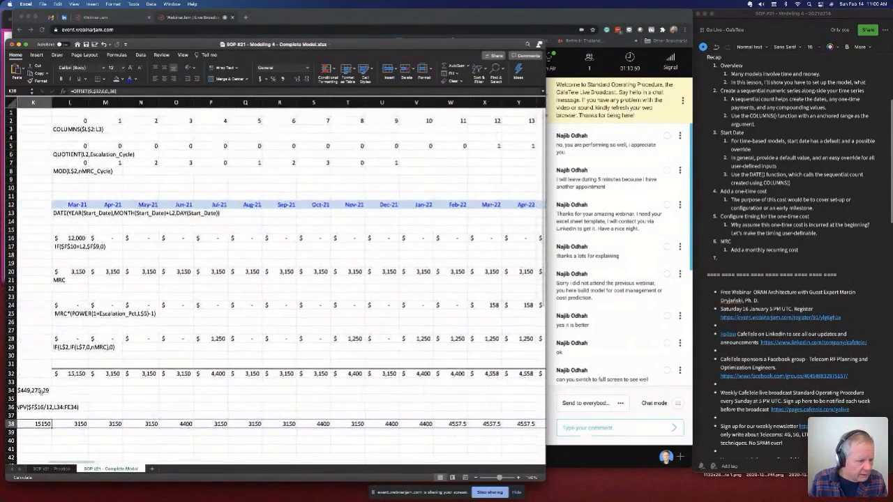
{"action": "left_click", "coordinate": [41, 391]}
{"action": "scroll", "coordinate": [42, 391], "scroll_direction": "left", "scroll_amount": 6}
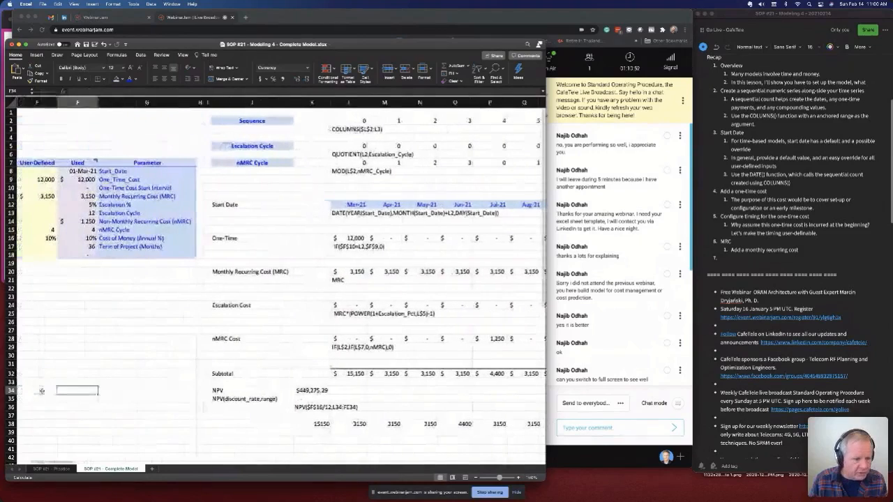
{"action": "key", "text": "Right"}
{"action": "key", "text": "Left"}
{"action": "scroll", "coordinate": [42, 391], "scroll_direction": "right", "scroll_amount": 1}
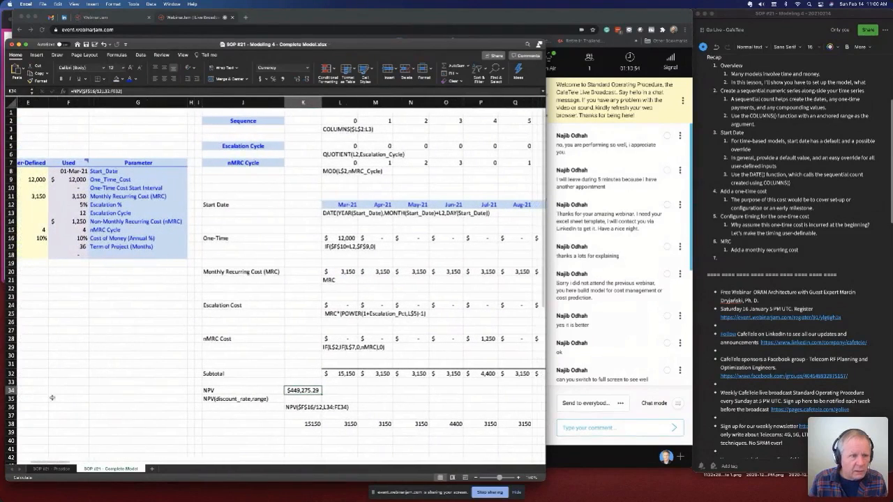
{"action": "left_click", "coordinate": [305, 425]}
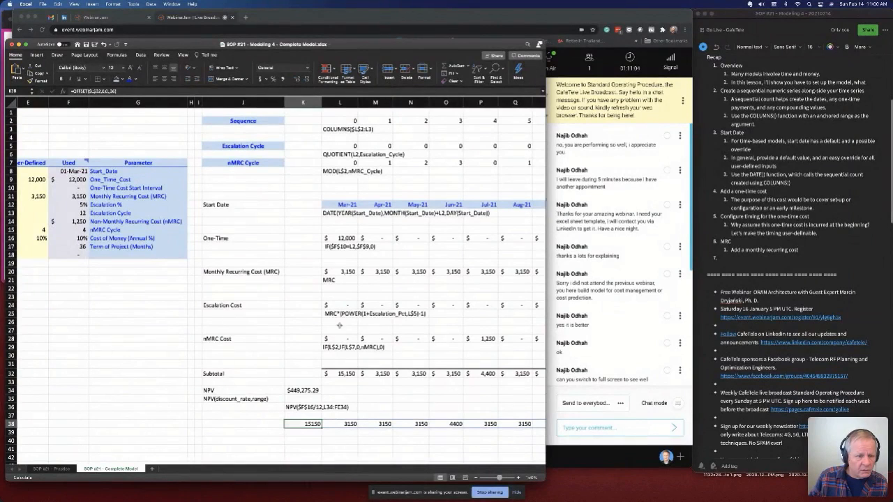
- Select the Subtotal values from L32 through the end of the row to inspect the full range used by the NPV
{"action": "left_click", "coordinate": [341, 373]}
{"action": "key", "text": "ctrl+shift+Right"}
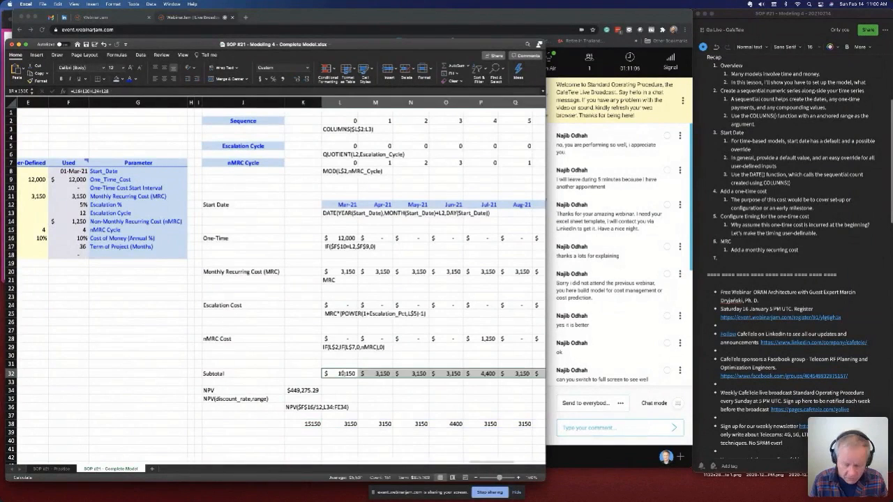
{"action": "key", "text": "Down"}
{"action": "key", "text": "Down"}
{"action": "key", "text": "Down"}
{"action": "key", "text": "Down"}
{"action": "key", "text": "Down"}
{"action": "key", "text": "Down"}
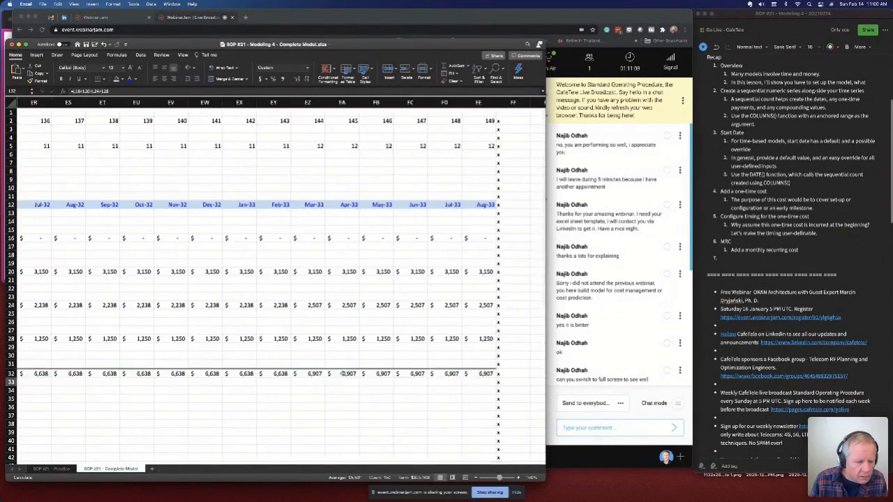
- Select the OFFSET results across row 38 from K38 through AT38 to check the range they cover
{"action": "key", "text": "Left"}
{"action": "scroll", "coordinate": [341, 373], "scroll_direction": "left", "scroll_amount": 3}
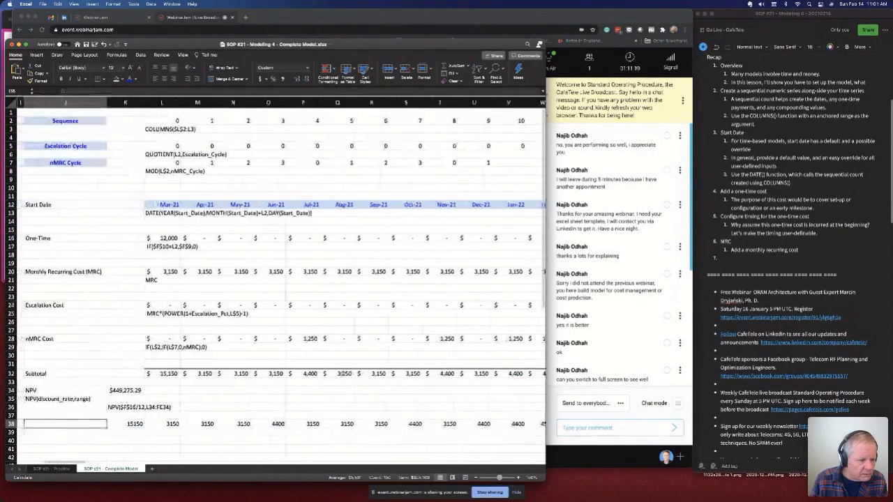
{"action": "key", "text": "shift+Right"}
{"action": "key", "text": "shift+Right"}
{"action": "key", "text": "shift+Right"}
{"action": "key", "text": "shift+Right"}
{"action": "key", "text": "shift+Right"}
{"action": "key", "text": "shift+Right"}
{"action": "key", "text": "shift+Right"}
{"action": "key", "text": "shift+Right"}
{"action": "key", "text": "shift+Right"}
{"action": "key", "text": "shift+Right"}
{"action": "key", "text": "shift+Right"}
{"action": "key", "text": "shift+Right"}
{"action": "key", "text": "shift+Right"}
{"action": "key", "text": "shift+Right"}
{"action": "key", "text": "shift+Right"}
{"action": "key", "text": "shift+Right"}
{"action": "key", "text": "shift+Right"}
{"action": "key", "text": "shift+Right"}
{"action": "key", "text": "shift+Right"}
{"action": "key", "text": "shift+Right"}
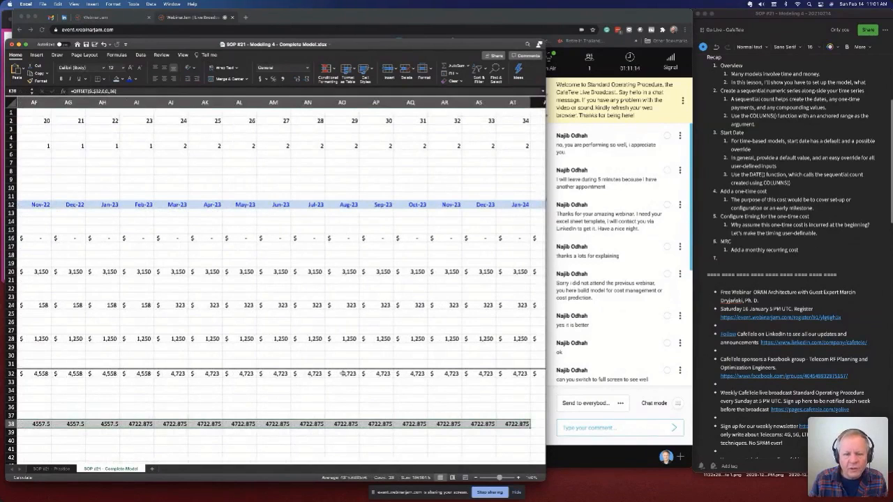
- Return to the start of row 38 and compare the OFFSET formula in K38 with the first sequence formula in L2
{"action": "key", "text": "Home"}
{"action": "key", "text": "Right"}
{"action": "key", "text": "Right"}
{"action": "key", "text": "Right"}
{"action": "key", "text": "Right"}
{"action": "key", "text": "Right"}
{"action": "key", "text": "Right"}
{"action": "key", "text": "Right"}
{"action": "key", "text": "Right"}
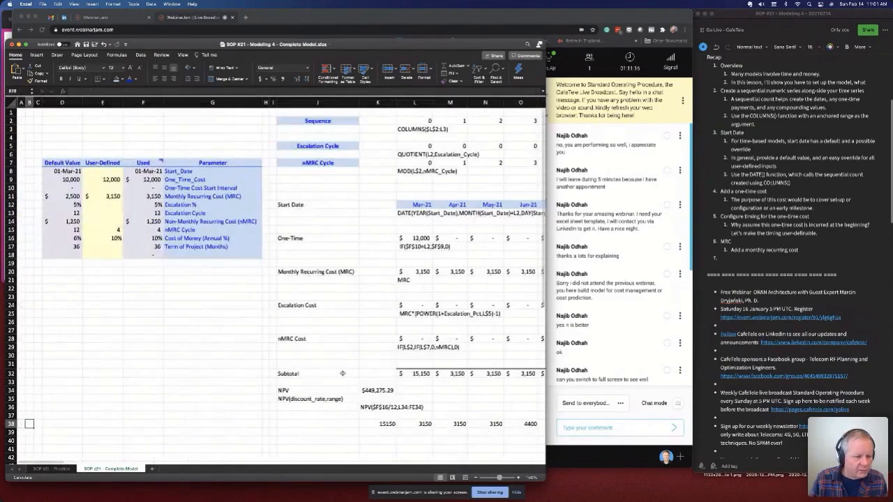
{"action": "key", "text": "Right"}
{"action": "key", "text": "Right"}
{"action": "key", "text": "Right"}
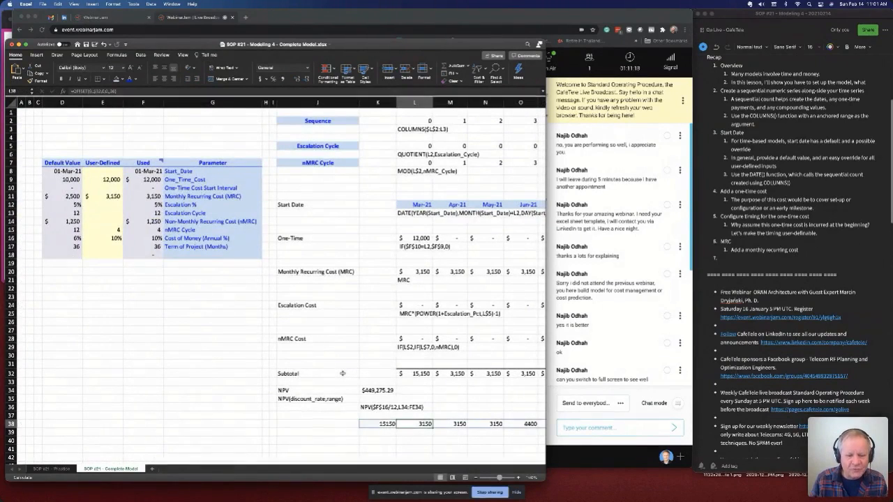
{"action": "key", "text": "Left"}
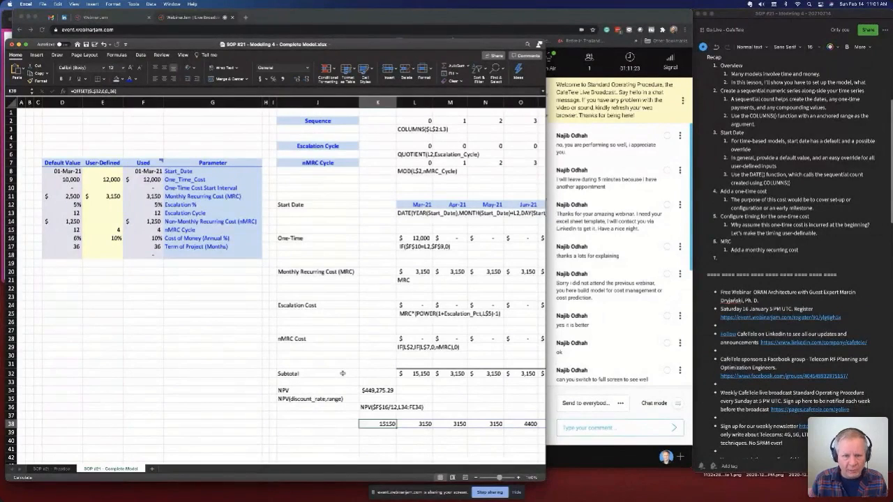
{"action": "left_click", "coordinate": [422, 121]}
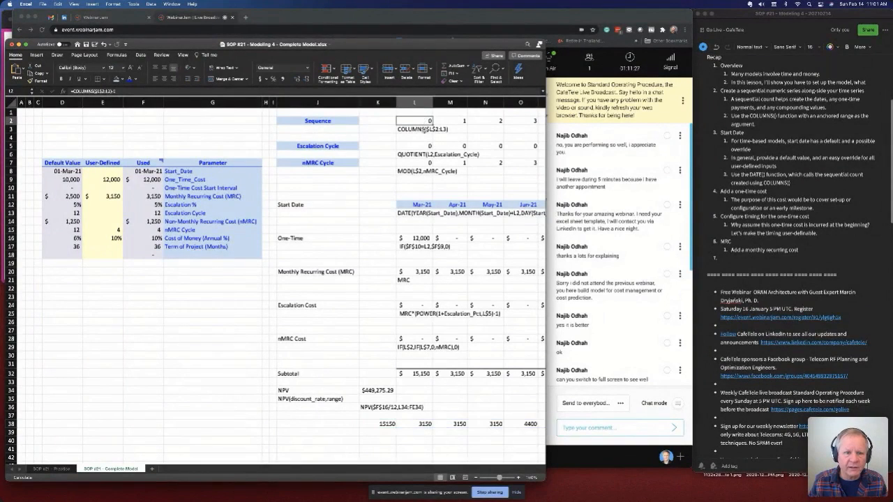
{"action": "left_click", "coordinate": [377, 424]}
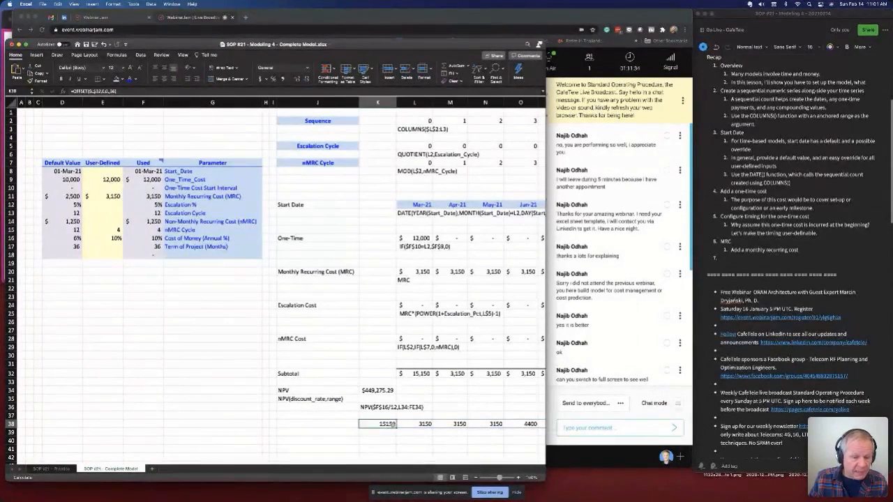
- Name the Used cell for Cost of Money (F16) Discount_Pct and the Used cell for Term of Project (F17) Term
{"action": "left_click", "coordinate": [152, 237]}
{"action": "scroll", "coordinate": [152, 238], "scroll_direction": "right", "scroll_amount": 1}
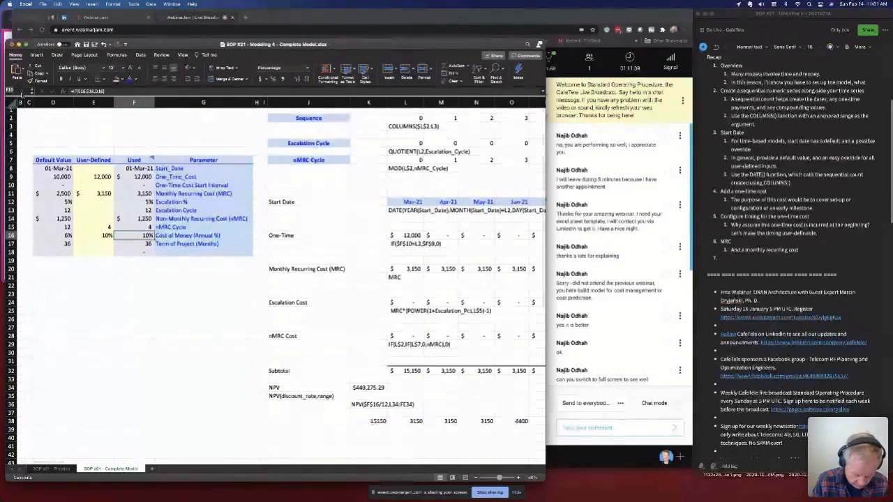
{"action": "type", "text": "Discount"}
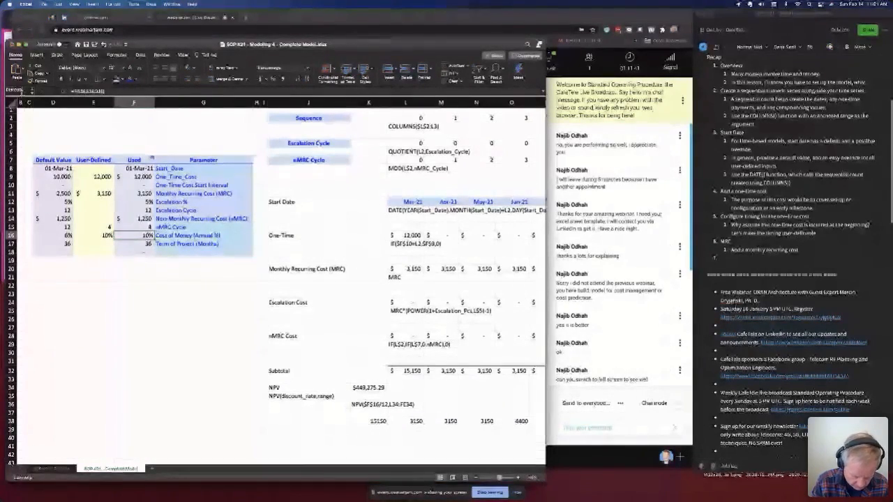
{"action": "type", "text": "_Pct"}
{"action": "key", "text": "Return"}
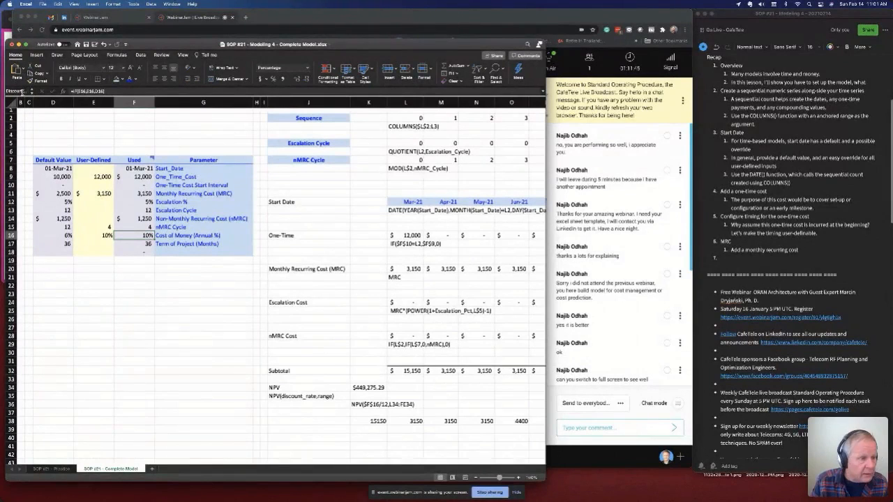
{"action": "left_click", "coordinate": [137, 244]}
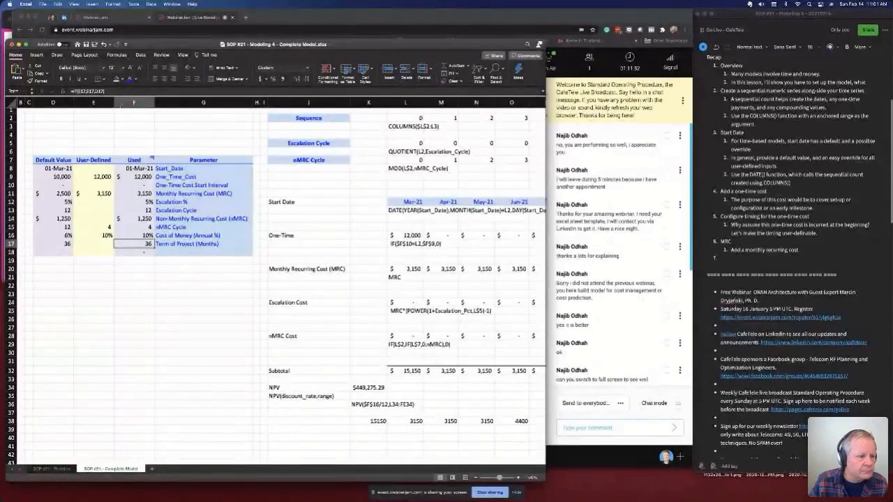
- Replace the fixed width of 36 in the K38 OFFSET formula with the defined name Term
{"action": "left_click", "coordinate": [374, 387]}
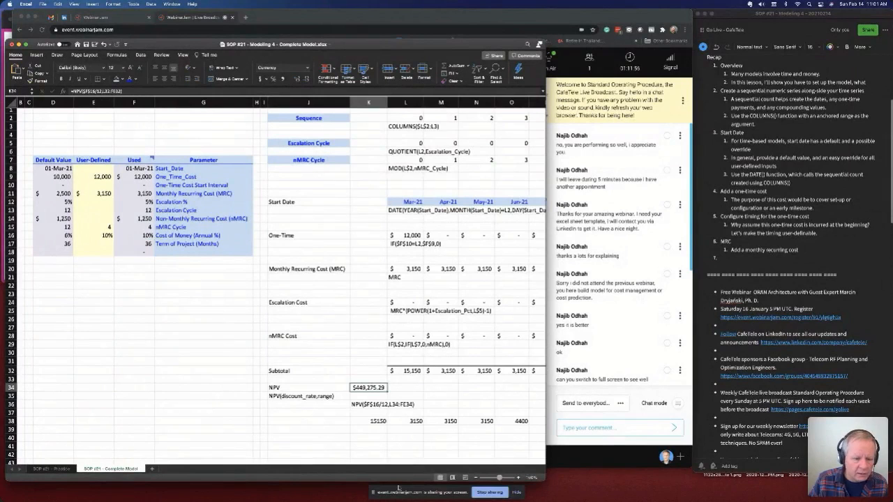
{"action": "left_click", "coordinate": [374, 421]}
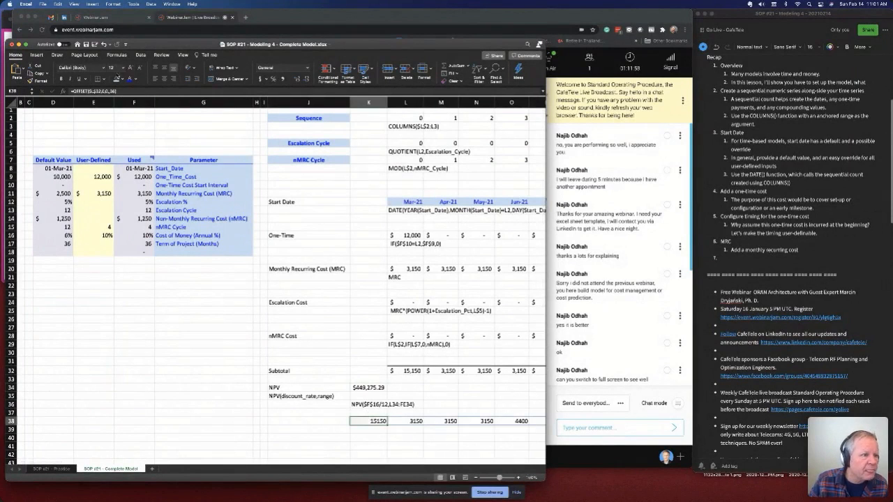
{"action": "double_click", "coordinate": [114, 91]}
{"action": "key", "text": "BackSpace"}
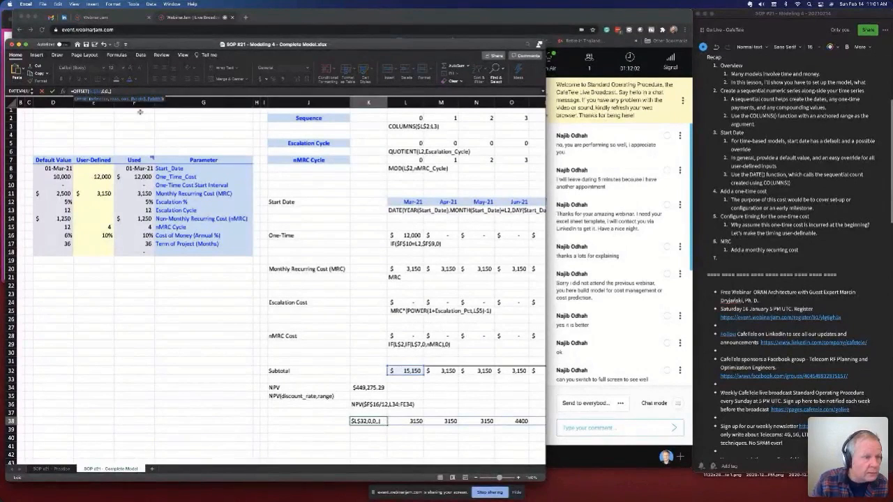
{"action": "key", "text": "F3"}
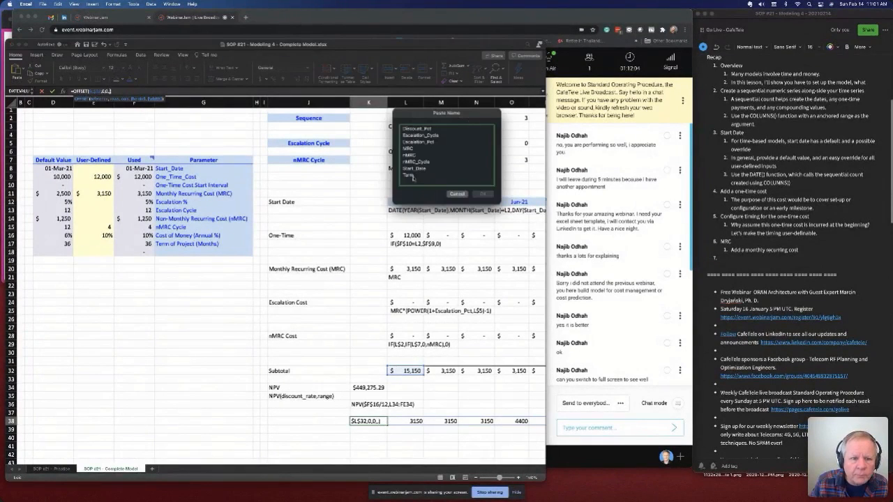
{"action": "left_click", "coordinate": [413, 176]}
{"action": "left_click", "coordinate": [482, 194]}
{"action": "key", "text": "Return"}
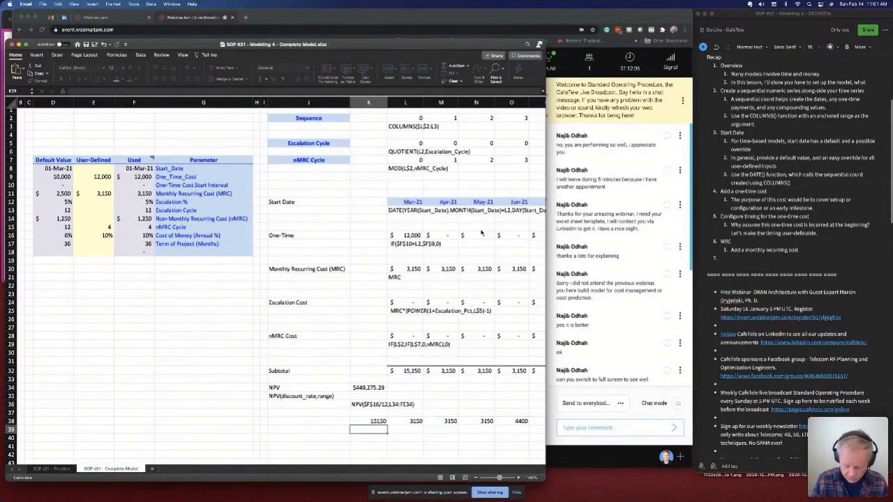
{"action": "key", "text": "Up"}
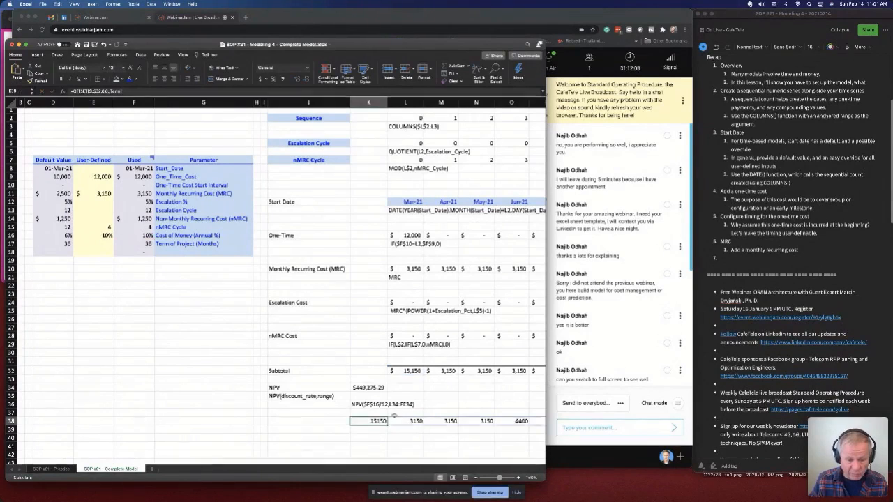
- Copy the K38 formula down to K39 and turn it into the text note OFFSET($L$32,0,0,,Term)
{"action": "left_click_drag", "start_coordinate": [386, 425], "coordinate": [387, 433]}
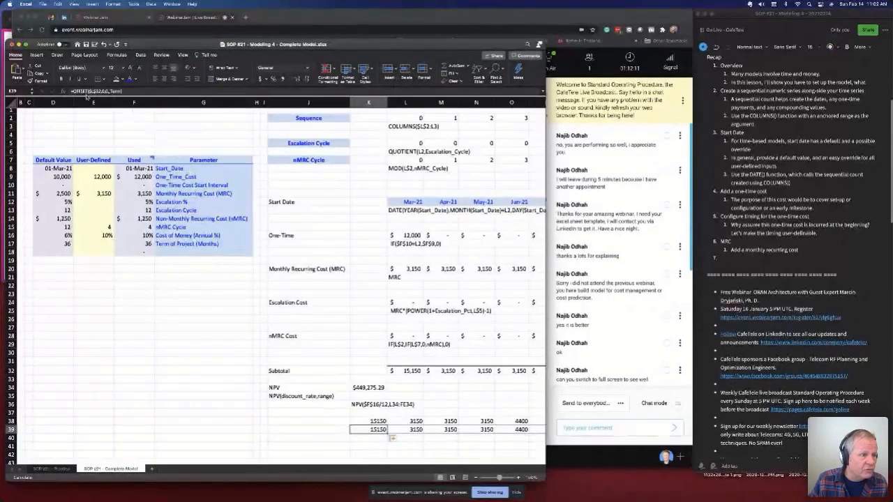
{"action": "left_click_drag", "start_coordinate": [123, 92], "coordinate": [56, 94]}
{"action": "key", "text": "Left"}
{"action": "key", "text": "Delete"}
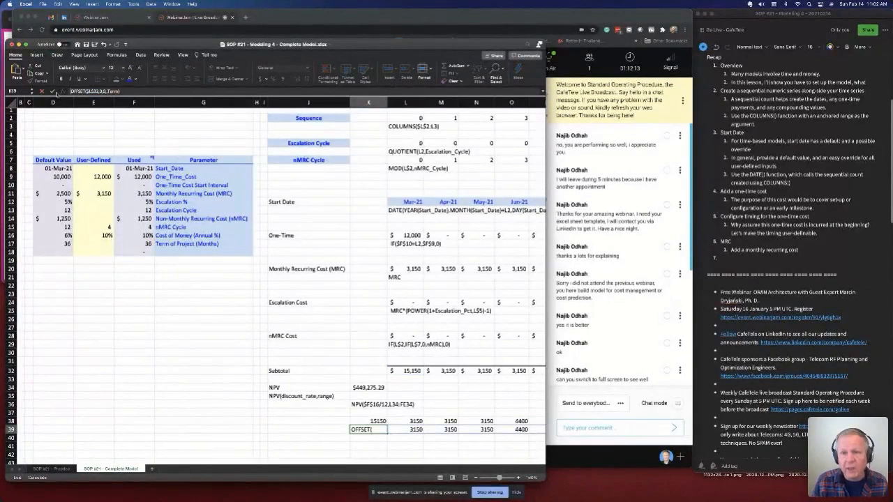
{"action": "key", "text": "Return"}
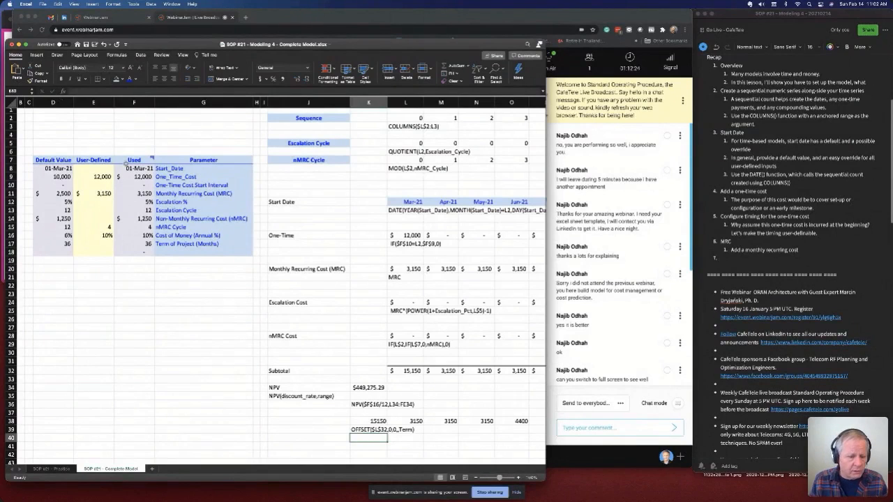
- Review the formulas in K38 and K34, and copy the OFFSET formula text from the note in K39
{"action": "left_click", "coordinate": [381, 422]}
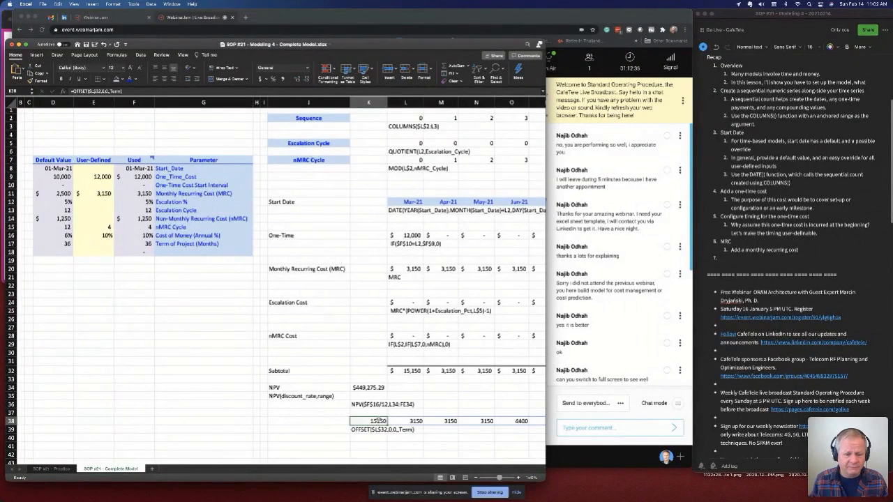
{"action": "key", "text": "Down"}
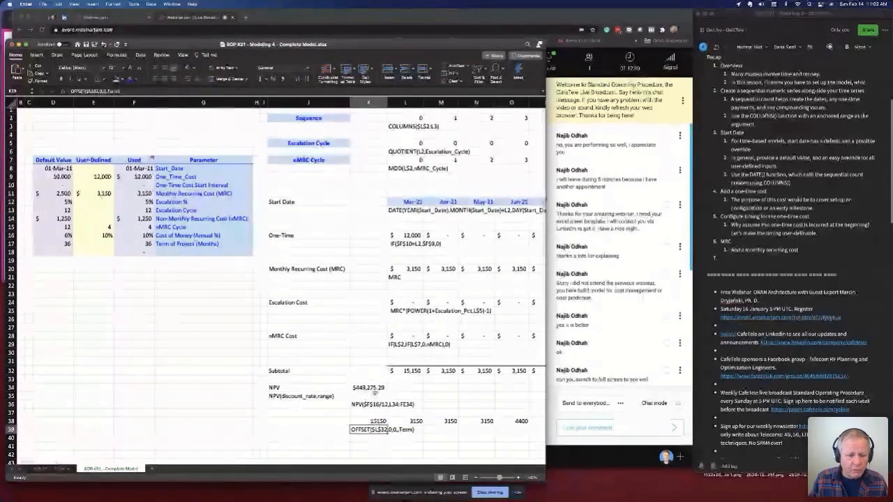
{"action": "left_click", "coordinate": [368, 387]}
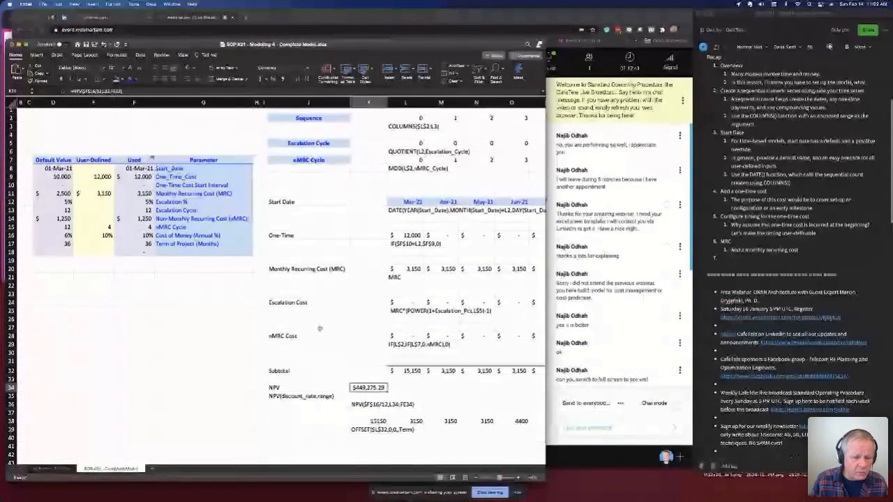
{"action": "left_click", "coordinate": [378, 422]}
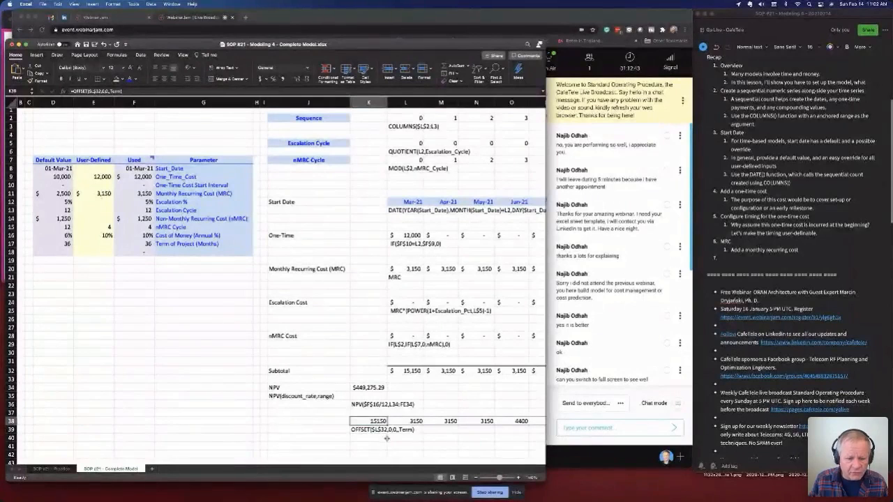
{"action": "left_click", "coordinate": [369, 429]}
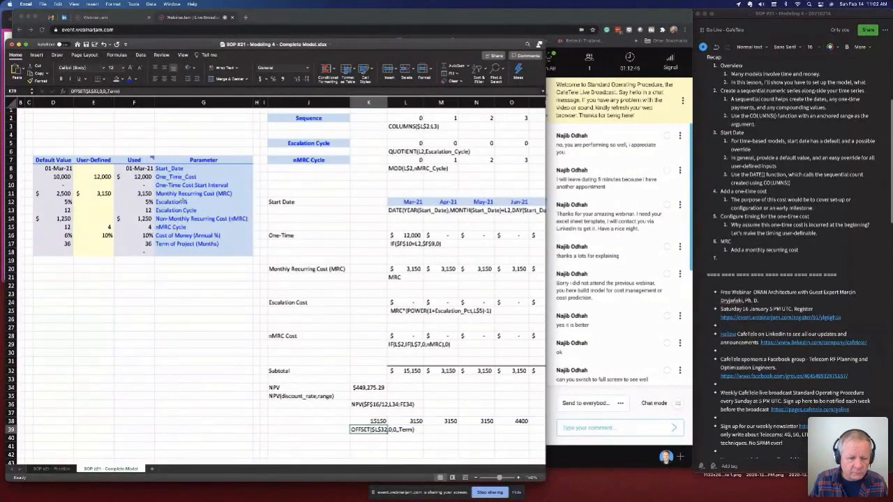
{"action": "key", "text": "BackSpace"}
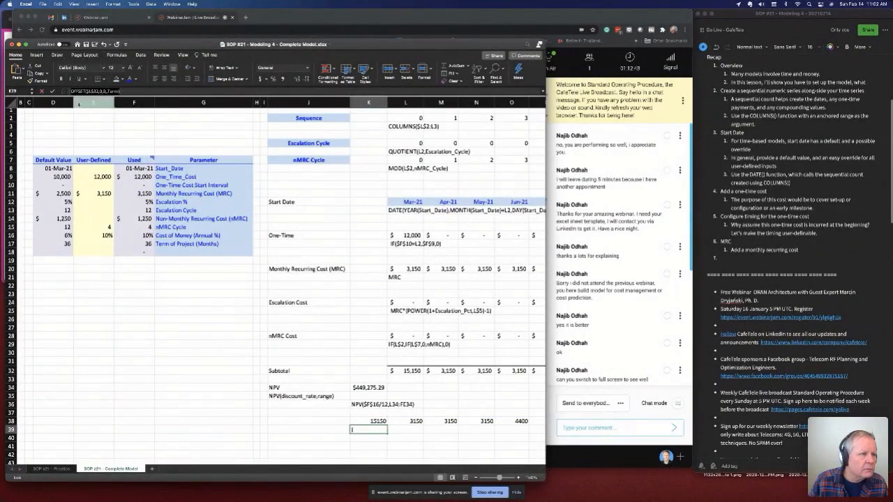
{"action": "key", "text": "Escape"}
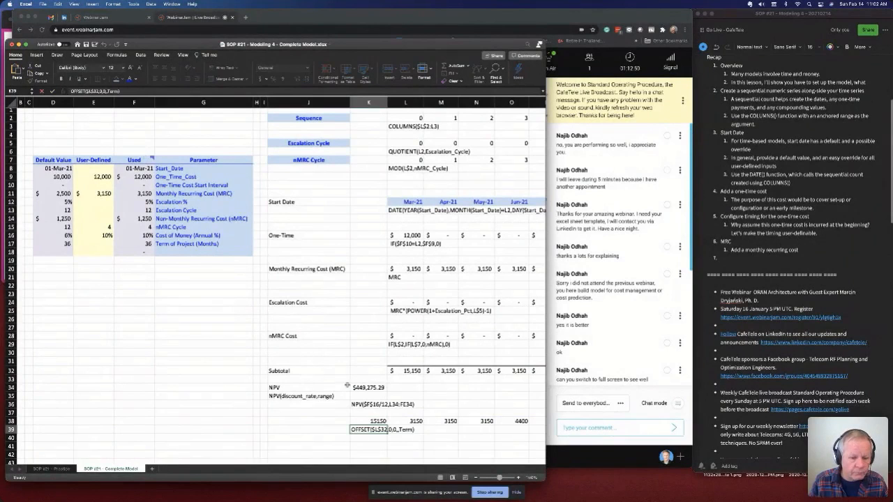
- Replace the $F$16 reference in the K34 NPV formula with the defined name Discount_Pct
{"action": "left_click", "coordinate": [352, 388]}
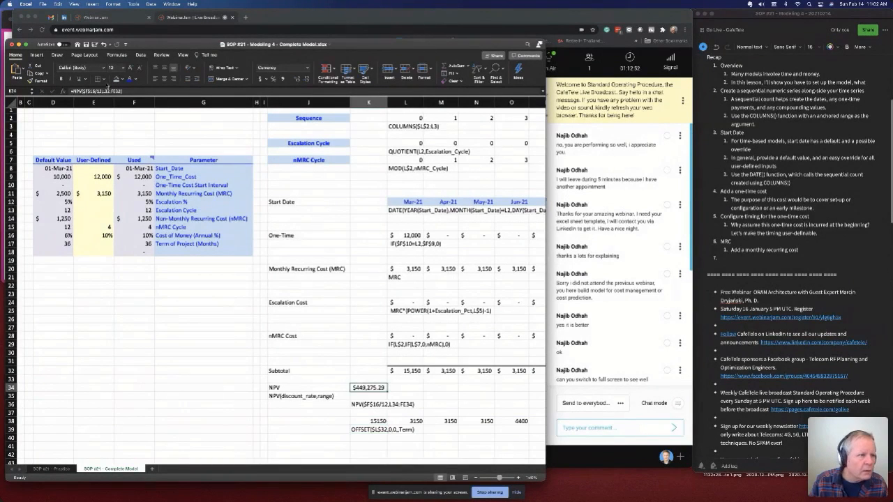
{"action": "left_click", "coordinate": [94, 91]}
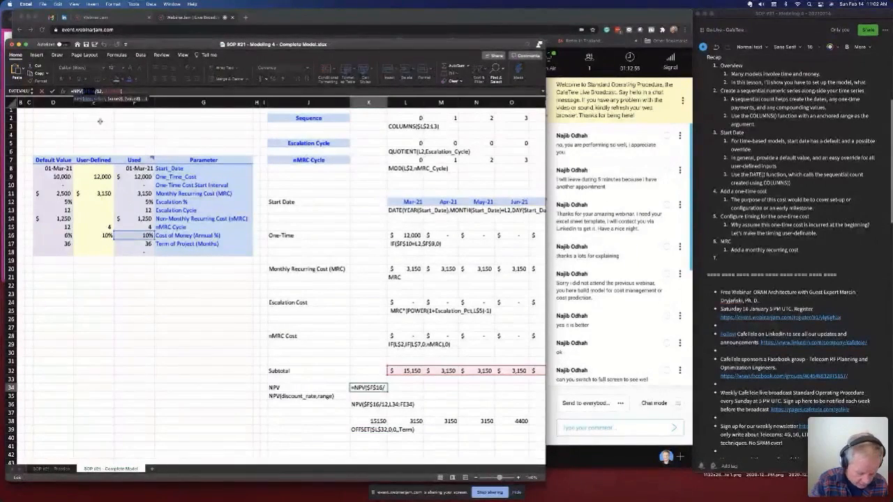
{"action": "key", "text": "F3"}
{"action": "left_click", "coordinate": [418, 129]}
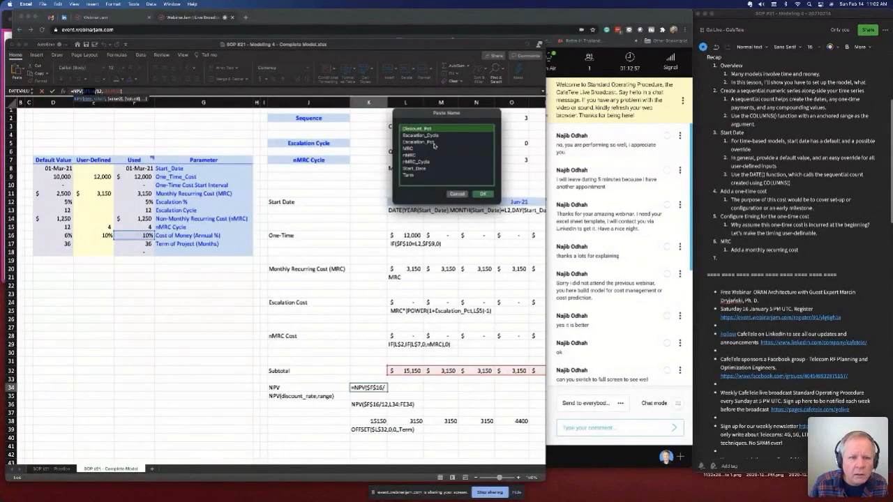
{"action": "left_click", "coordinate": [483, 193]}
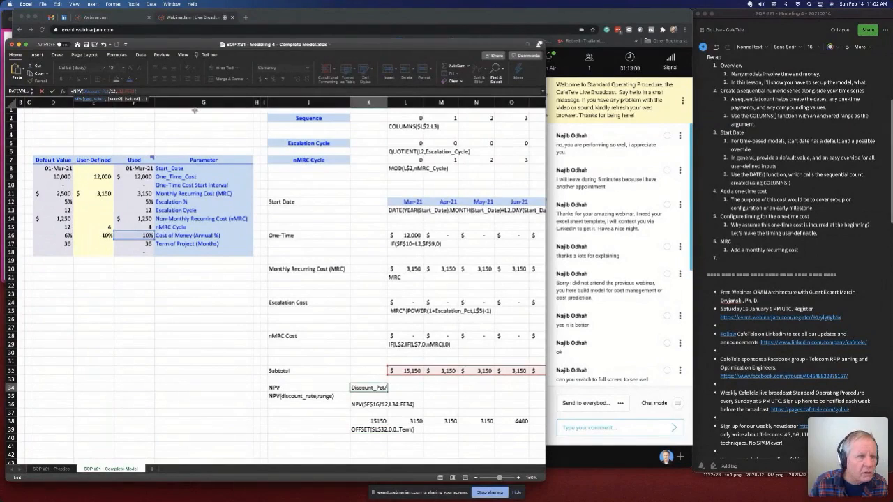
- Replace the range L32:FE32 in the K34 NPV formula with OFFSET($L$32,0,0,,Term)
{"action": "left_click_drag", "start_coordinate": [134, 91], "coordinate": [117, 91]}
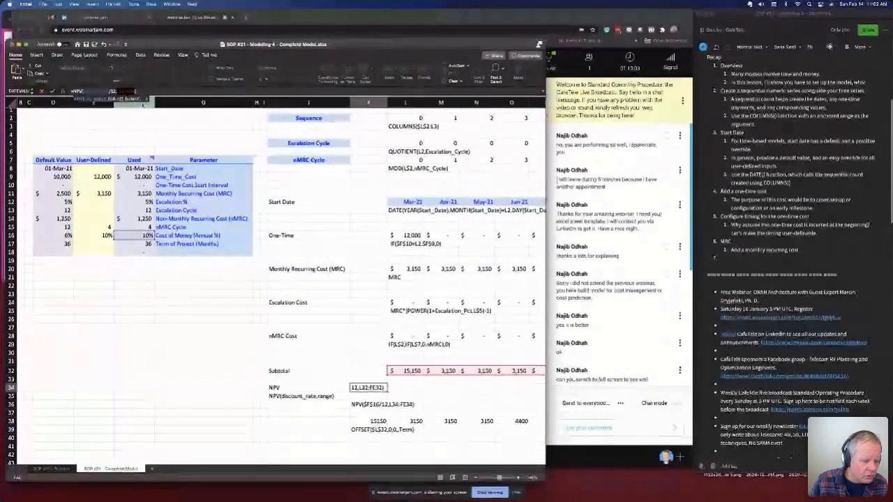
{"action": "type", "text": "OFFSET($L$32,0,0,,_Term)"}
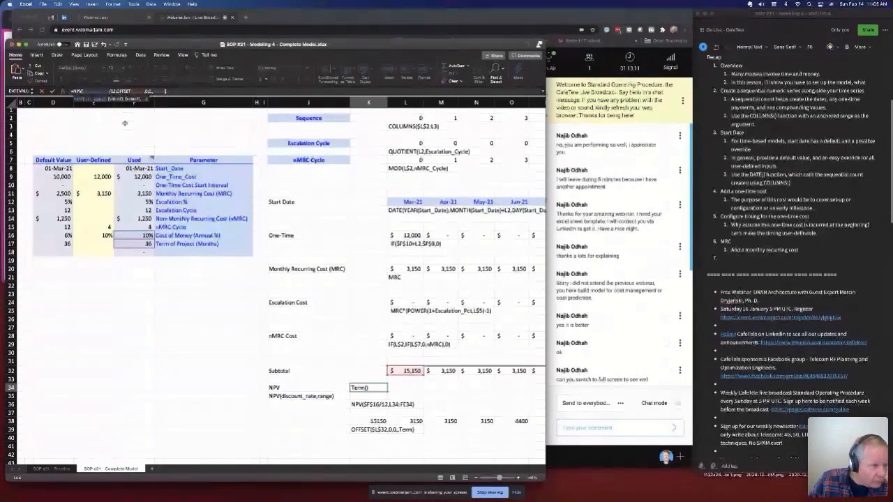
{"action": "left_click", "coordinate": [52, 91]}
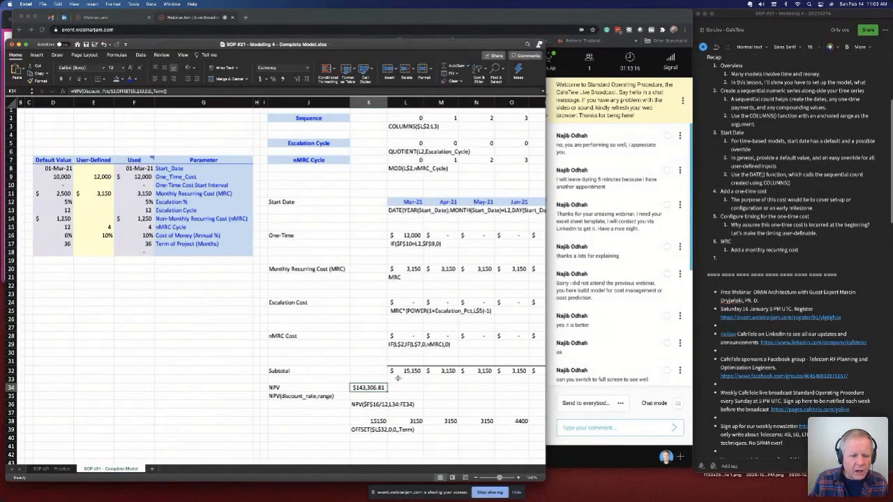
- Set the user-defined Term of Project to 1 month and compare the NPV in K34 with the first Subtotal in L32
{"action": "scroll", "coordinate": [320, 304], "scroll_direction": "down", "scroll_amount": 1}
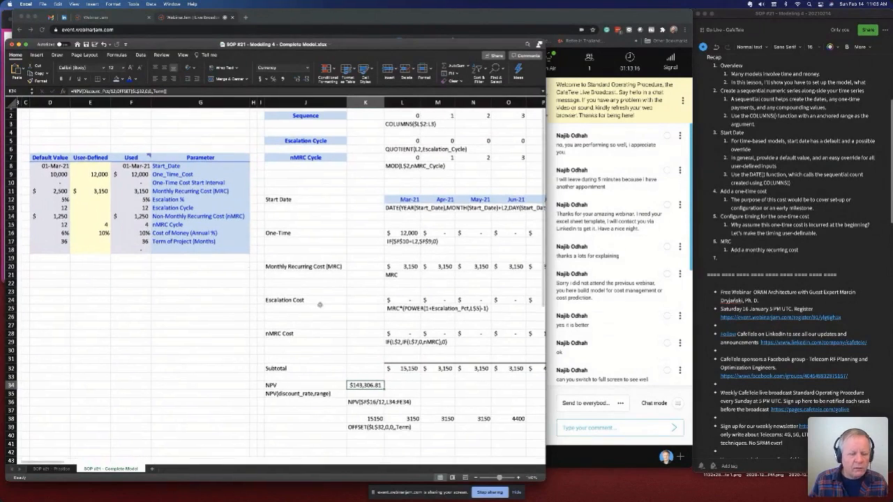
{"action": "left_click", "coordinate": [85, 241]}
{"action": "key", "text": "Return"}
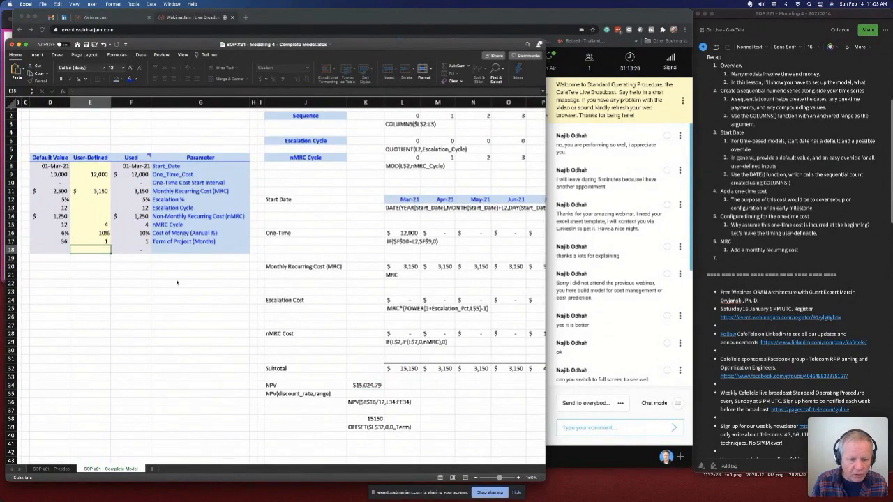
{"action": "left_click", "coordinate": [370, 386]}
{"action": "left_click", "coordinate": [403, 368]}
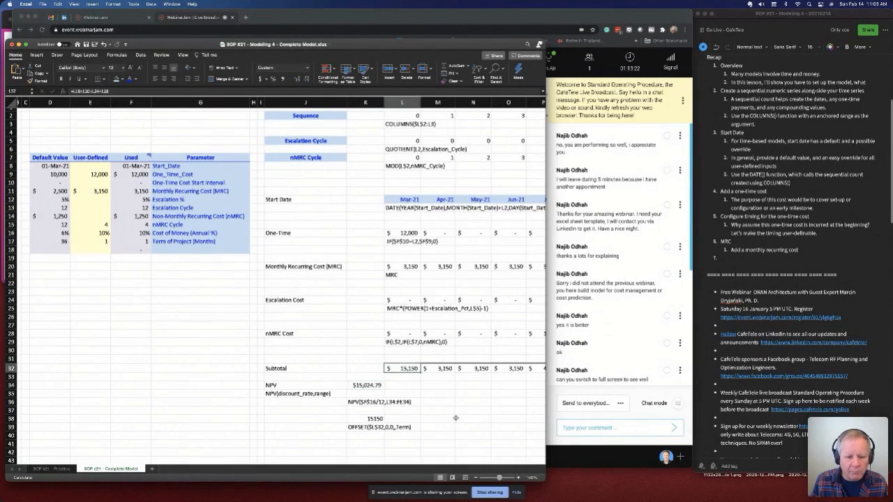
- Set the user-defined Term of Project to 2 months and compare the NPV in K34 with the first two Subtotals
{"action": "left_click", "coordinate": [367, 385]}
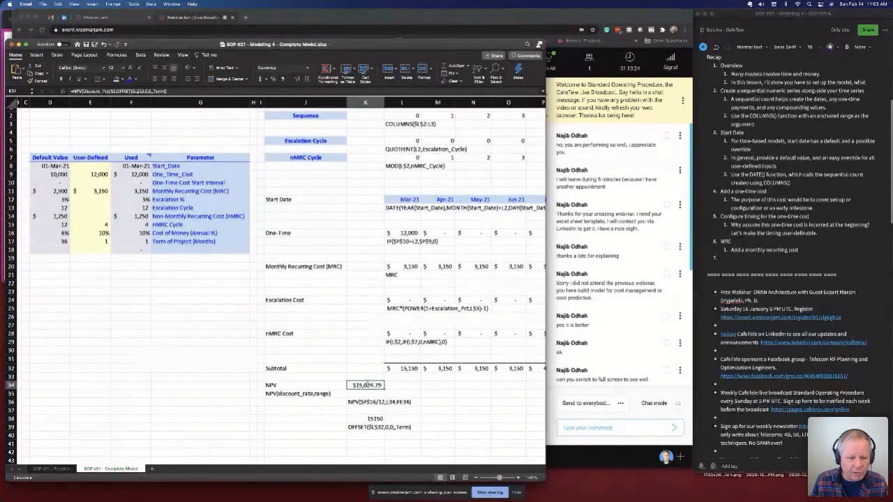
{"action": "left_click", "coordinate": [103, 241]}
{"action": "type", "text": "2"}
{"action": "key", "text": "Return"}
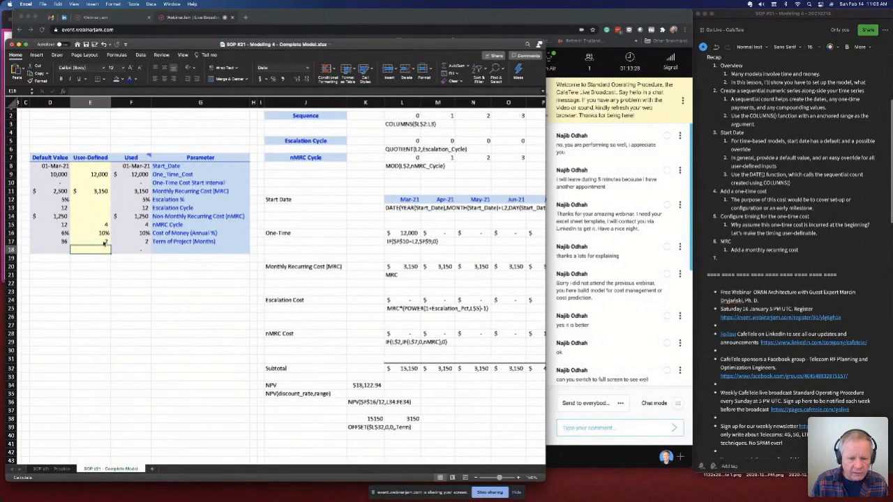
{"action": "left_click_drag", "start_coordinate": [405, 368], "coordinate": [443, 369]}
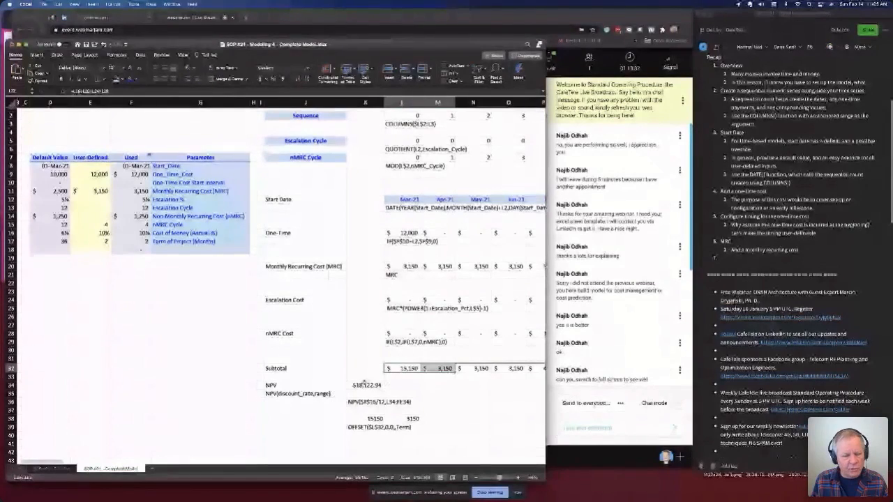
{"action": "left_click", "coordinate": [365, 385]}
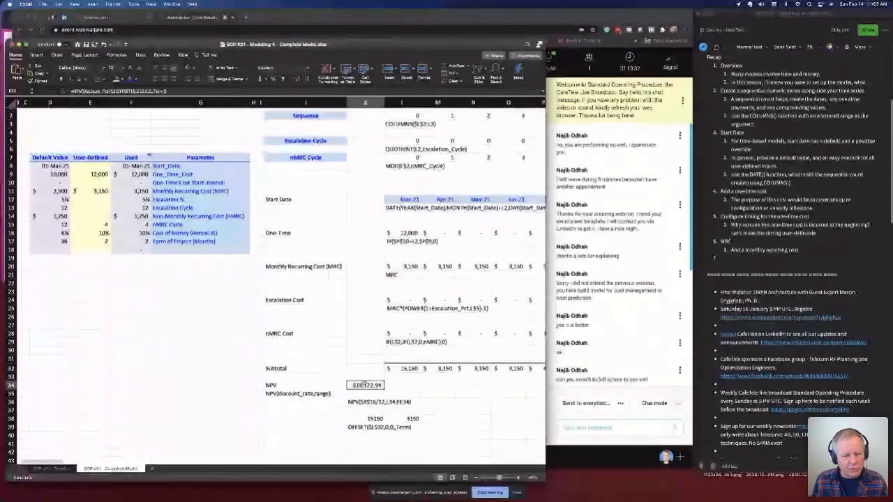
- Clear the user-defined Term of Project so the 36-month default applies, and check the formulas in K34 and K38
{"action": "left_click", "coordinate": [105, 242]}
{"action": "key", "text": "Delete"}
{"action": "key", "text": "Return"}
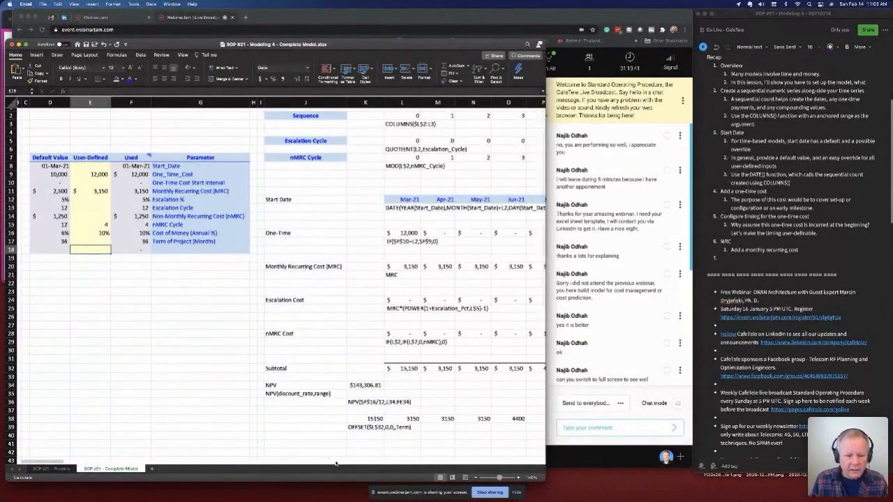
{"action": "left_click", "coordinate": [372, 419]}
{"action": "left_click", "coordinate": [370, 386]}
{"action": "left_click", "coordinate": [374, 419]}
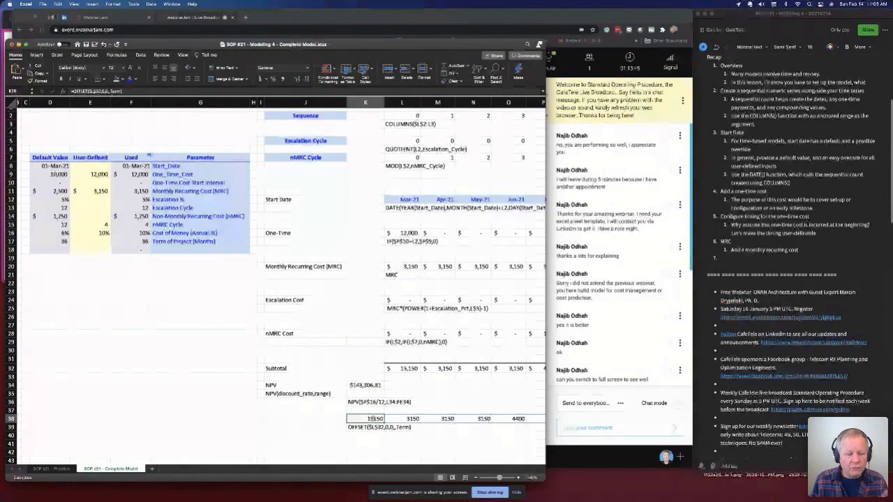
- Select the first 36 months of Subtotals from L32 to AU32 to compare them with the OFFSET output in row 38
{"action": "left_click", "coordinate": [408, 369]}
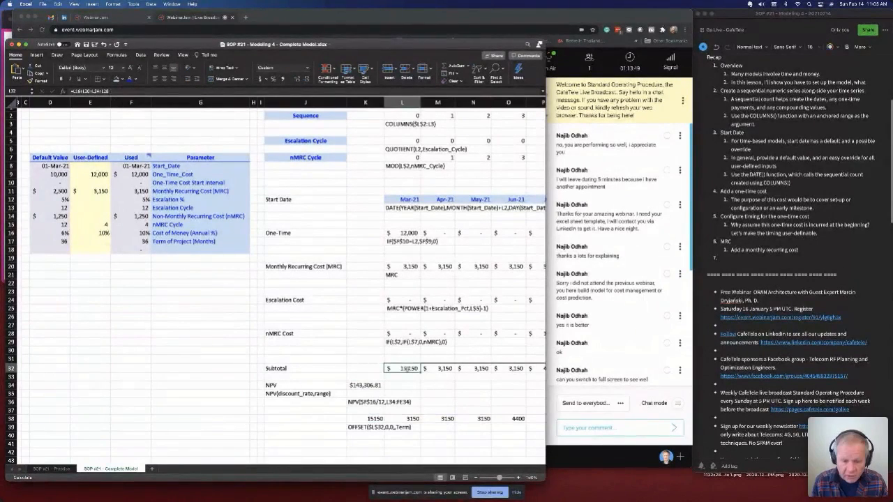
{"action": "left_click_drag", "start_coordinate": [408, 369], "coordinate": [455, 369]}
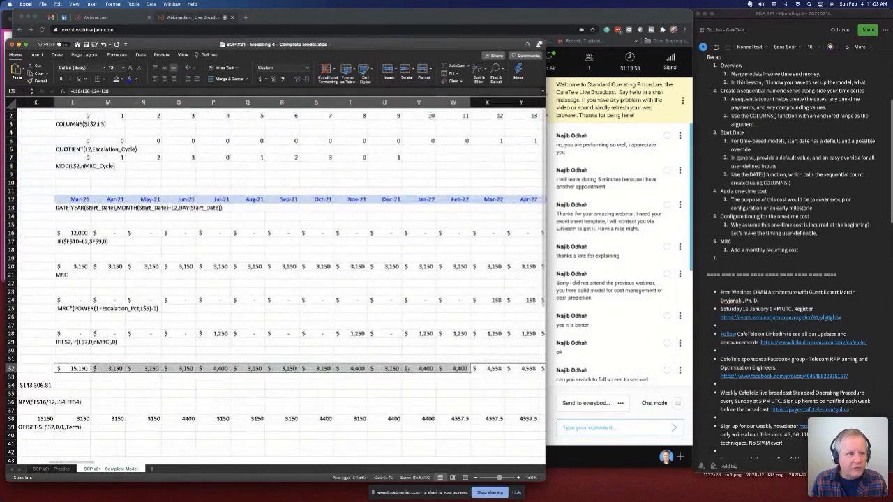
{"action": "scroll", "coordinate": [402, 366], "scroll_direction": "up", "scroll_amount": 1}
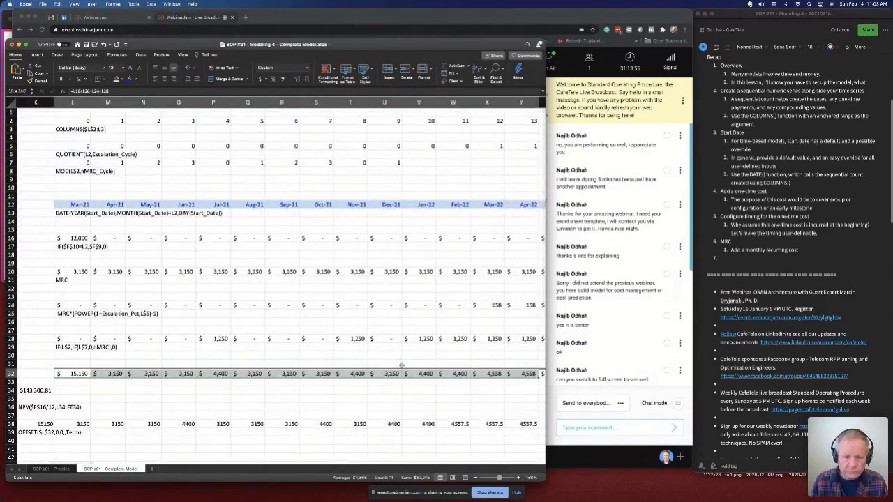
{"action": "scroll", "coordinate": [401, 365], "scroll_direction": "right", "scroll_amount": 5}
{"action": "scroll", "coordinate": [401, 365], "scroll_direction": "right", "scroll_amount": 10}
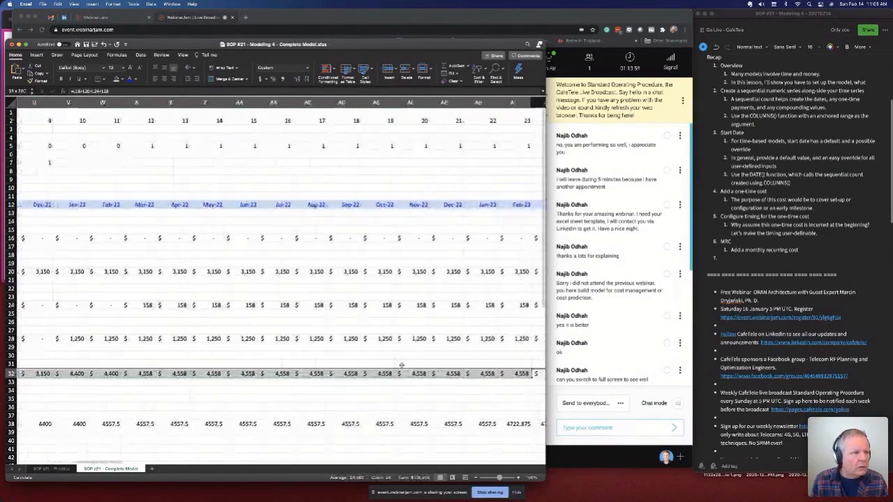
{"action": "scroll", "coordinate": [402, 365], "scroll_direction": "right", "scroll_amount": 8}
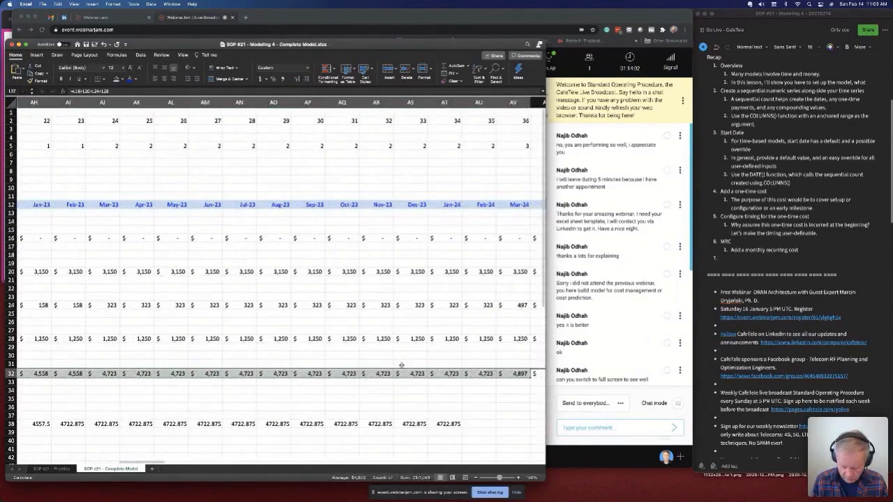
{"action": "key", "text": "shift+Left"}
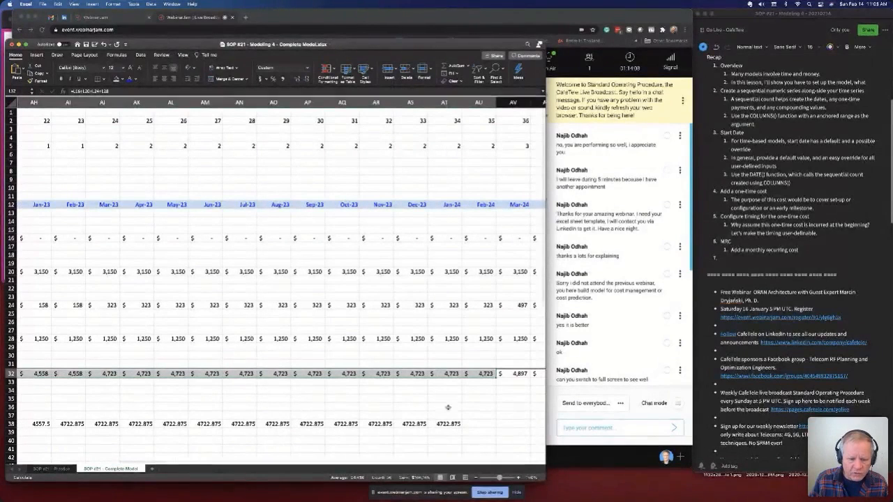
- Review the NPV formula in K34 and highlight the user-defined inputs in E8:E17
{"action": "scroll", "coordinate": [453, 373], "scroll_direction": "left", "scroll_amount": 15}
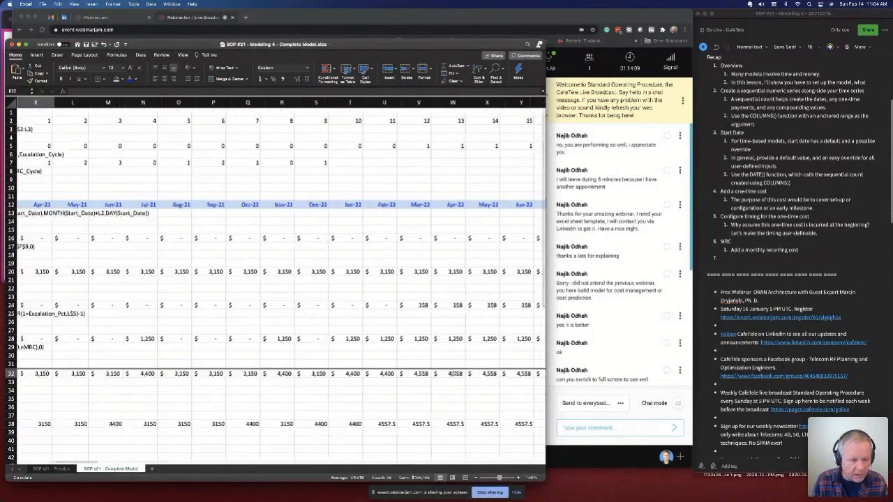
{"action": "key", "text": "Down"}
{"action": "key", "text": "Down"}
{"action": "key", "text": "Left"}
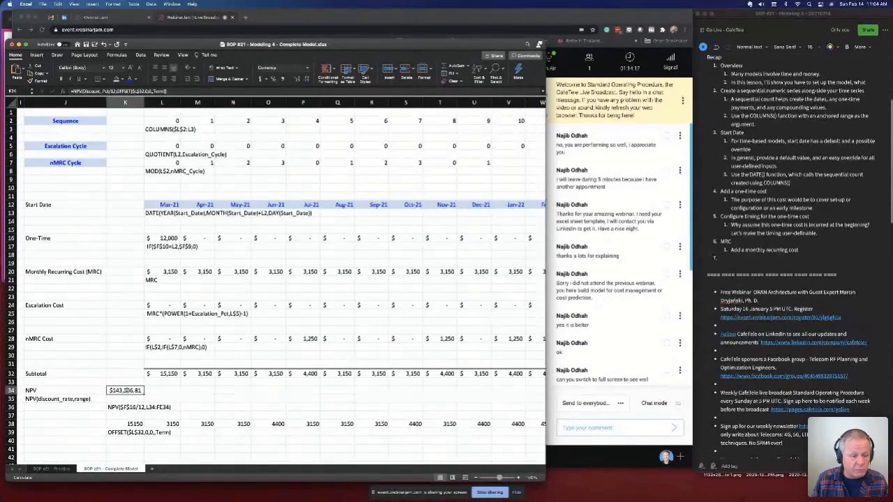
{"action": "key", "text": "Left"}
{"action": "key", "text": "Left"}
{"action": "key", "text": "Left"}
{"action": "key", "text": "Left"}
{"action": "key", "text": "Left"}
{"action": "key", "text": "Left"}
{"action": "key", "text": "Left"}
{"action": "key", "text": "Left"}
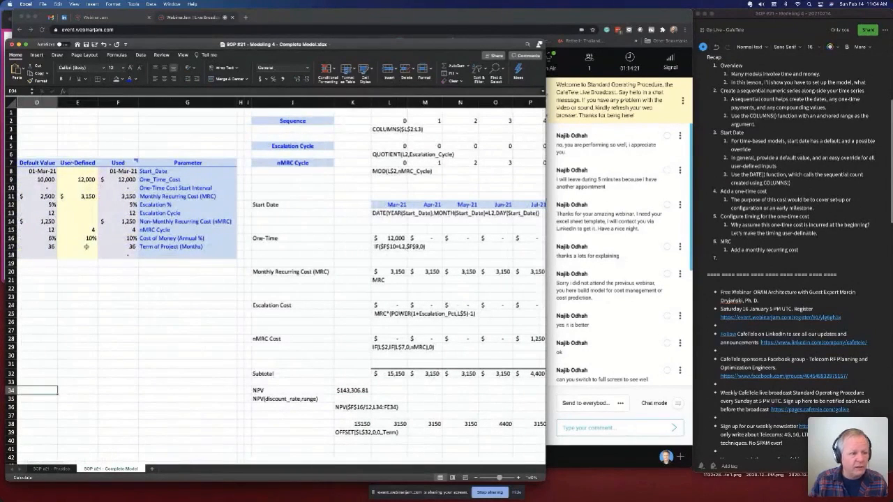
{"action": "left_click_drag", "start_coordinate": [82, 171], "coordinate": [79, 246]}
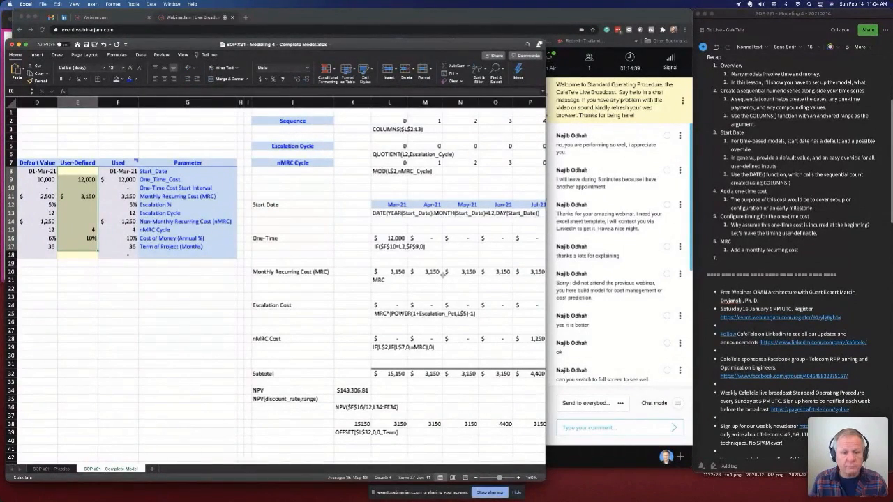
- Switch to the WebinarJam chat in Chrome to check for attendee comments, and return to the Excel workbook
{"action": "left_click", "coordinate": [612, 292]}
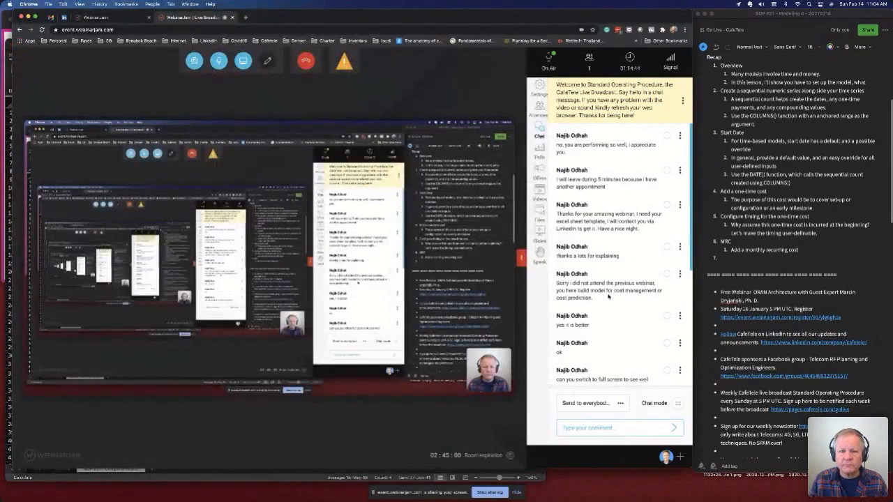
{"action": "key", "text": "super+Tab"}
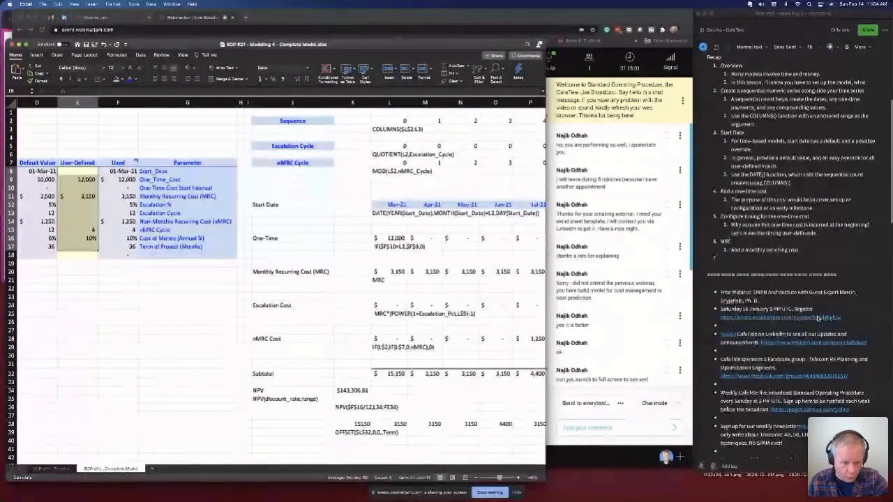
- Copy the email reminder text with the pages.cafetele.com/golive link from the Evernote note and post it to everybody in the WebinarJam chat
{"action": "scroll", "coordinate": [863, 305], "scroll_direction": "down", "scroll_amount": 4}
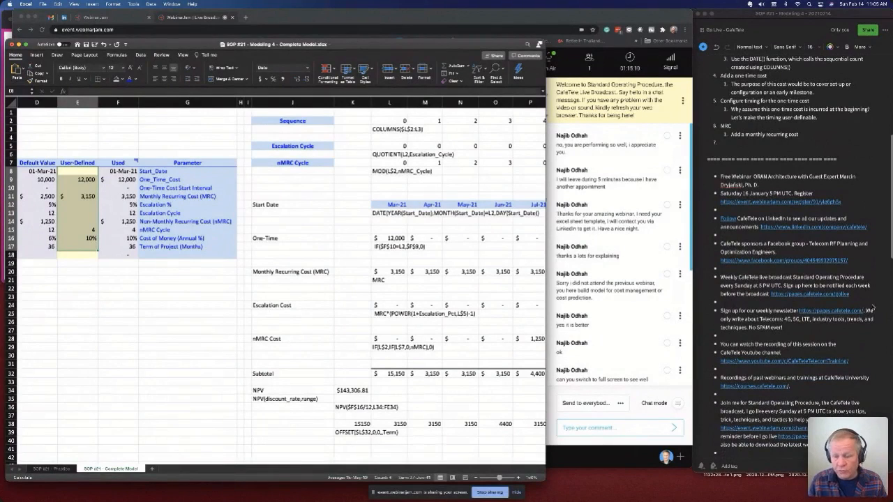
{"action": "scroll", "coordinate": [863, 305], "scroll_direction": "down", "scroll_amount": 1}
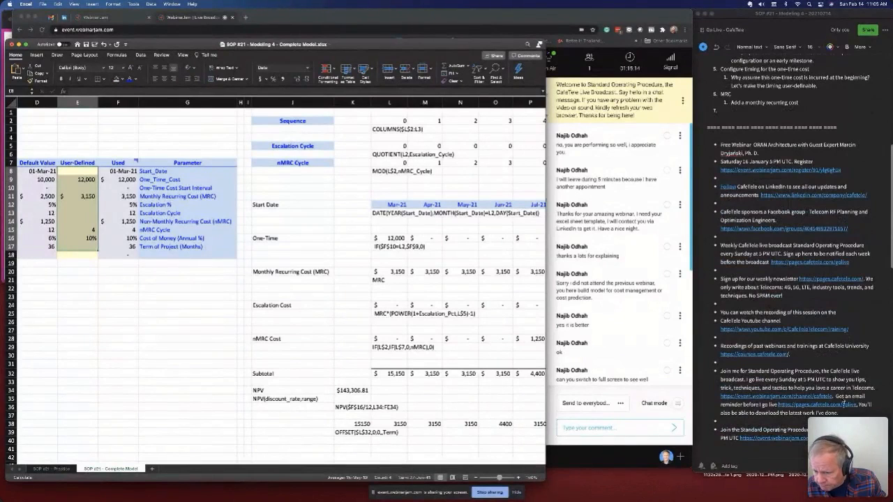
{"action": "left_click", "coordinate": [839, 398]}
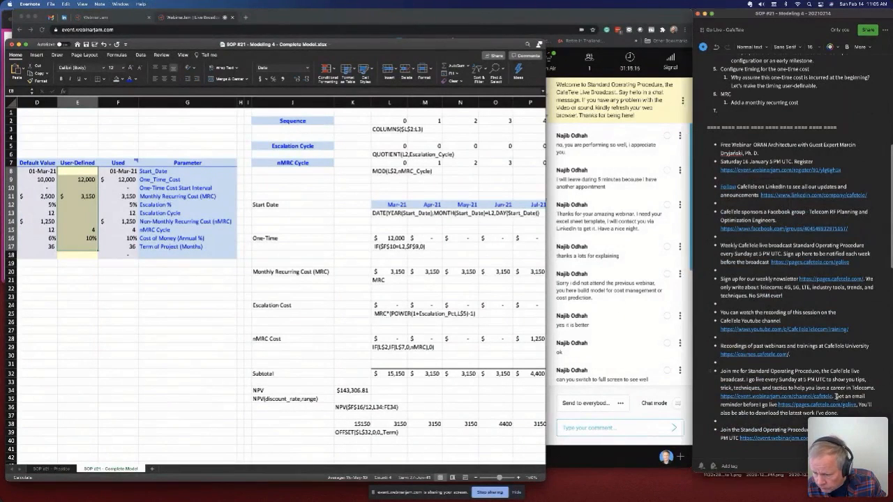
{"action": "left_click_drag", "start_coordinate": [835, 397], "coordinate": [847, 412]}
{"action": "key", "text": "super+c"}
{"action": "left_click", "coordinate": [604, 427]}
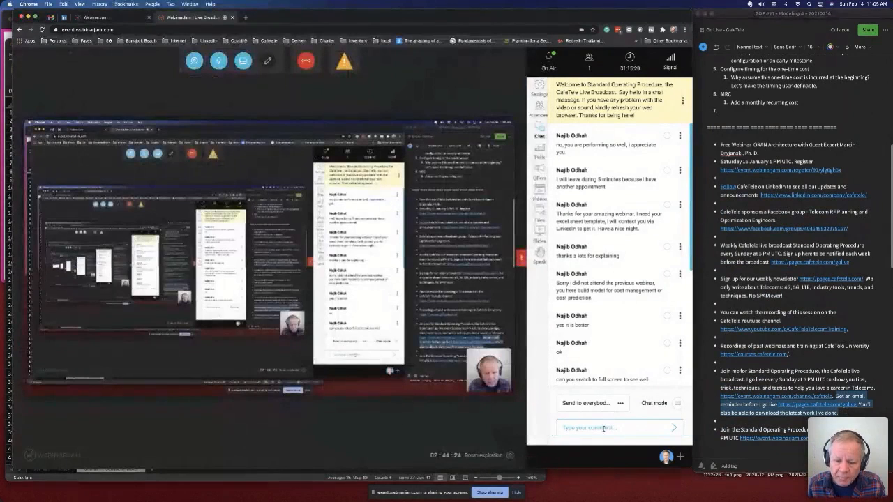
{"action": "key", "text": "super+v"}
{"action": "key", "text": "Return"}
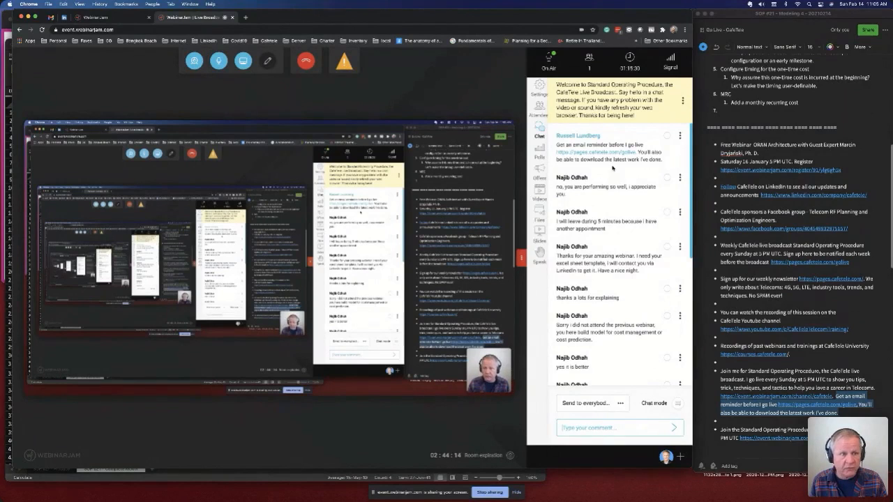
- Switch back to the Complete Model workbook in Excel
{"action": "scroll", "coordinate": [612, 167], "scroll_direction": "down", "scroll_amount": 1}
{"action": "key", "text": "super+Tab"}
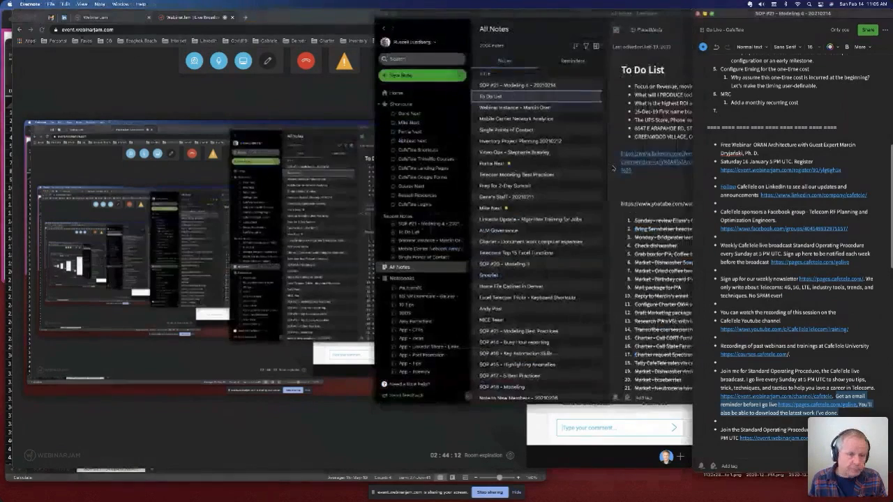
{"action": "key", "text": "super+Tab"}
{"action": "key", "text": "super+Tab"}
{"action": "key", "text": "super+Tab"}
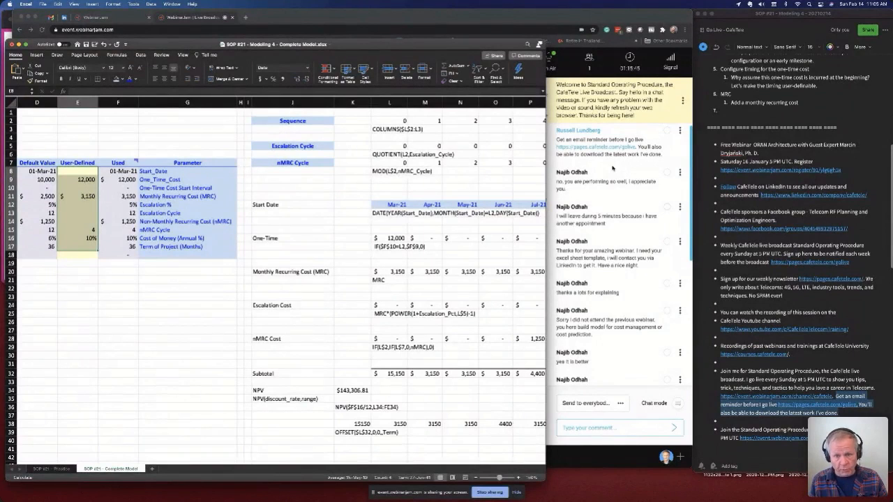
- Copy the free ORAN Architecture webinar announcement with its registration link from the Evernote note into the WebinarJam chat comment
{"action": "scroll", "coordinate": [722, 195], "scroll_direction": "up", "scroll_amount": 2}
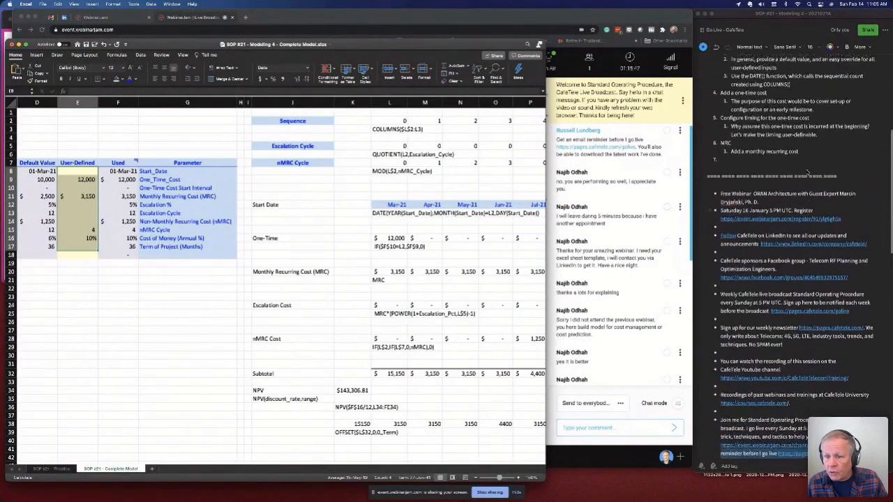
{"action": "left_click", "coordinate": [722, 195]}
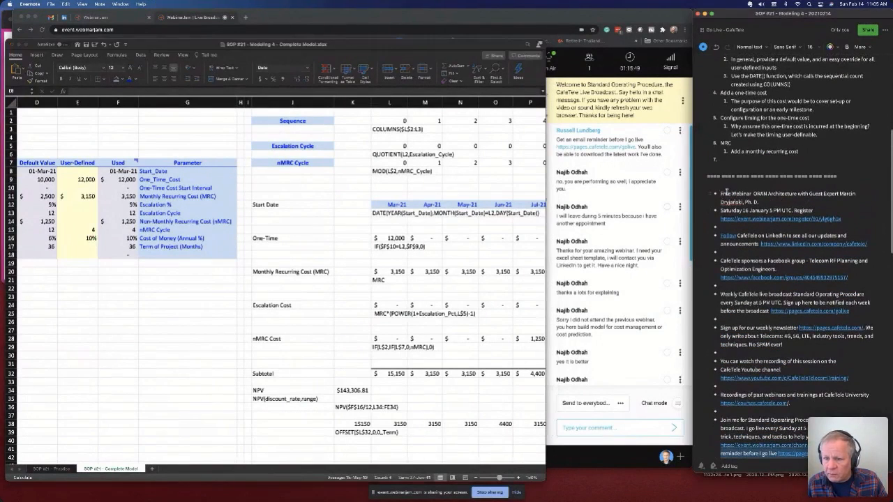
{"action": "left_click_drag", "start_coordinate": [720, 193], "coordinate": [845, 219]}
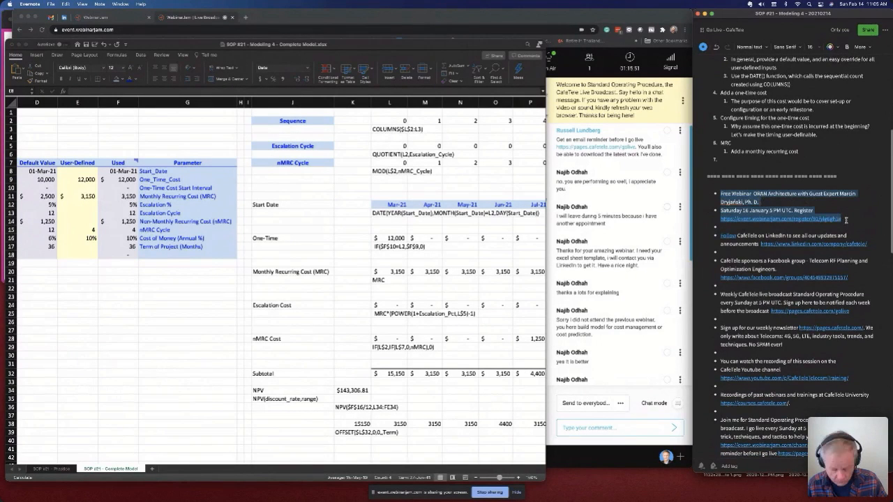
{"action": "left_click", "coordinate": [582, 427]}
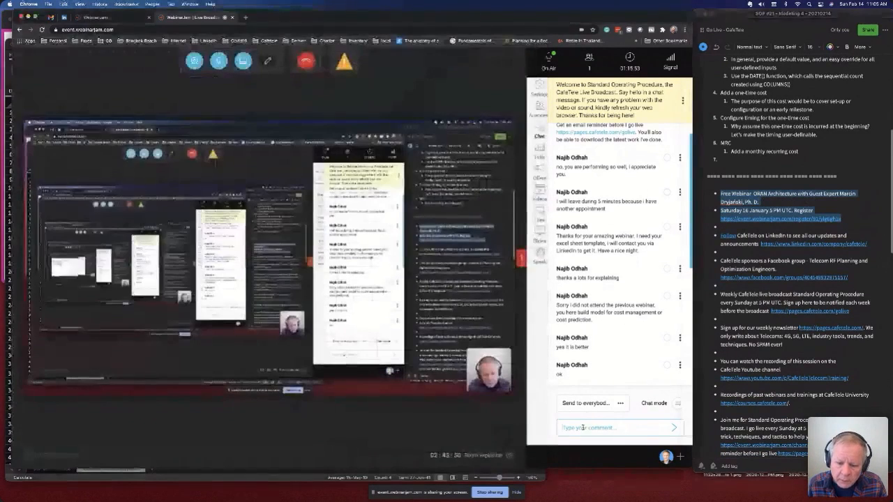
{"action": "key", "text": "super+v"}
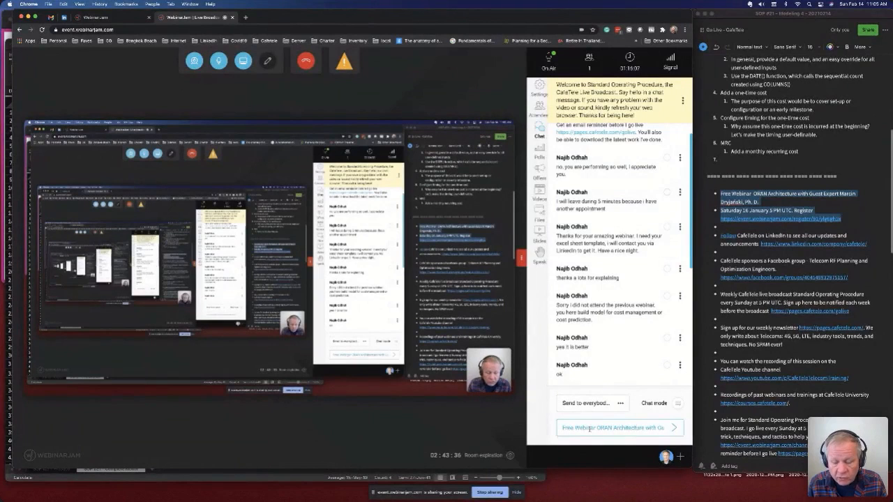
- Check through the text of the pasted webinar announcement and send it to everybody in the chat
{"action": "key", "text": "Right"}
{"action": "key", "text": "Right"}
{"action": "key", "text": "Right"}
{"action": "key", "text": "Right"}
{"action": "key", "text": "Right"}
{"action": "key", "text": "Right"}
{"action": "key", "text": "Right"}
{"action": "key", "text": "Right"}
{"action": "key", "text": "Right"}
{"action": "key", "text": "Right"}
{"action": "key", "text": "Right"}
{"action": "key", "text": "Right"}
{"action": "key", "text": "Right"}
{"action": "key", "text": "Right"}
{"action": "key", "text": "Right"}
{"action": "key", "text": "Right"}
{"action": "key", "text": "Right"}
{"action": "key", "text": "Right"}
{"action": "key", "text": "Right"}
{"action": "key", "text": "Right"}
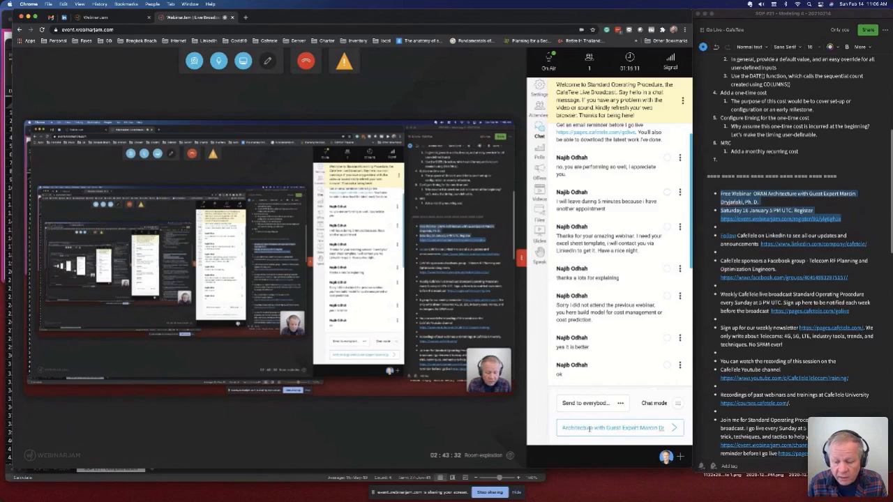
{"action": "key", "text": "Right"}
{"action": "key", "text": "Right"}
{"action": "key", "text": "Right"}
{"action": "key", "text": "Right"}
{"action": "key", "text": "Right"}
{"action": "key", "text": "Right"}
{"action": "key", "text": "Right"}
{"action": "key", "text": "Right"}
{"action": "key", "text": "Right"}
{"action": "key", "text": "Right"}
{"action": "key", "text": "Right"}
{"action": "key", "text": "Right"}
{"action": "key", "text": "Right"}
{"action": "key", "text": "Right"}
{"action": "key", "text": "Right"}
{"action": "key", "text": "Right"}
{"action": "key", "text": "Right"}
{"action": "key", "text": "Right"}
{"action": "key", "text": "Right"}
{"action": "key", "text": "Right"}
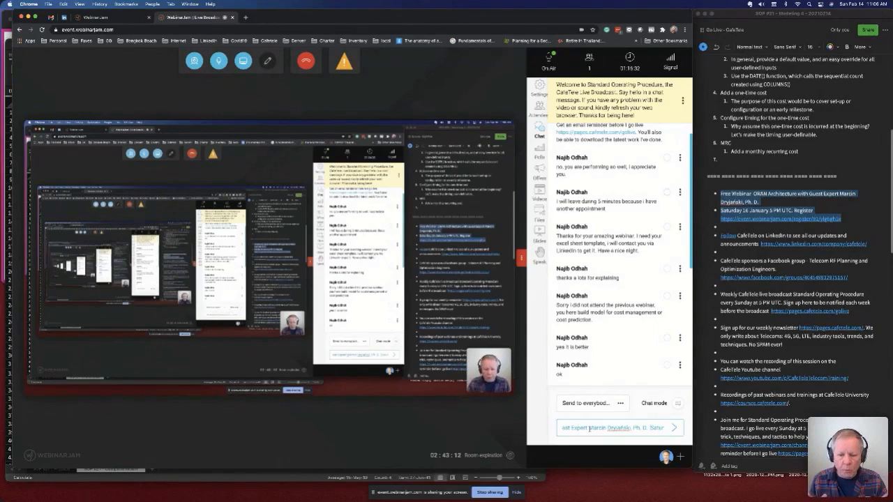
{"action": "key", "text": "Return"}
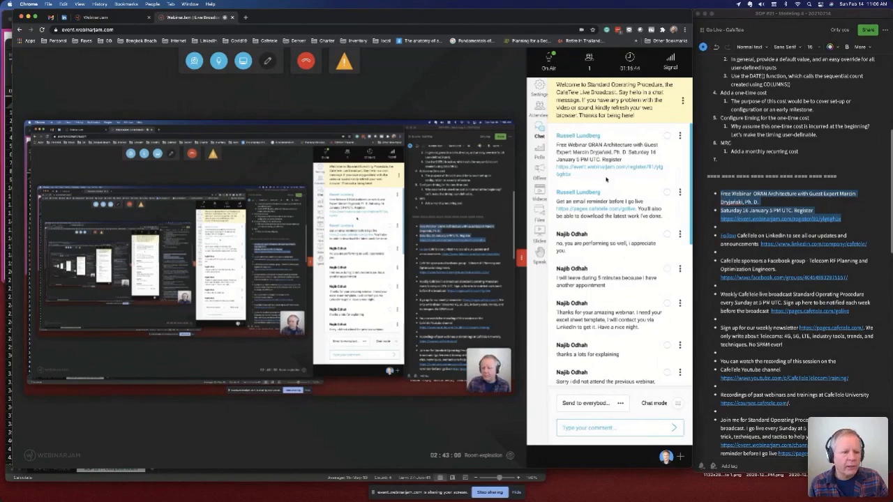
- Return to the Excel workbook and stop sharing the screen with the webinar
{"action": "key", "text": "super+Tab"}
{"action": "key", "text": "super+Tab"}
{"action": "key", "text": "super+Tab"}
{"action": "key", "text": "Tab"}
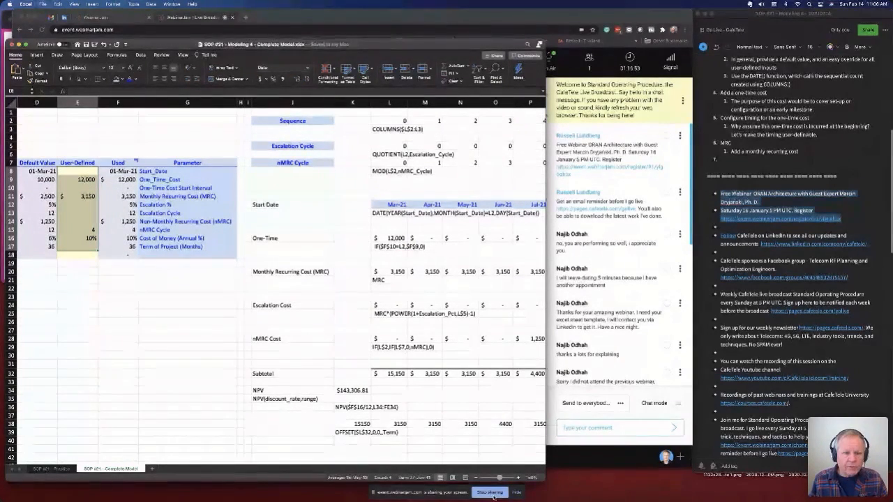
{"action": "left_click", "coordinate": [492, 494]}
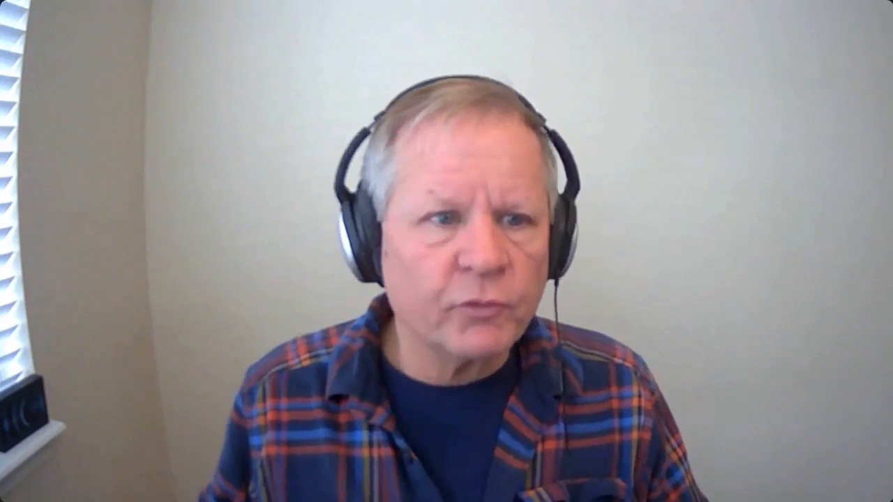